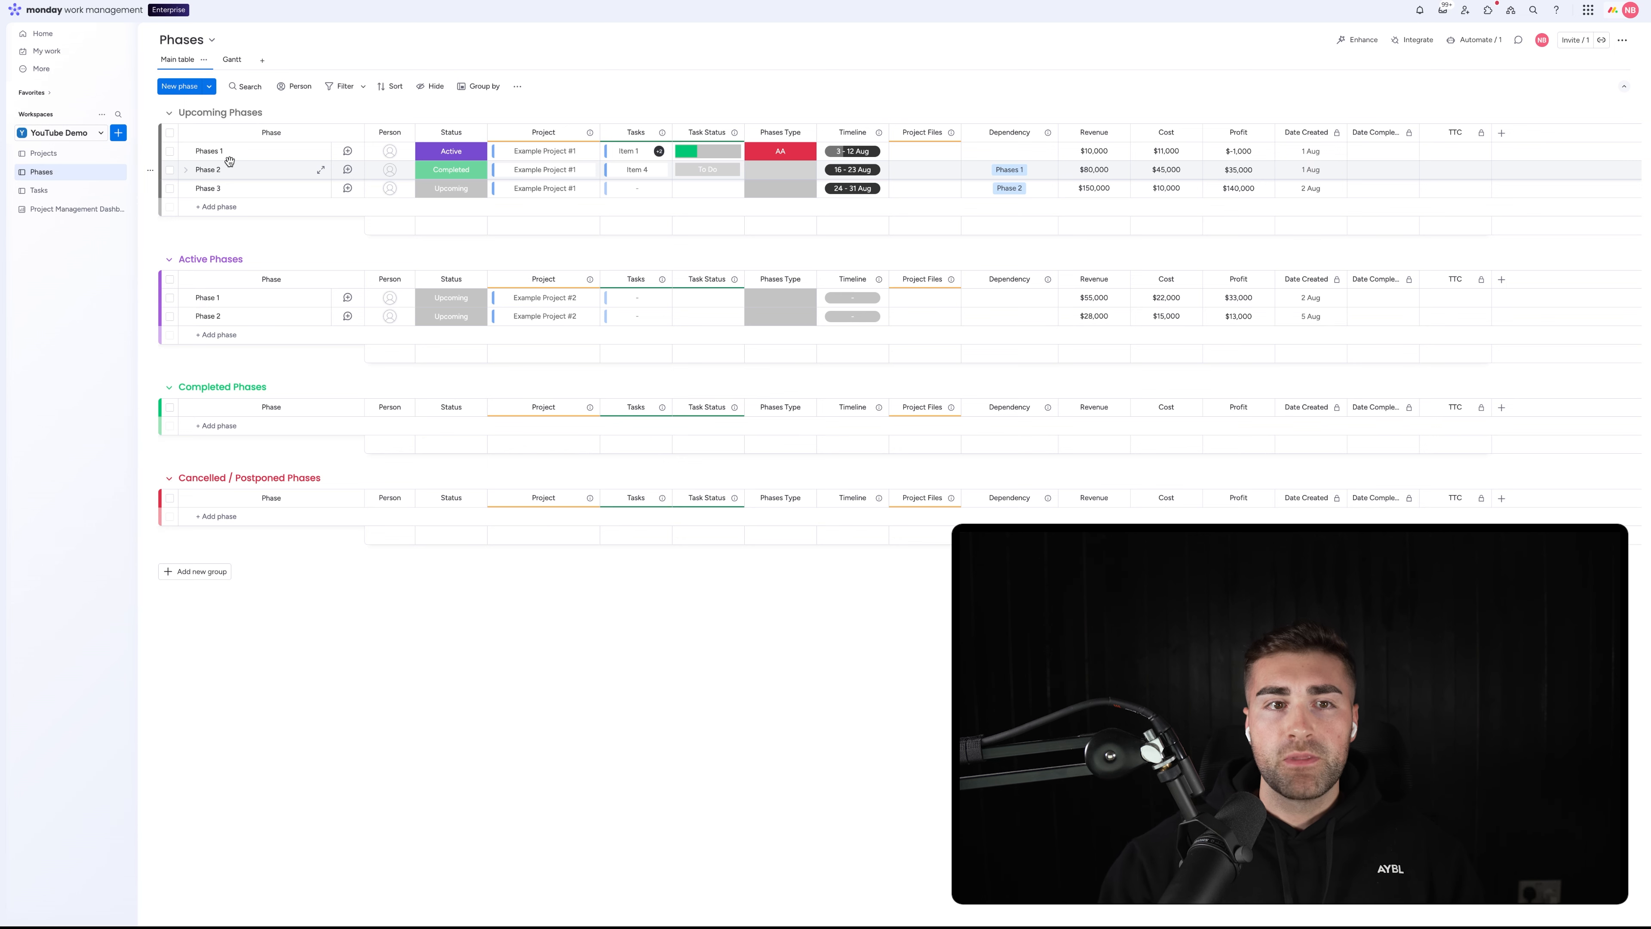
- Set the status of Phases 1 in the Upcoming Phases group to Completed
click(457, 168)
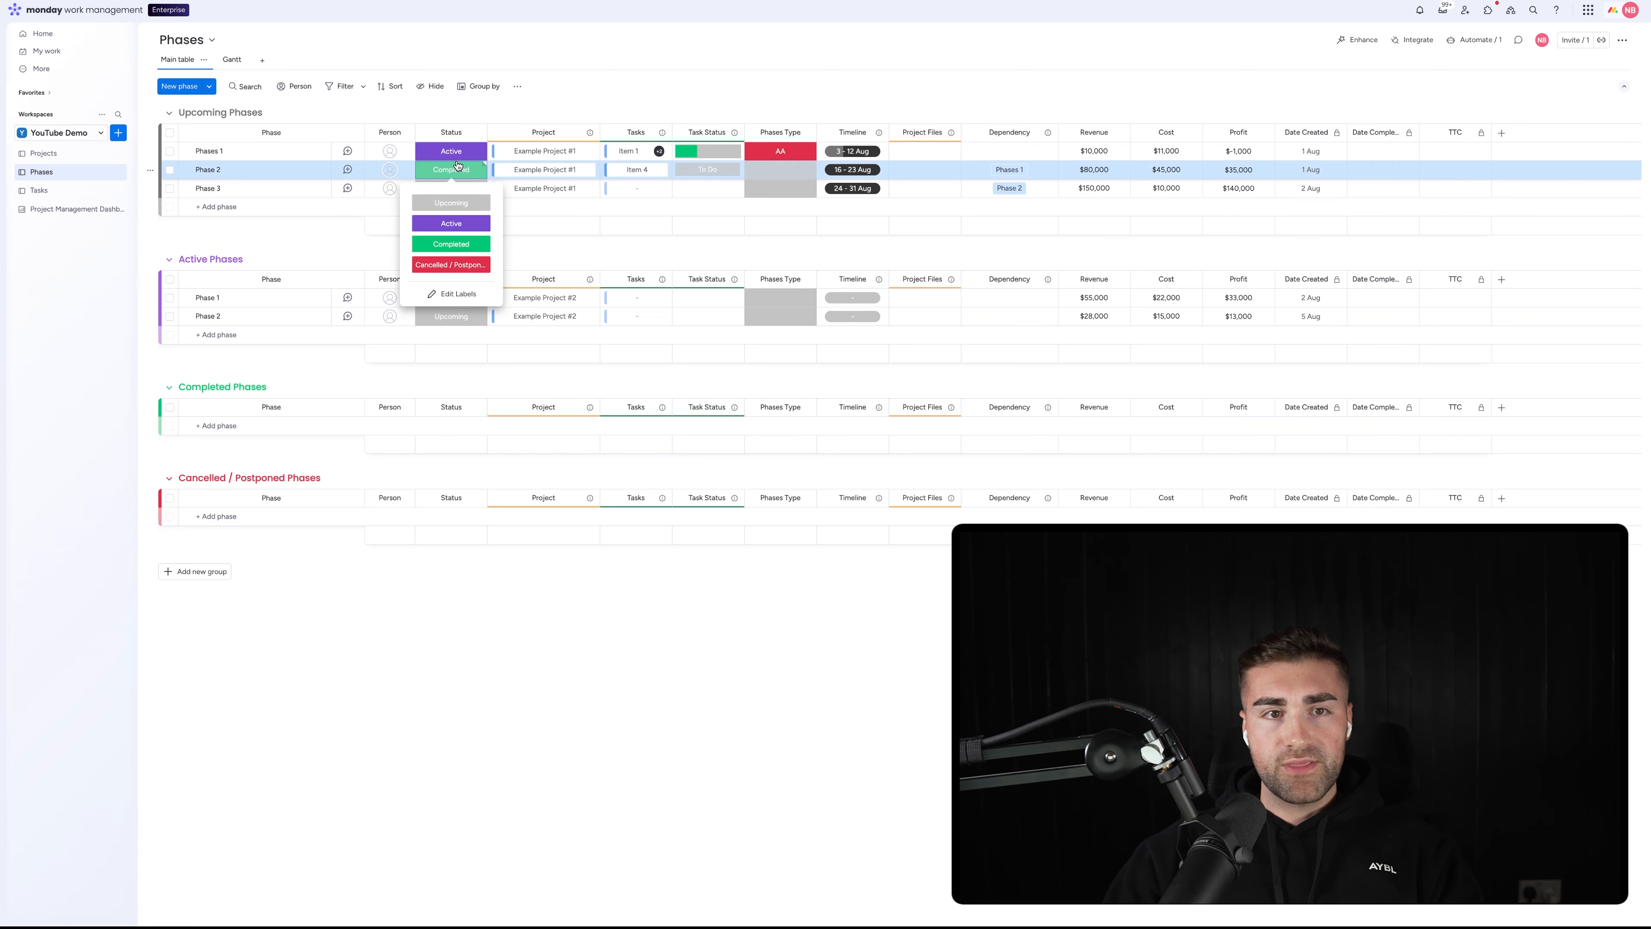
click(457, 166)
click(451, 151)
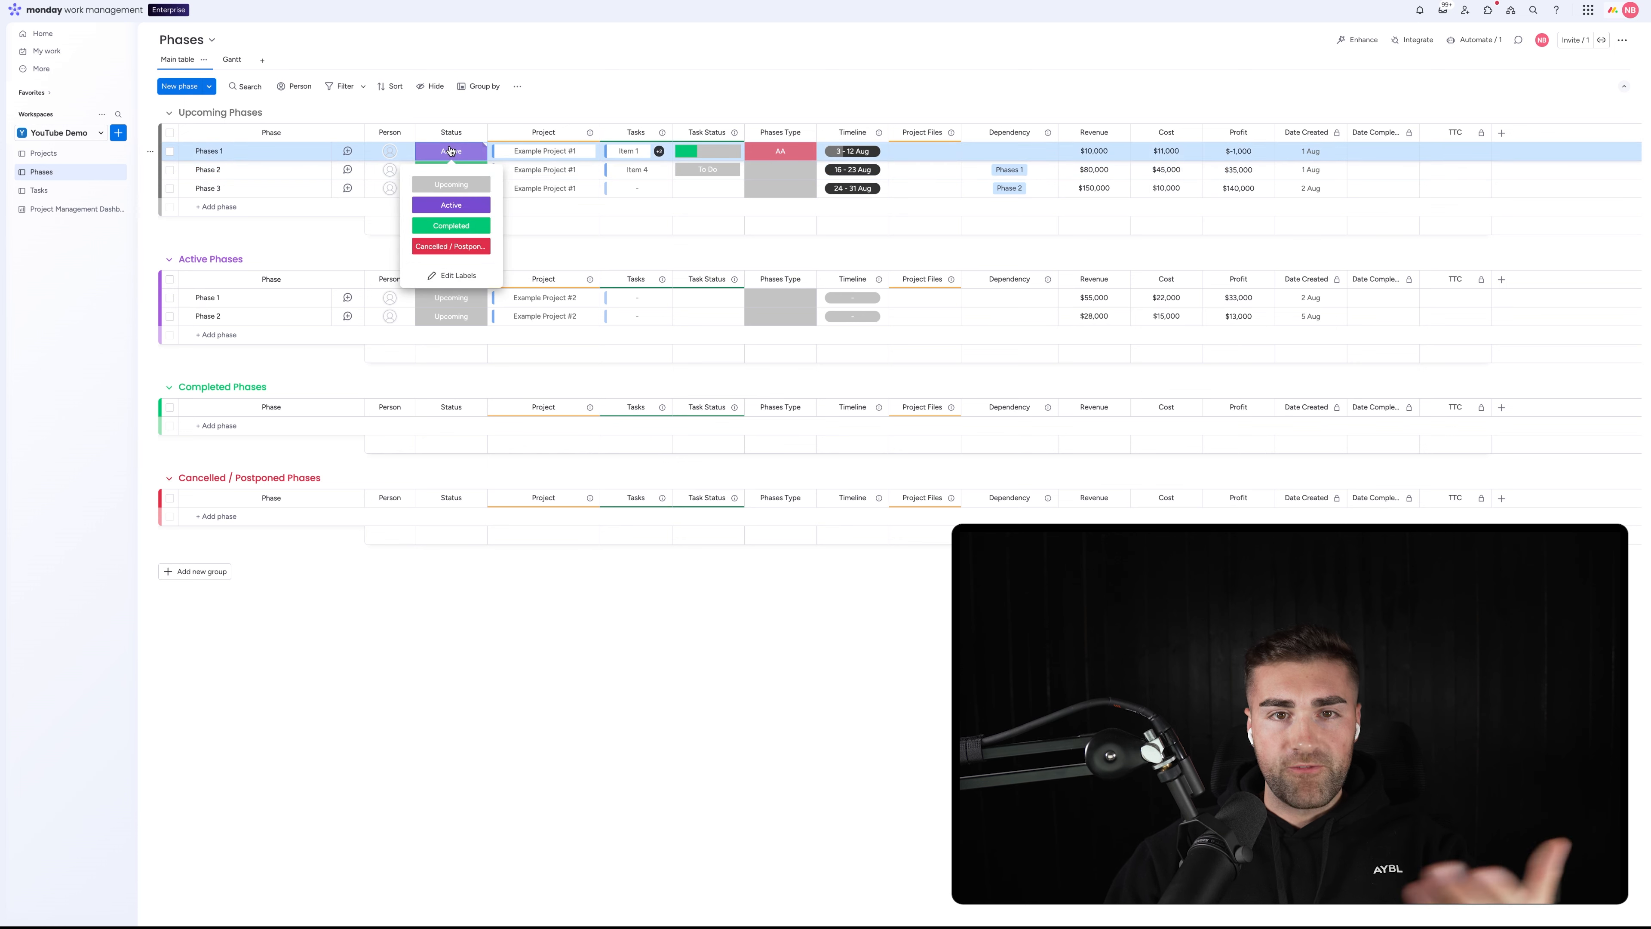
click(449, 225)
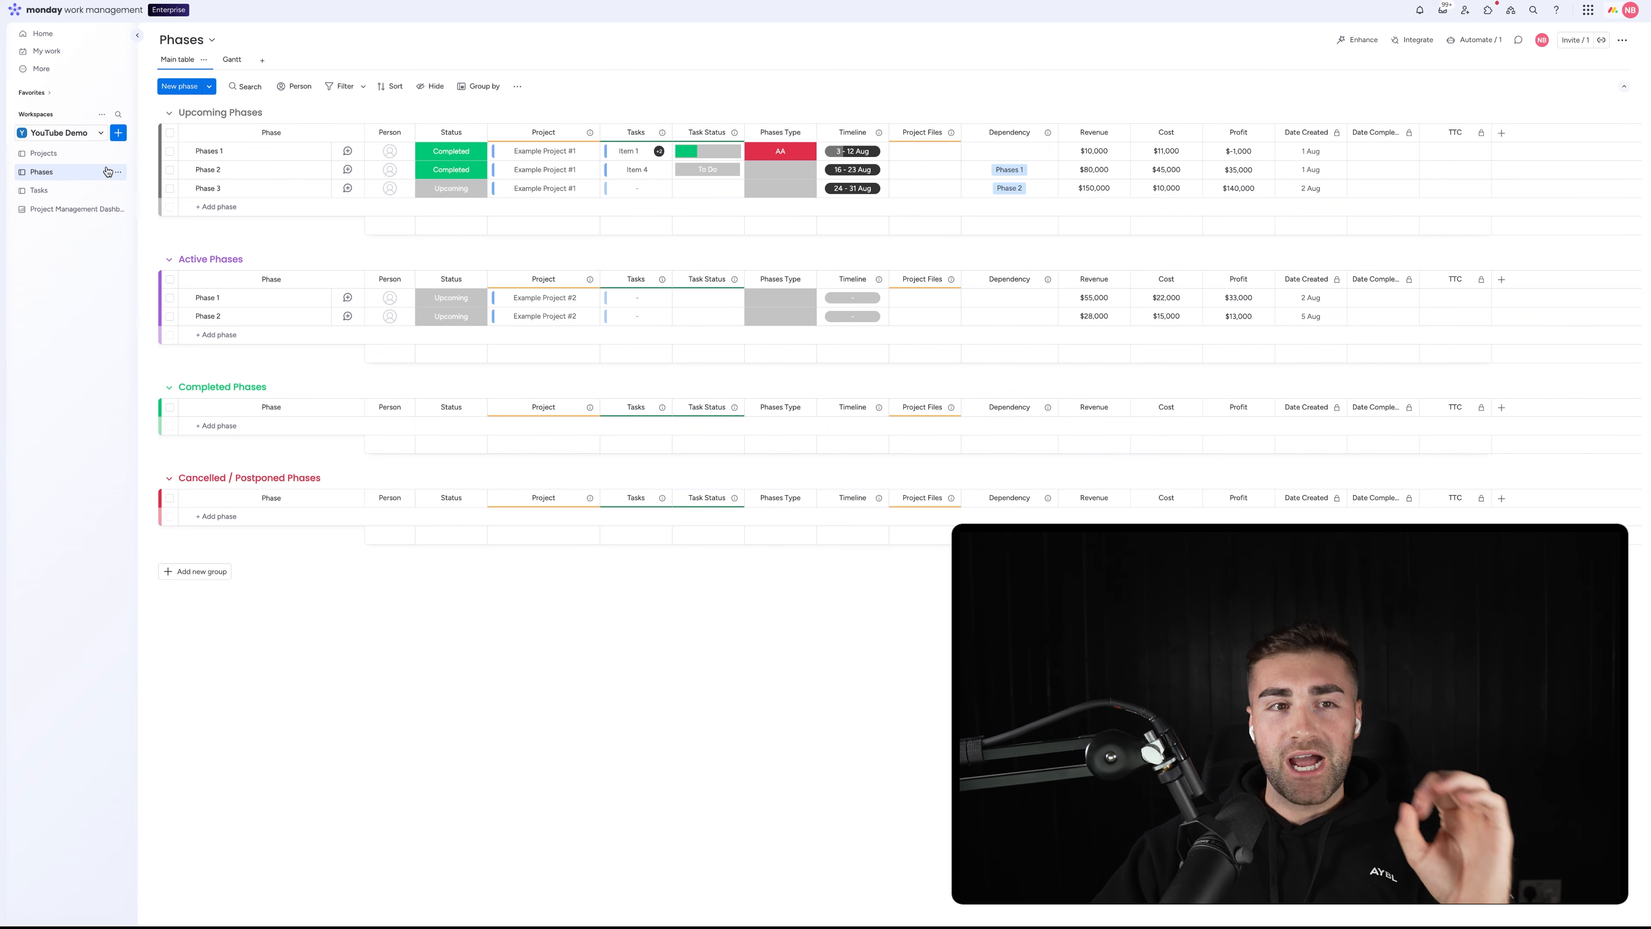
- Create a main board named Invoicing in the YouTube Demo workspace, managing a custom item type called Invoices
click(118, 134)
click(197, 223)
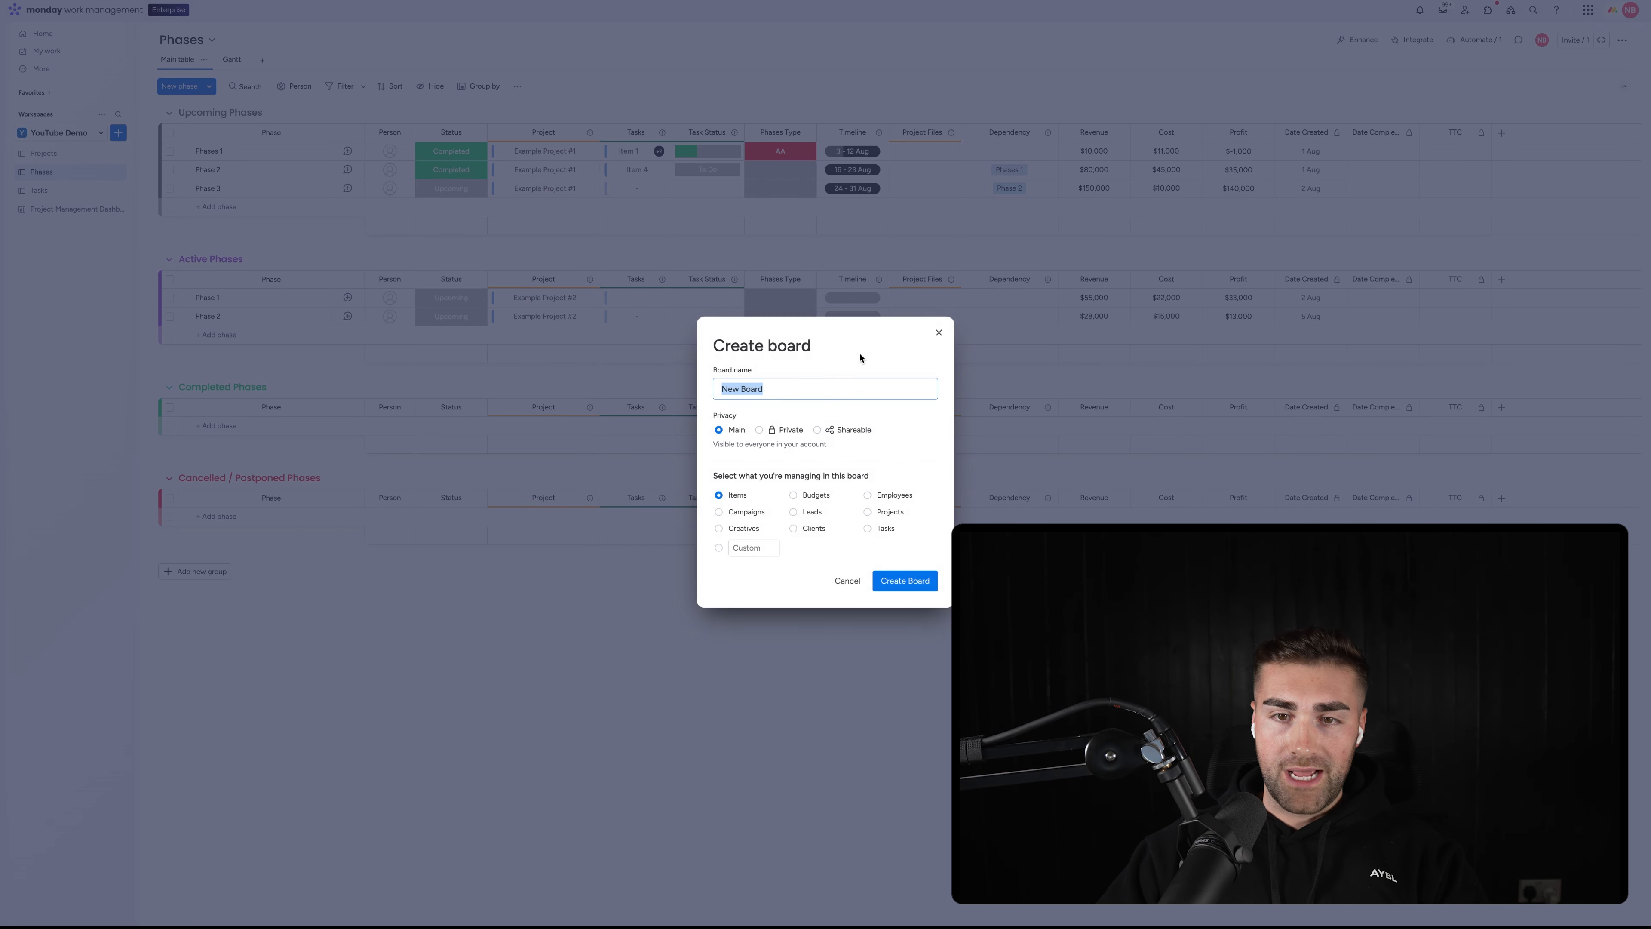
text(Invoicin)
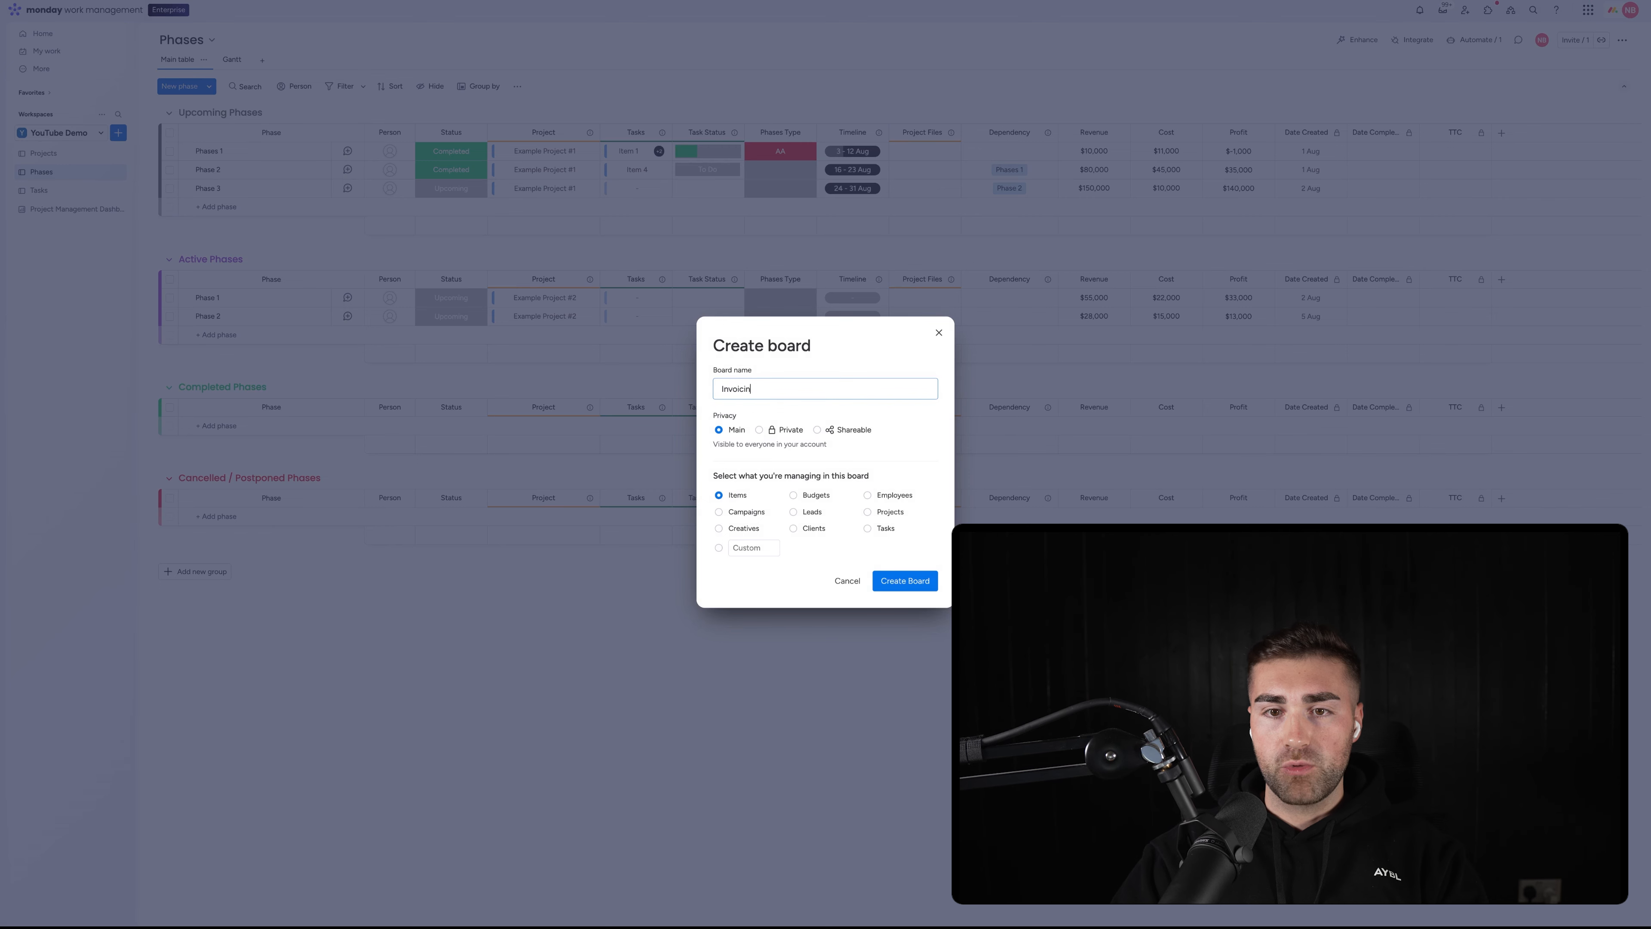
text(g)
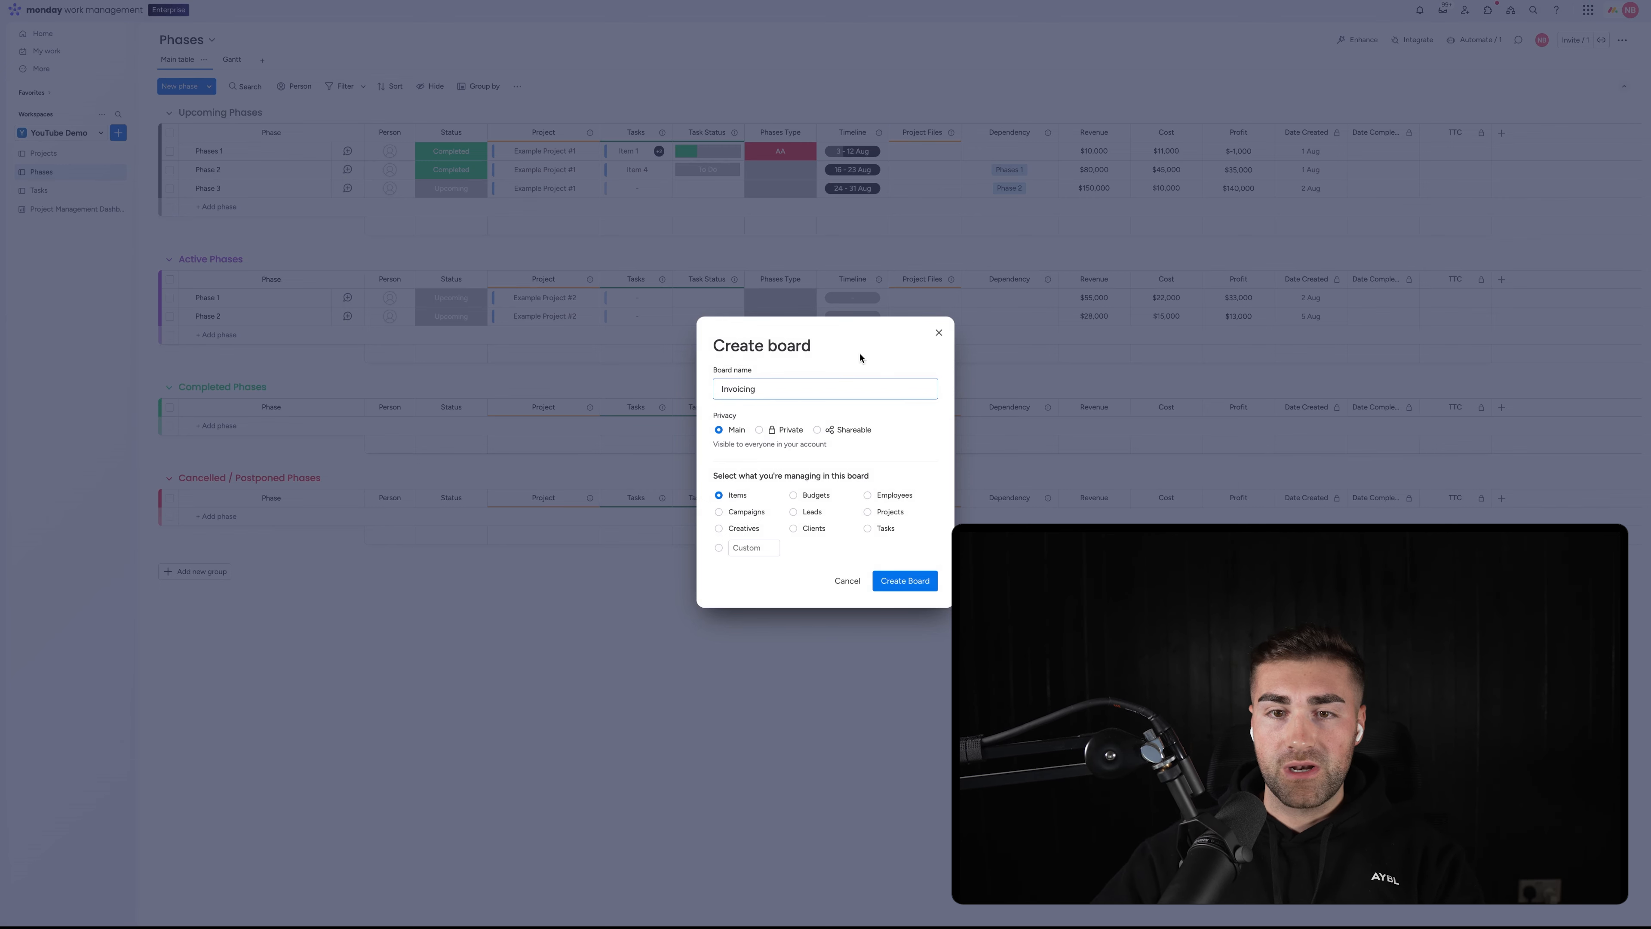
drag(714, 416, 756, 417)
click(755, 418)
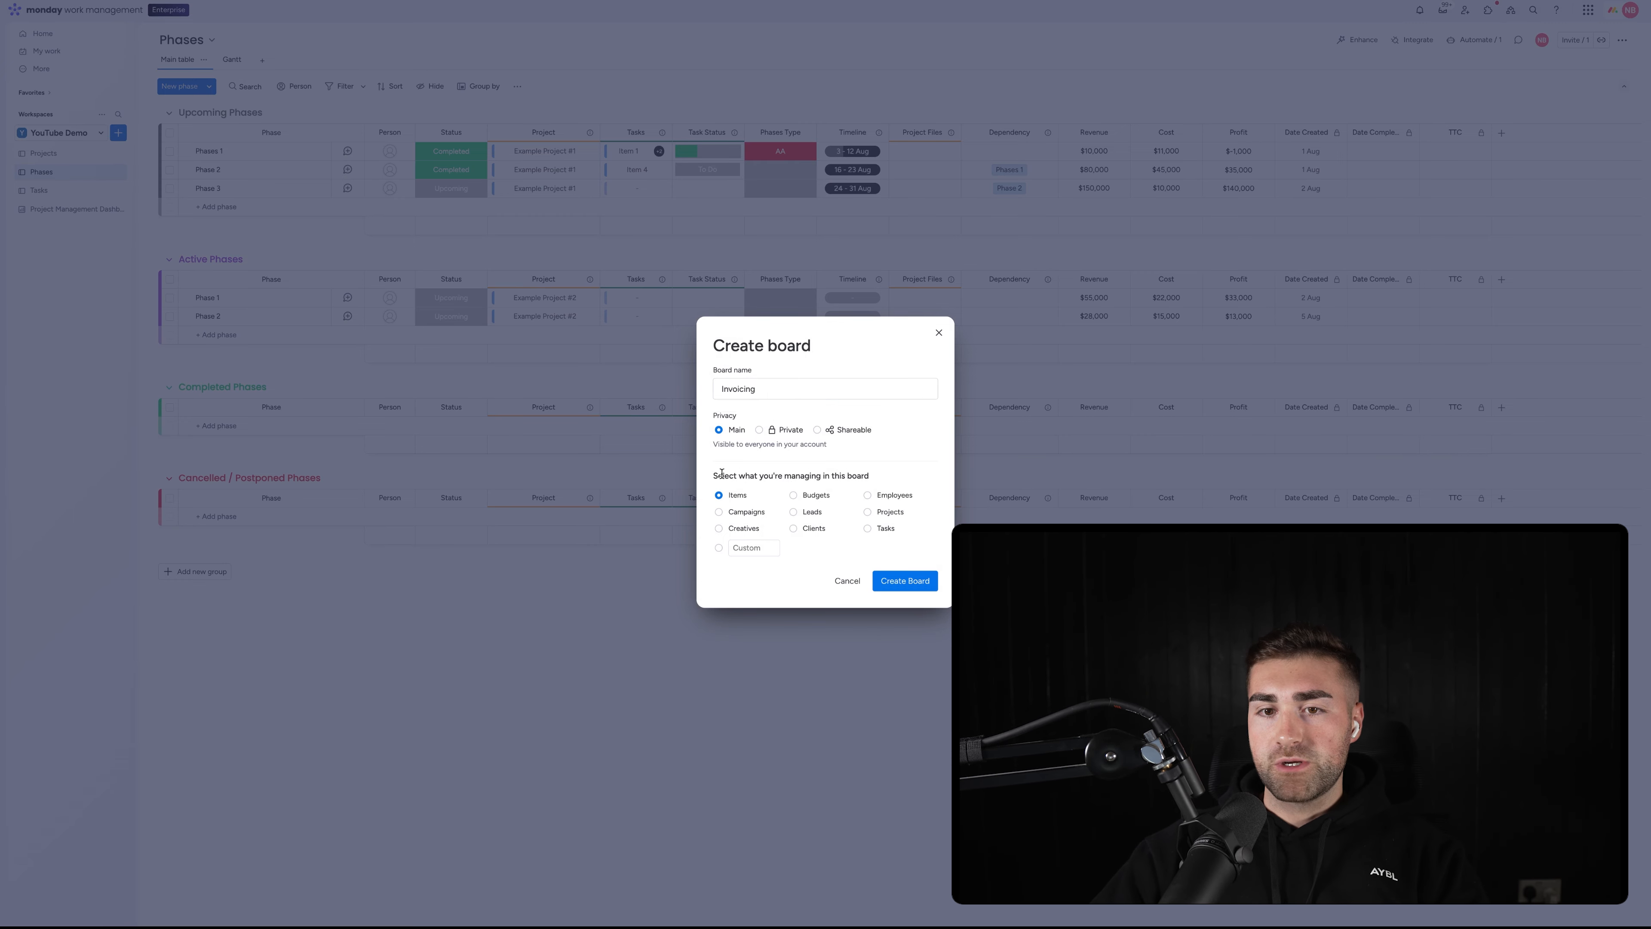
drag(715, 472, 882, 481)
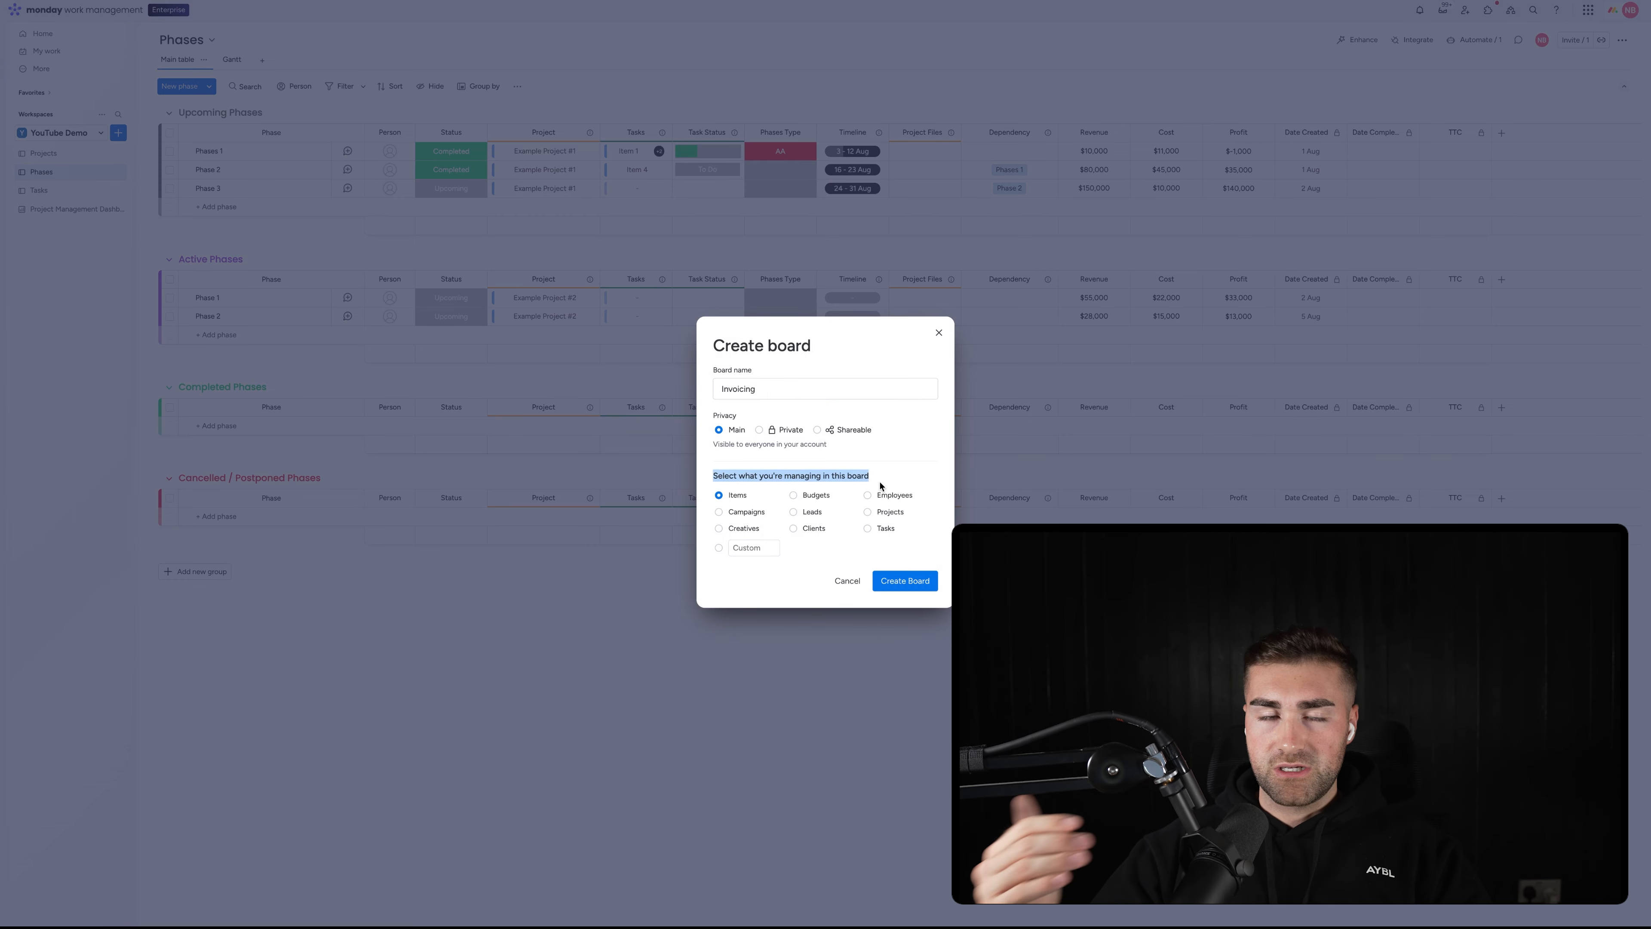
click(756, 549)
text(Invoices)
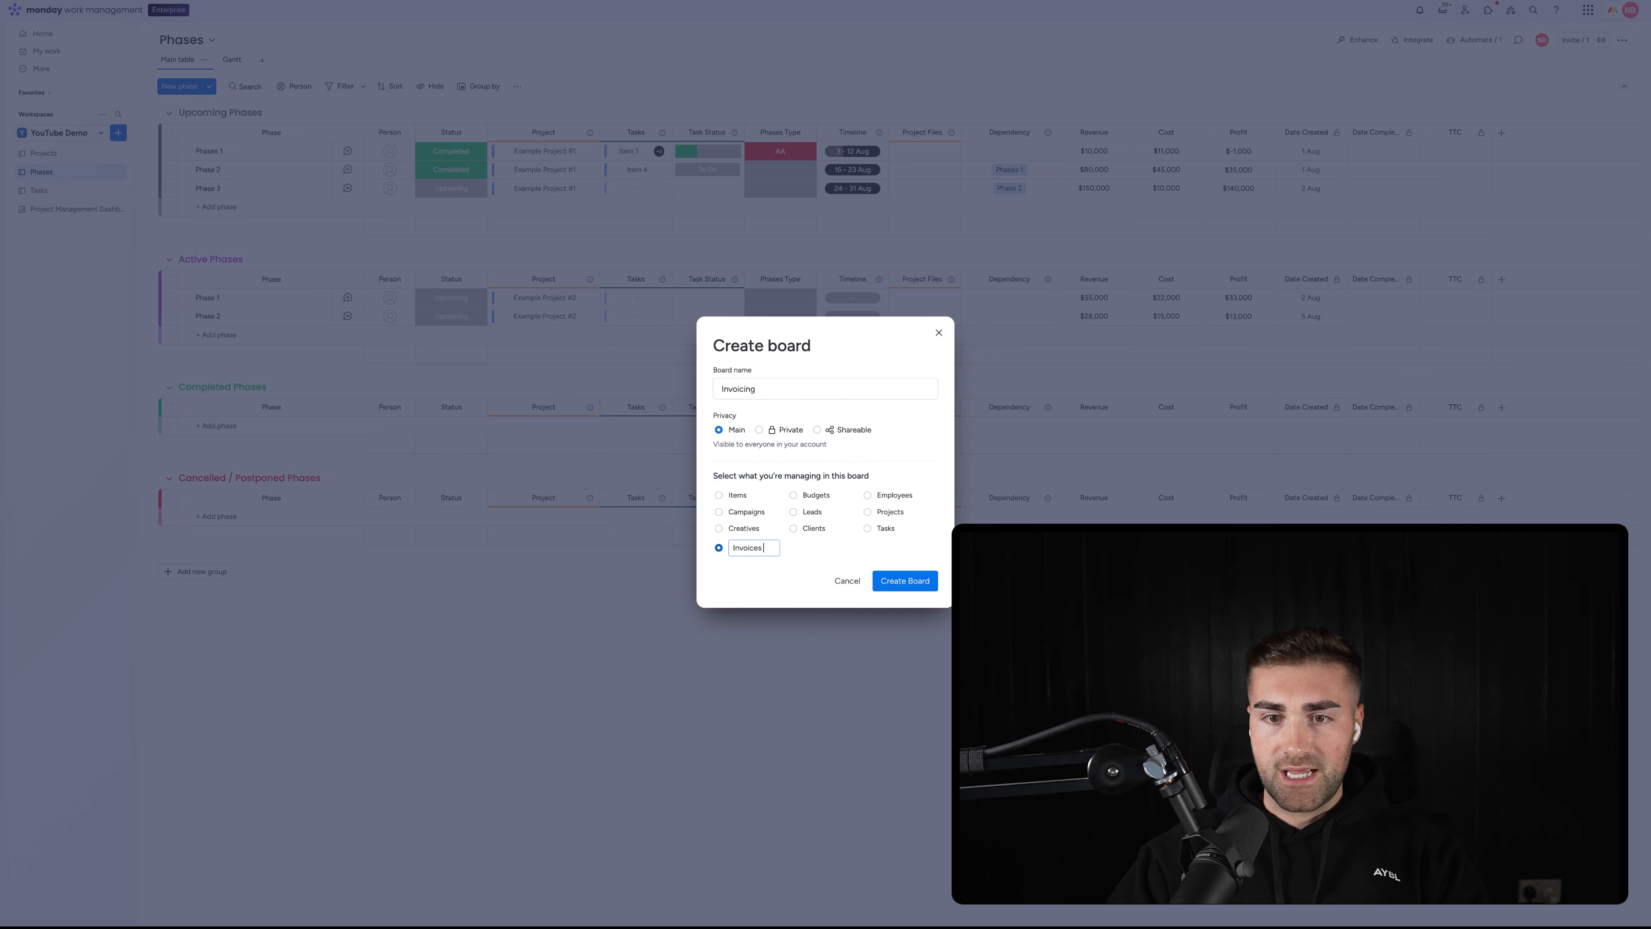
click(875, 585)
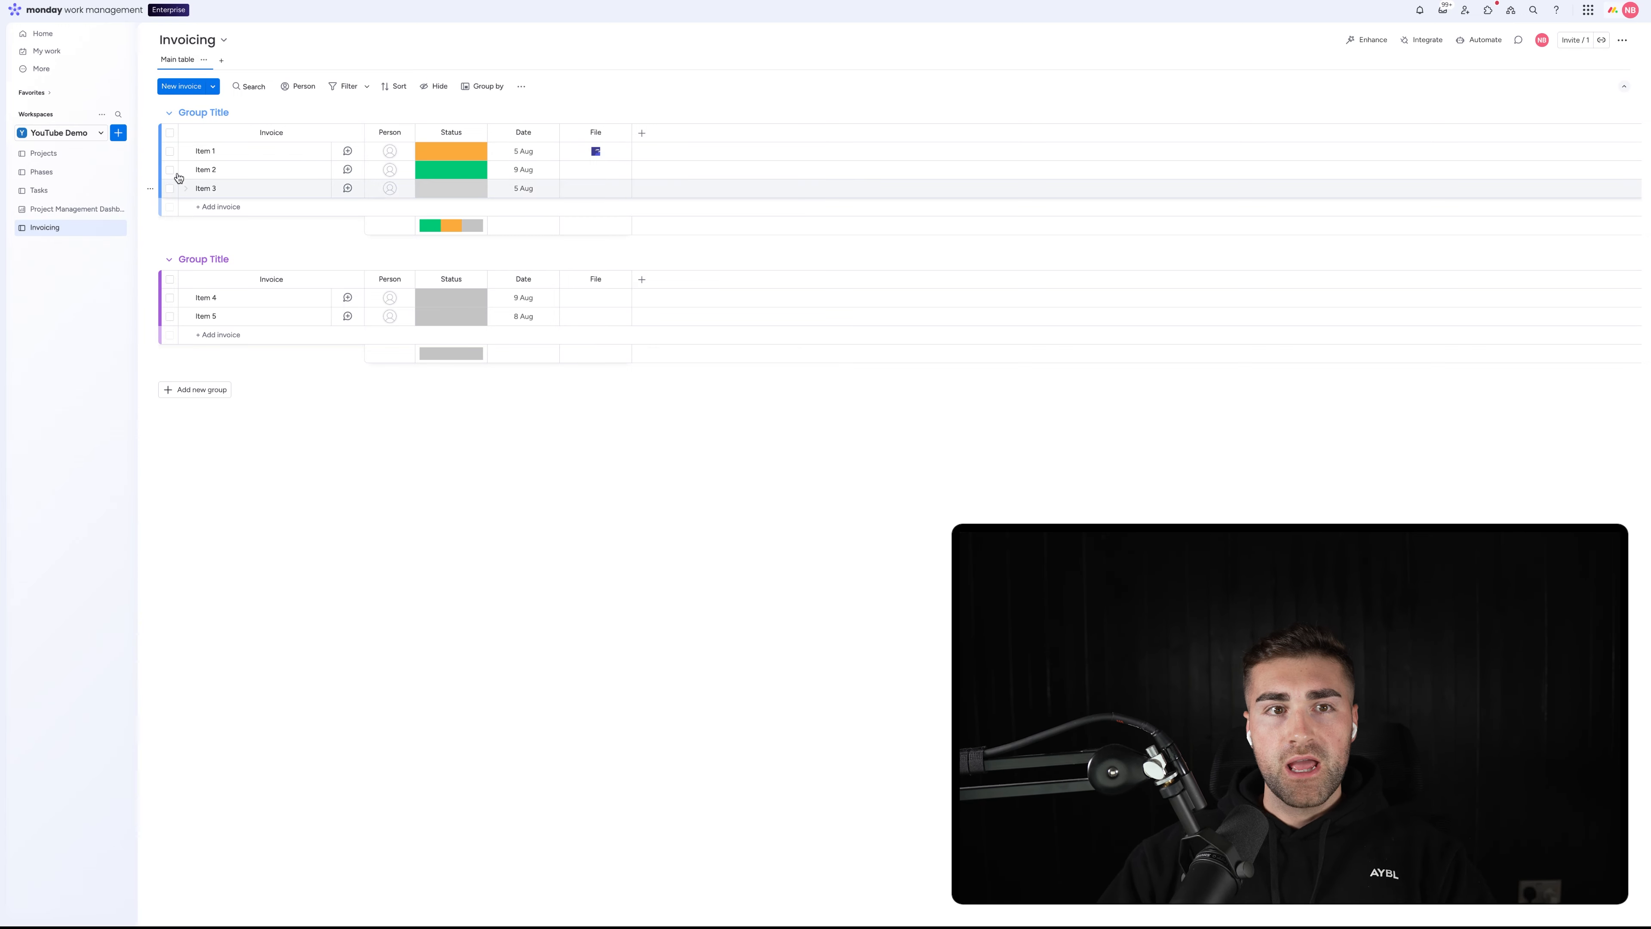
- Rename the first group of the Invoicing board to New Invoices
click(207, 110)
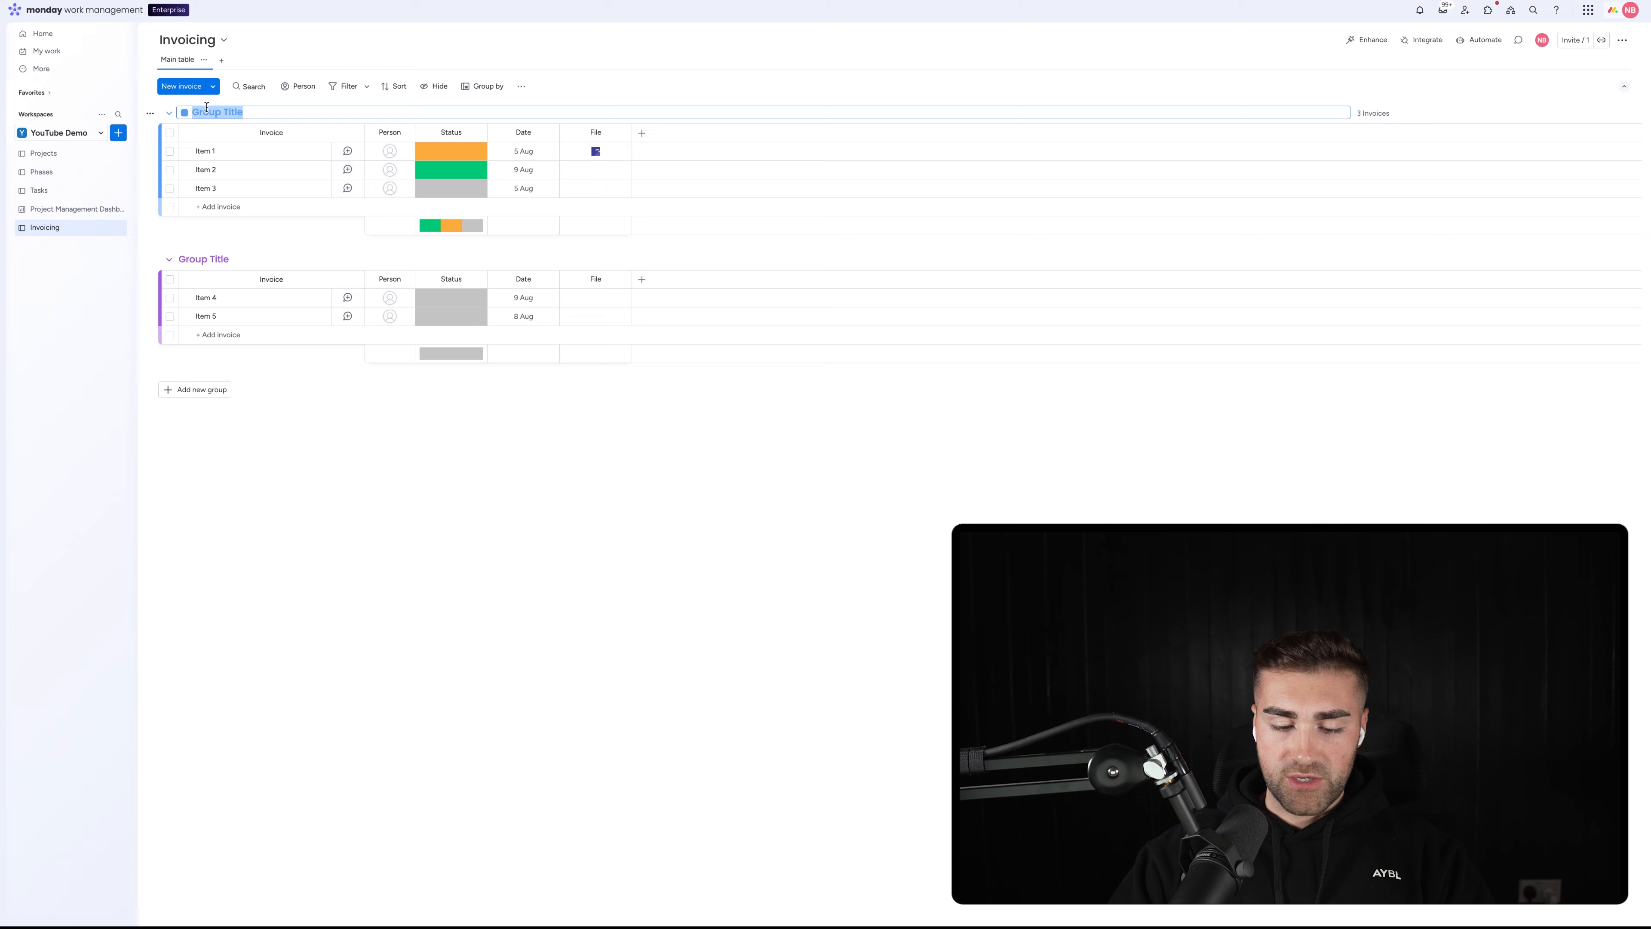
text(Ne)
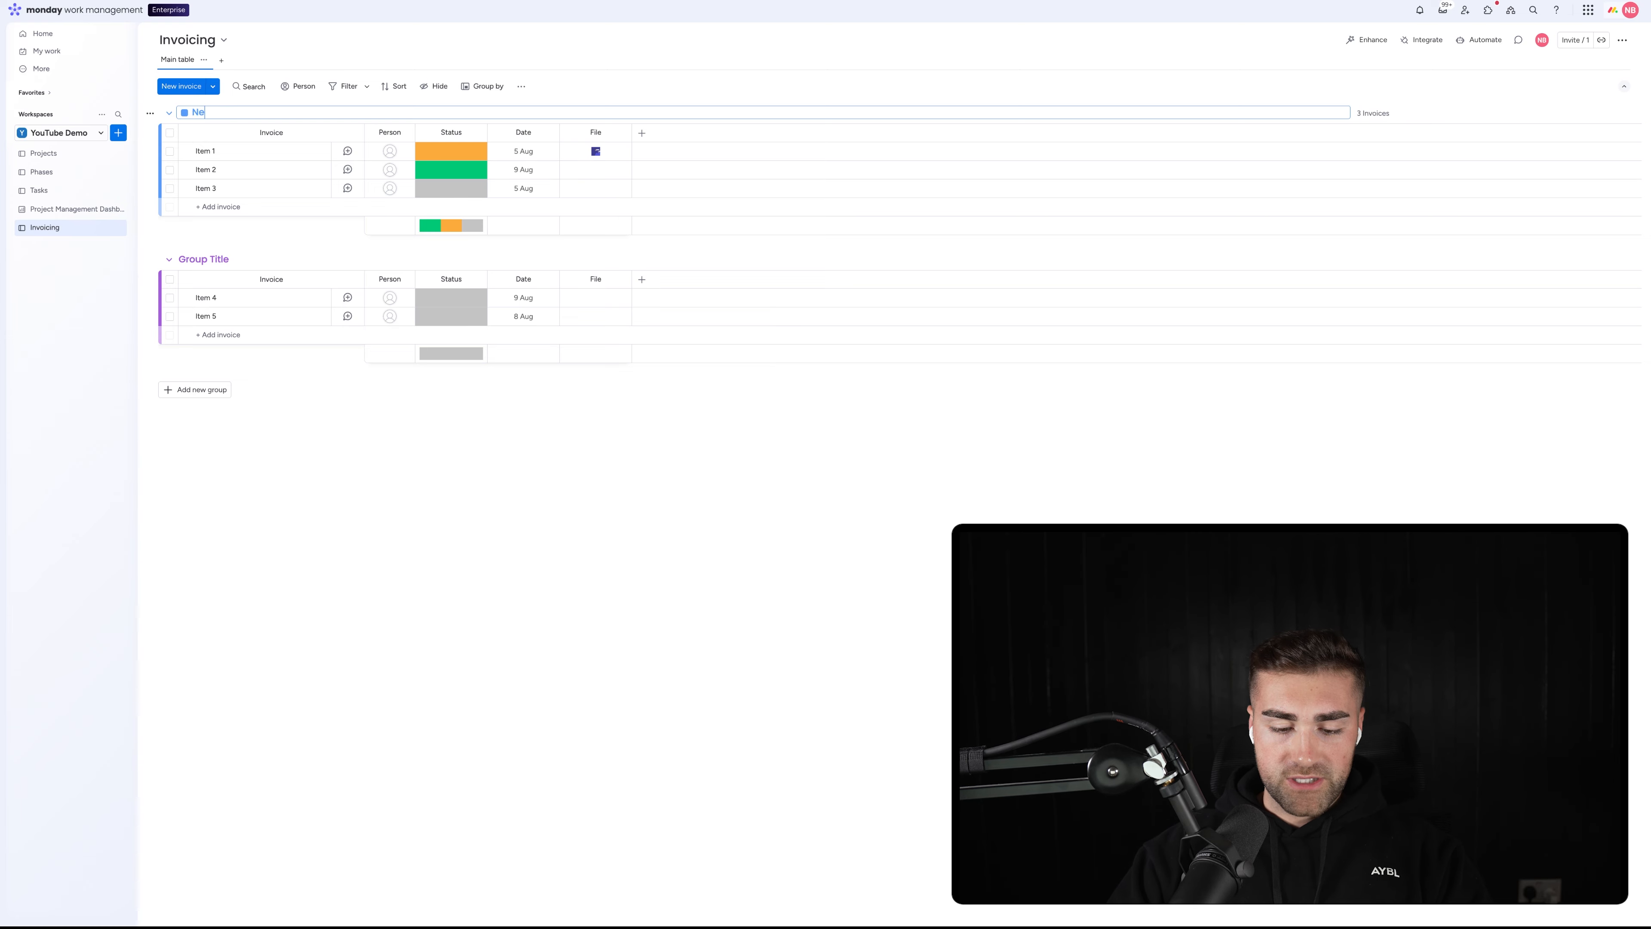
text(w Invoices)
key(Return)
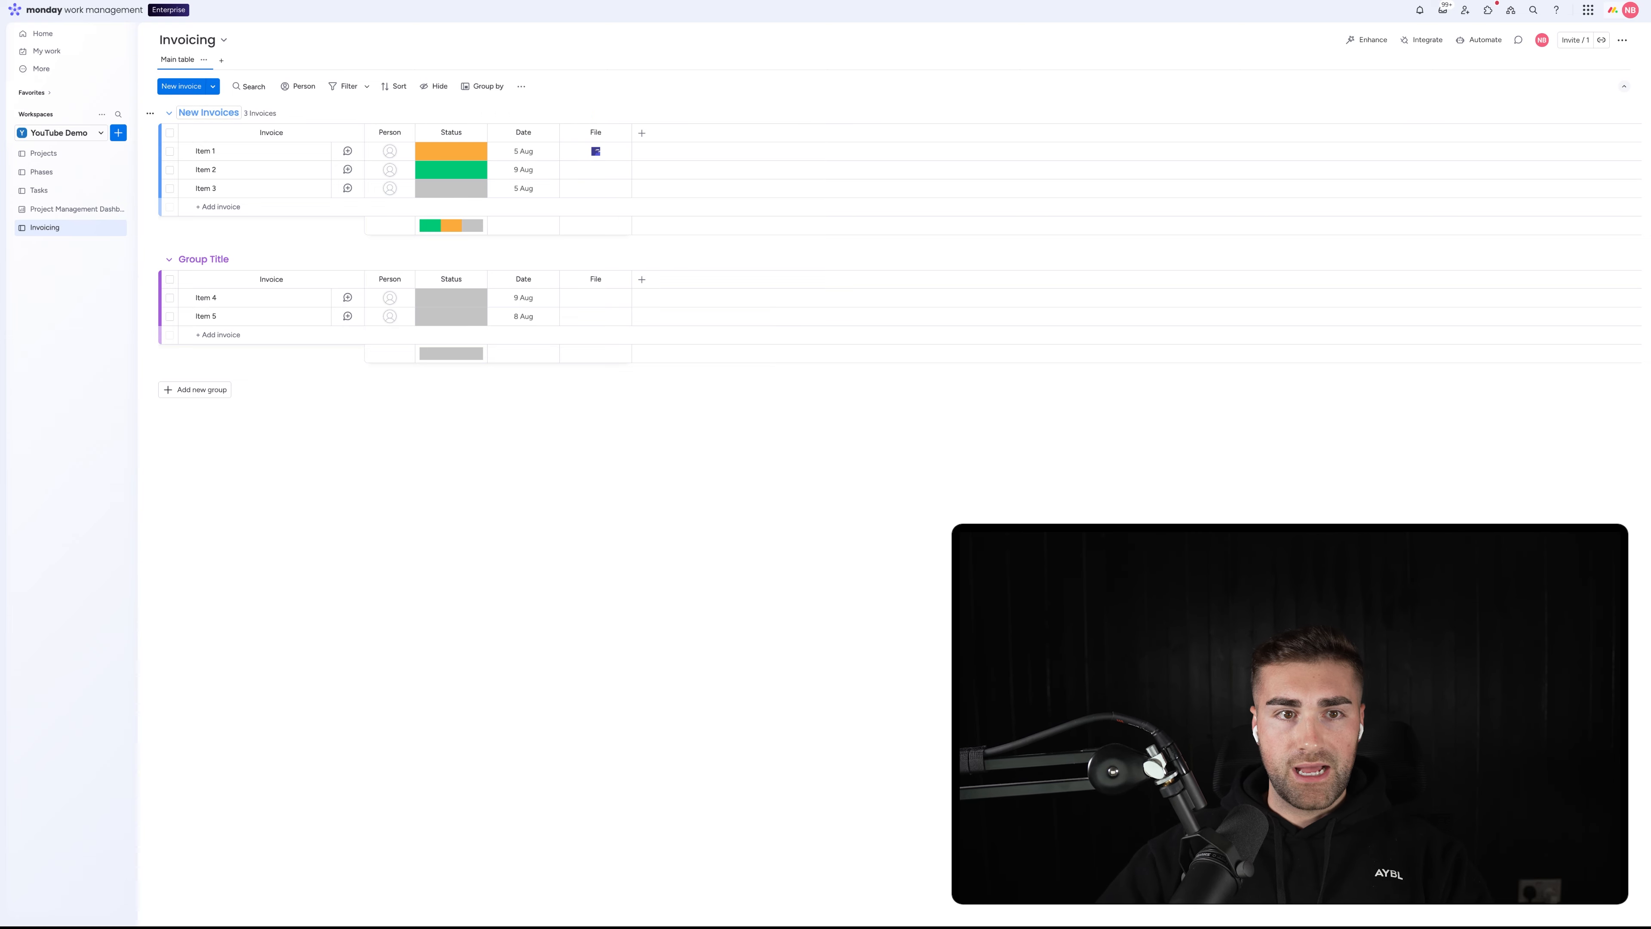
- Rename the second group of the Invoicing board to Awaiting Payment Invoice
click(212, 259)
text(Await)
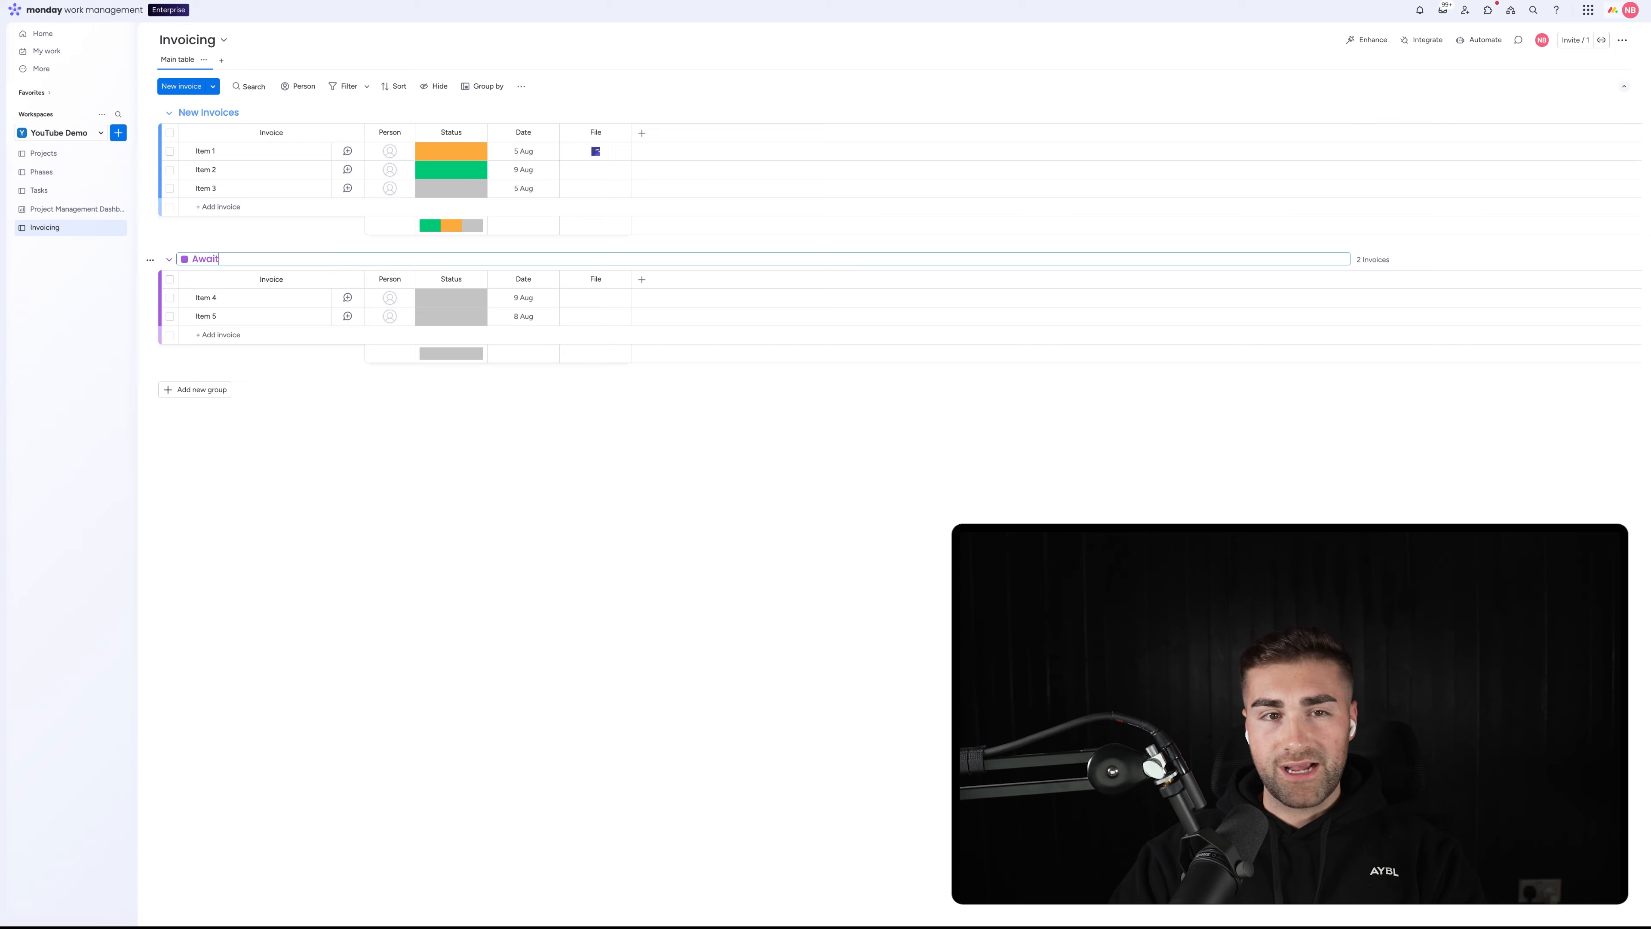
text(ing Payment Invoice)
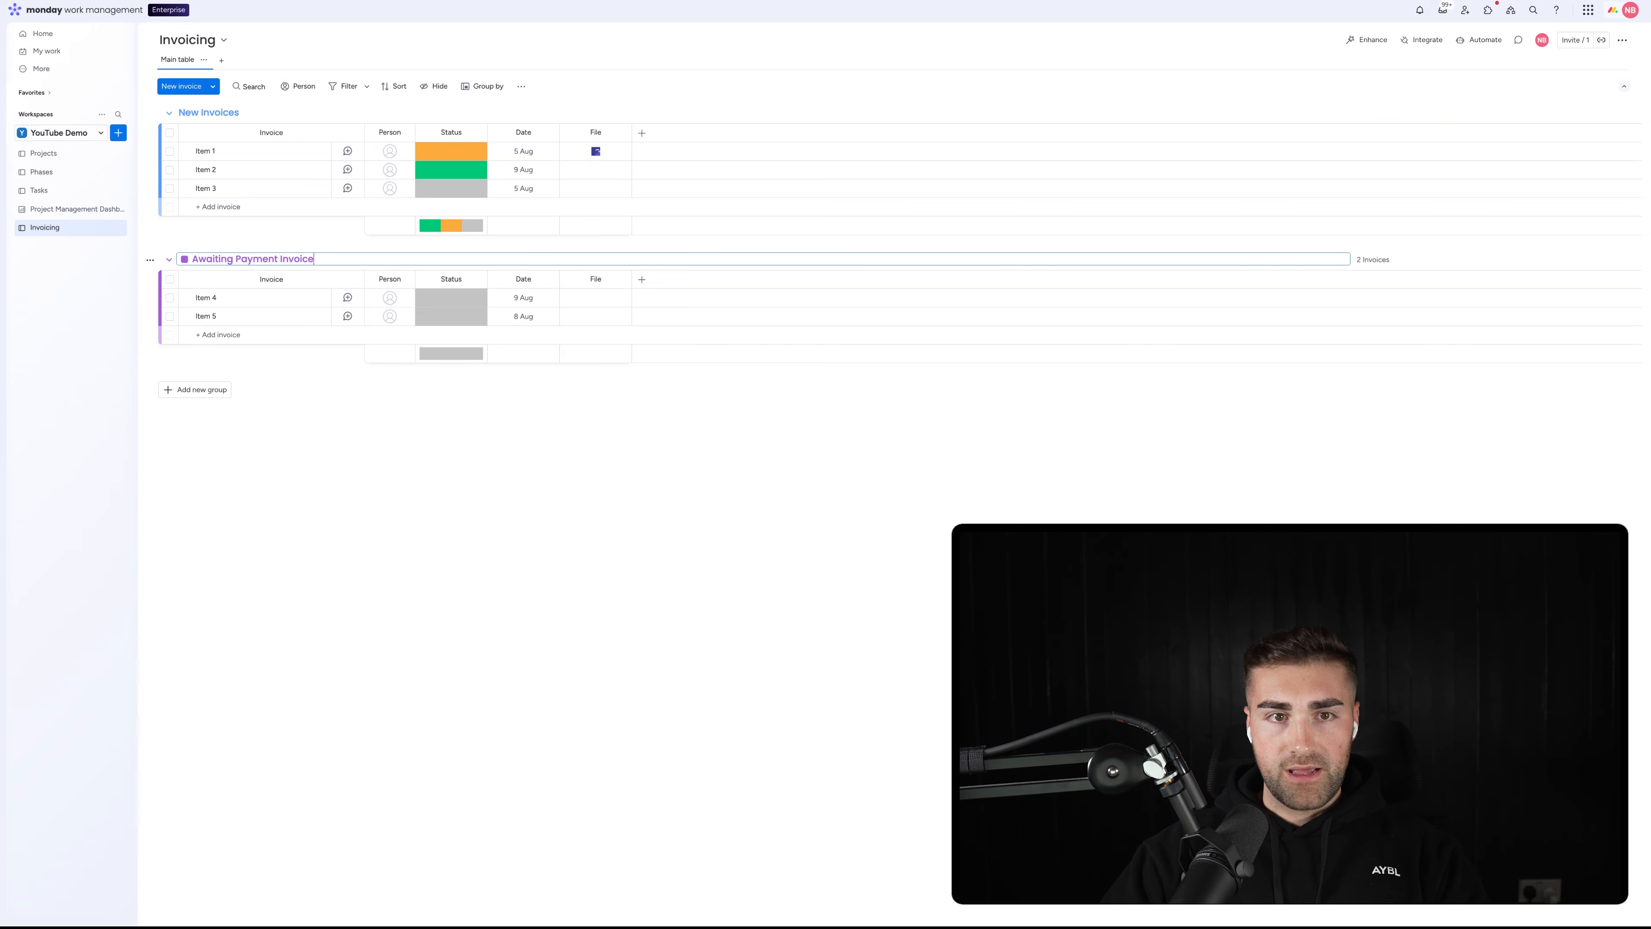
key(Return)
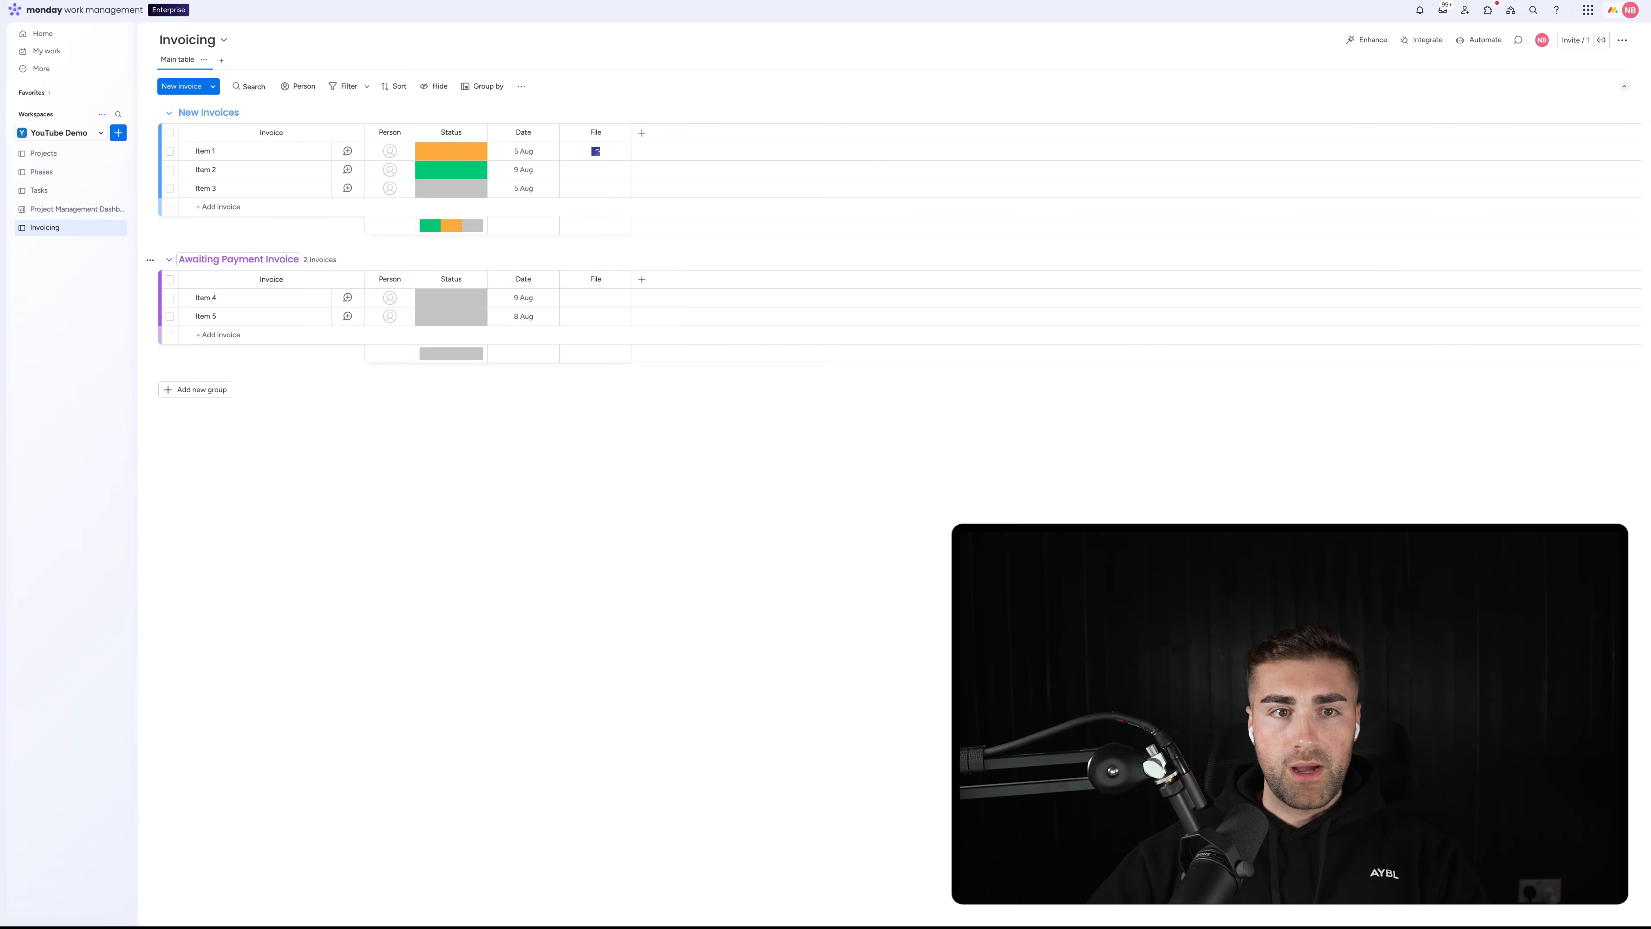
- Add a group named Overdue 30 Days Invoices below the existing two groups
click(208, 390)
click(207, 388)
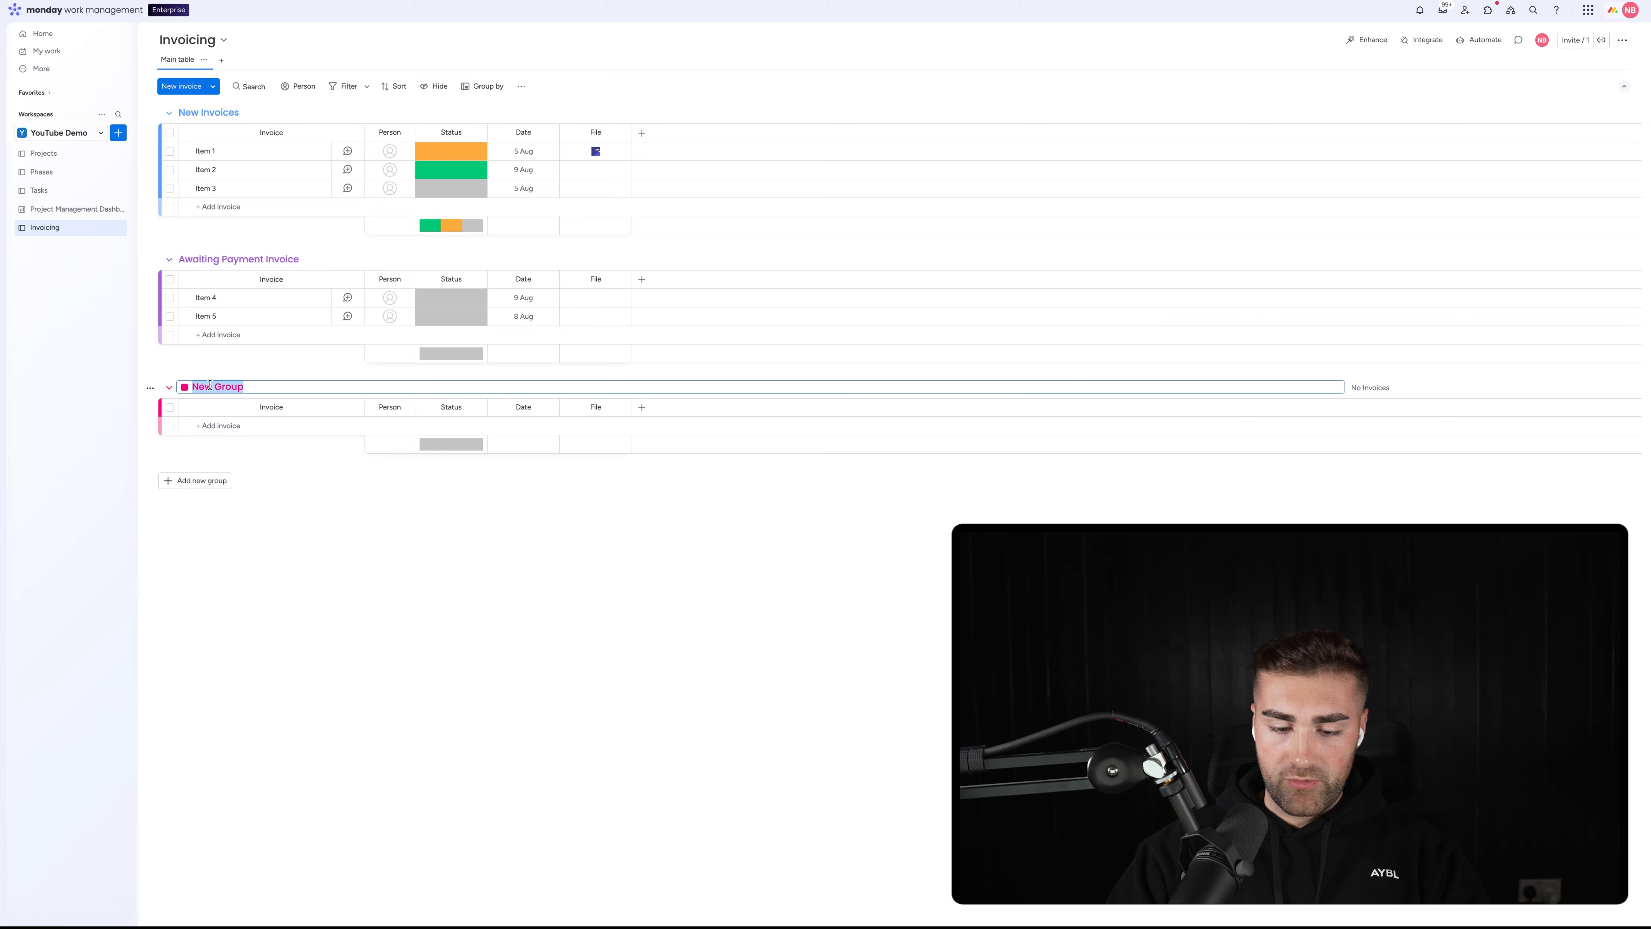
text(Overdue 30 D)
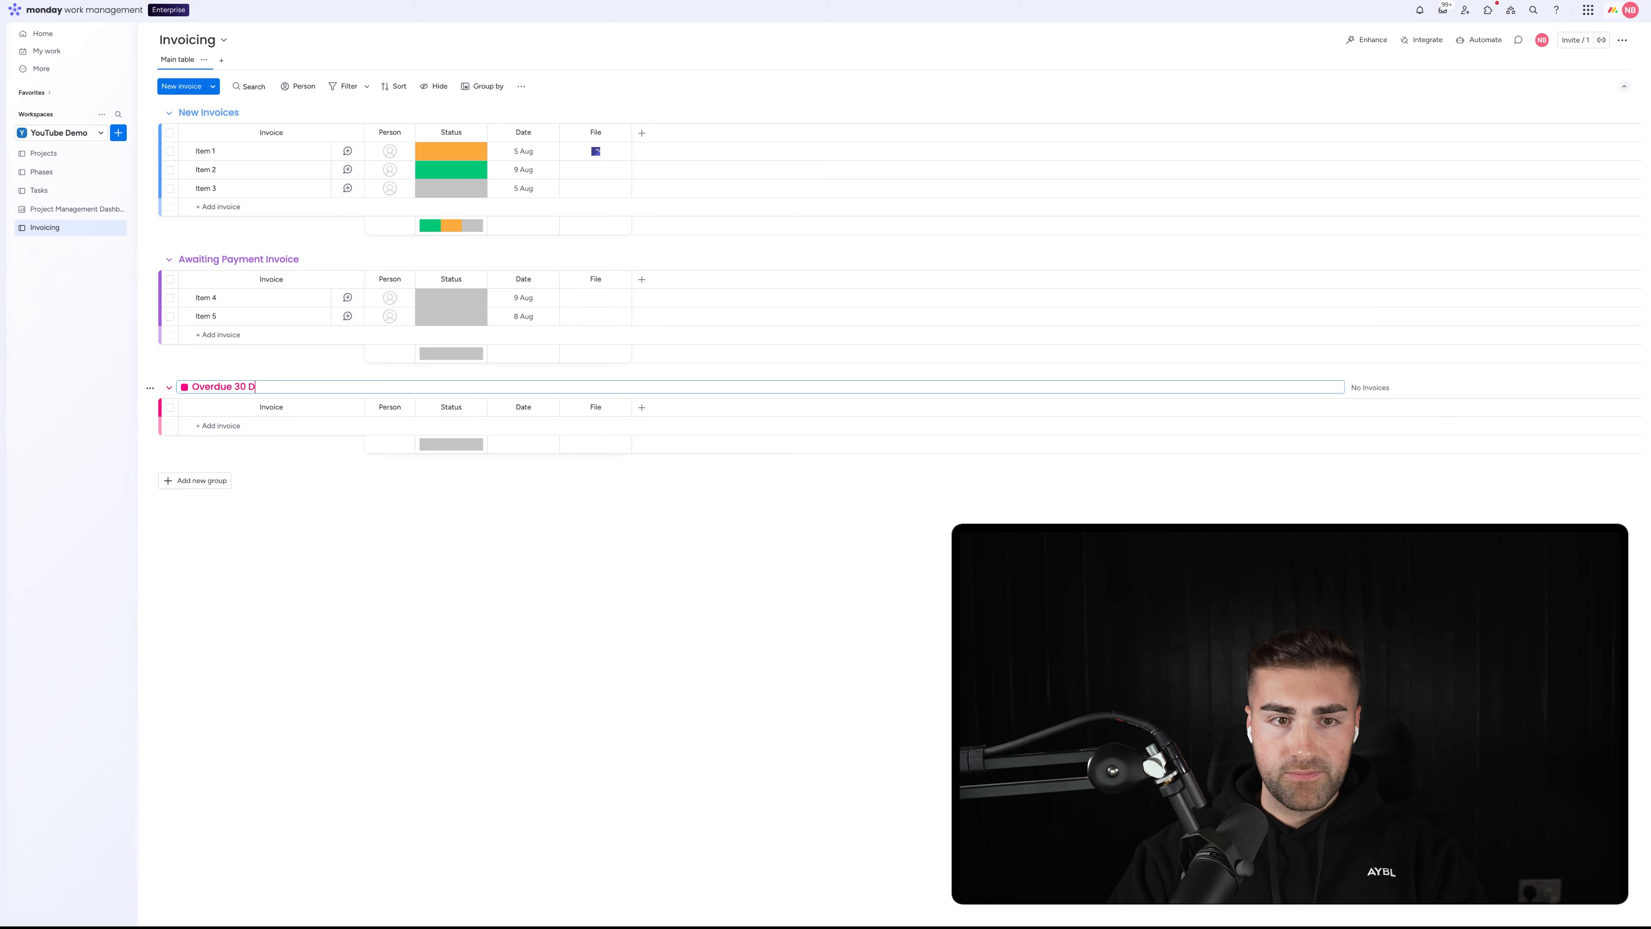
text(ays Invoice)
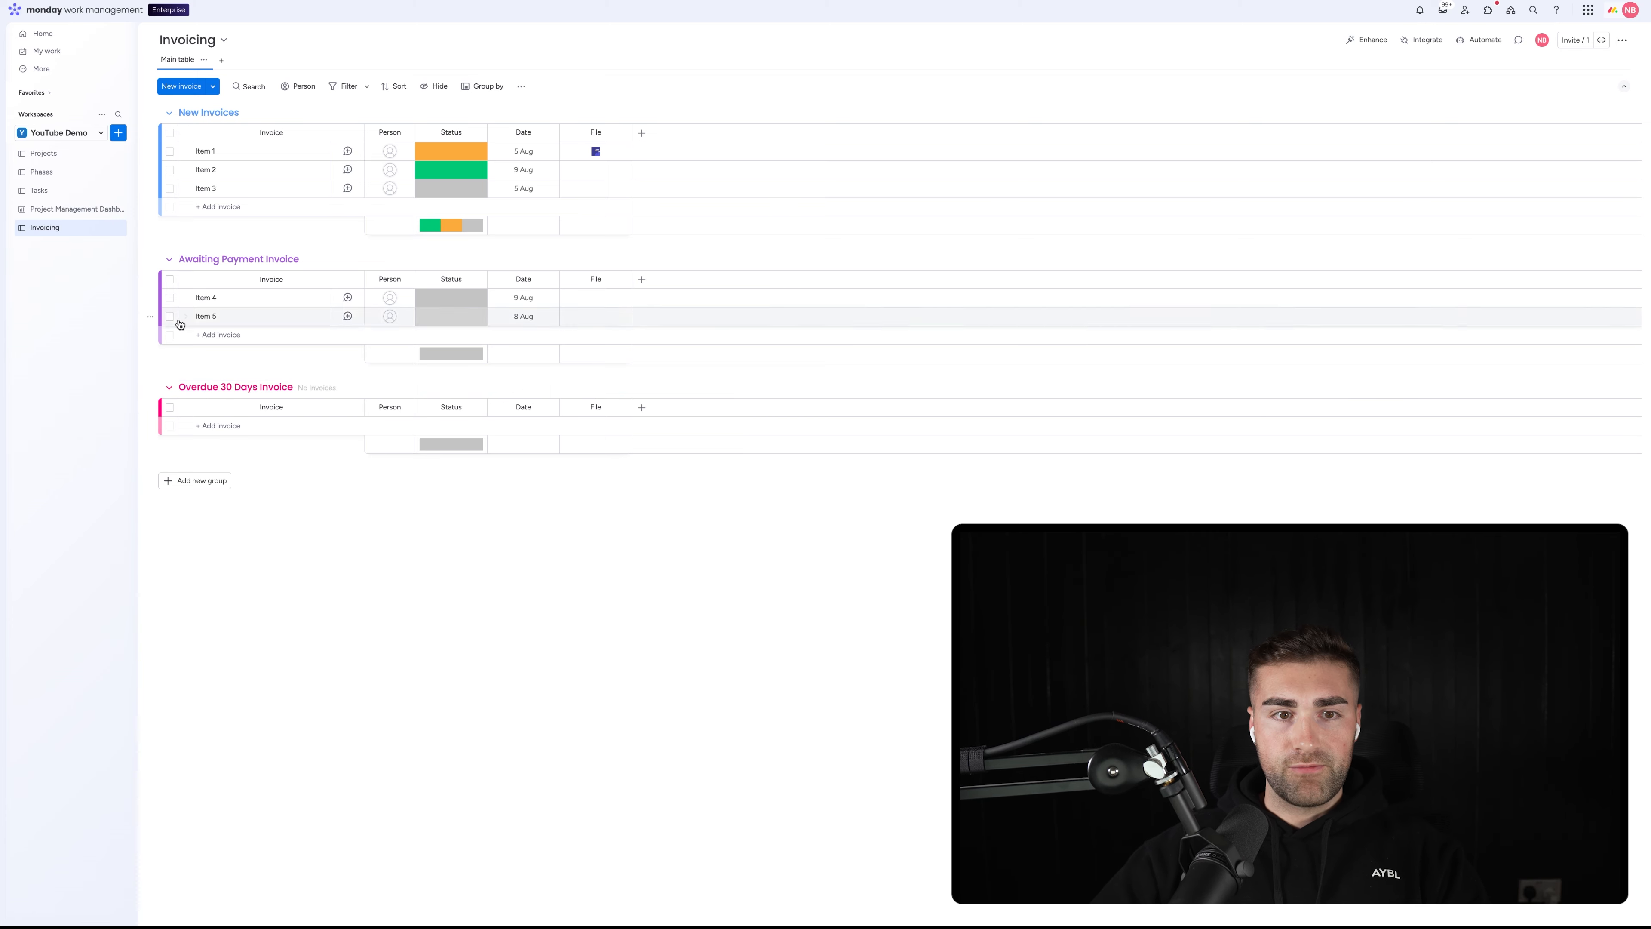
text(s)
key(Return)
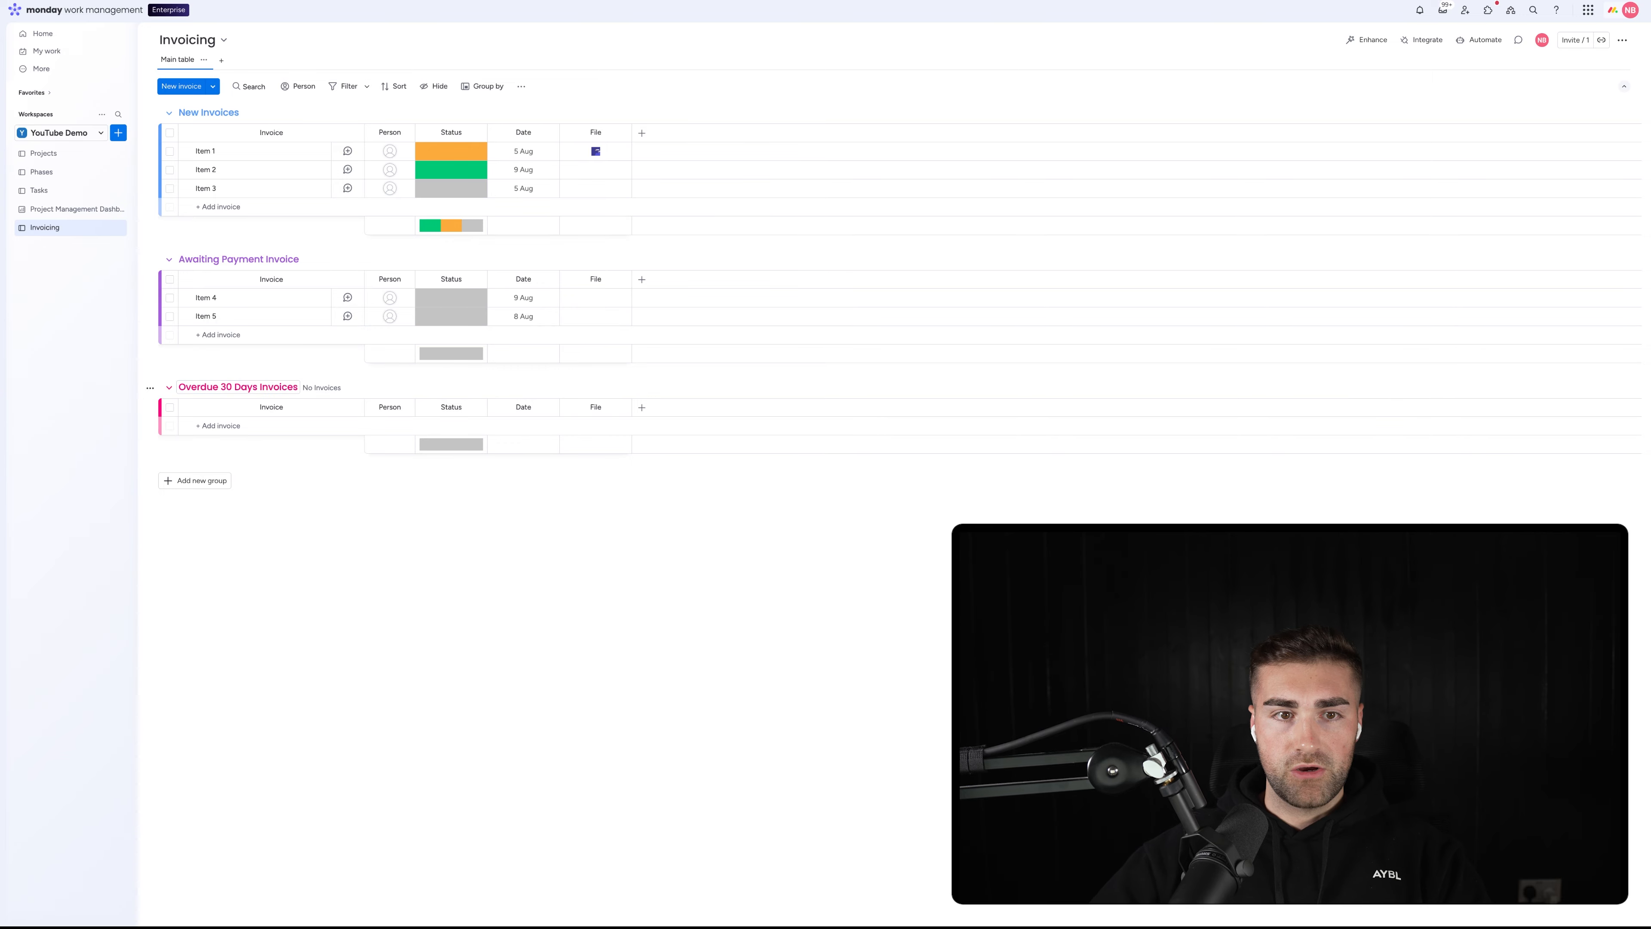
- Correct the second group's name to the plural Awaiting Payment Invoices
click(286, 257)
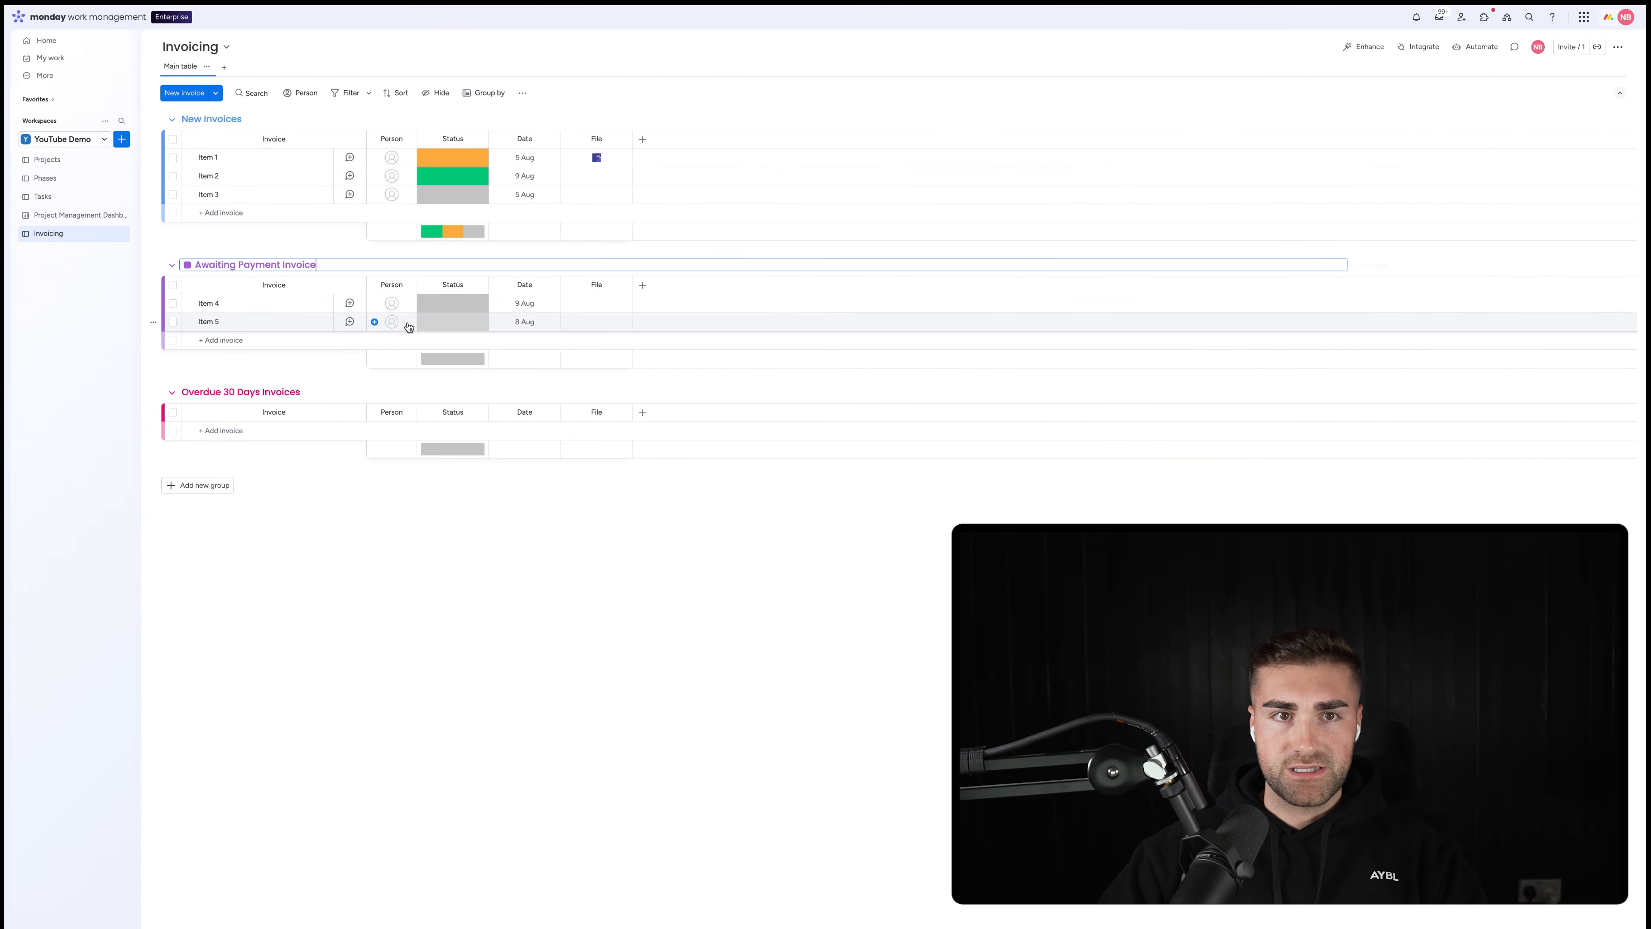
text(s)
key(Return)
- Add a group named Overdue 60 Days Invoices below the 30-day overdue group
click(202, 486)
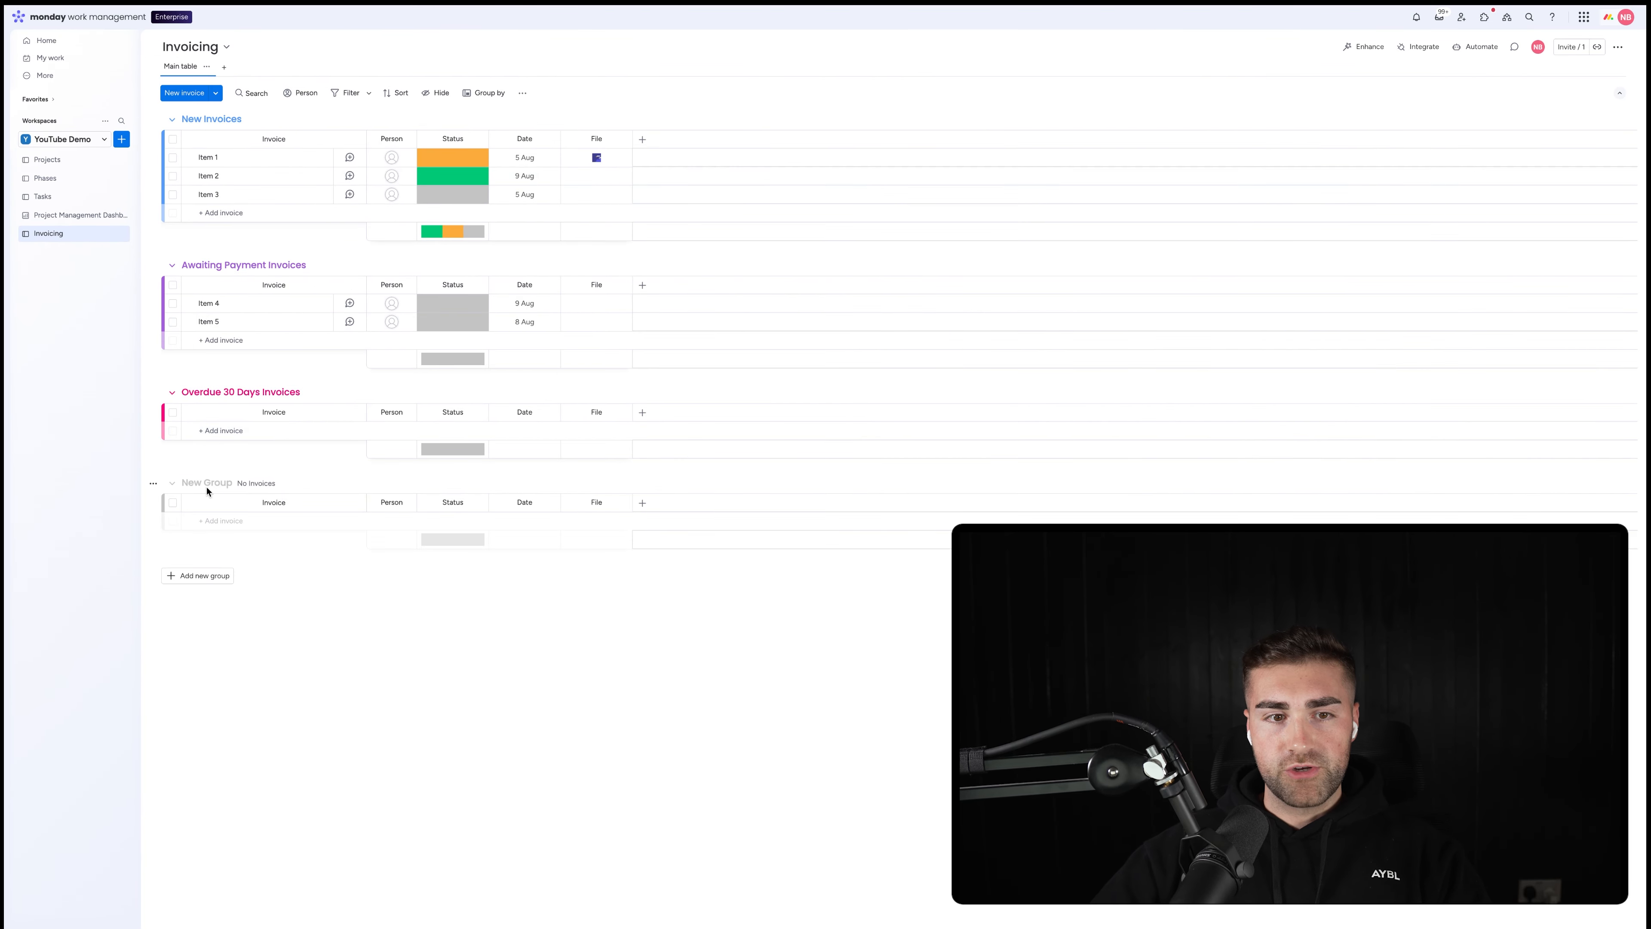
click(229, 482)
text(Ove)
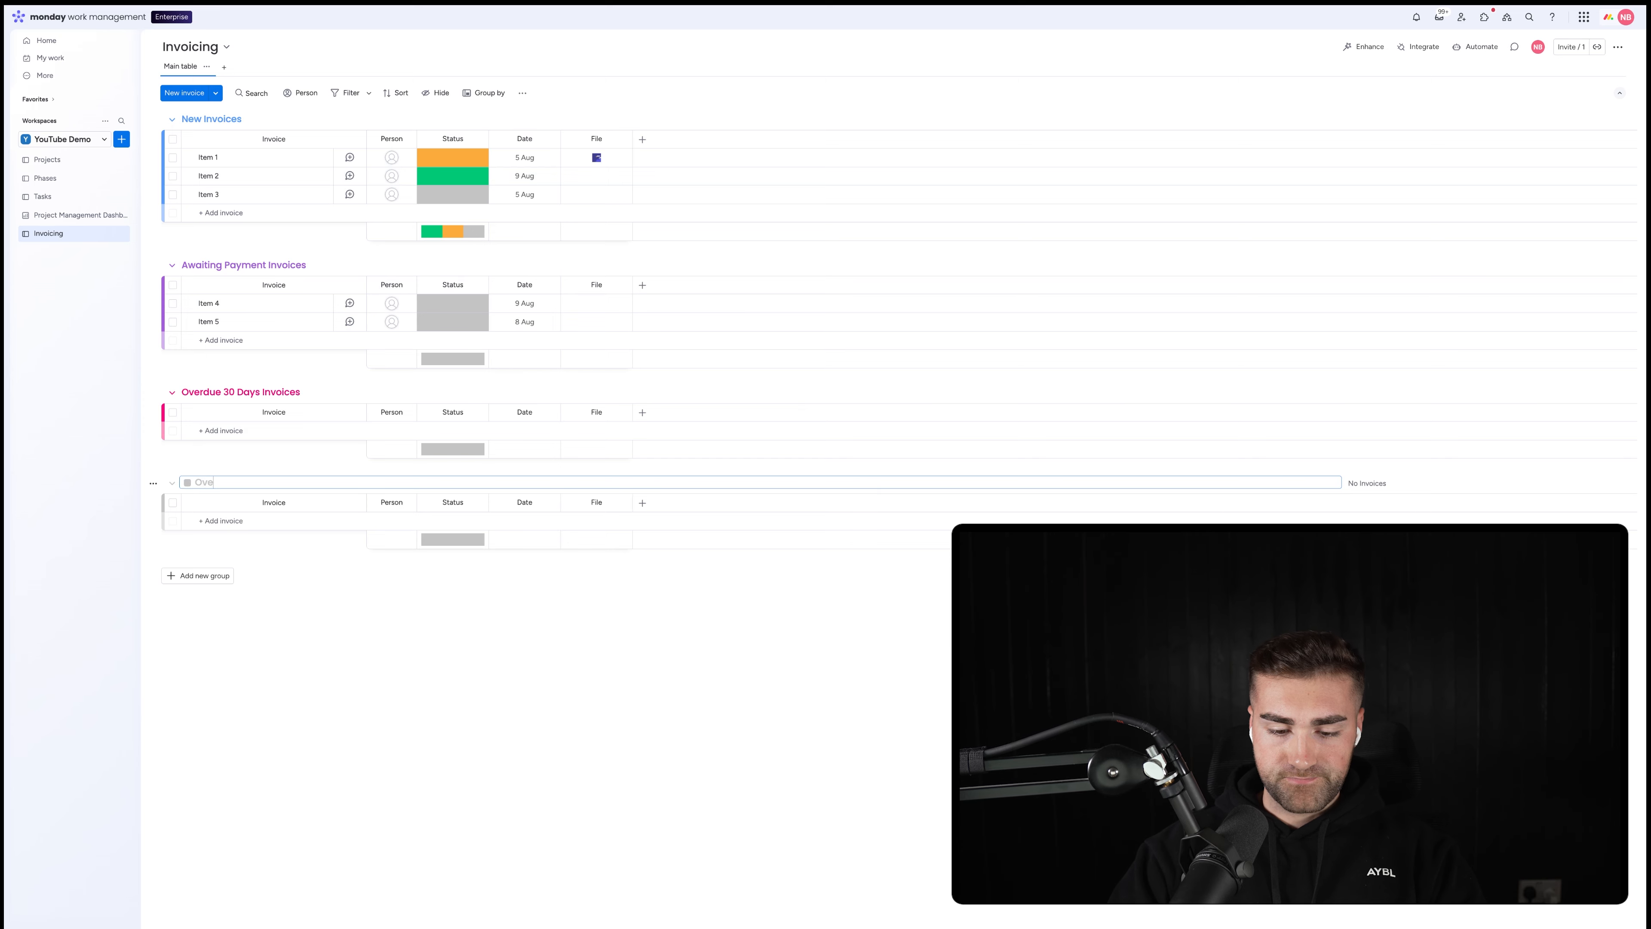
text(rdue 60 Days)
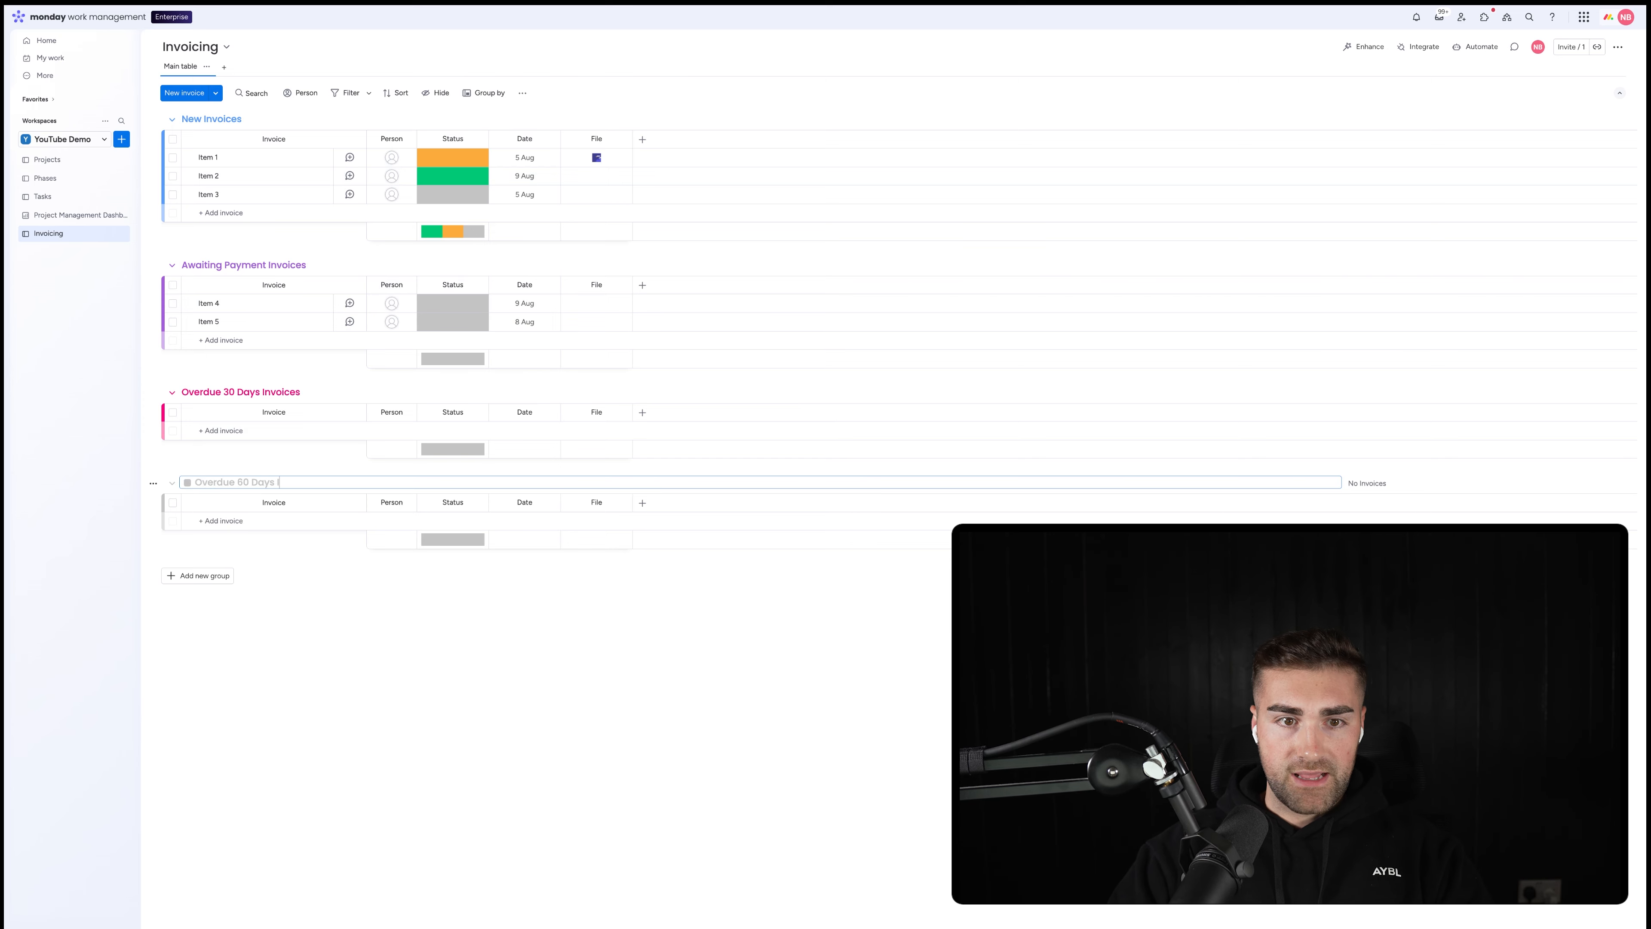
text( Invoices)
key(Return)
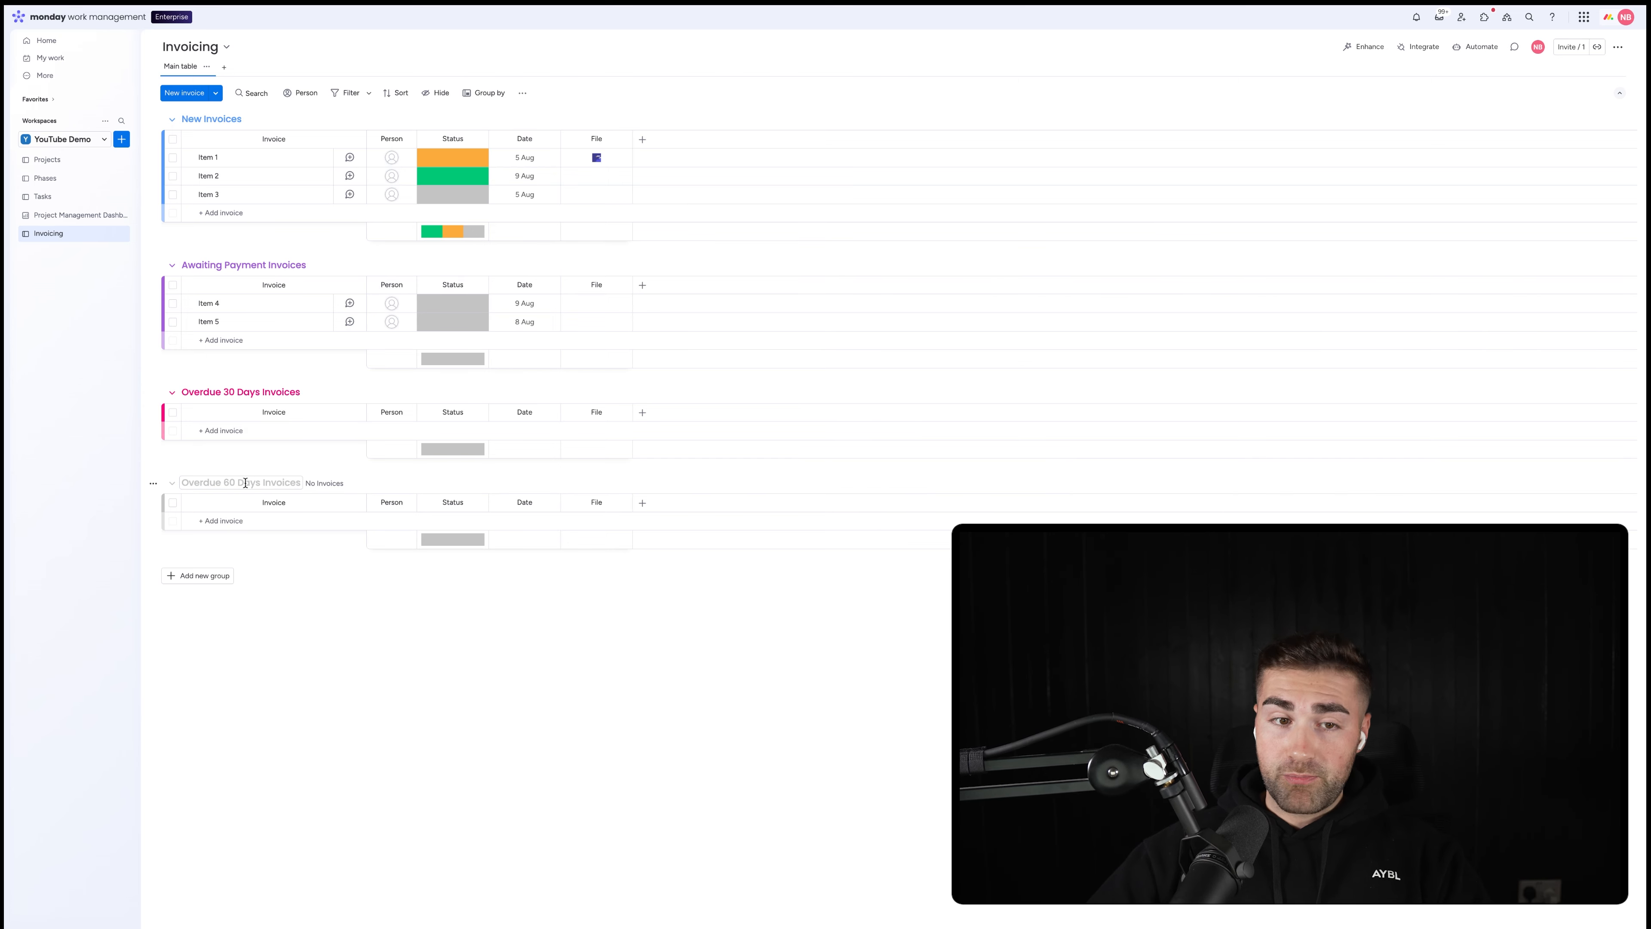
- Add a group named Escalated Invoices below the 60-day overdue group
click(214, 576)
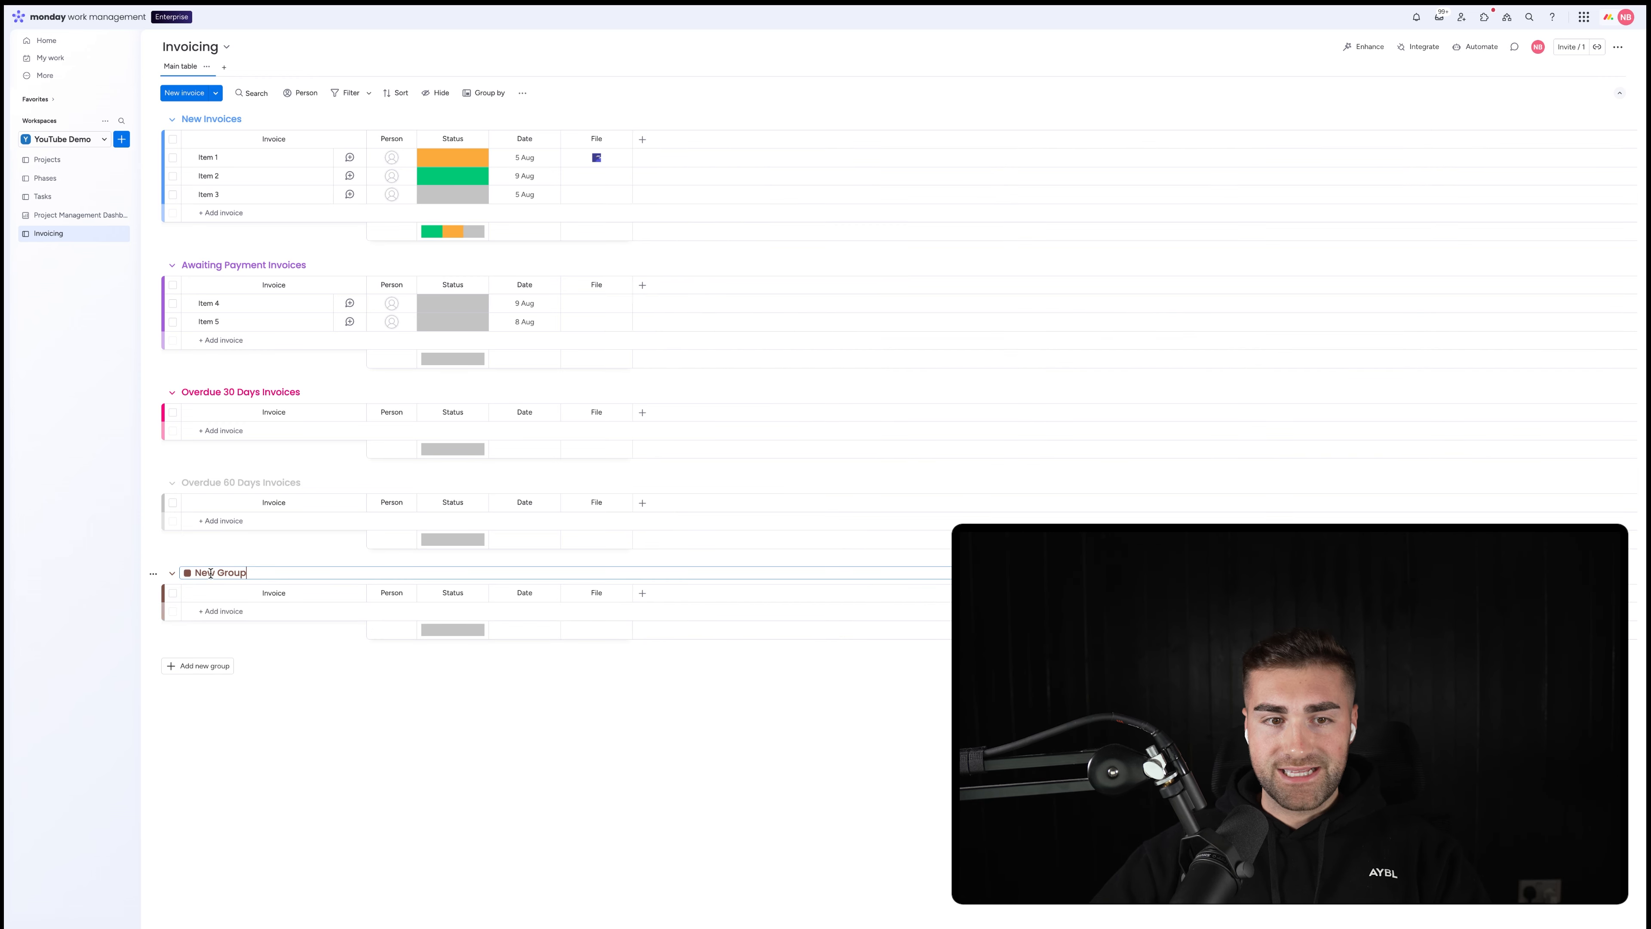
text(Esclatyed)
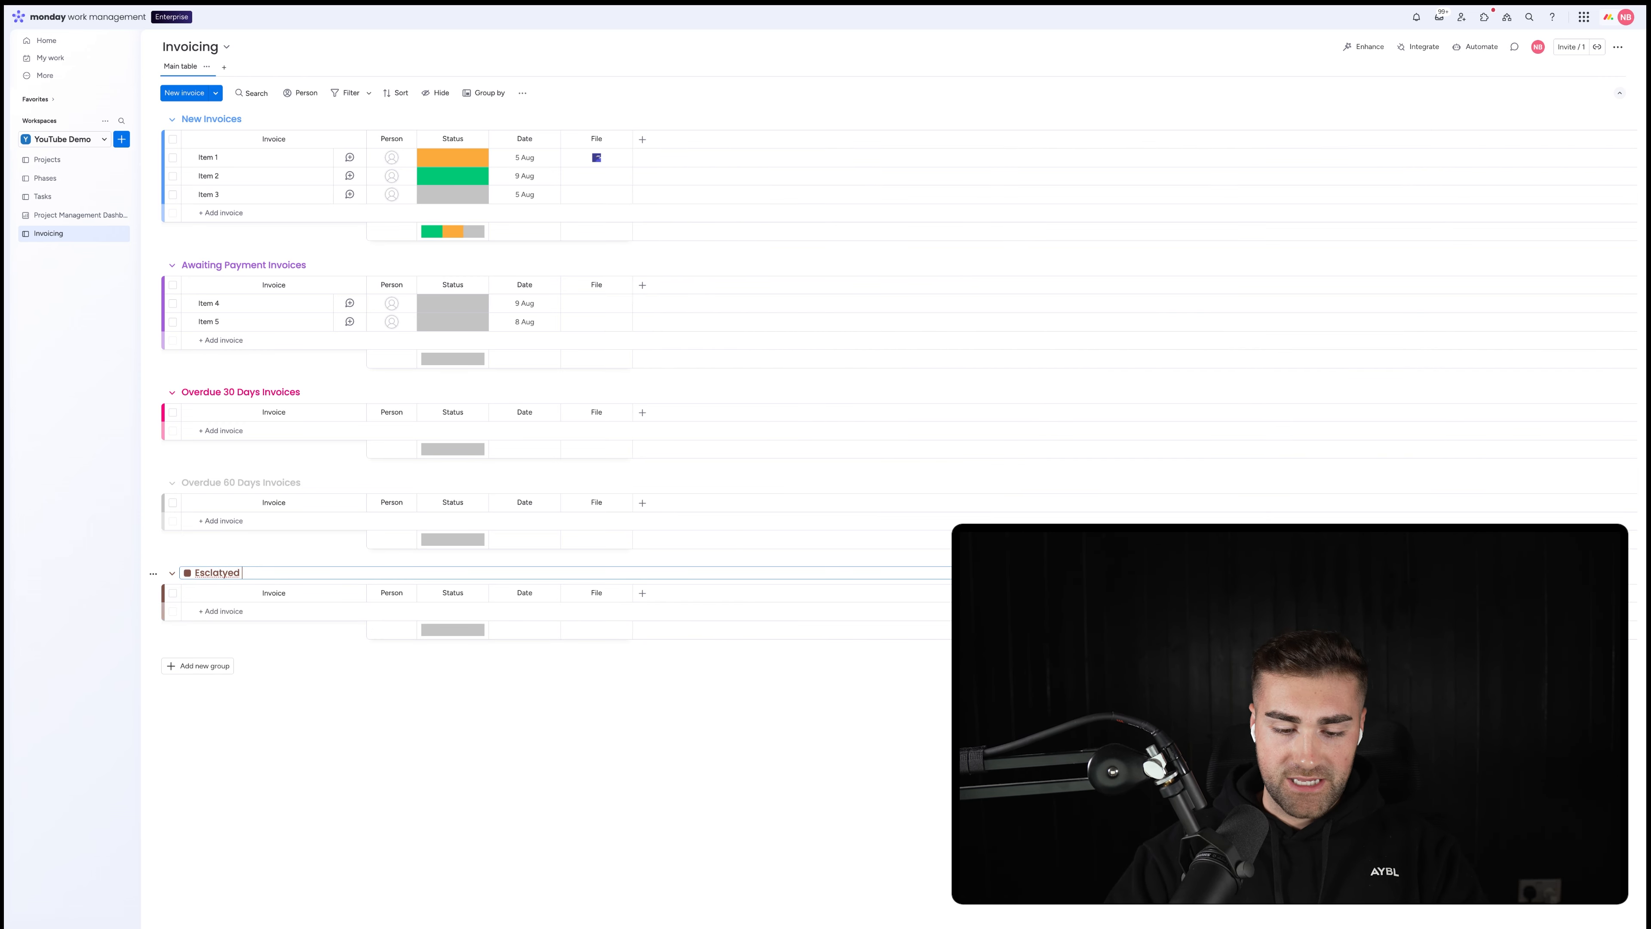
key(ctrl+BackSpace)
text(Ex)
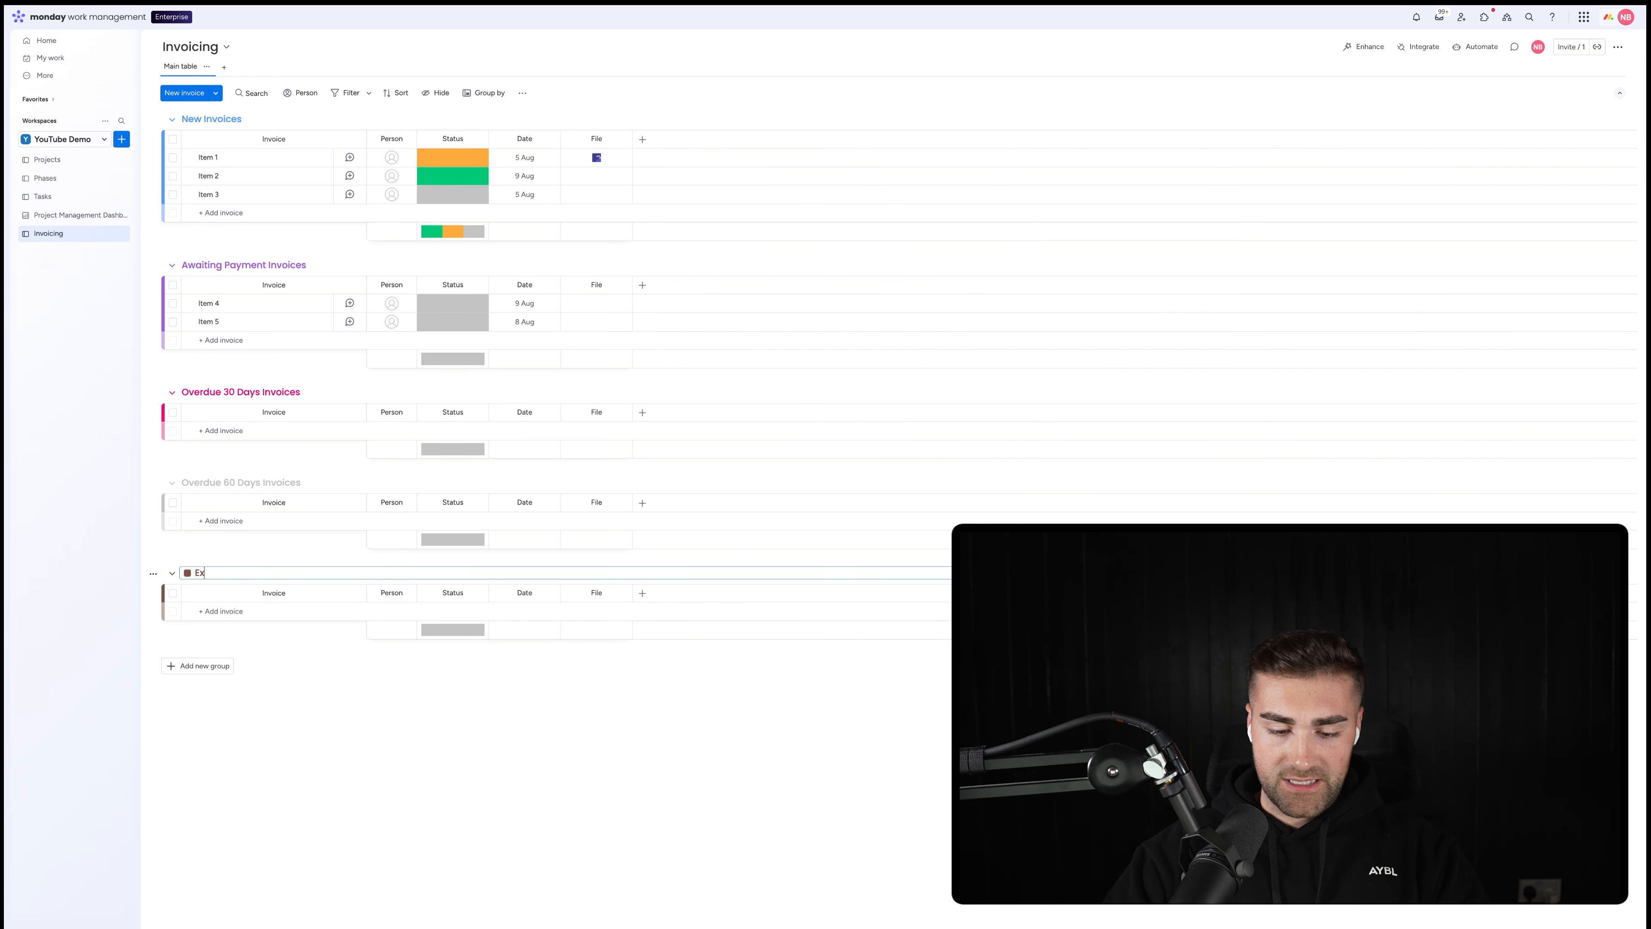
text(calated Invoices)
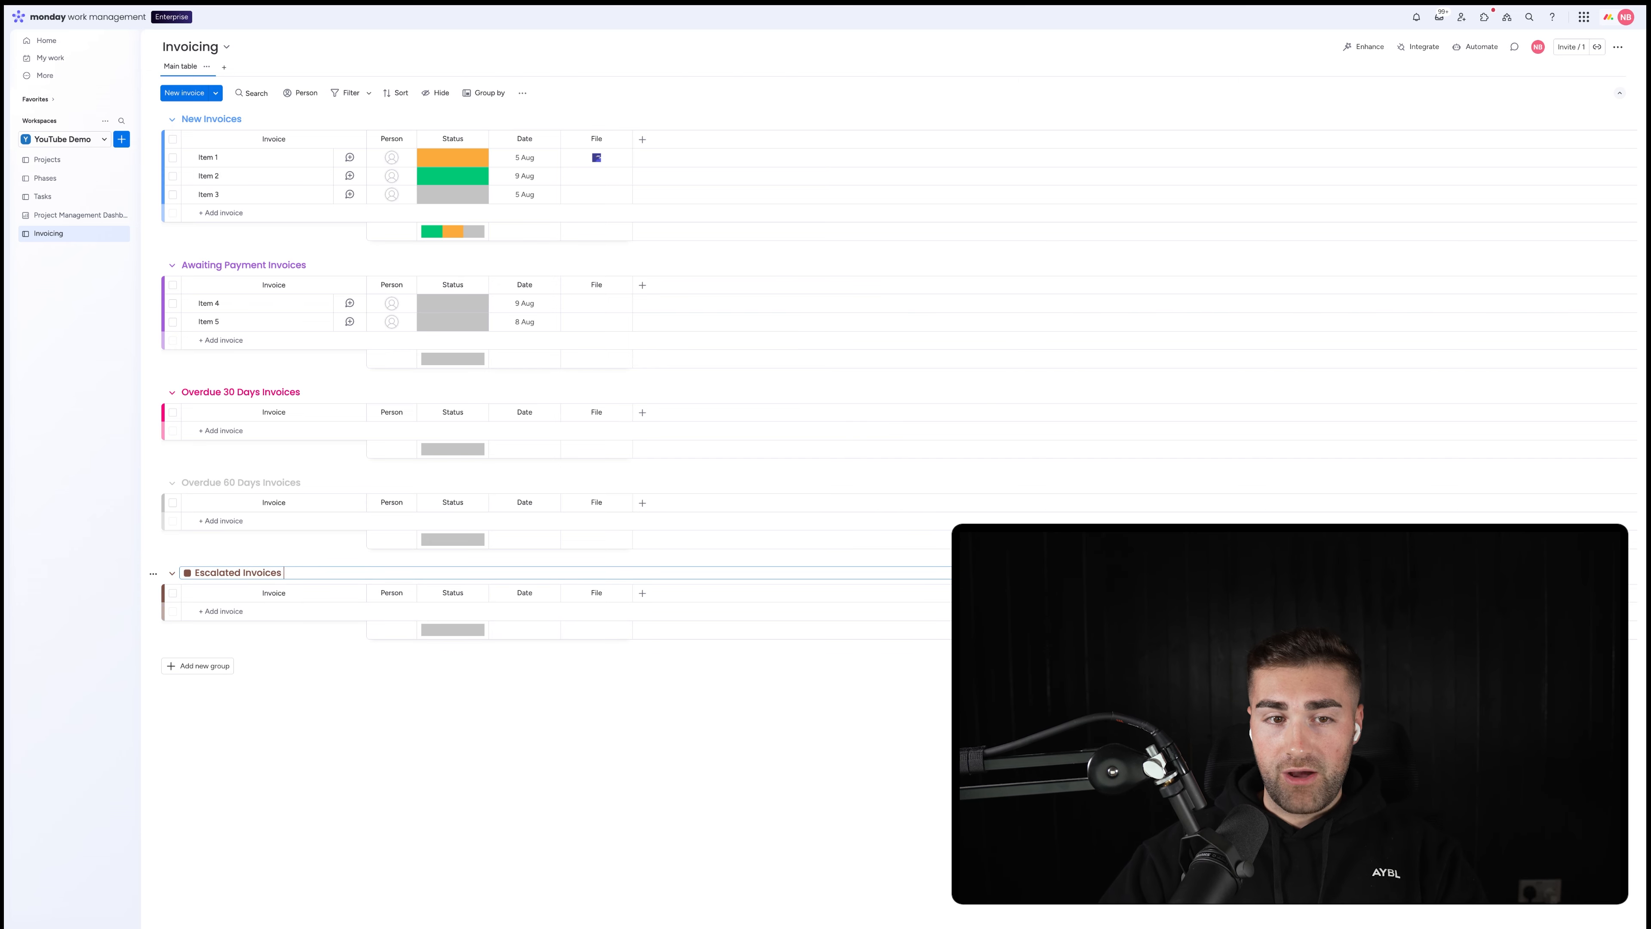
key(Return)
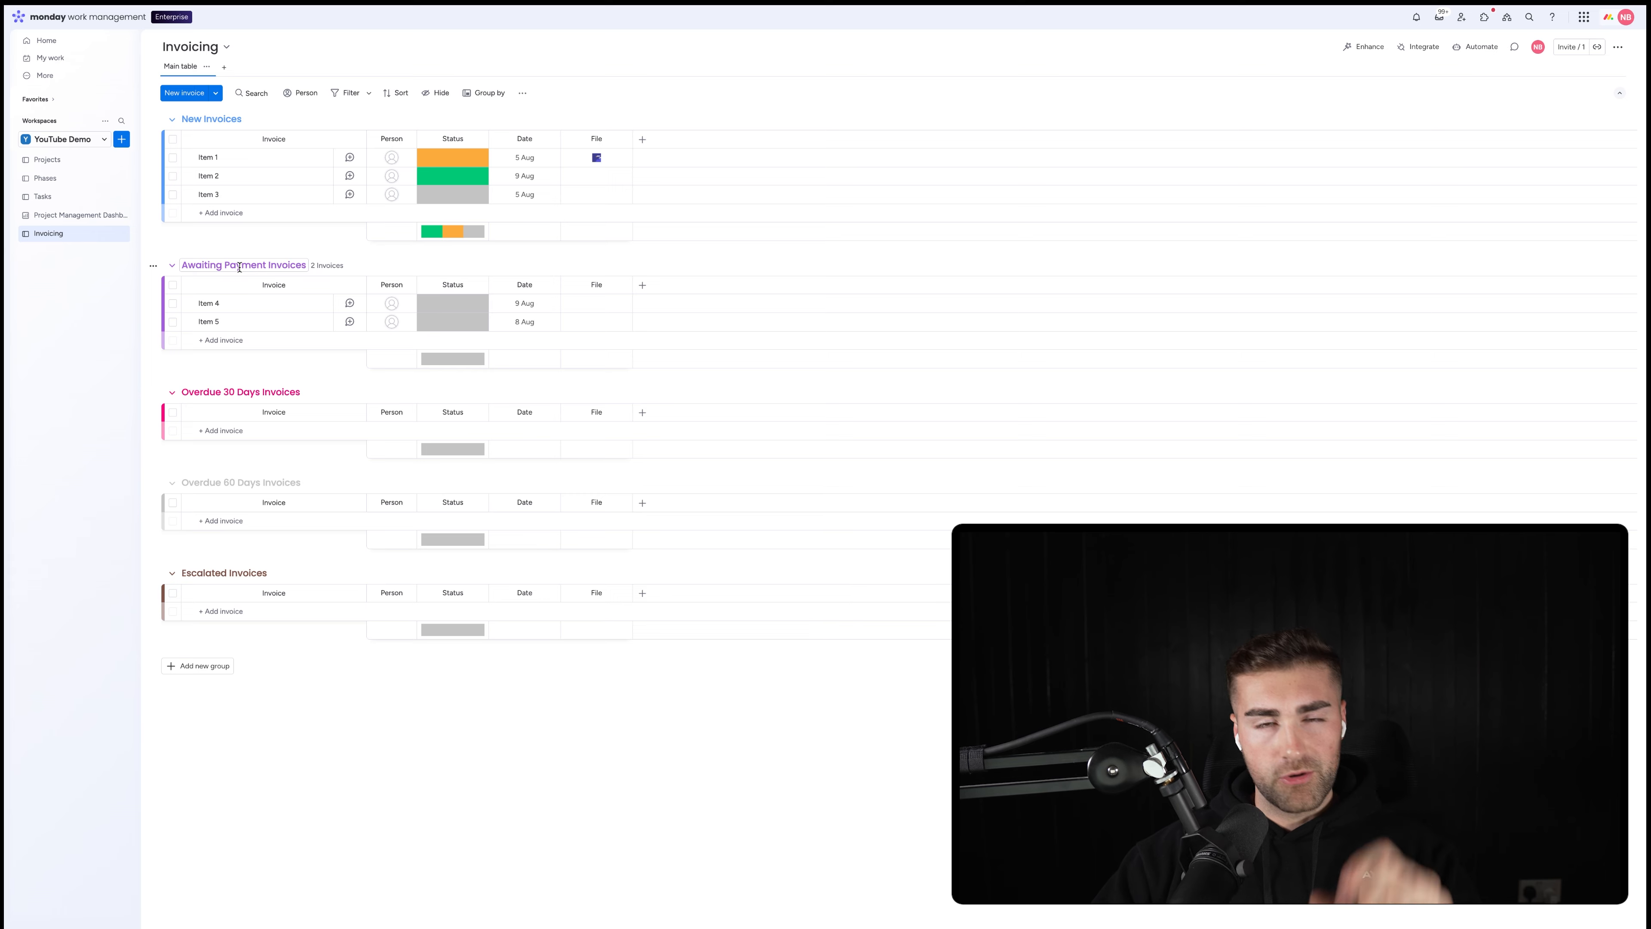
- Add a group named Paid Invoices at the end of the board and colour it bright green
click(215, 665)
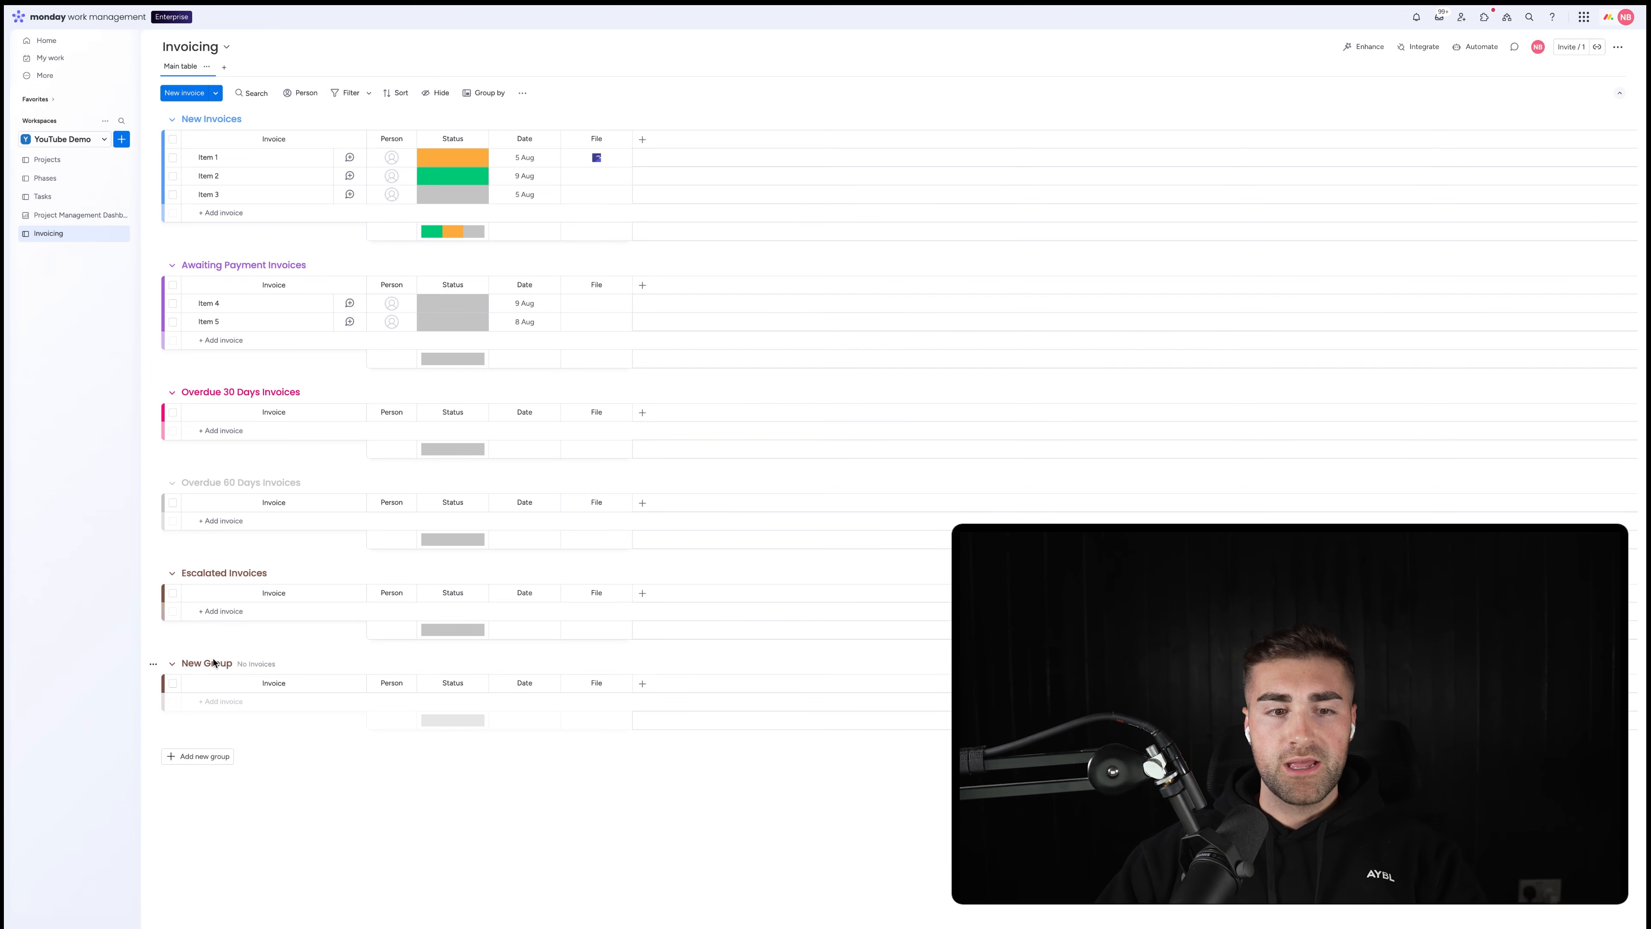
click(226, 665)
text(Pa)
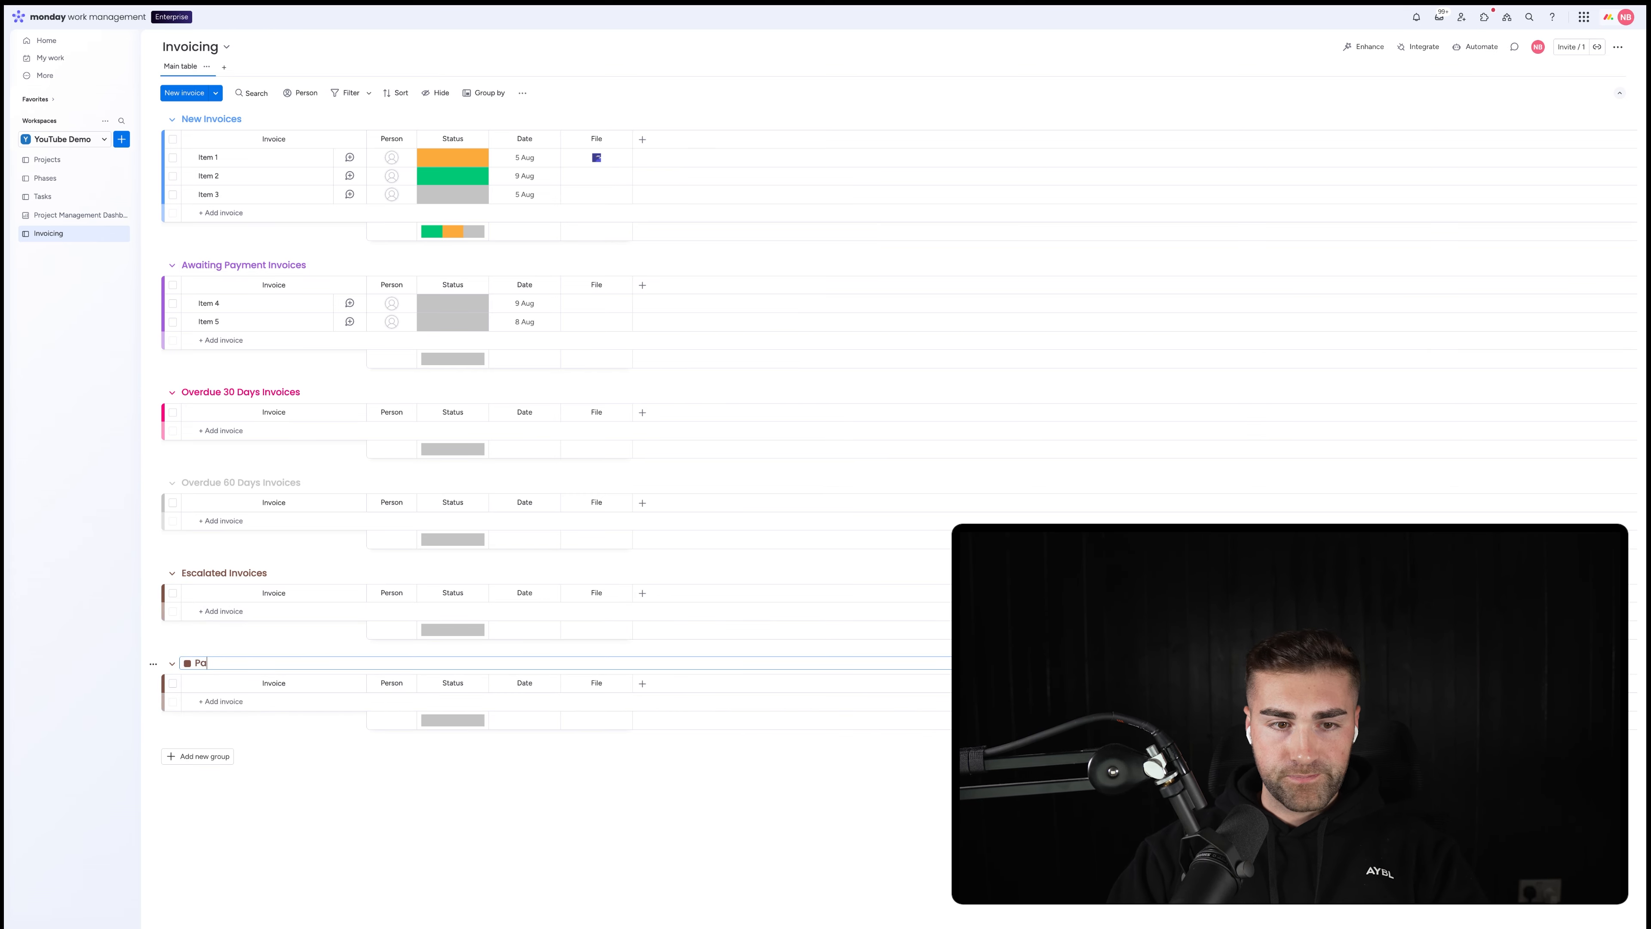
text(id Invoices)
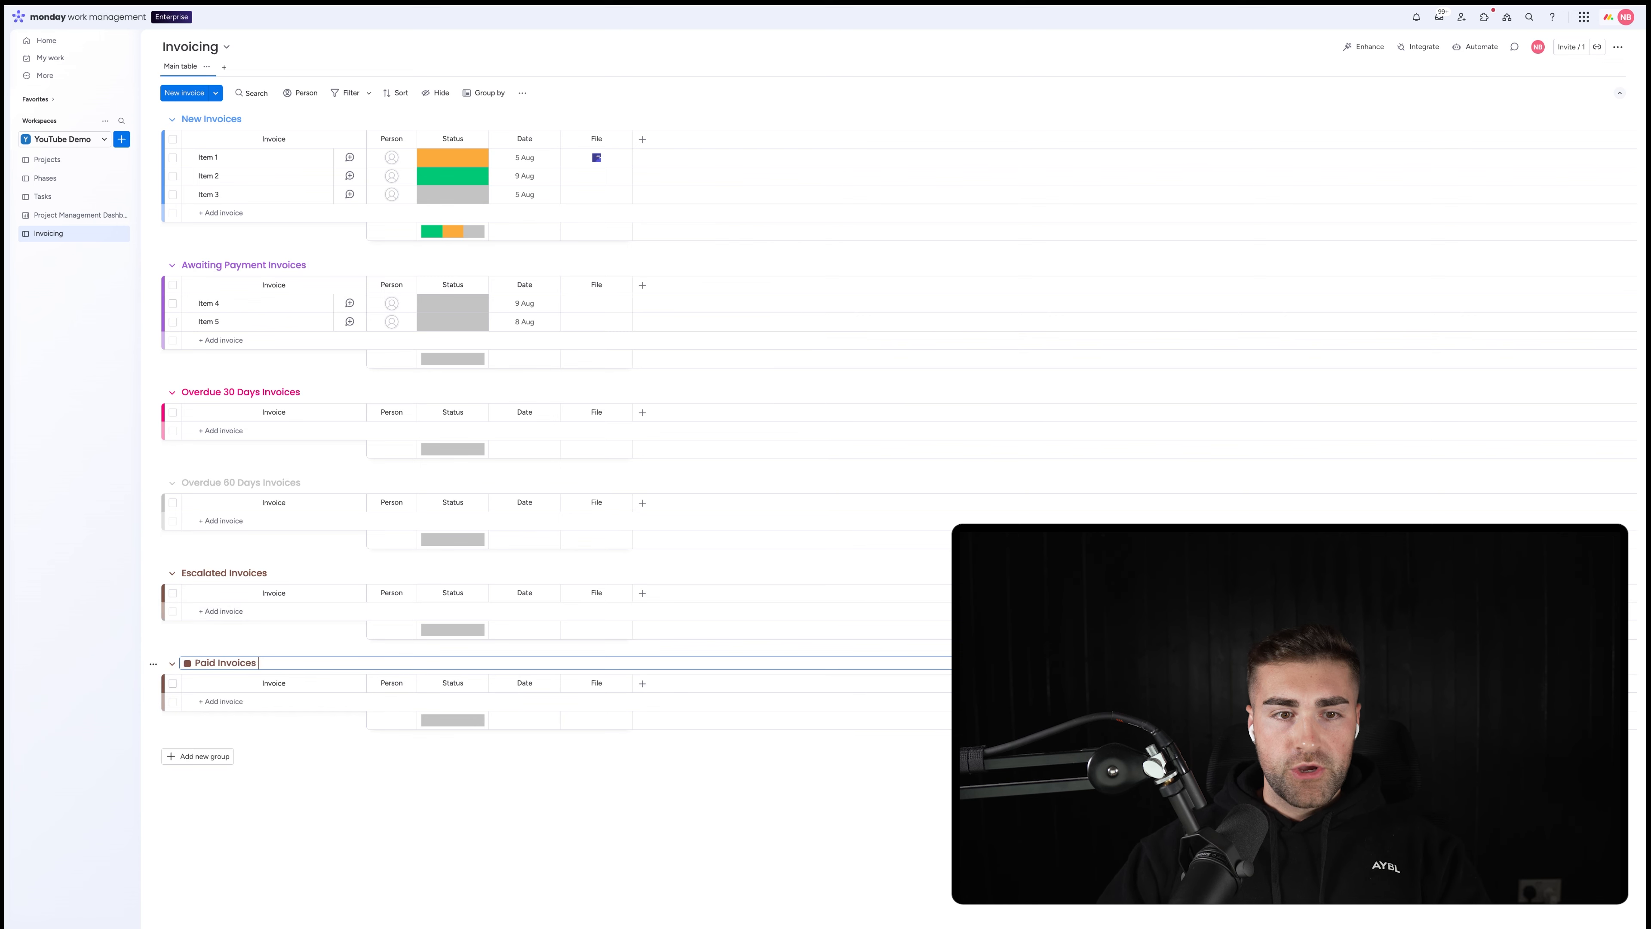
click(188, 663)
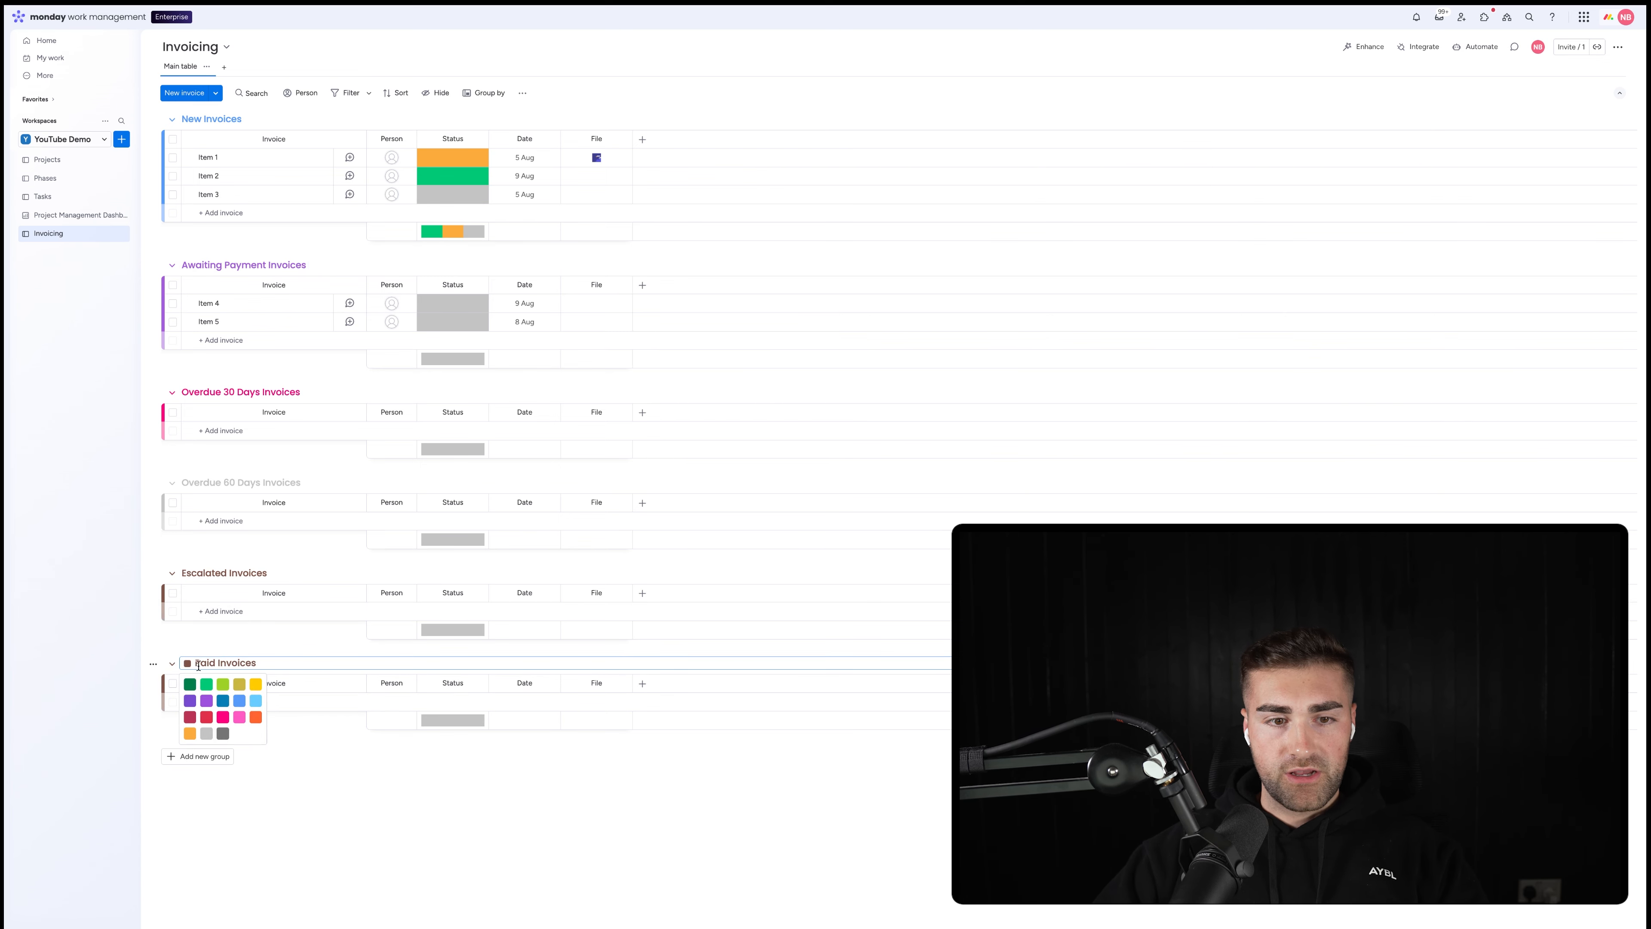
click(206, 684)
- Colour the Escalated Invoices group red and the Overdue 60 Days Invoices group orange
click(196, 572)
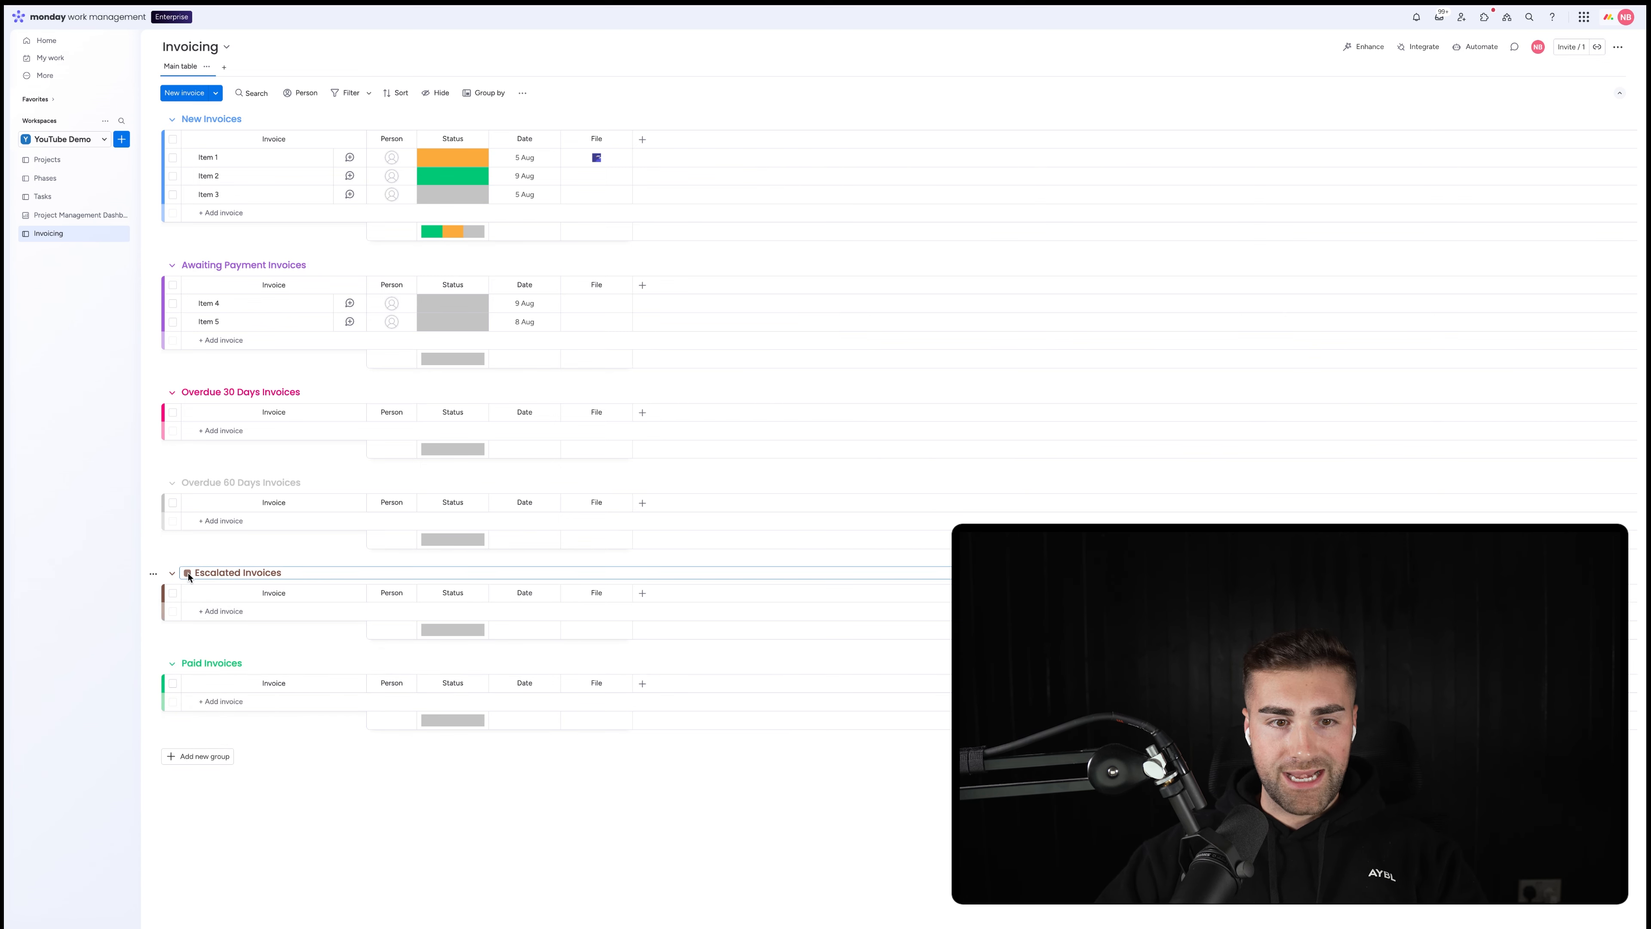
click(188, 573)
click(206, 628)
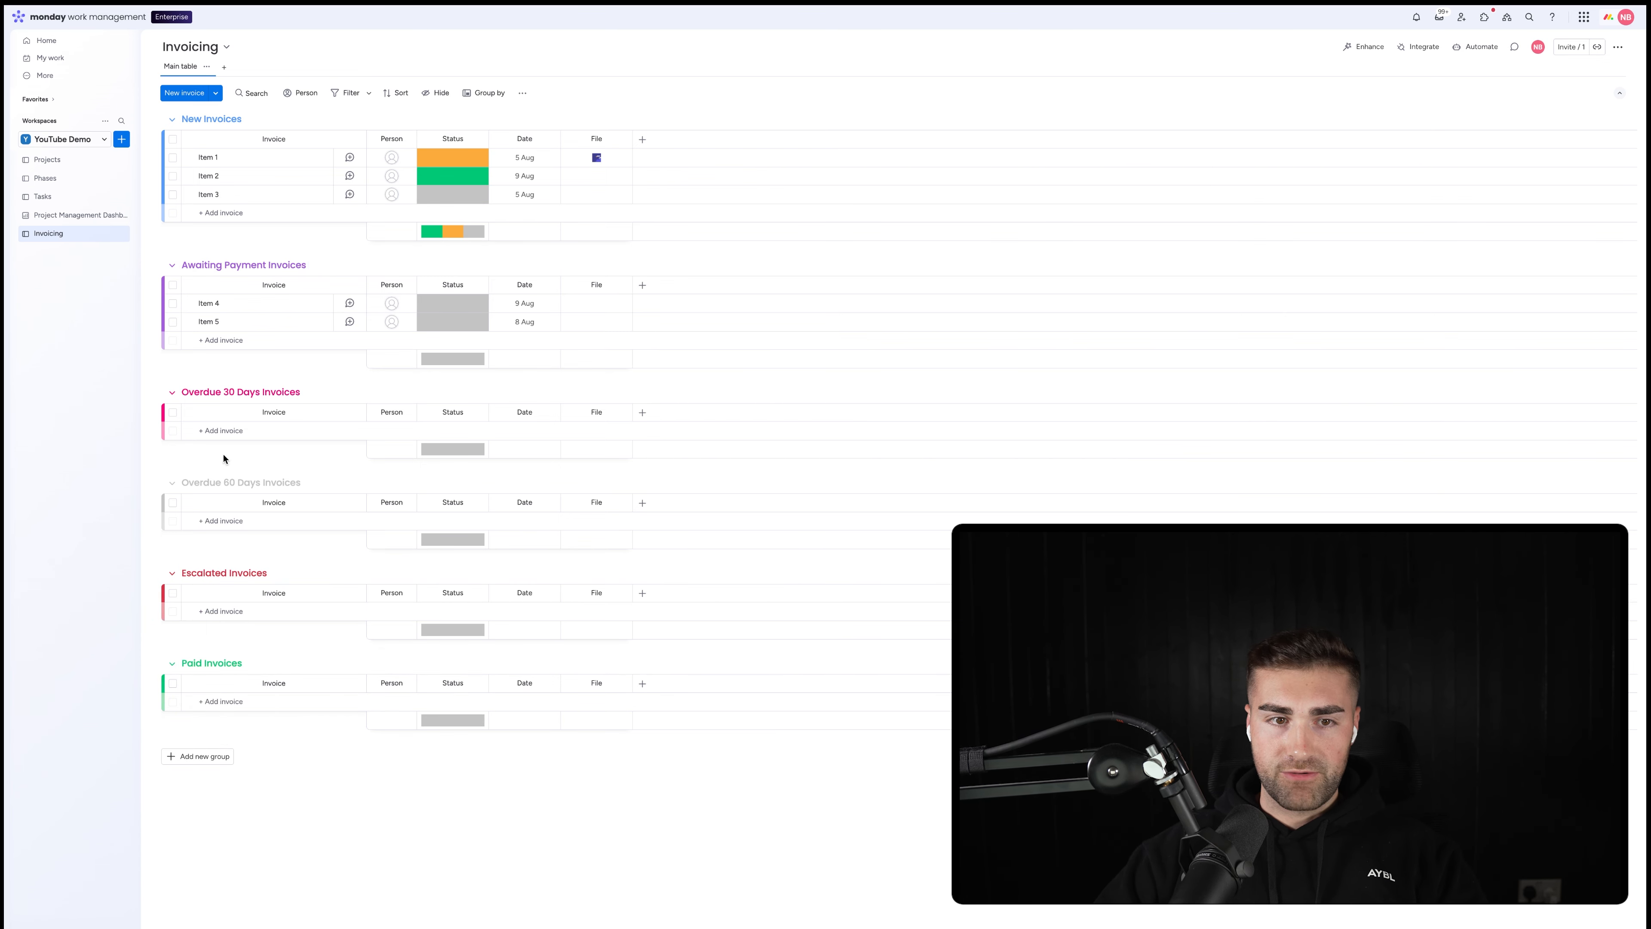
click(213, 484)
click(188, 482)
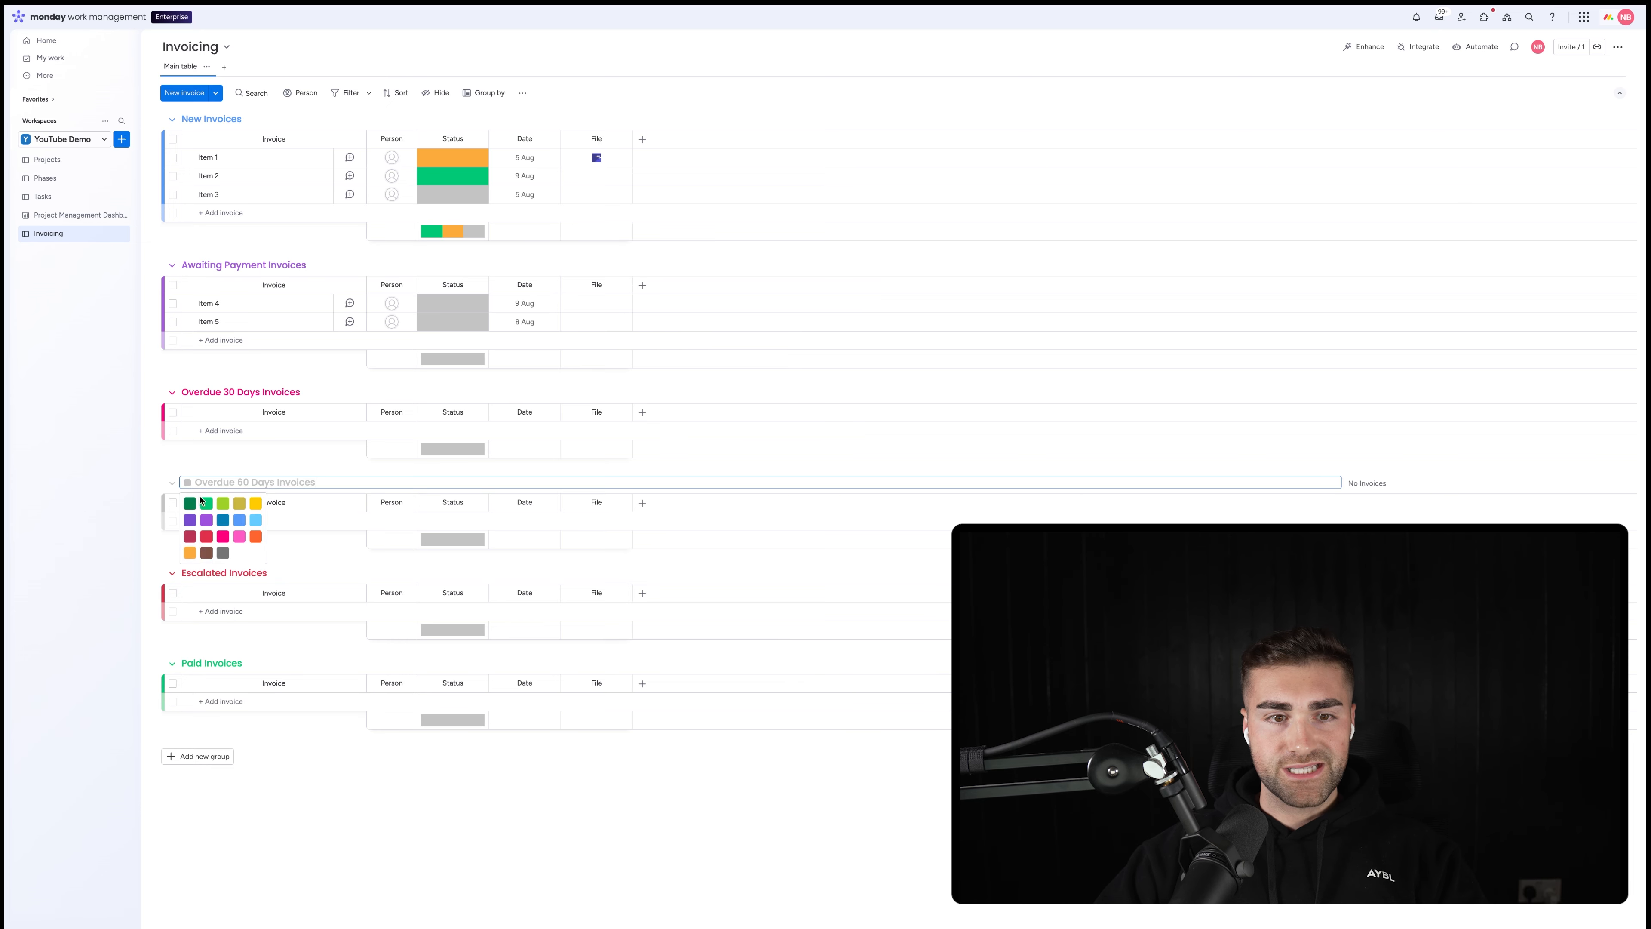
click(256, 538)
- Colour the Overdue 30 Days Invoices group yellow and the New Invoices group dark grey
click(260, 392)
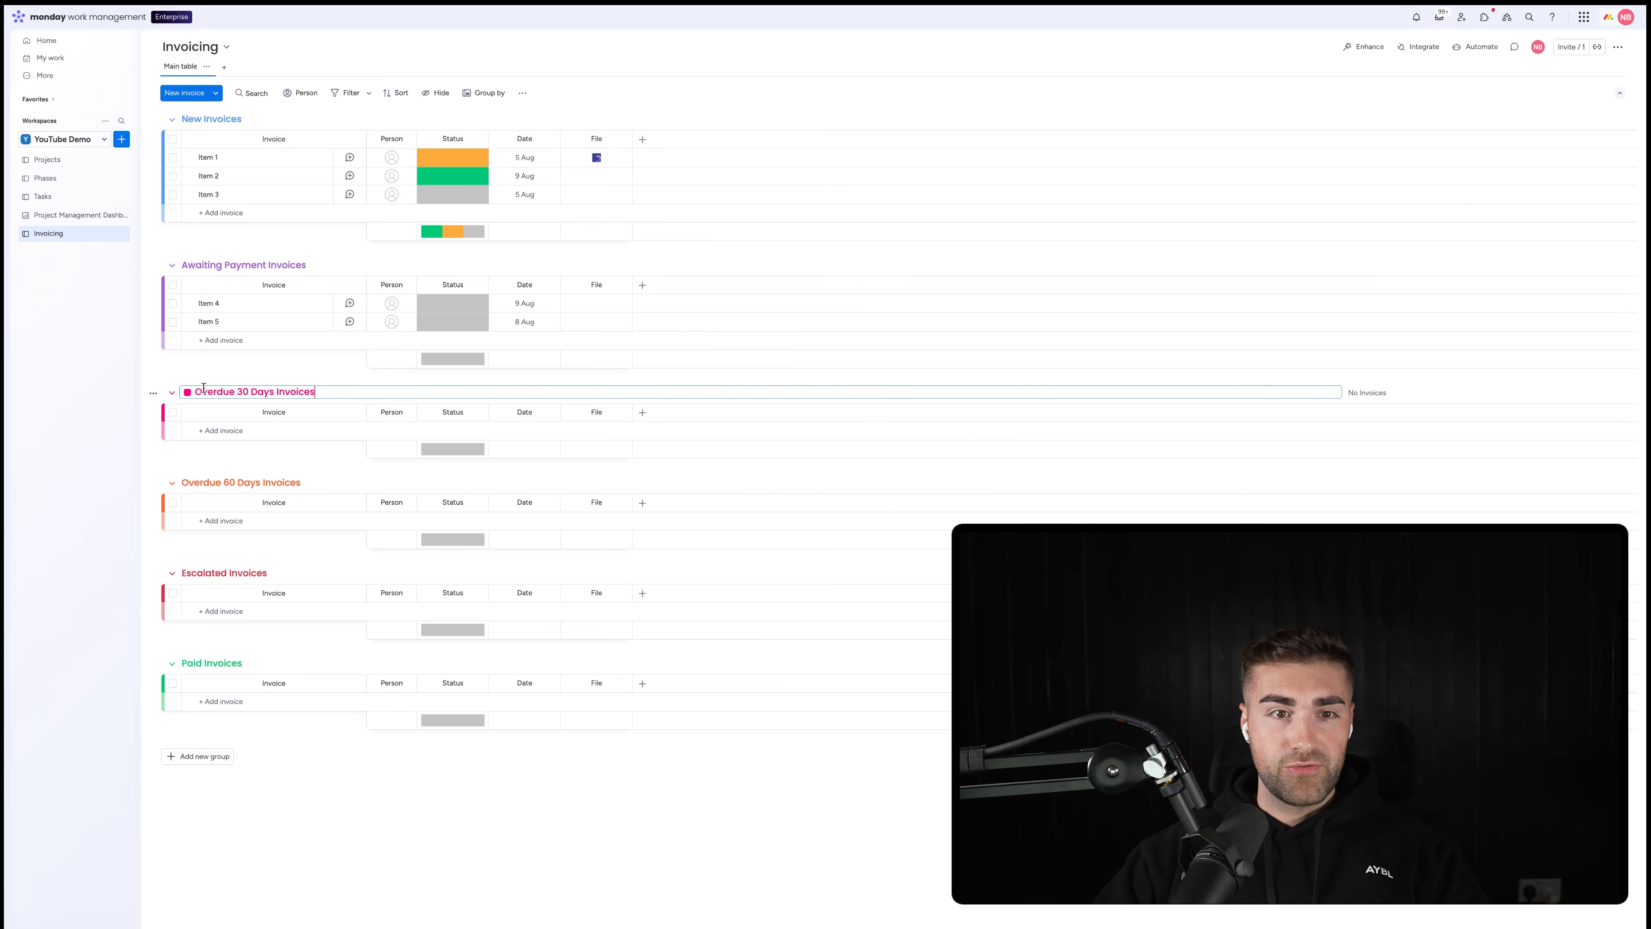
click(187, 393)
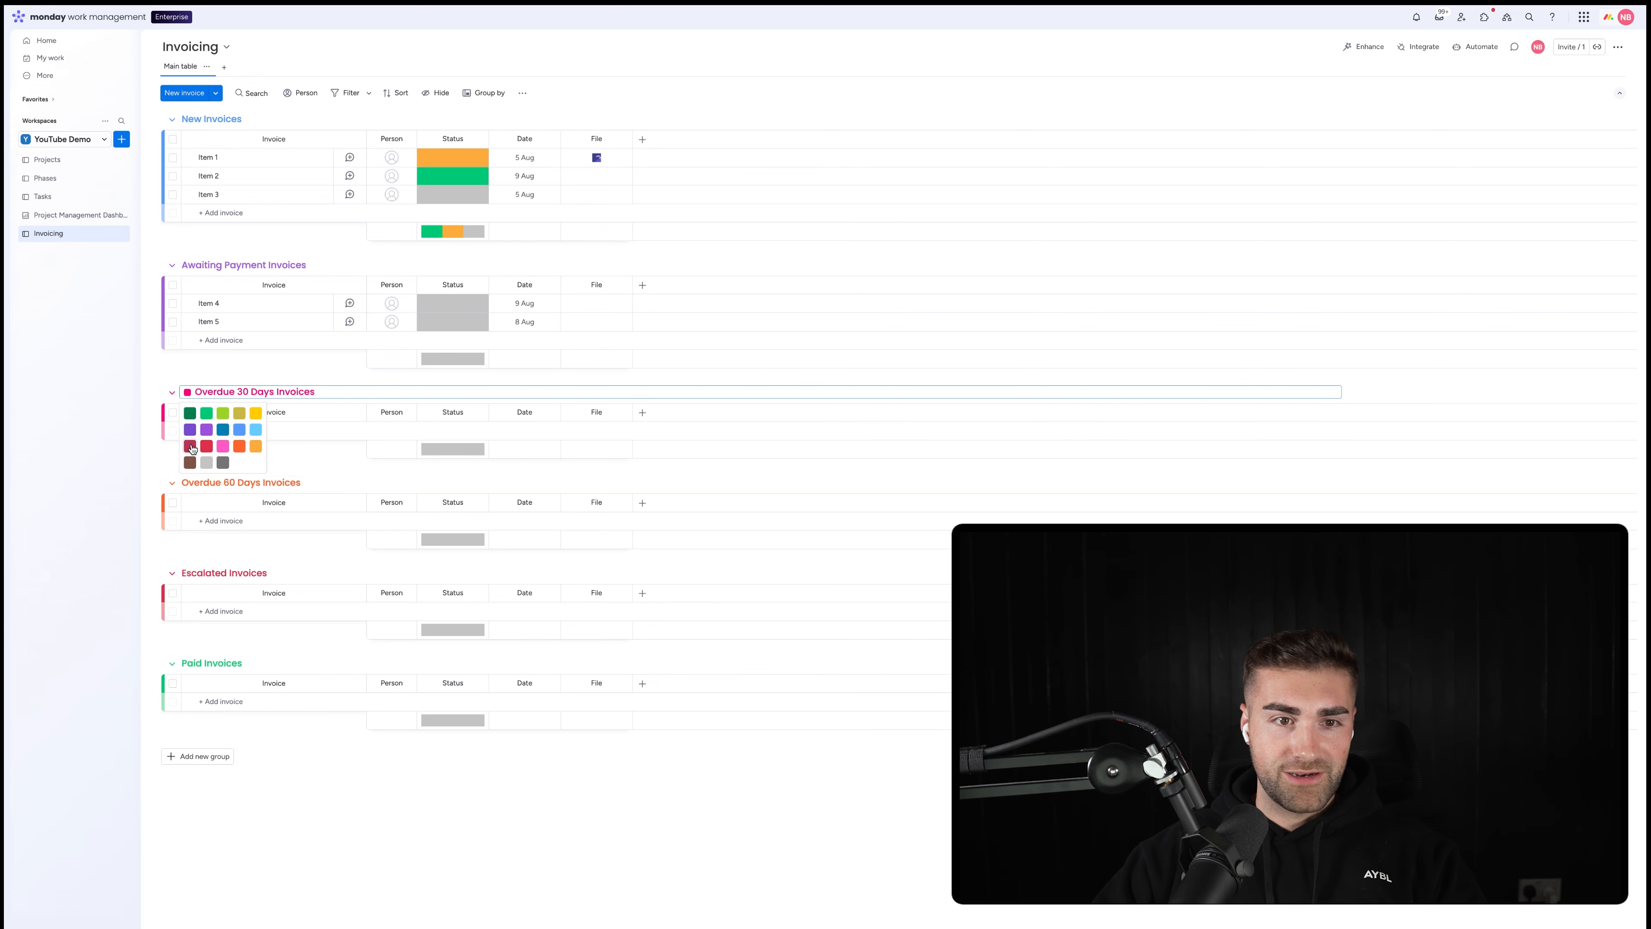
click(257, 415)
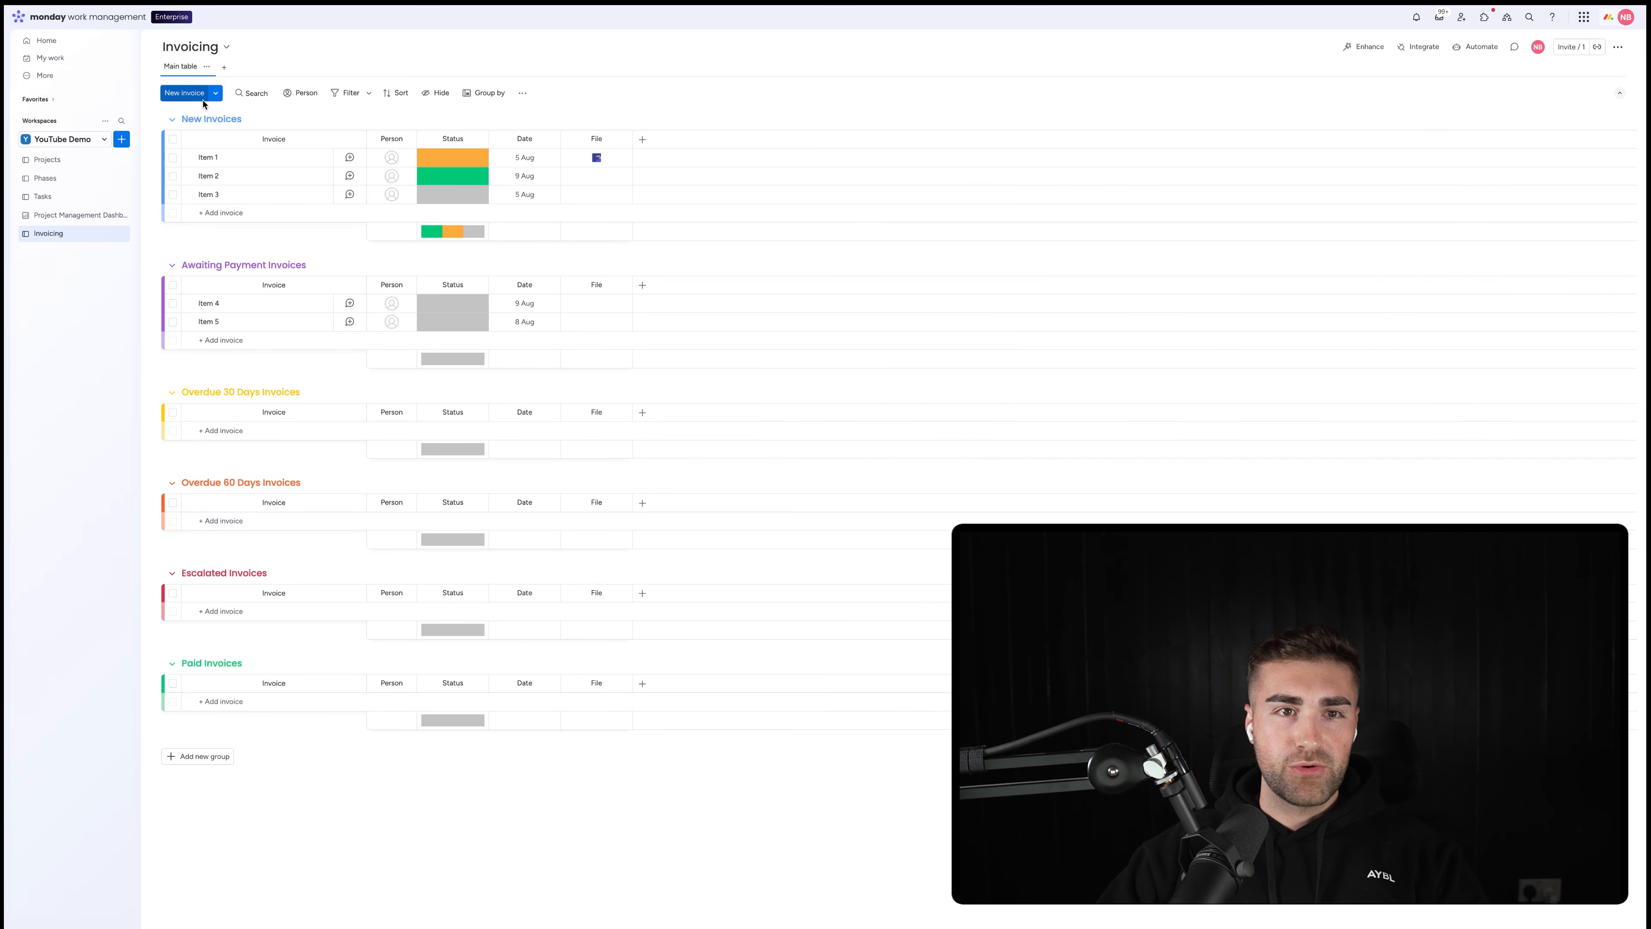
click(203, 119)
click(187, 118)
click(223, 189)
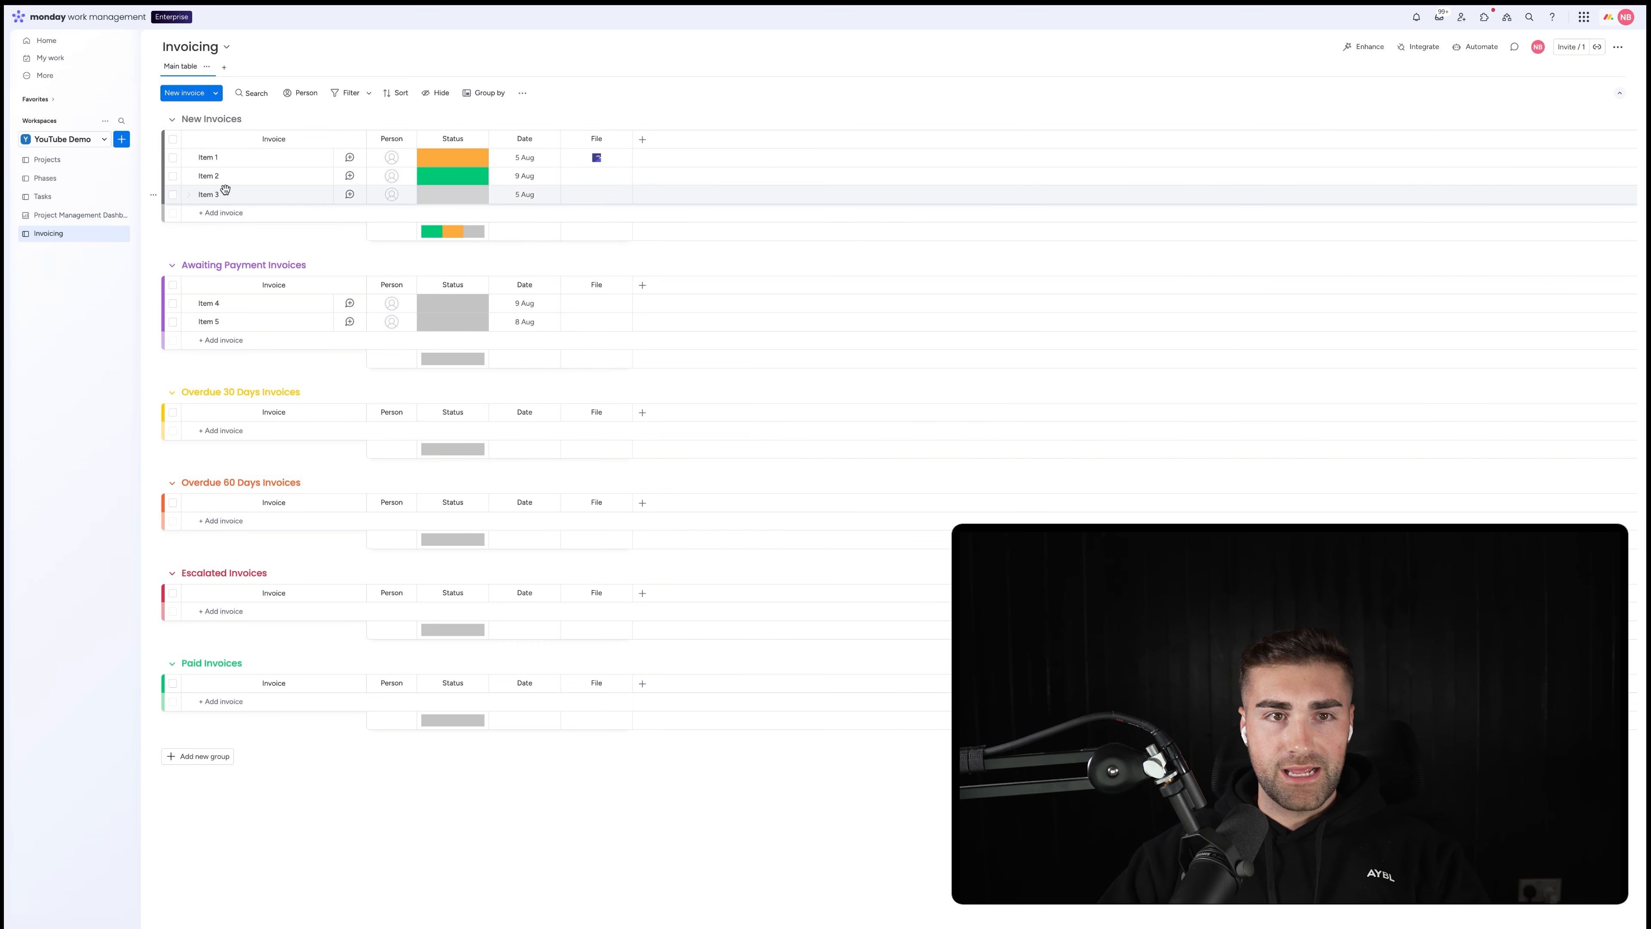
- Edit the Status column's labels, naming the grey one New and the orange one Awaiting Payment
click(455, 165)
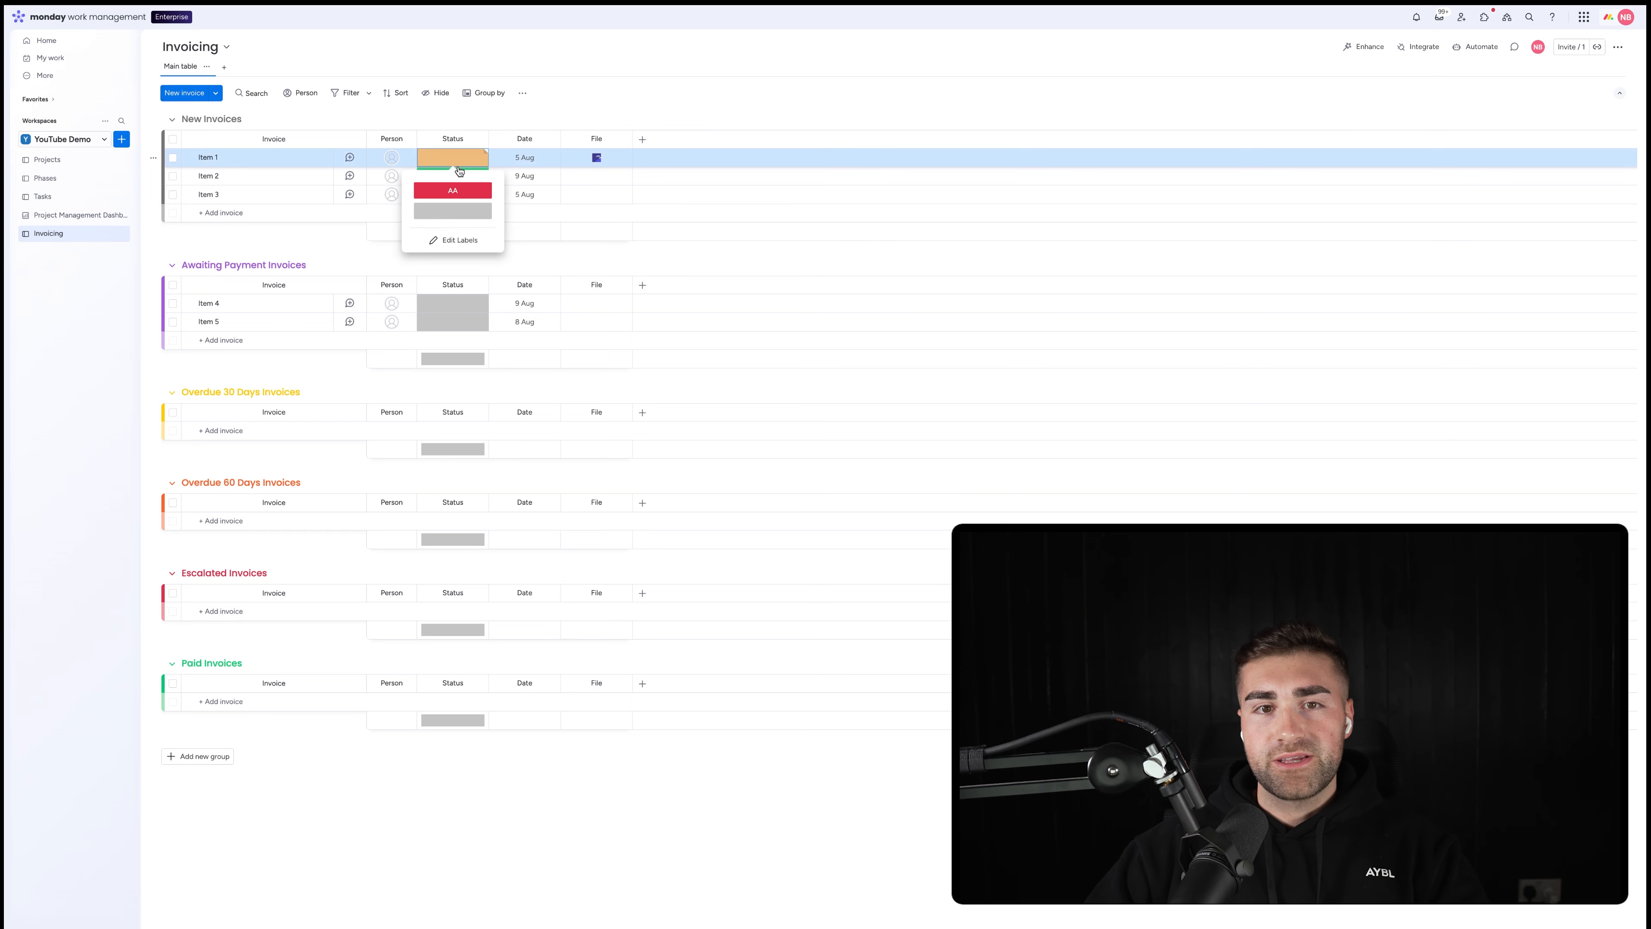
click(455, 165)
click(455, 165)
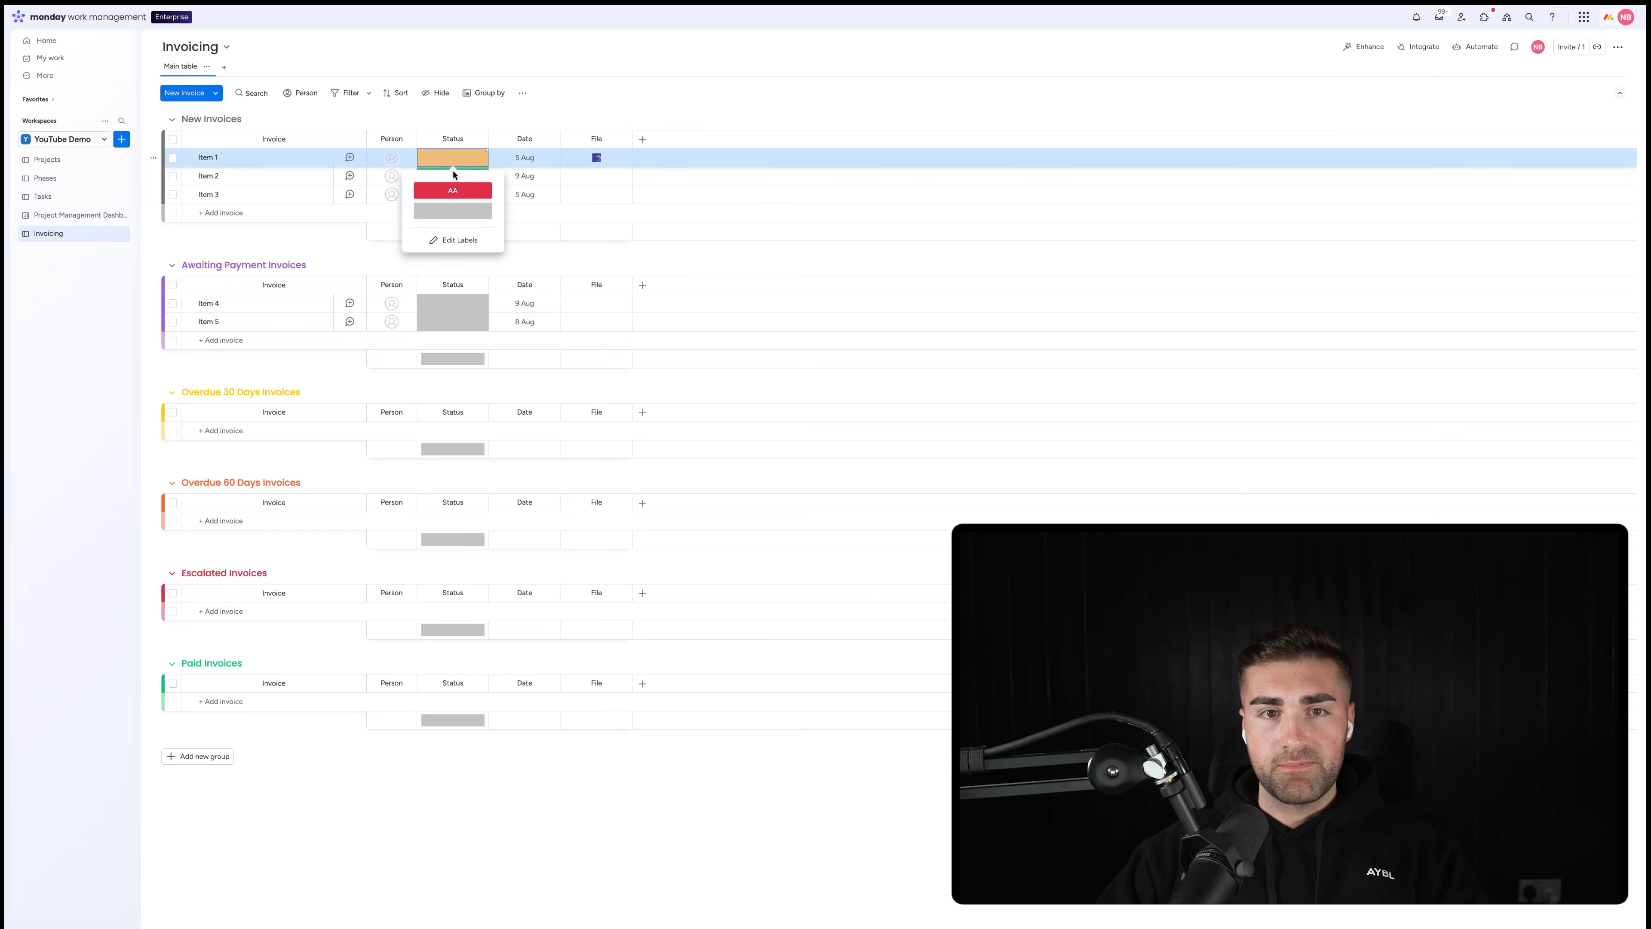
click(459, 240)
click(453, 211)
text(New)
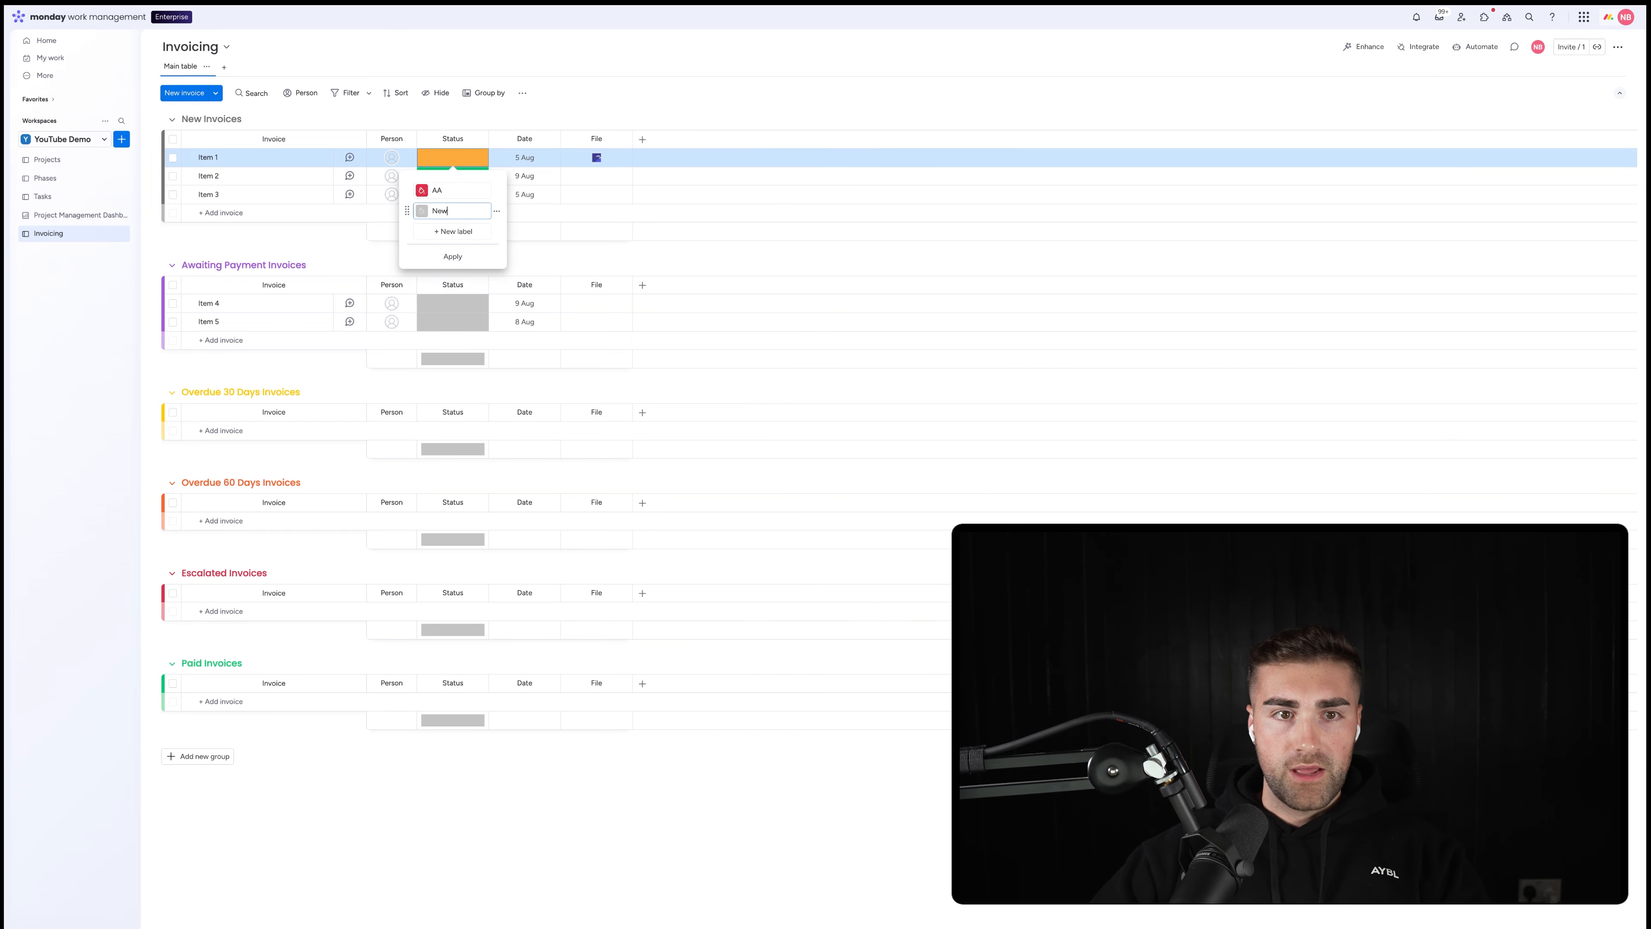
click(443, 233)
text(Awaiting)
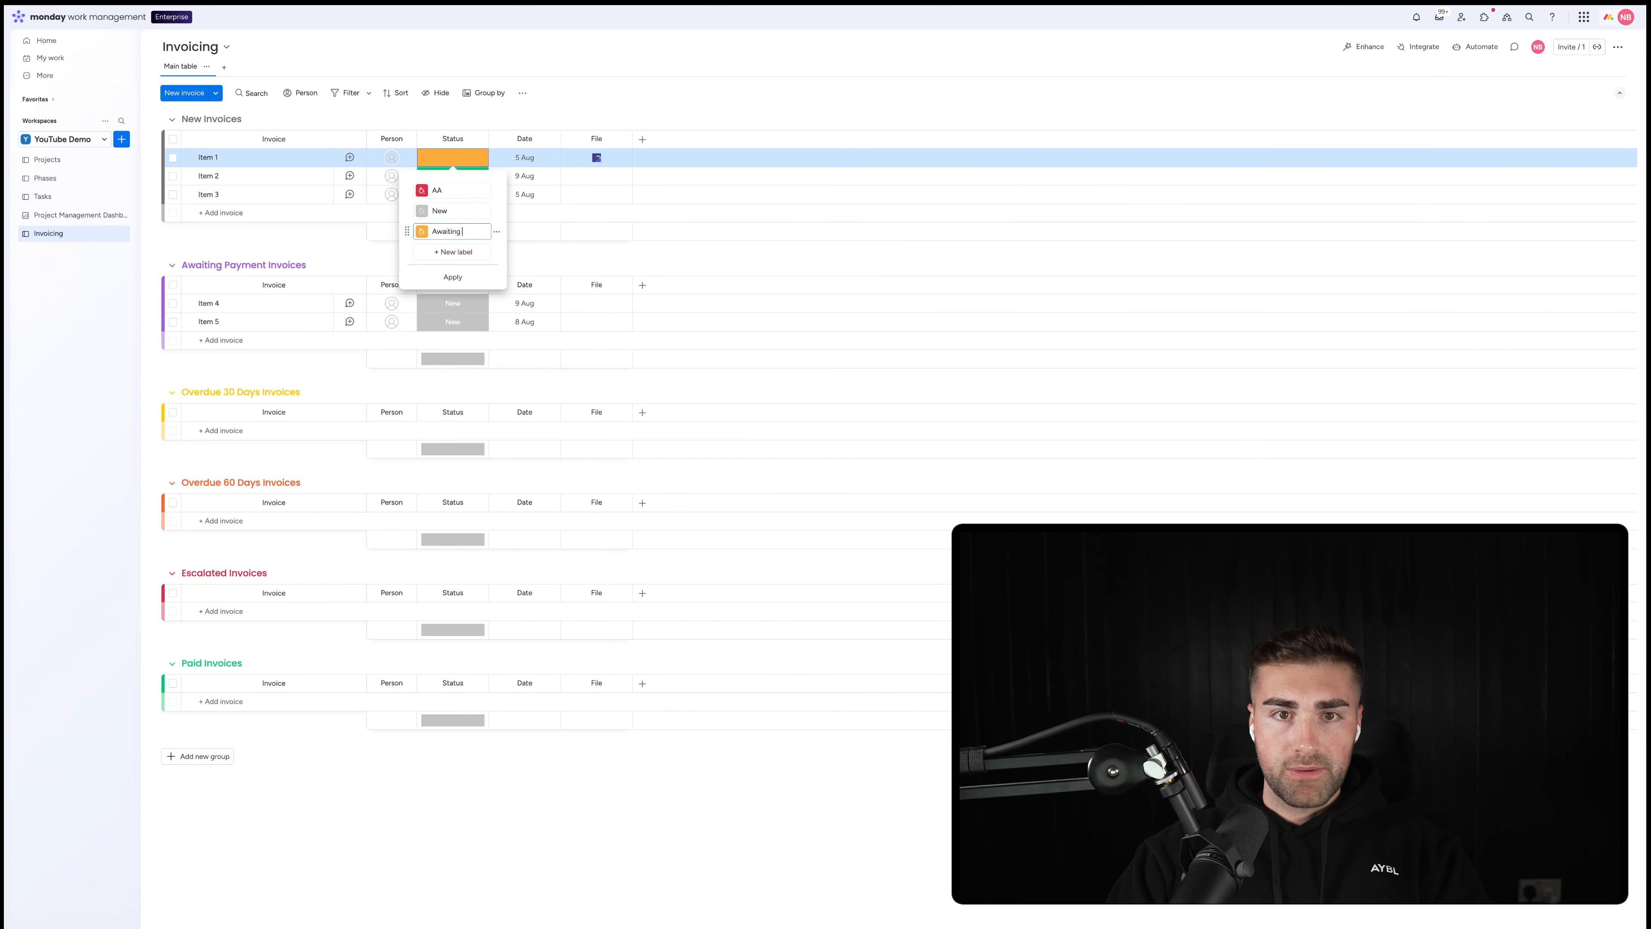
text( Payment)
- Add a green status label named Paid and a blue one named 30 Days Overdue
click(451, 253)
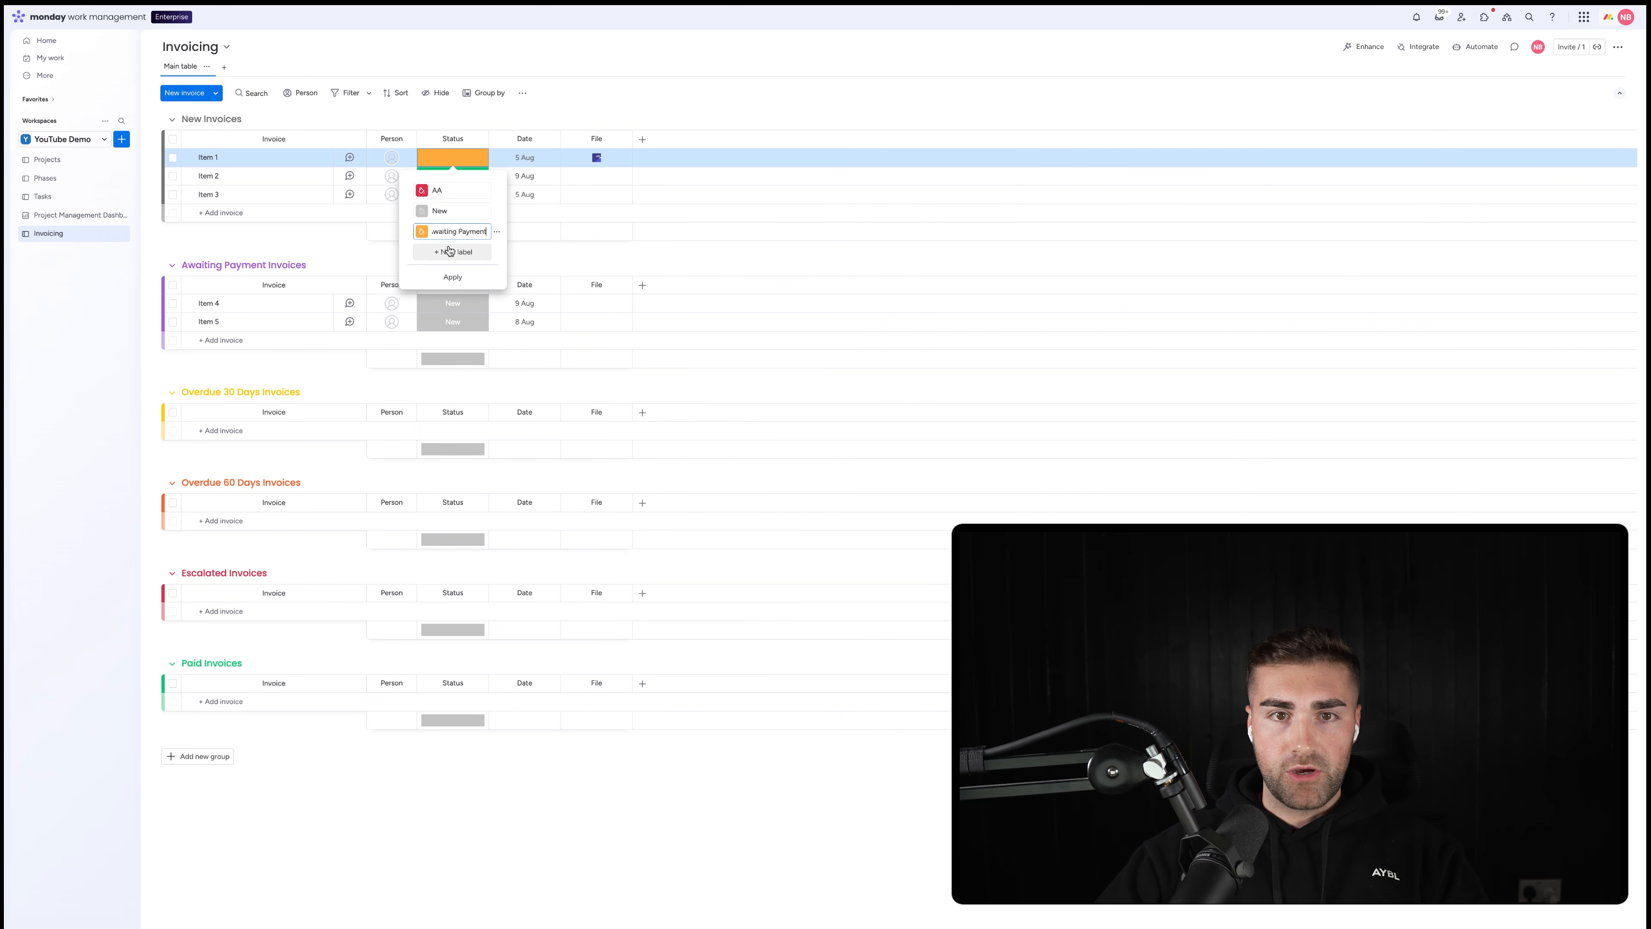
click(452, 272)
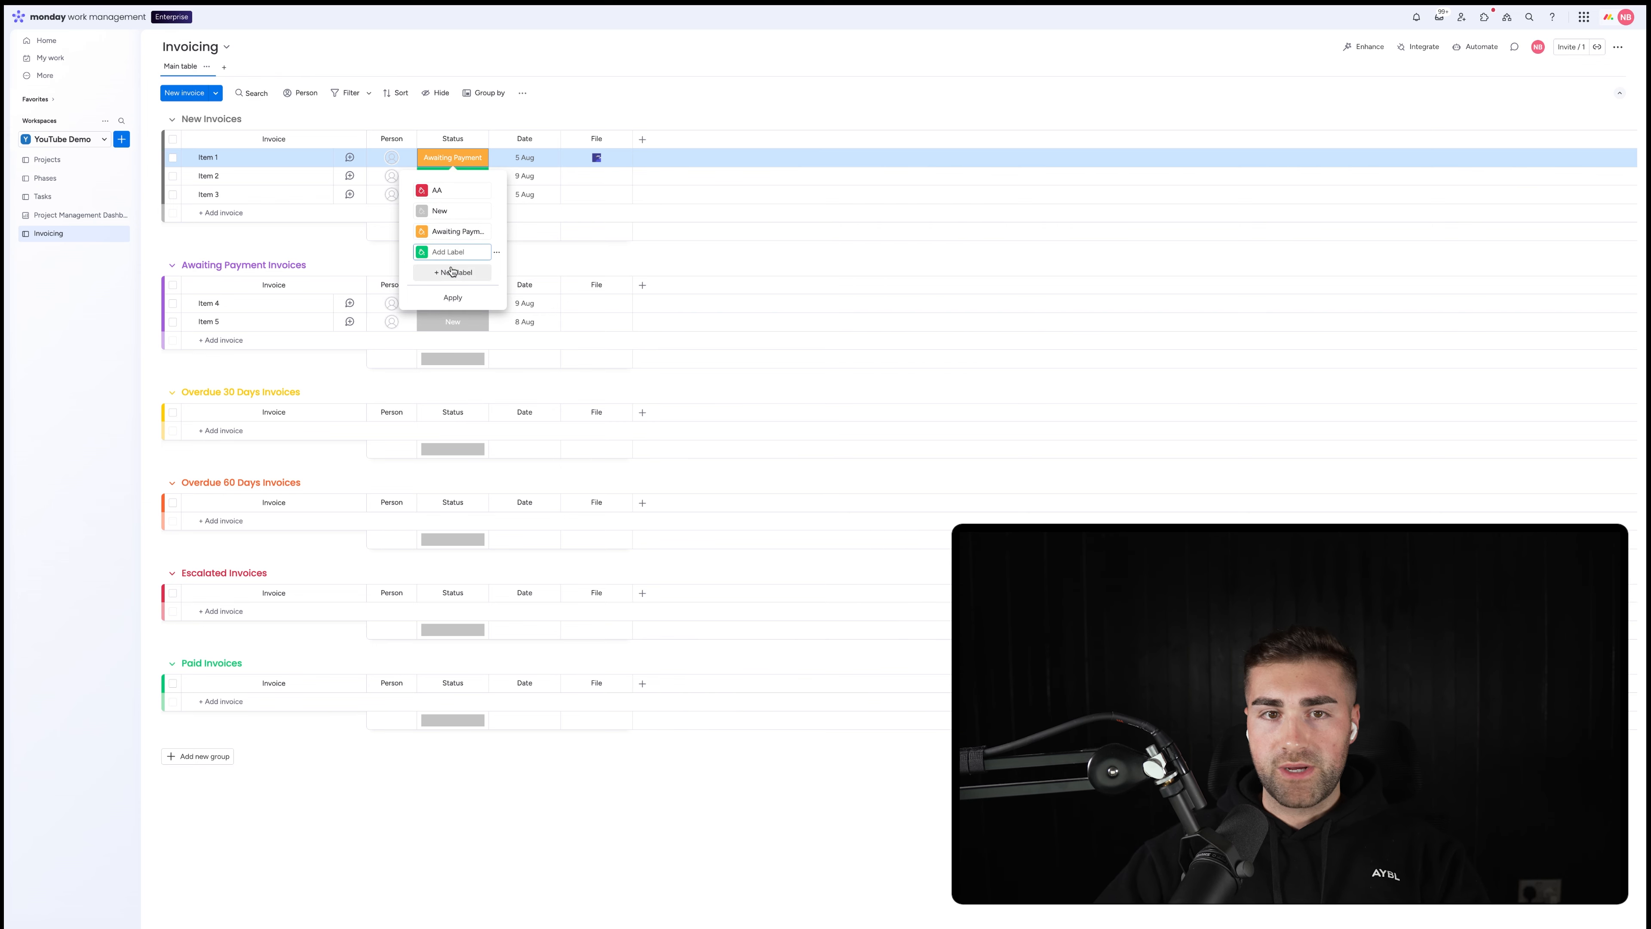
click(448, 252)
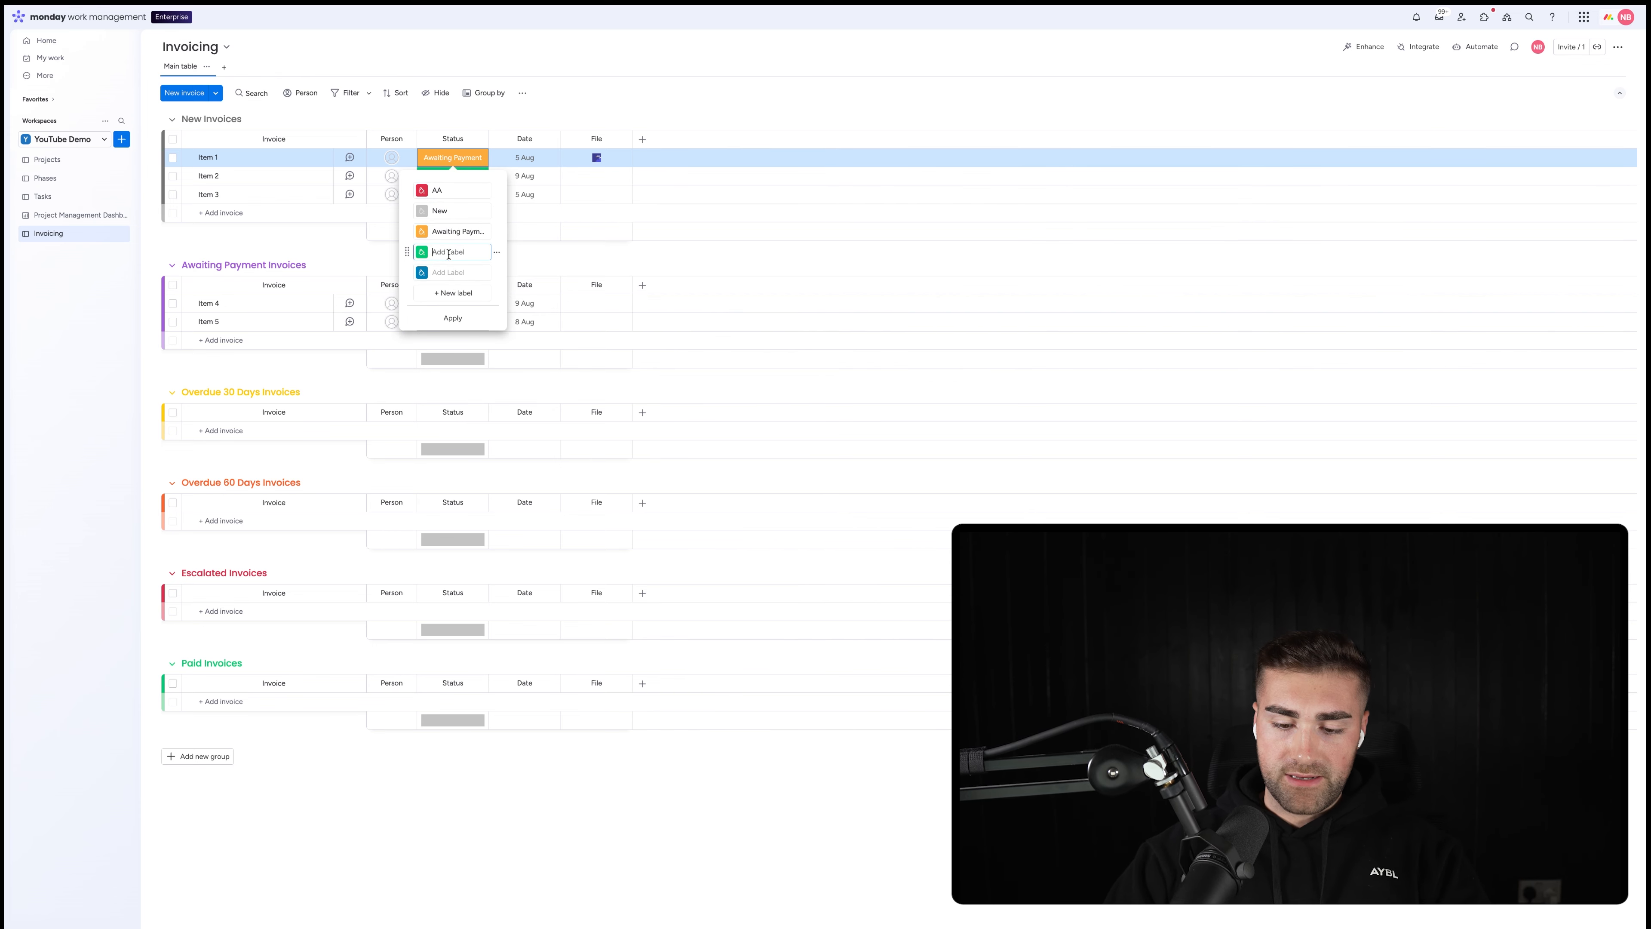
text(Paid)
click(457, 272)
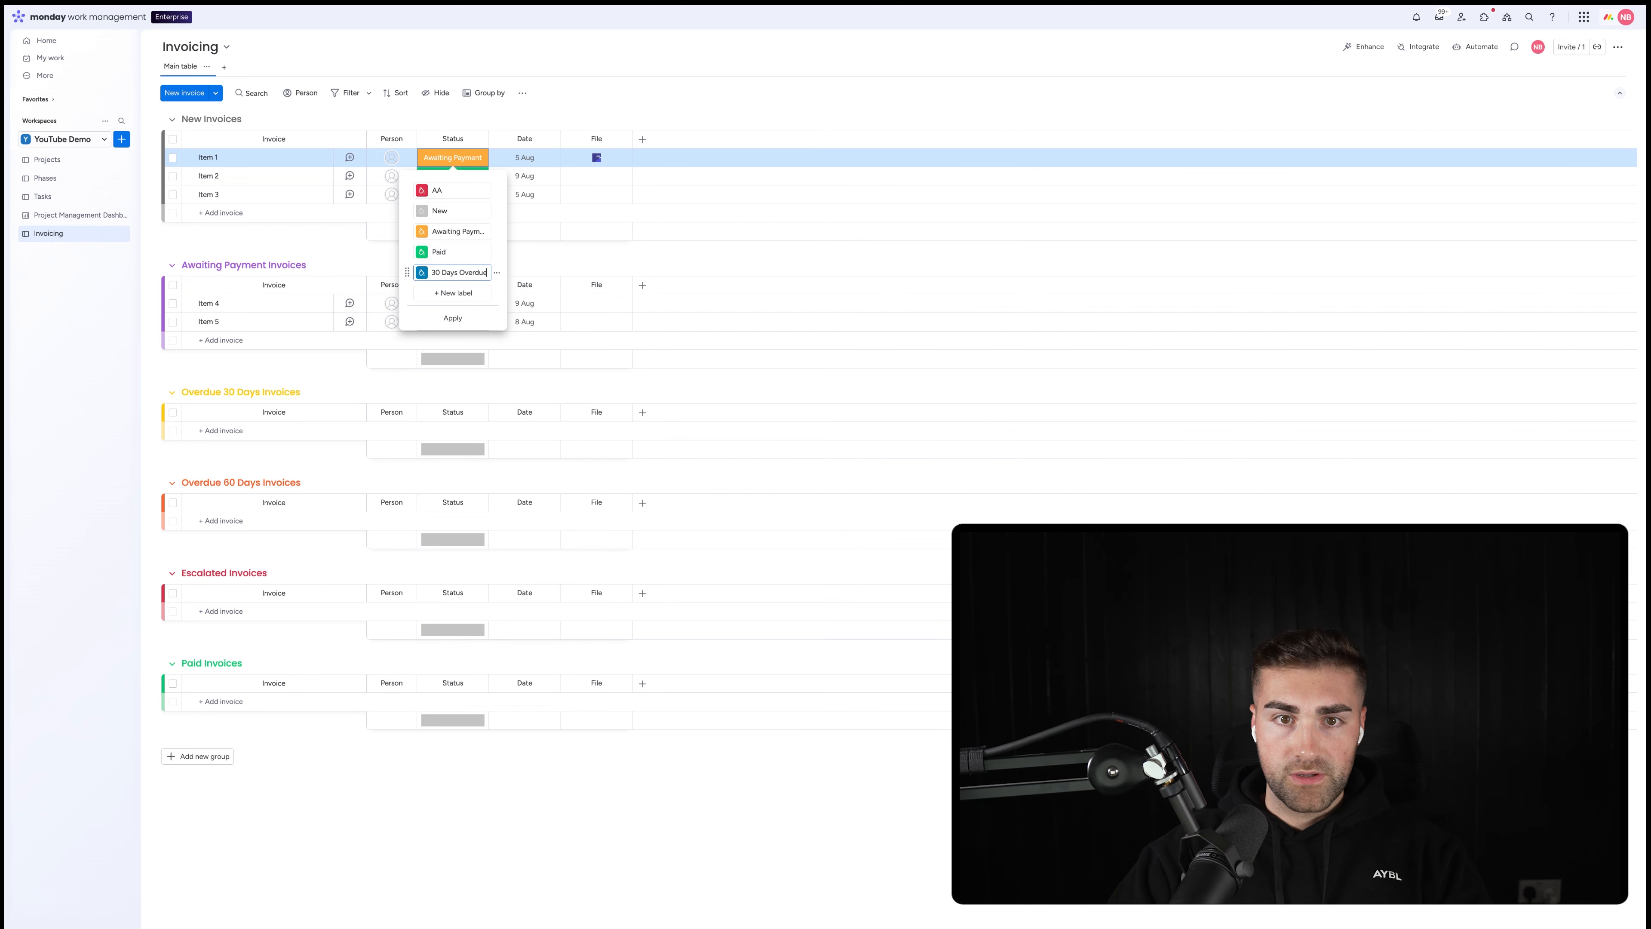
text(30 Days Overdue)
- Add status labels named 60 Days Overdue and Escalated, with Paid moved to the end of the label order
click(453, 292)
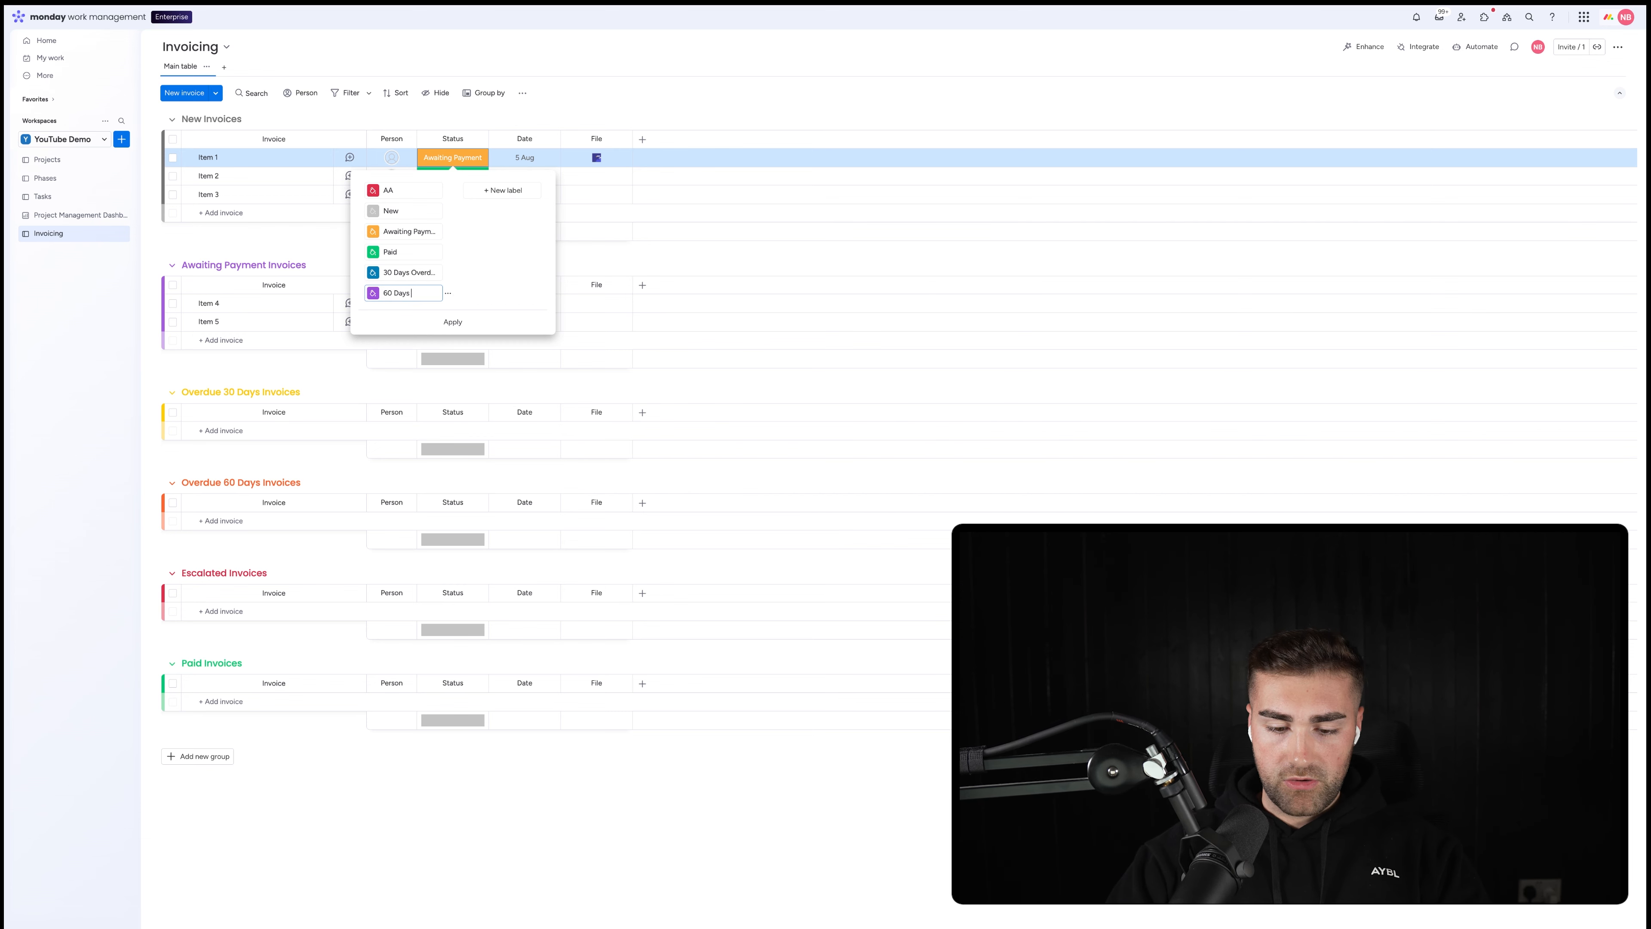
text(60 Days Overdue)
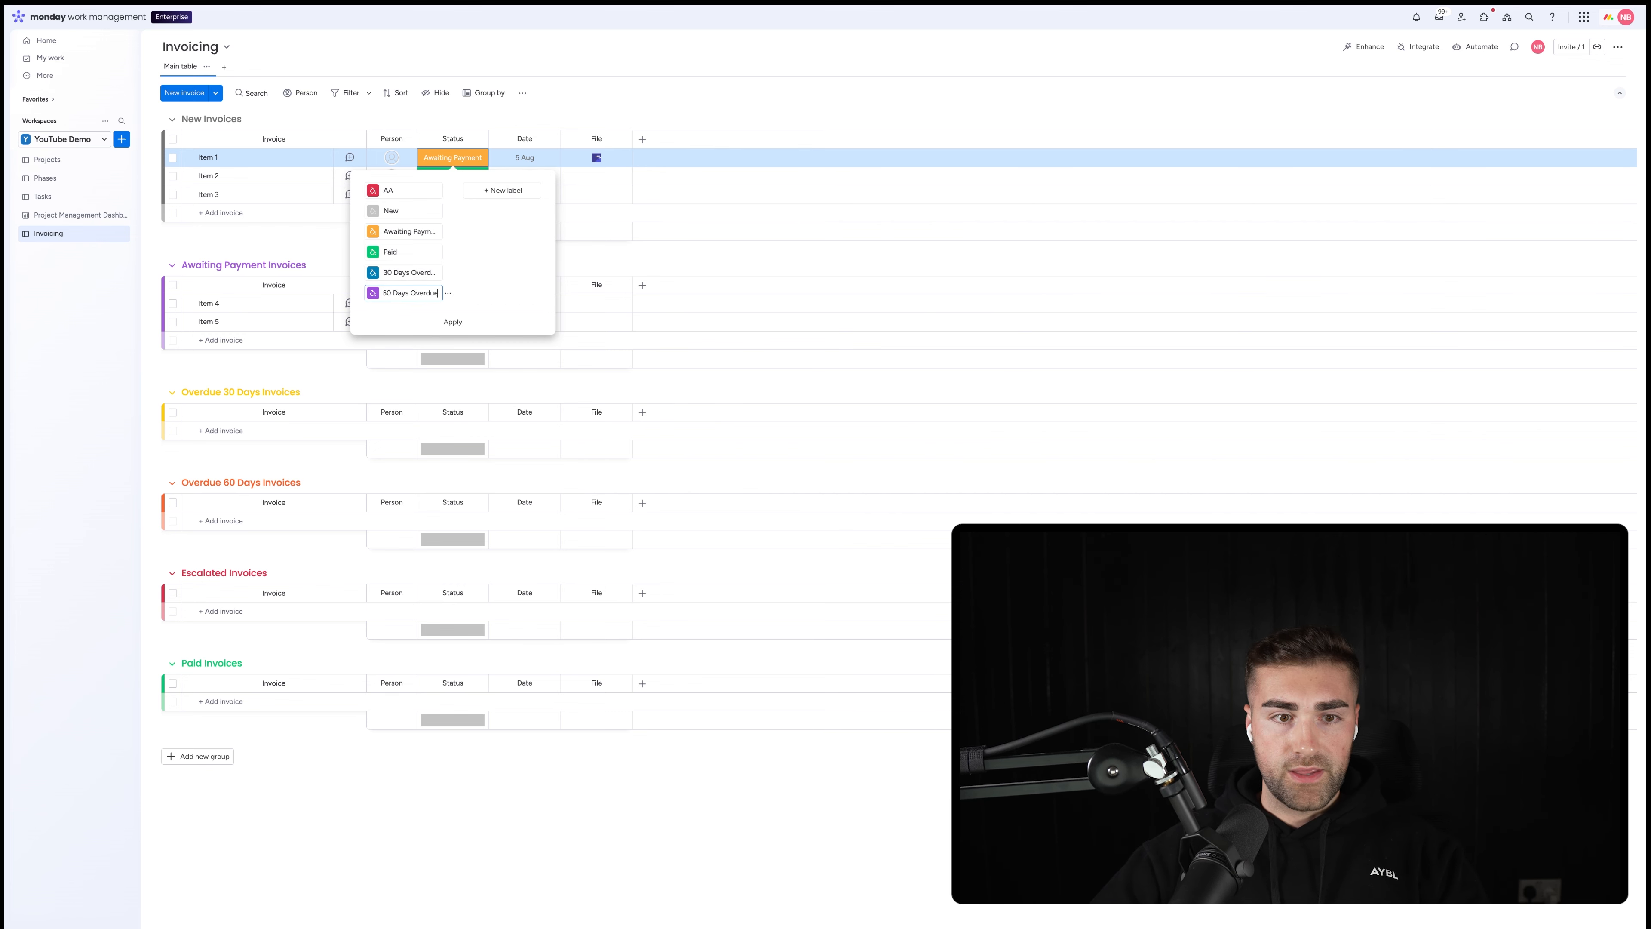
click(494, 191)
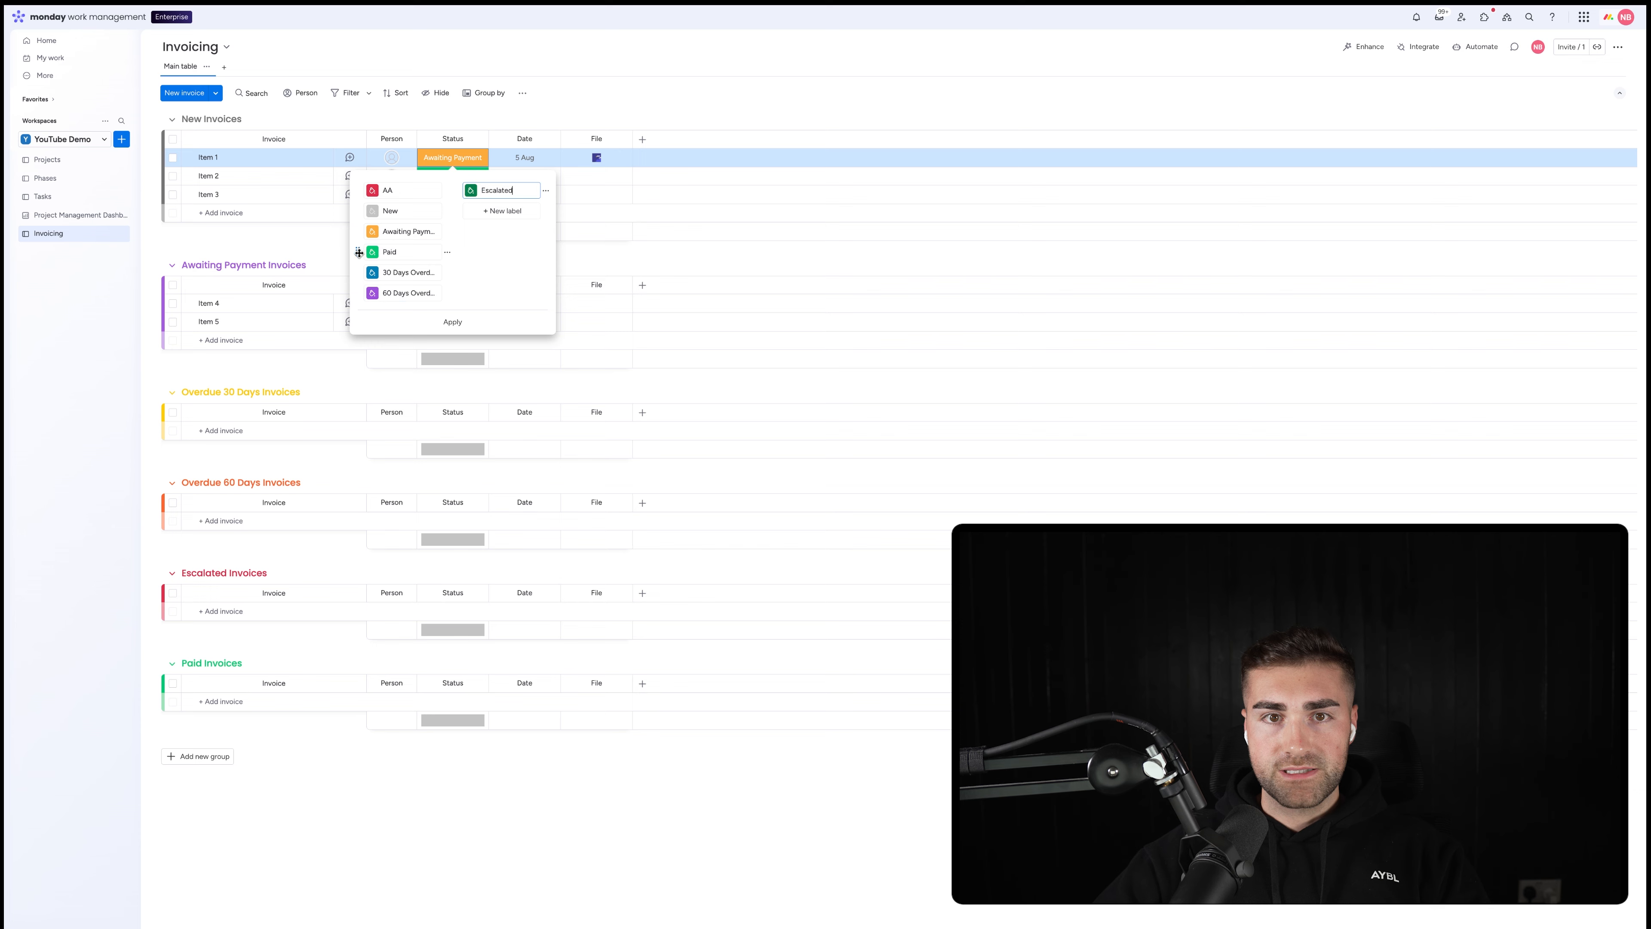
drag(359, 252, 388, 289)
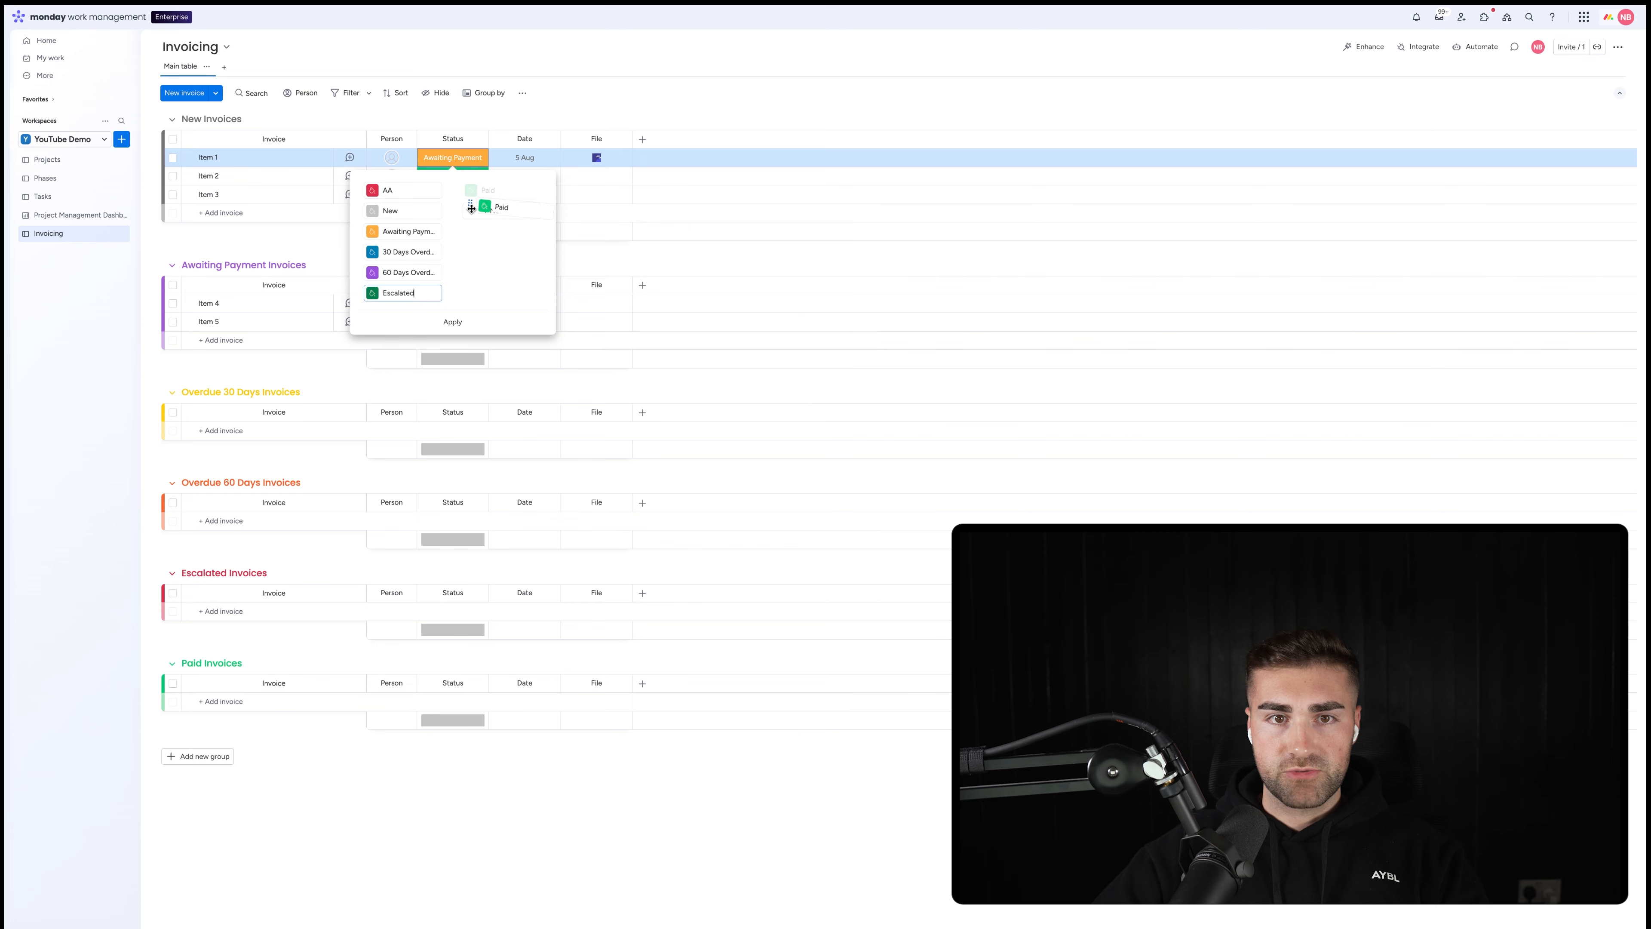
- Colour the Escalated status label dark red and the 60 Days Overdue label orange
click(372, 294)
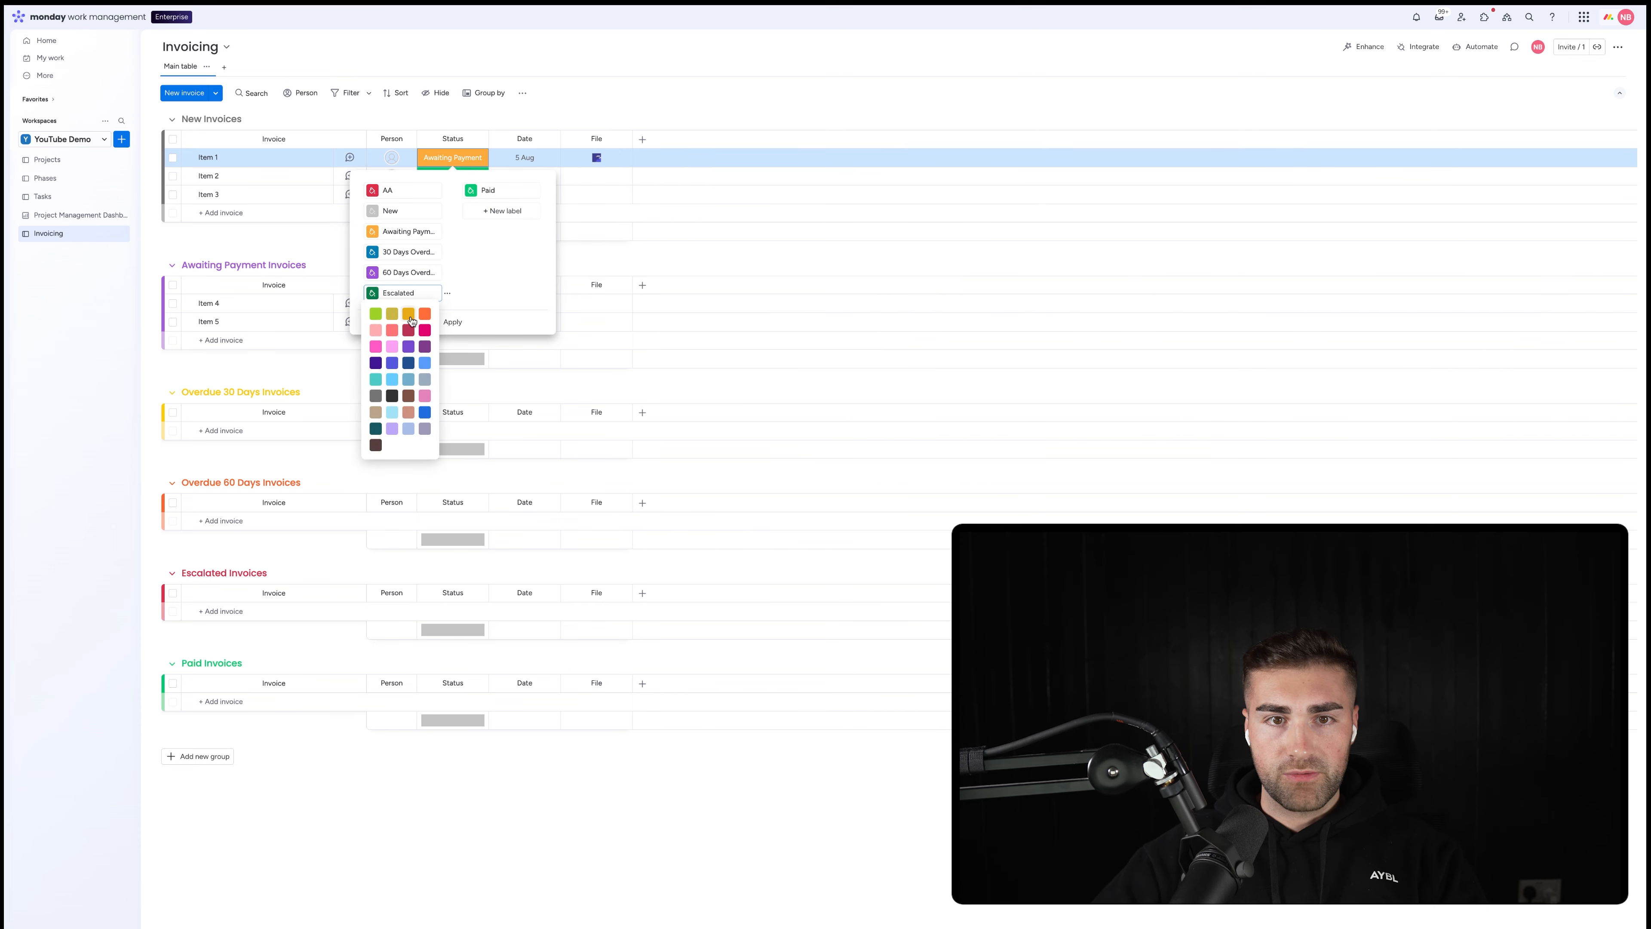
click(408, 330)
click(373, 274)
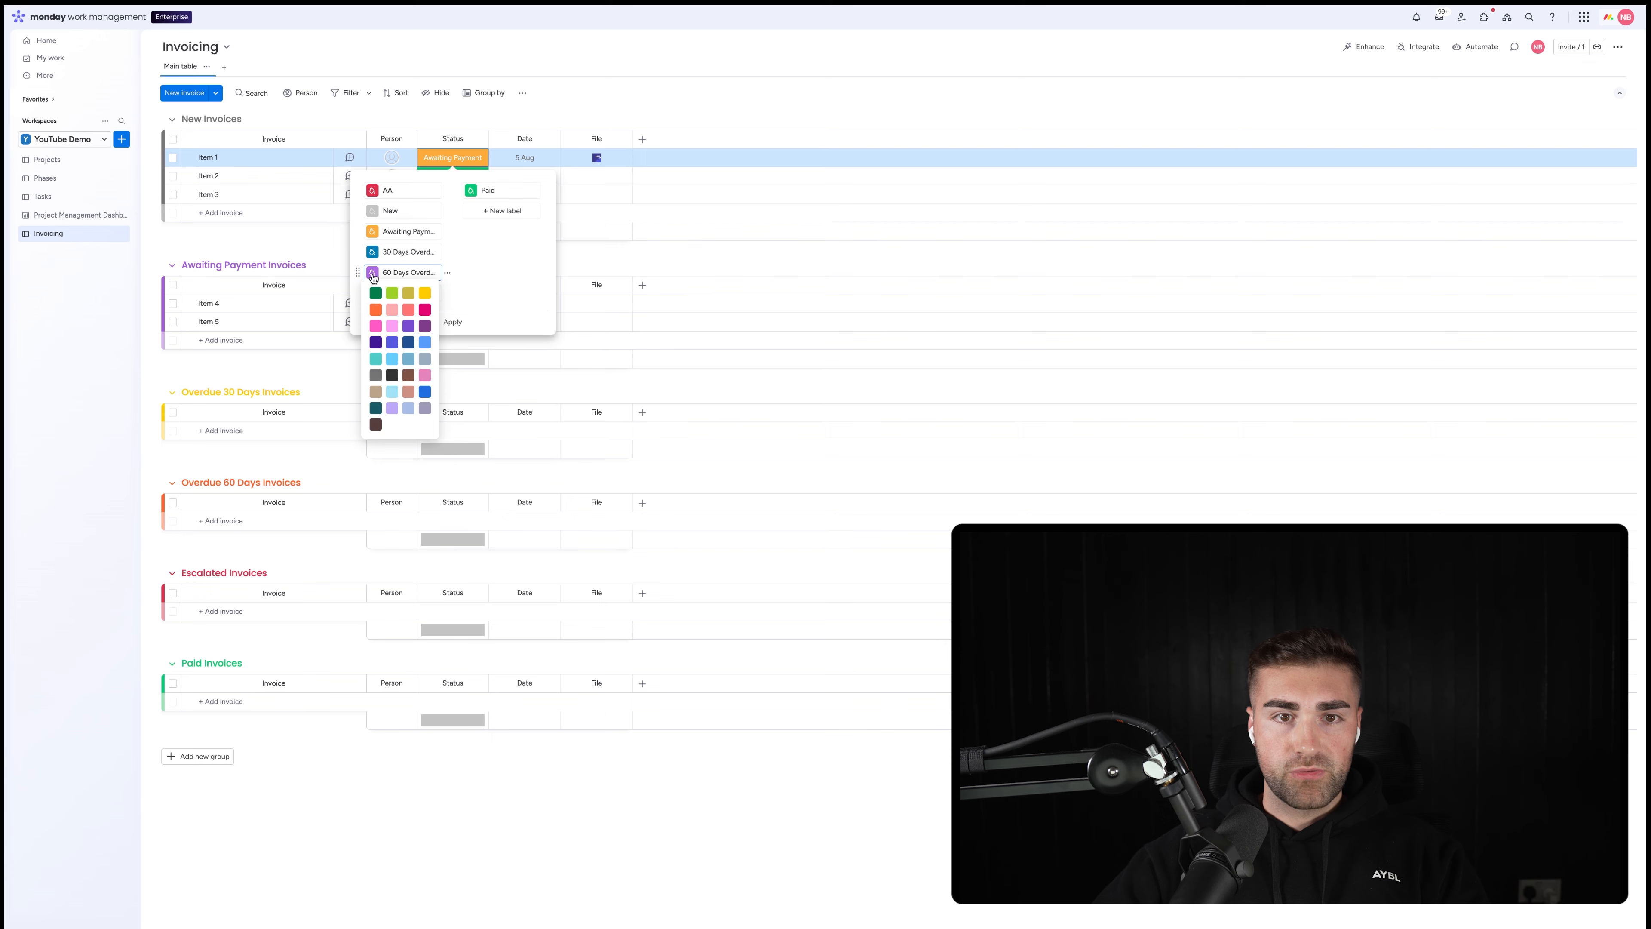
click(378, 311)
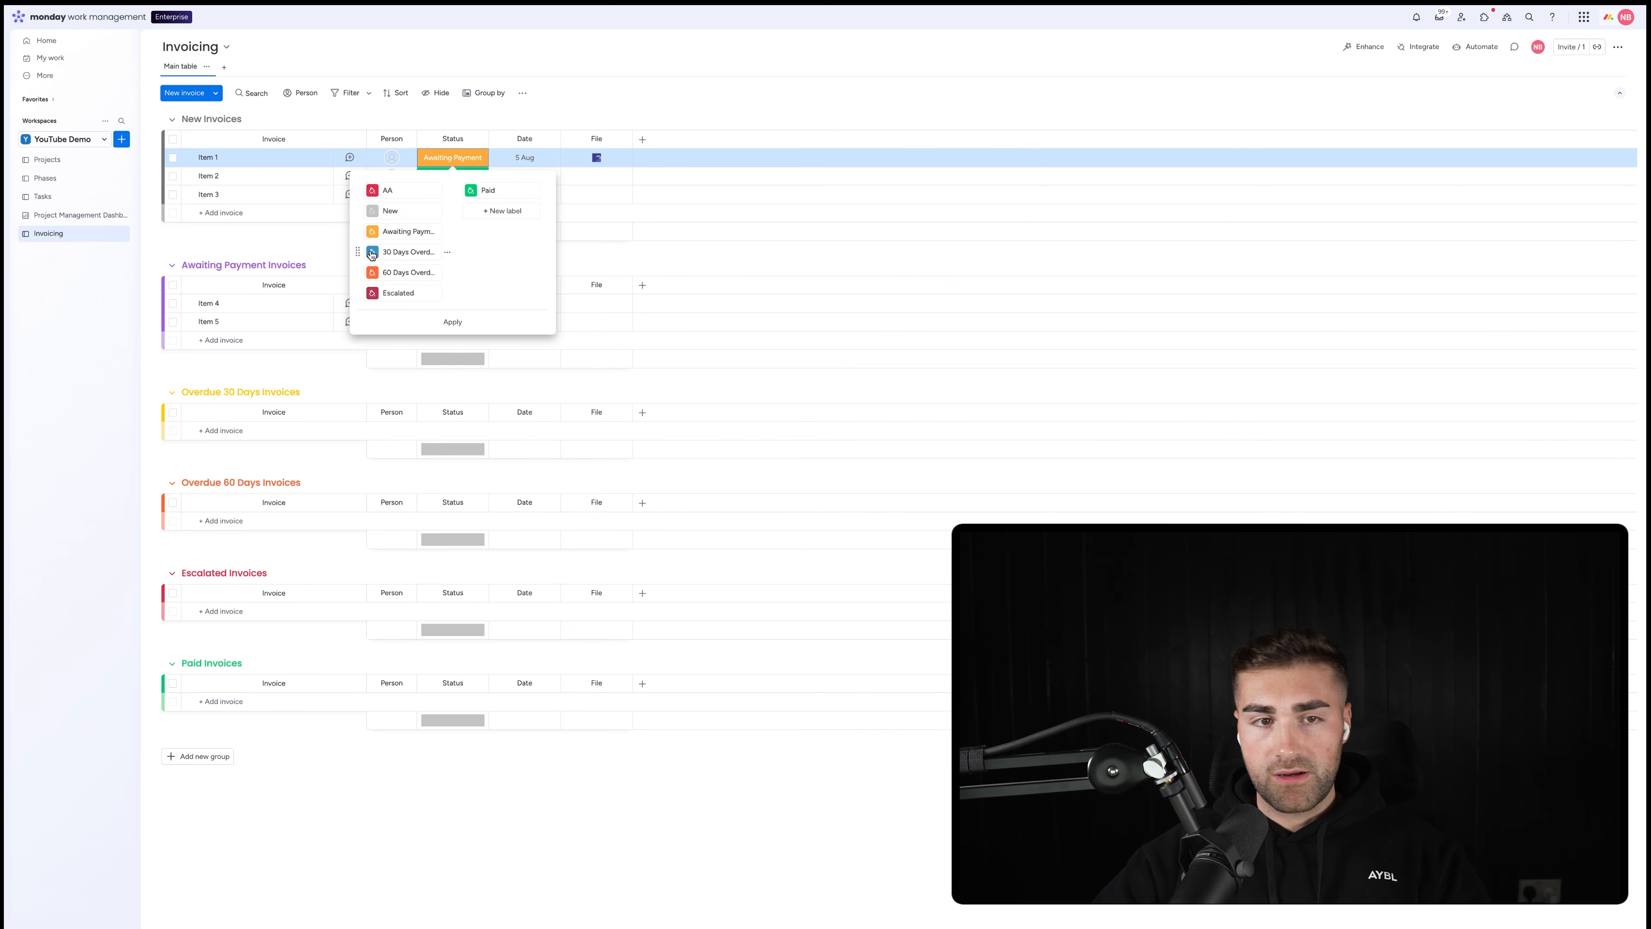
- Colour the 30 Days Overdue status label yellow and the Awaiting Payment label purple
click(372, 254)
click(424, 275)
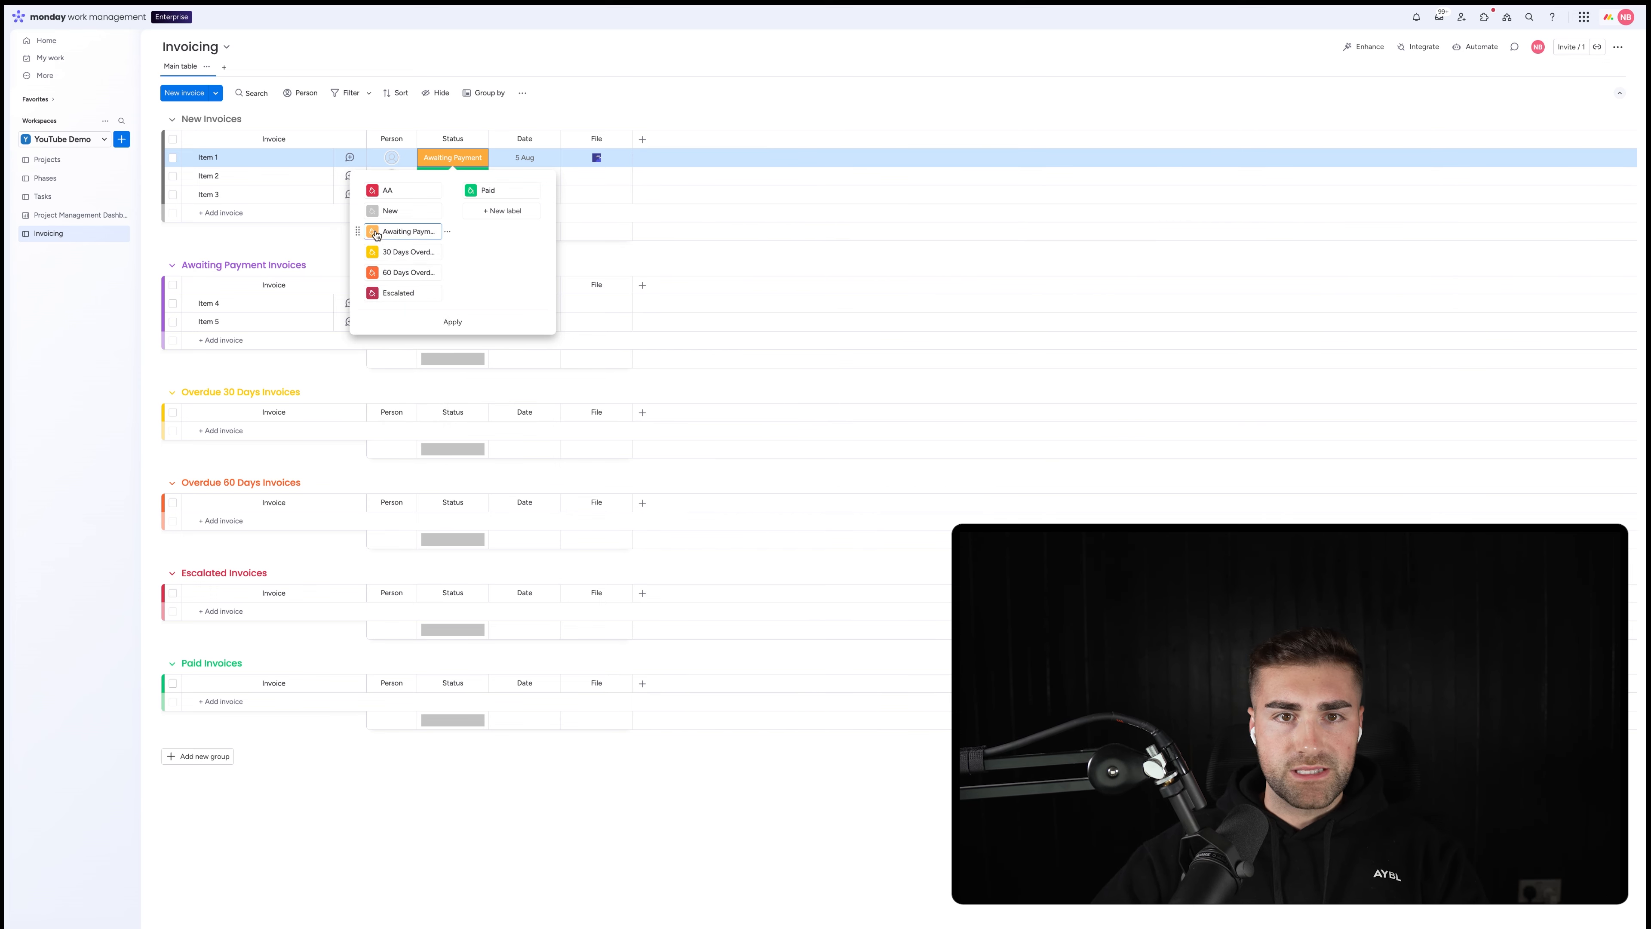
click(374, 233)
click(393, 285)
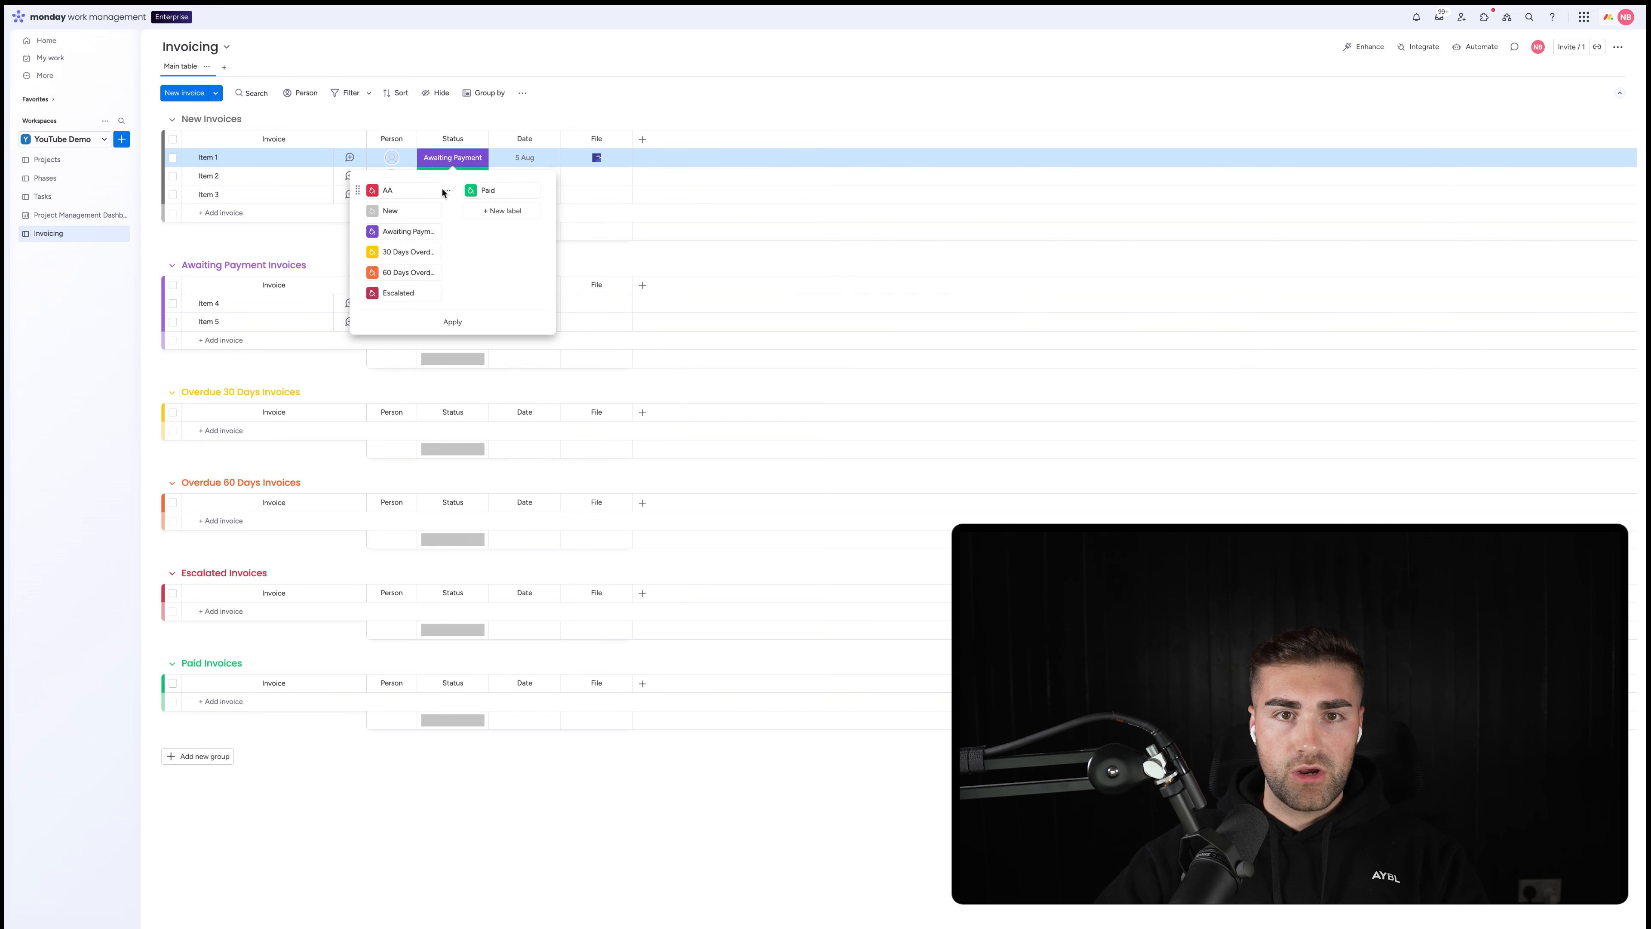
- Delete the AA status label, recolour Escalated bright red, and apply the label changes
click(446, 192)
click(458, 233)
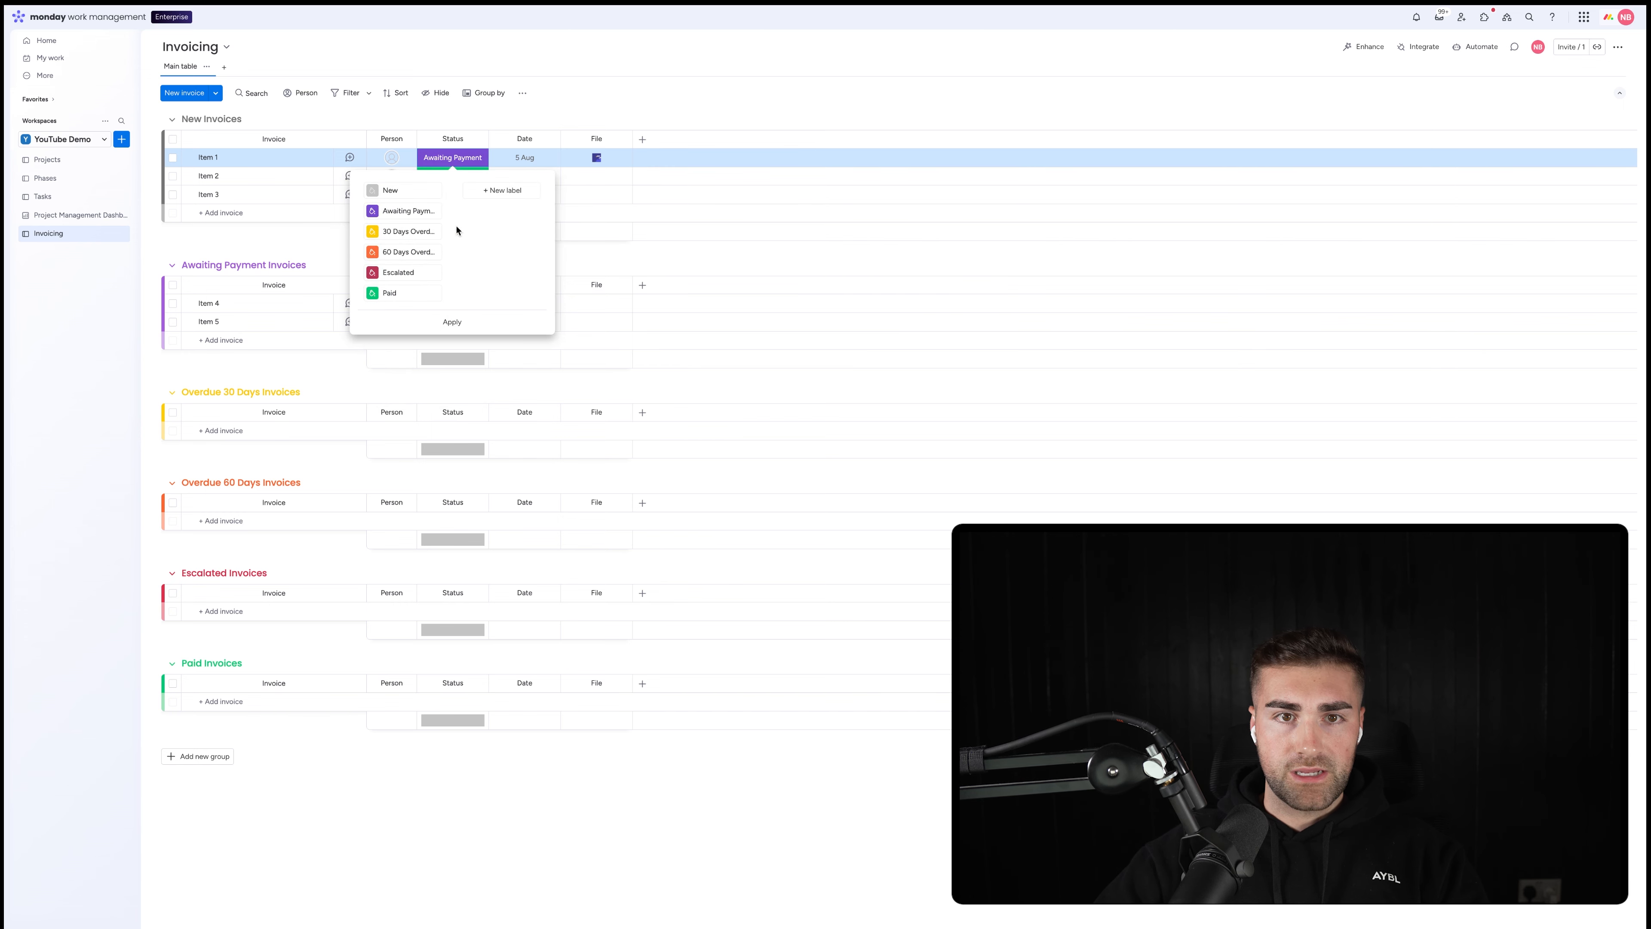
click(374, 273)
click(409, 311)
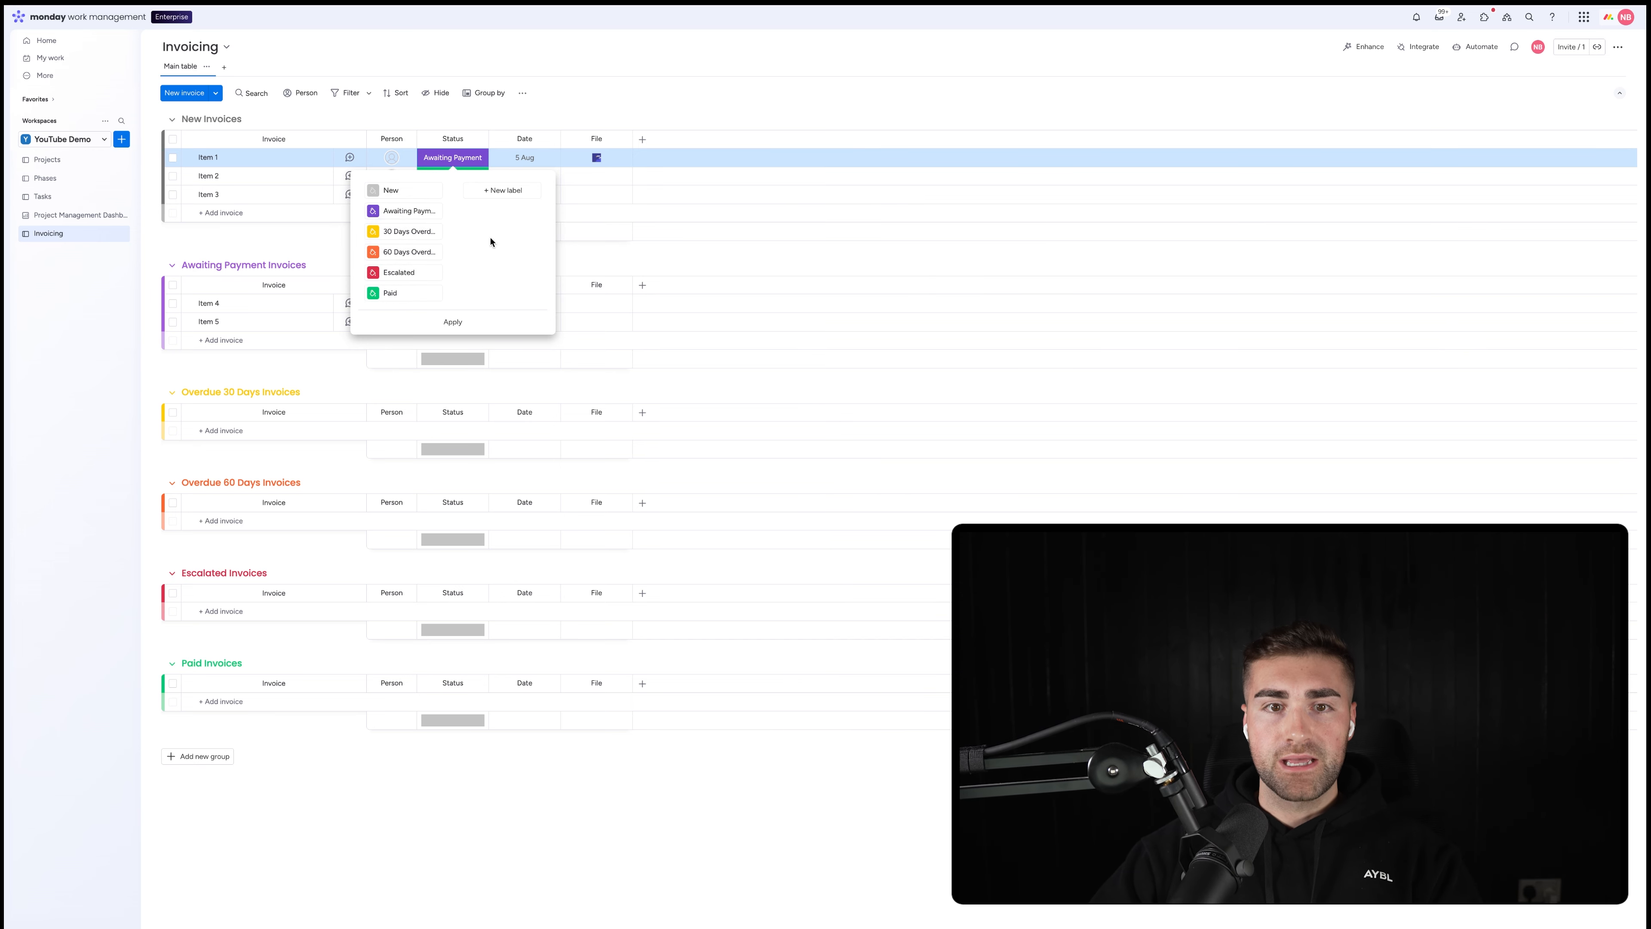
click(457, 323)
- Hide the Status column's summary beneath each group
click(478, 138)
mouse_move(553, 145)
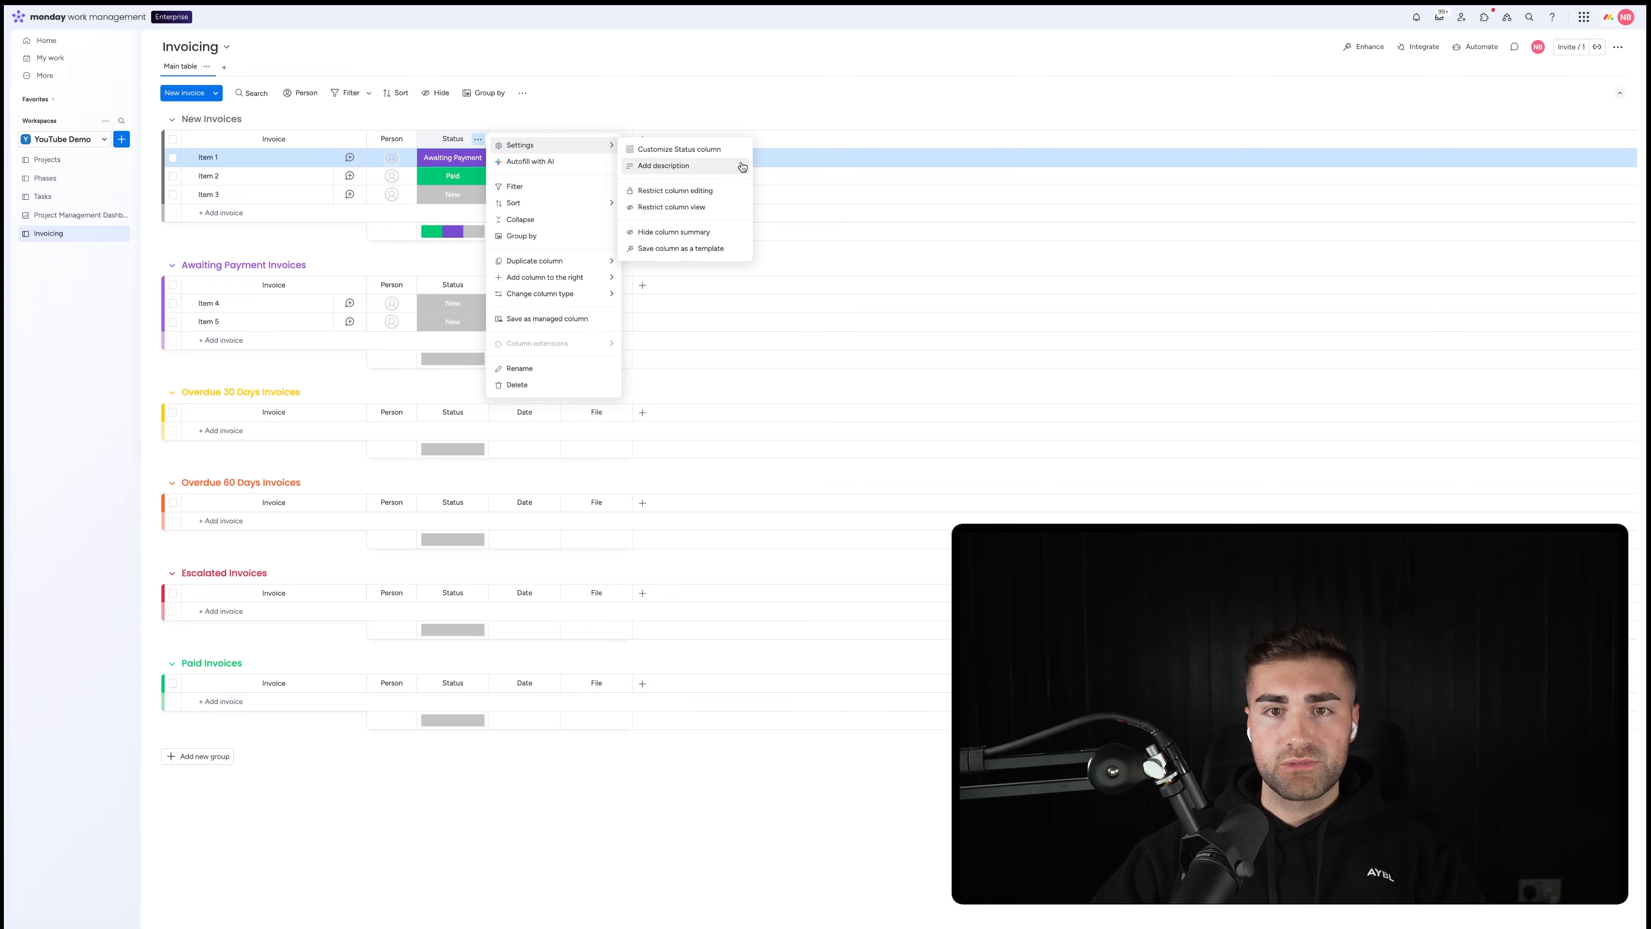
click(665, 239)
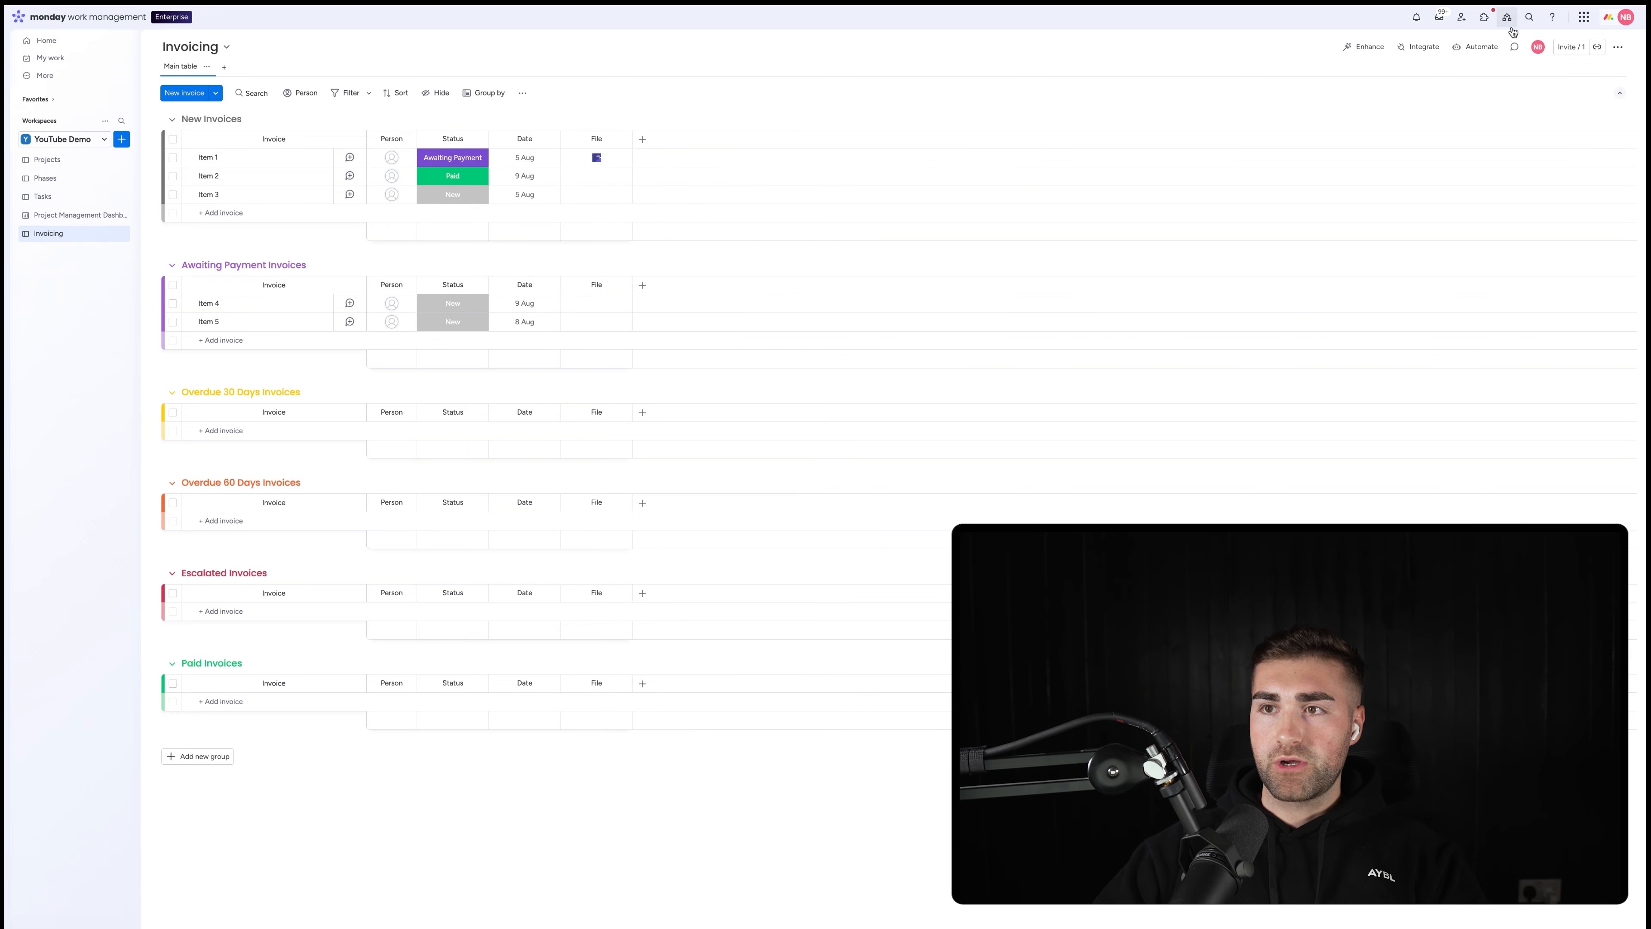
- Start a custom automation for the Invoicing board with the trigger Status changes to New
click(1477, 46)
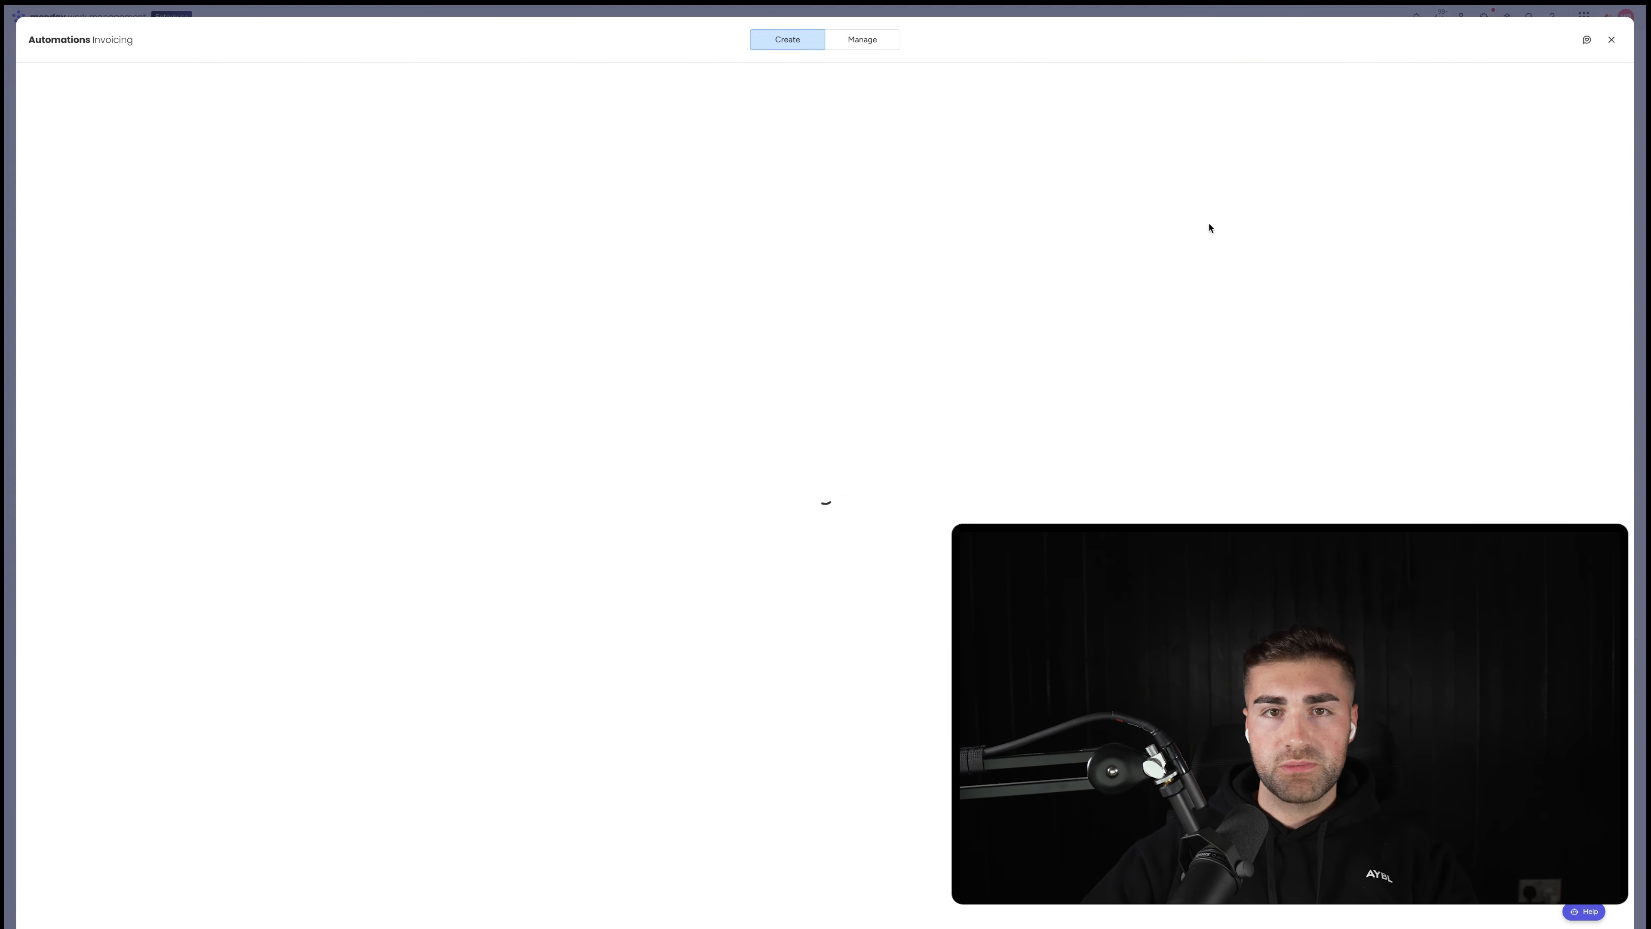
click(859, 44)
click(1552, 86)
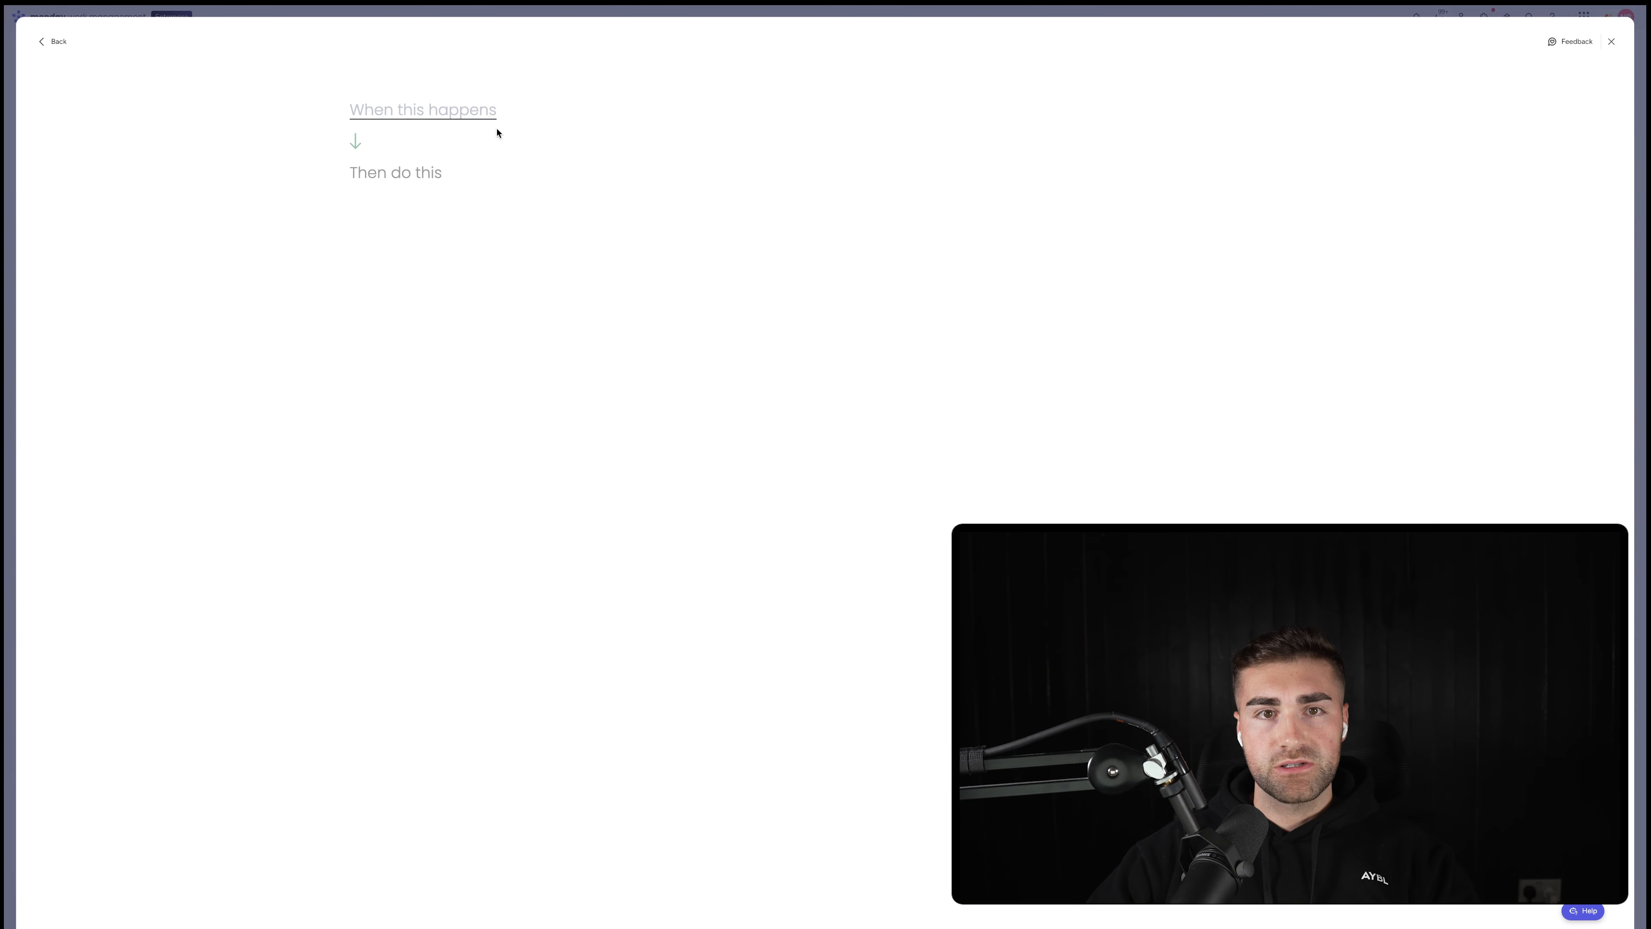
click(416, 107)
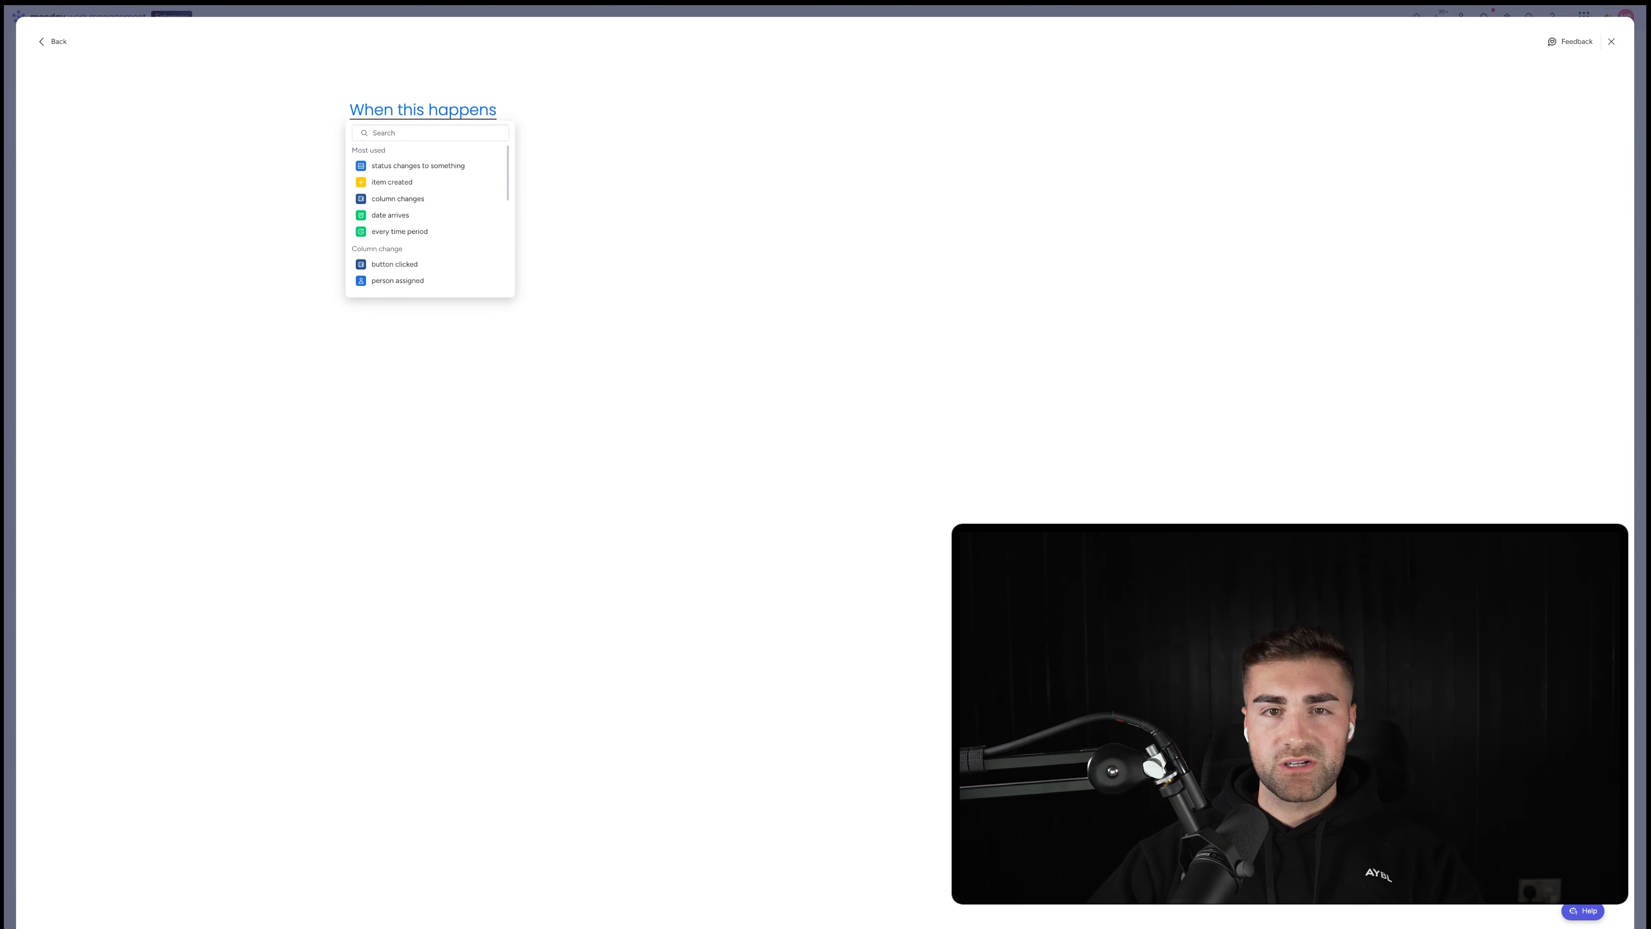
click(419, 166)
click(419, 112)
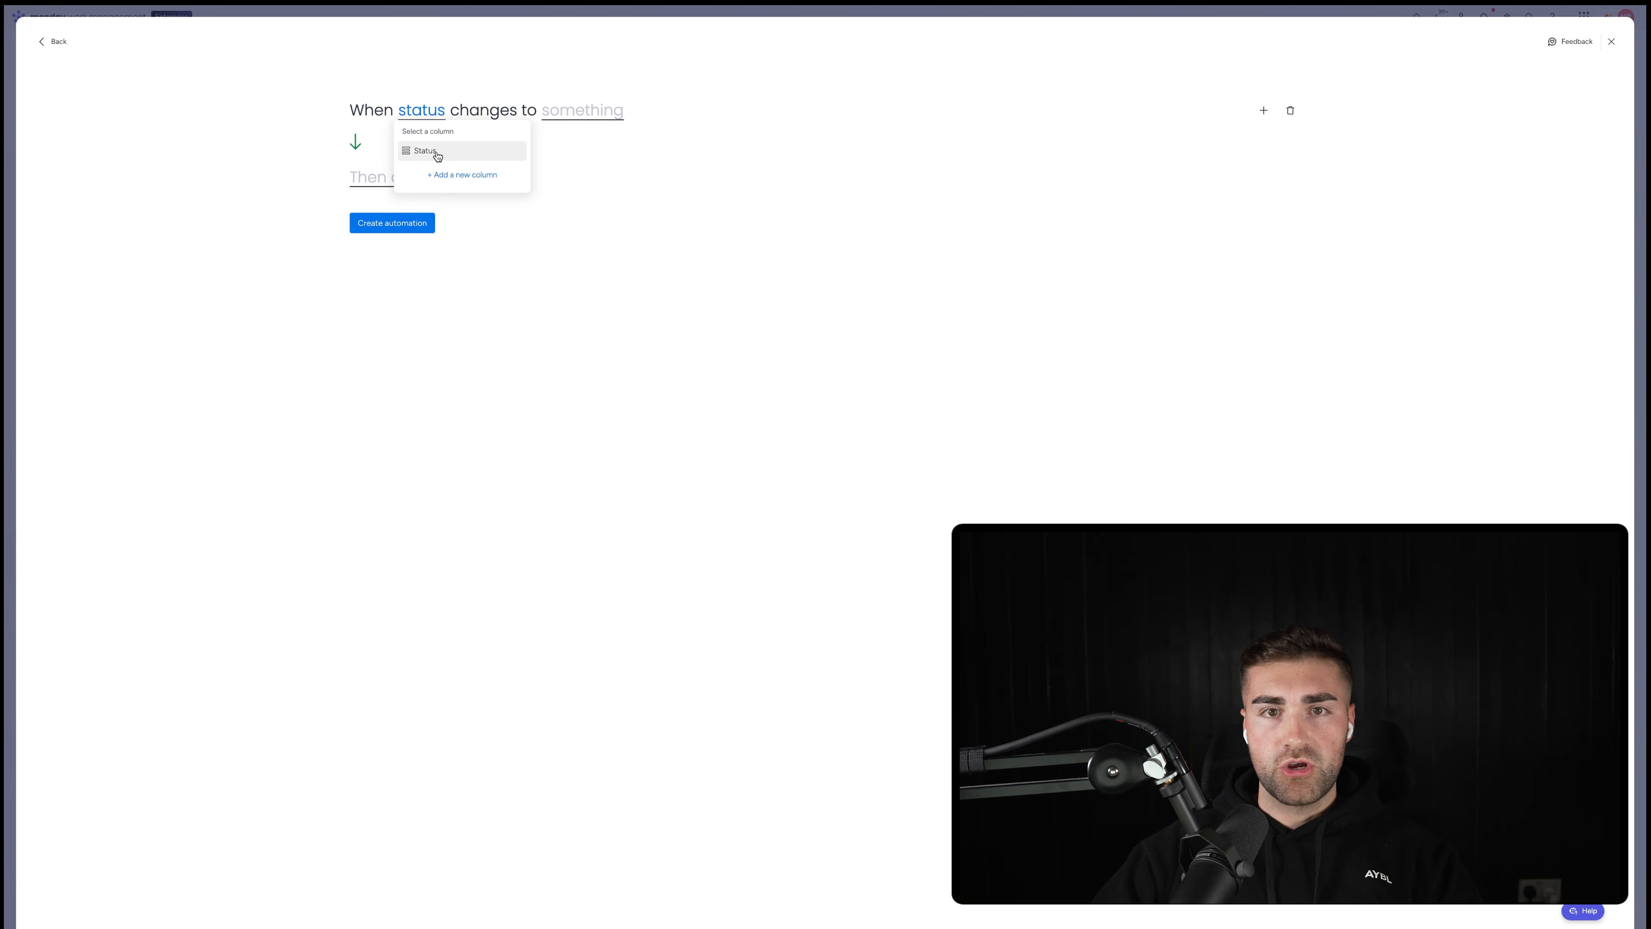
click(436, 158)
click(606, 114)
click(579, 162)
- Set the automation's action to move the item to a group, and create the automation
click(396, 176)
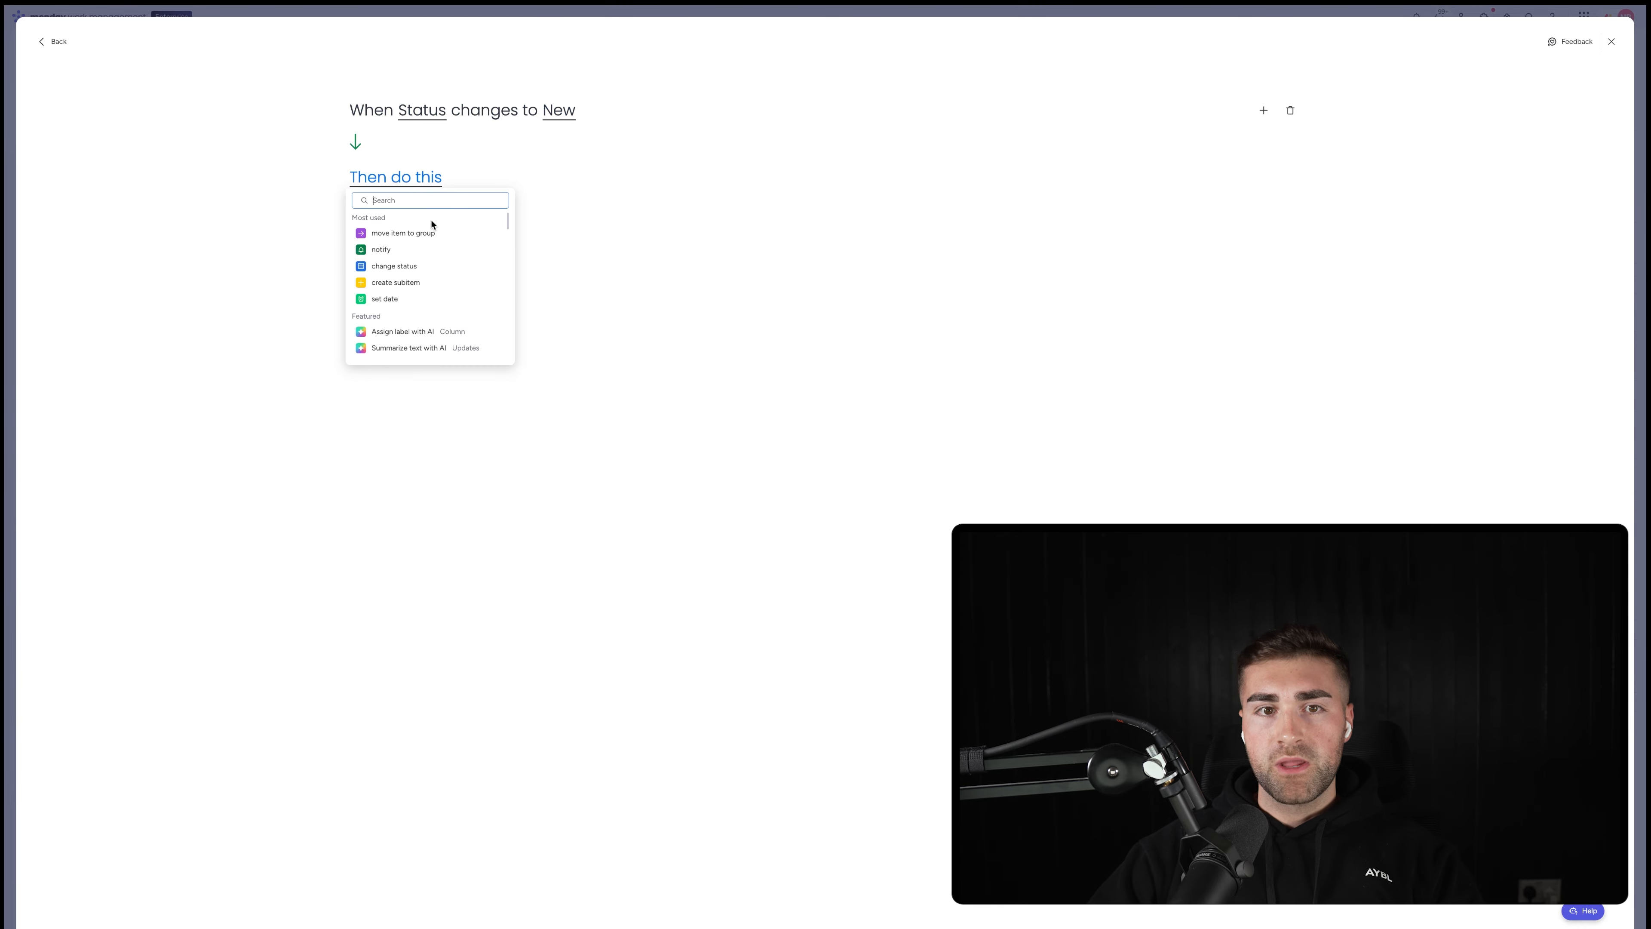
click(431, 224)
click(520, 181)
click(540, 220)
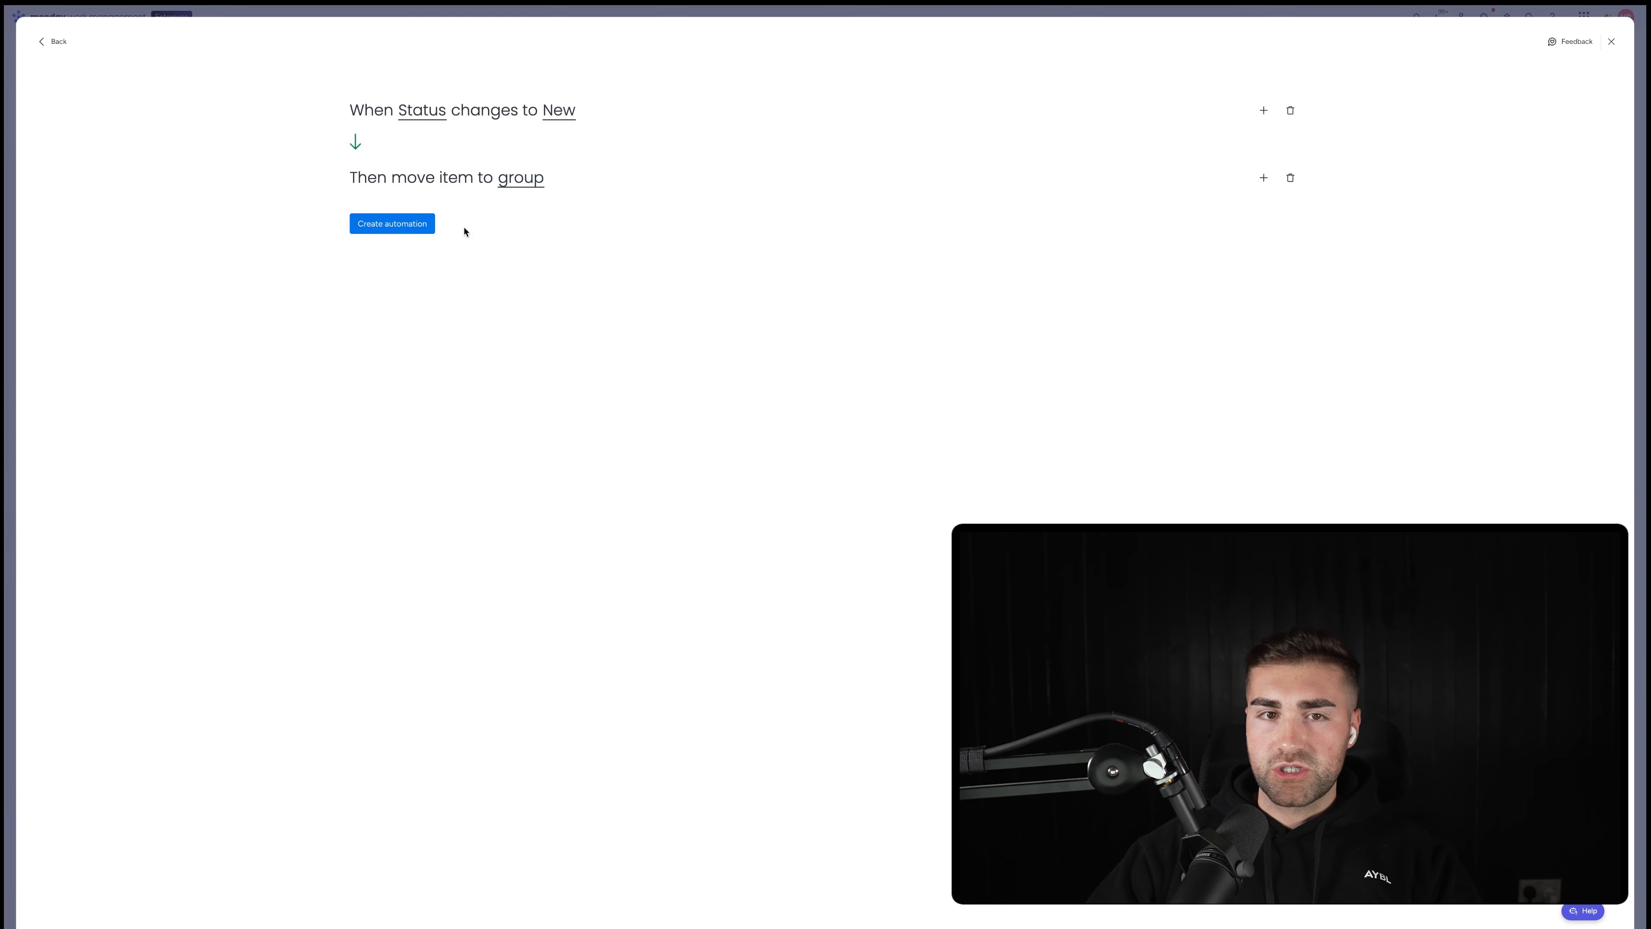
click(383, 226)
- Start another custom automation for the board with the trigger Status changes to Awaiting Payment
click(1552, 86)
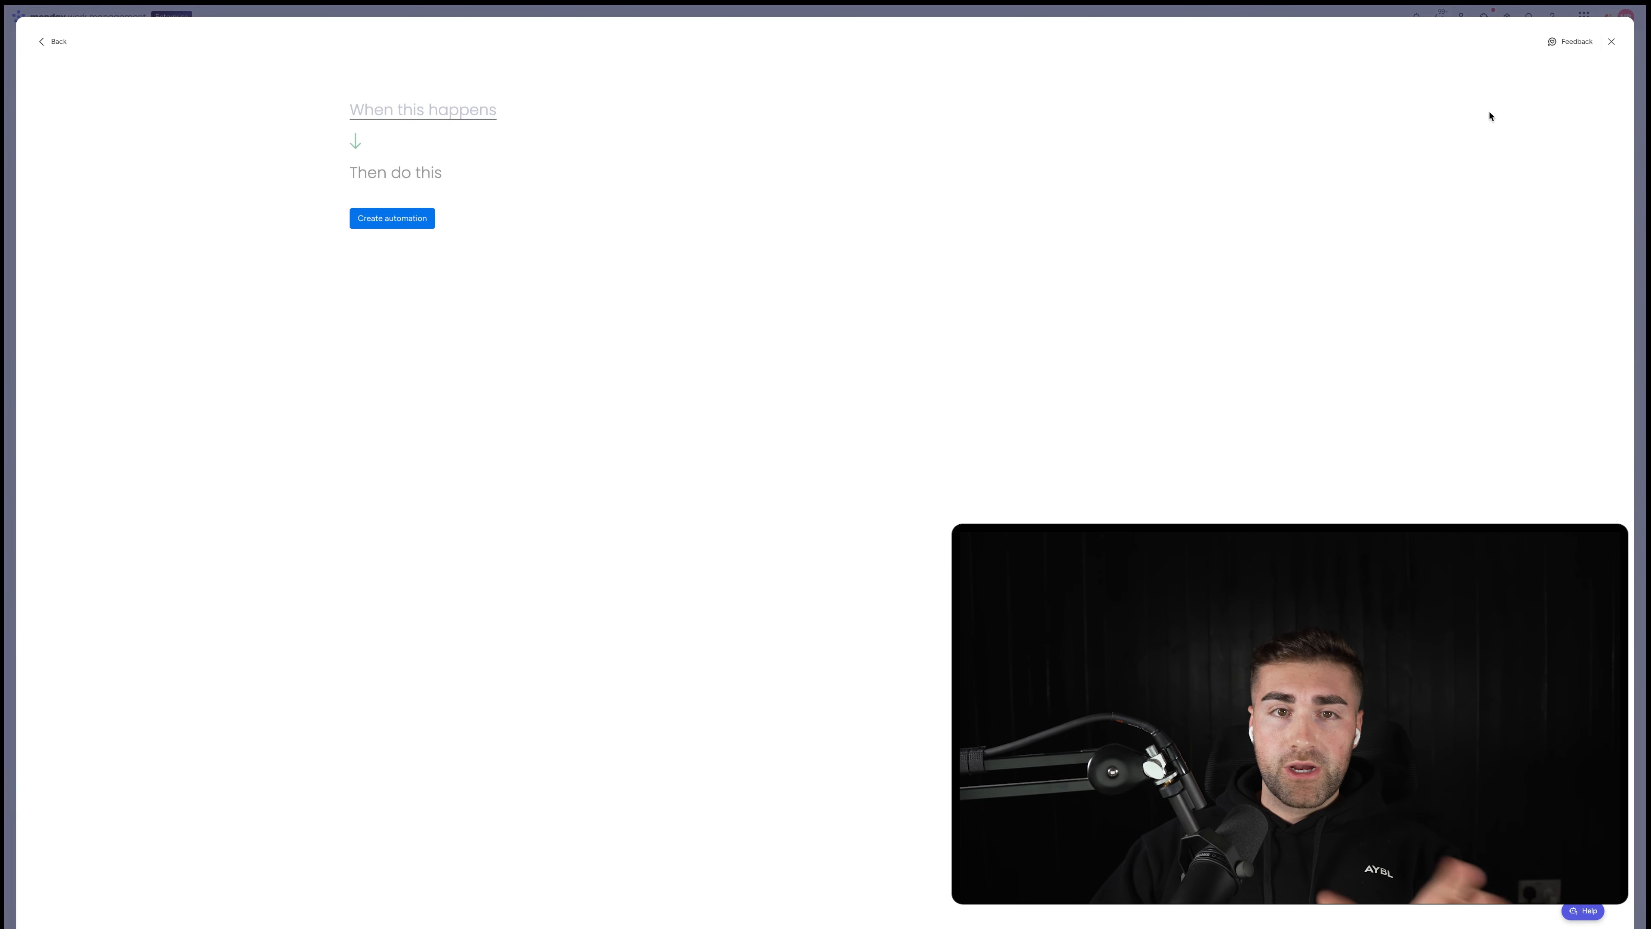
click(403, 114)
click(405, 163)
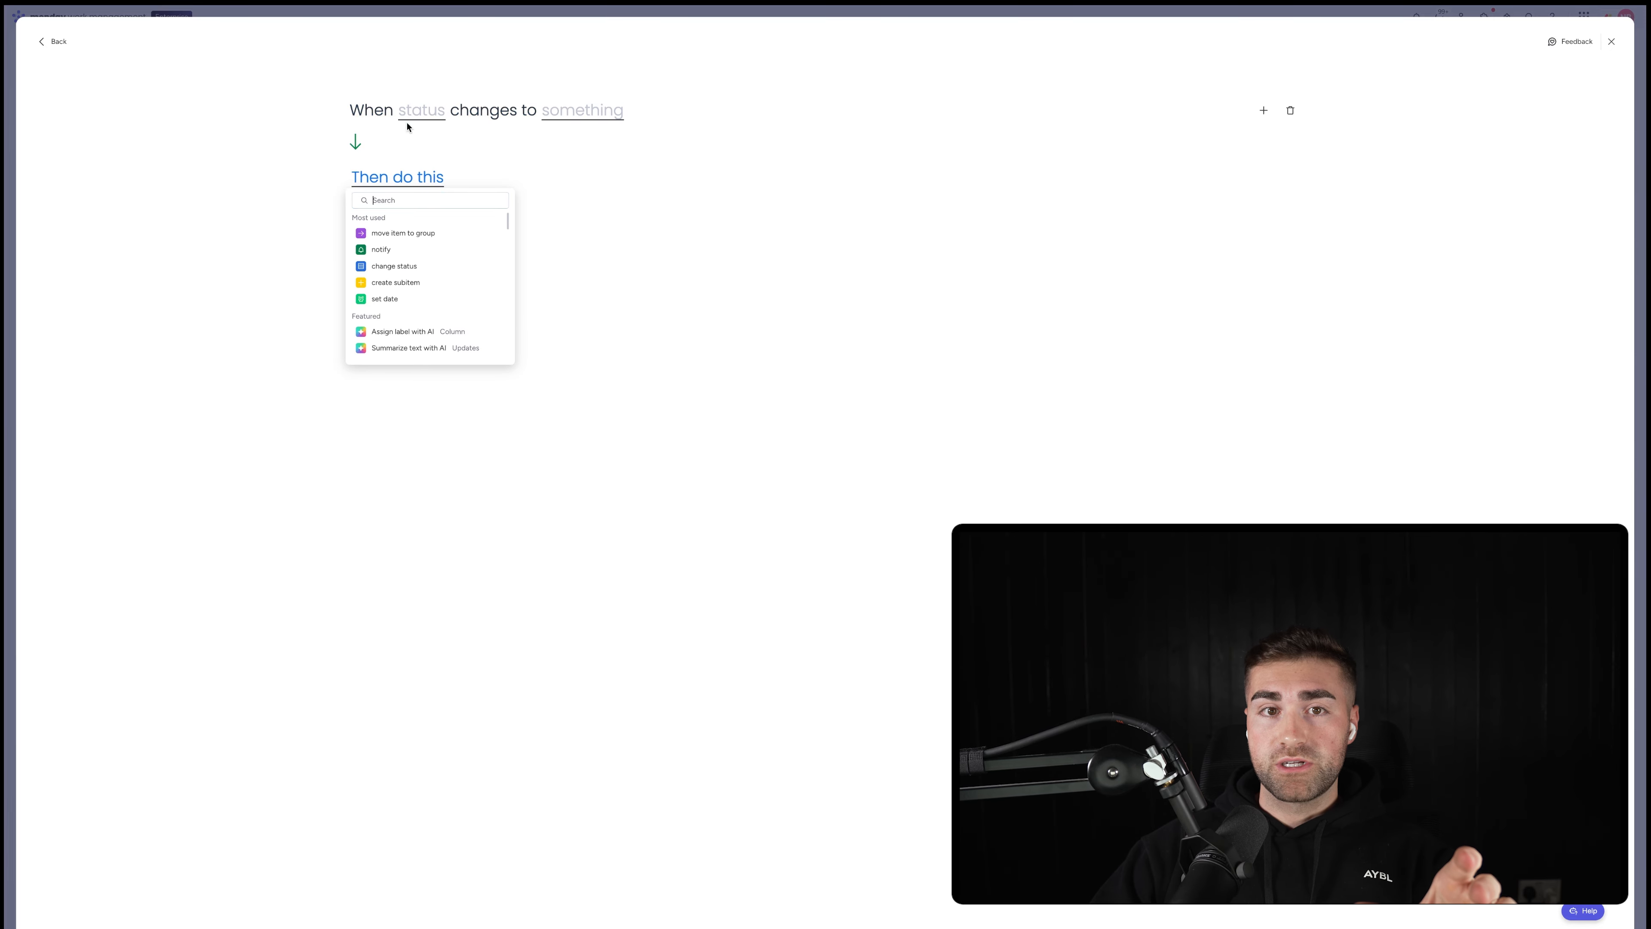
click(409, 116)
click(429, 160)
click(572, 112)
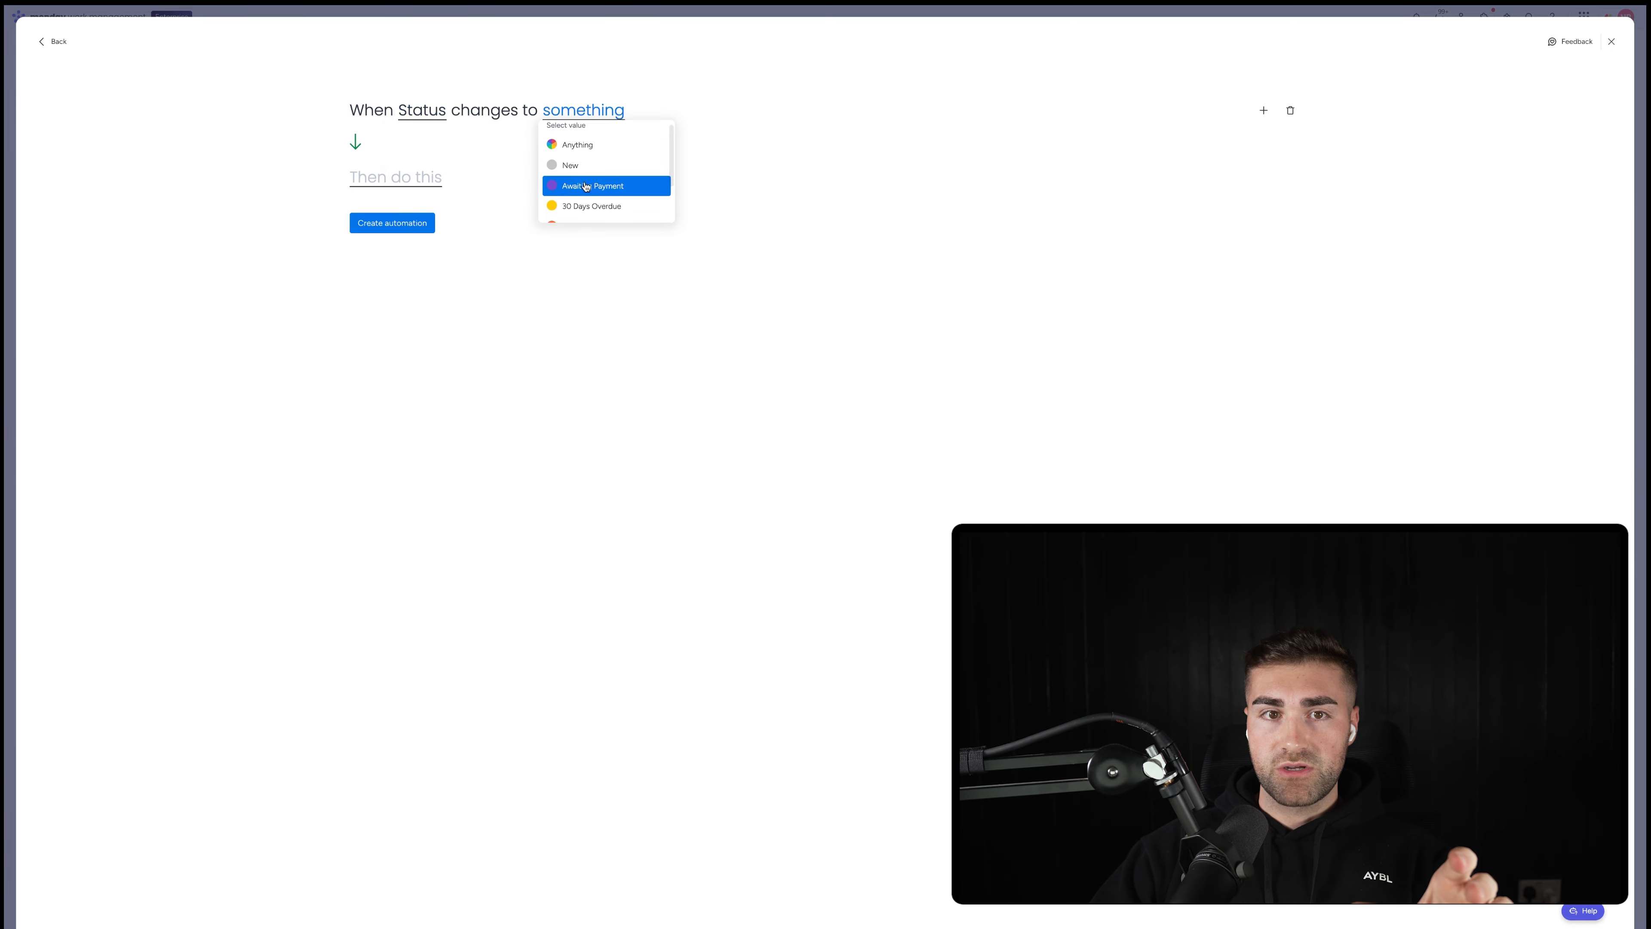
click(597, 183)
- Set the action to move the item to the Awaiting Payment Invoices group, and create the automation
click(432, 186)
click(432, 234)
click(523, 189)
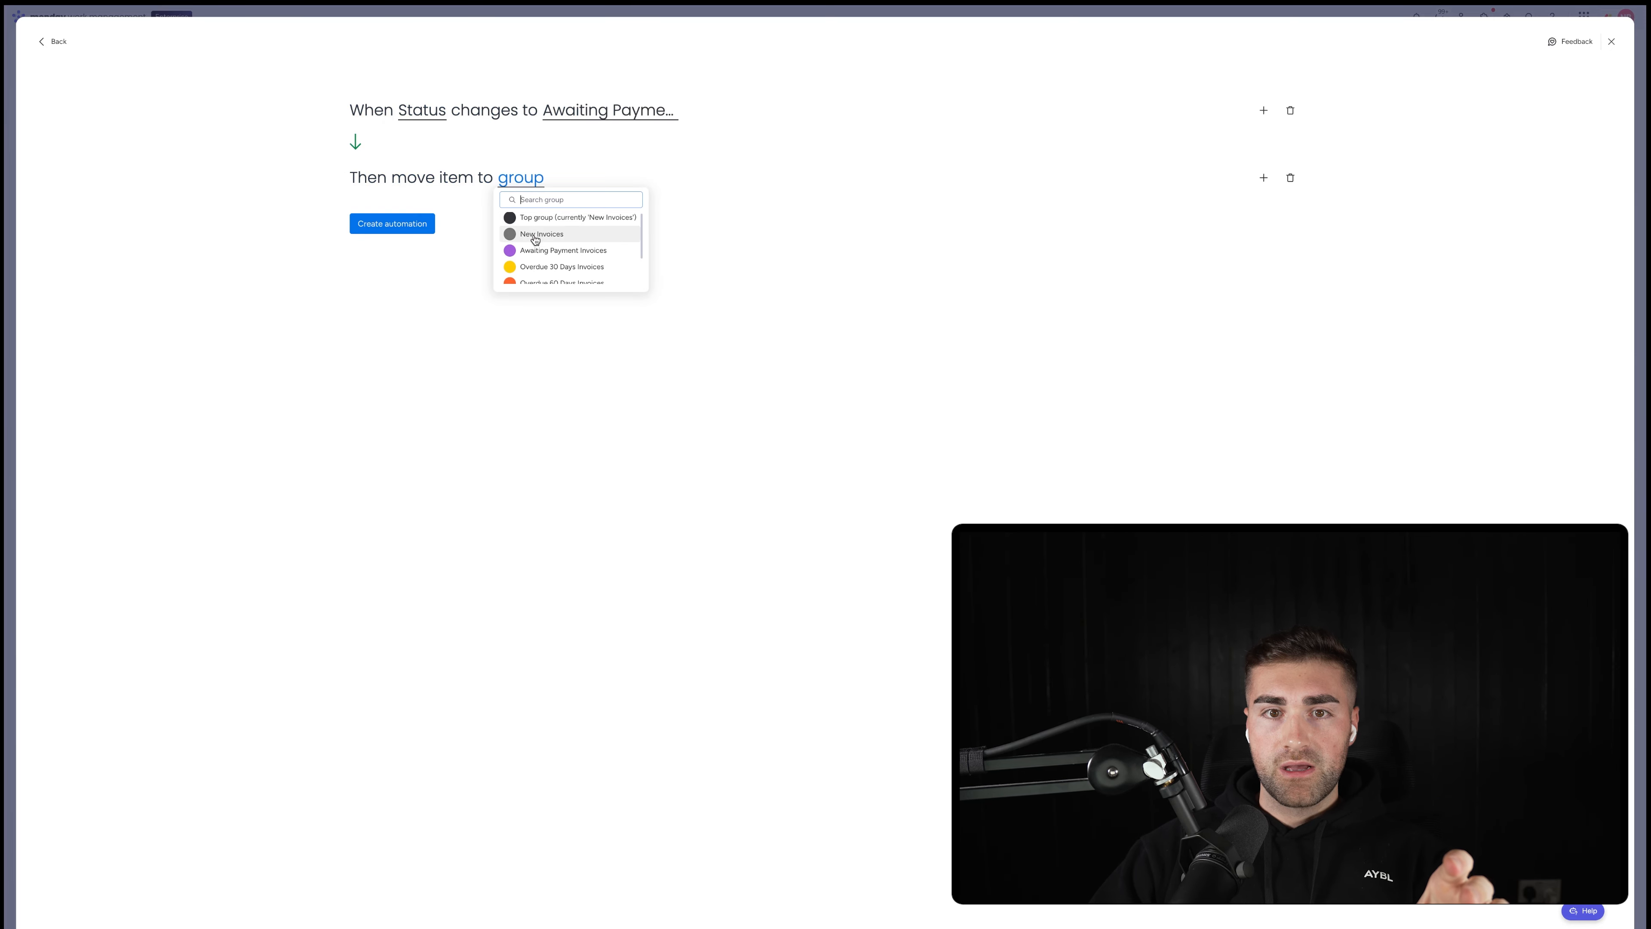
click(534, 249)
click(404, 233)
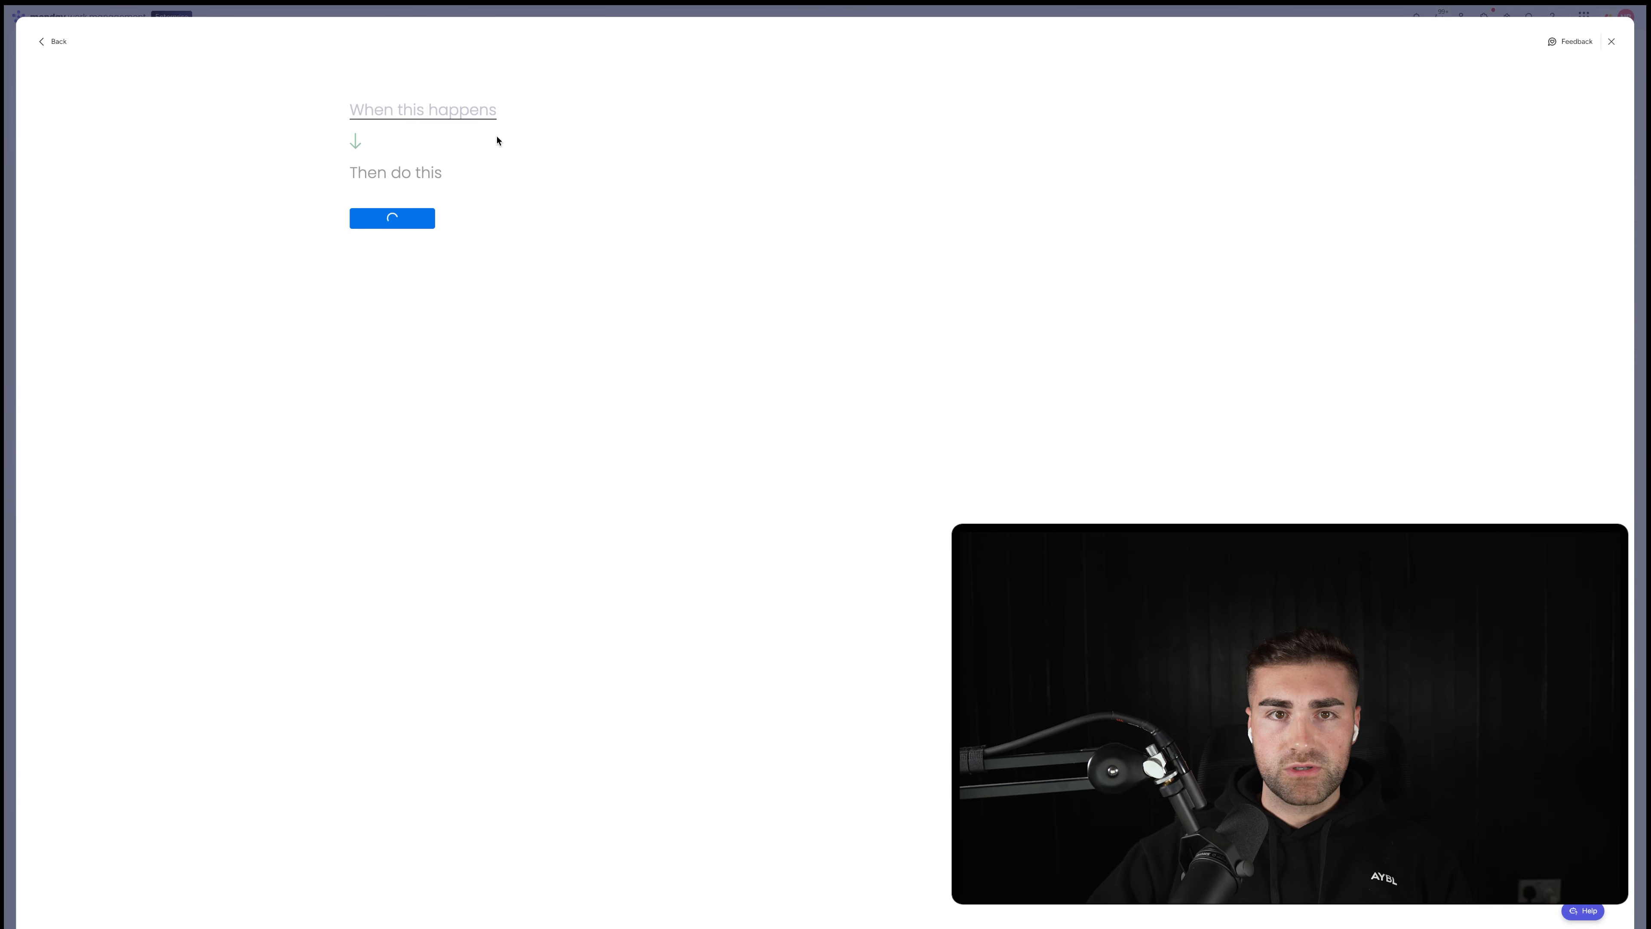
- Create an automation that moves the item to a group when Status changes to 30 Days Overdue
click(406, 166)
click(500, 136)
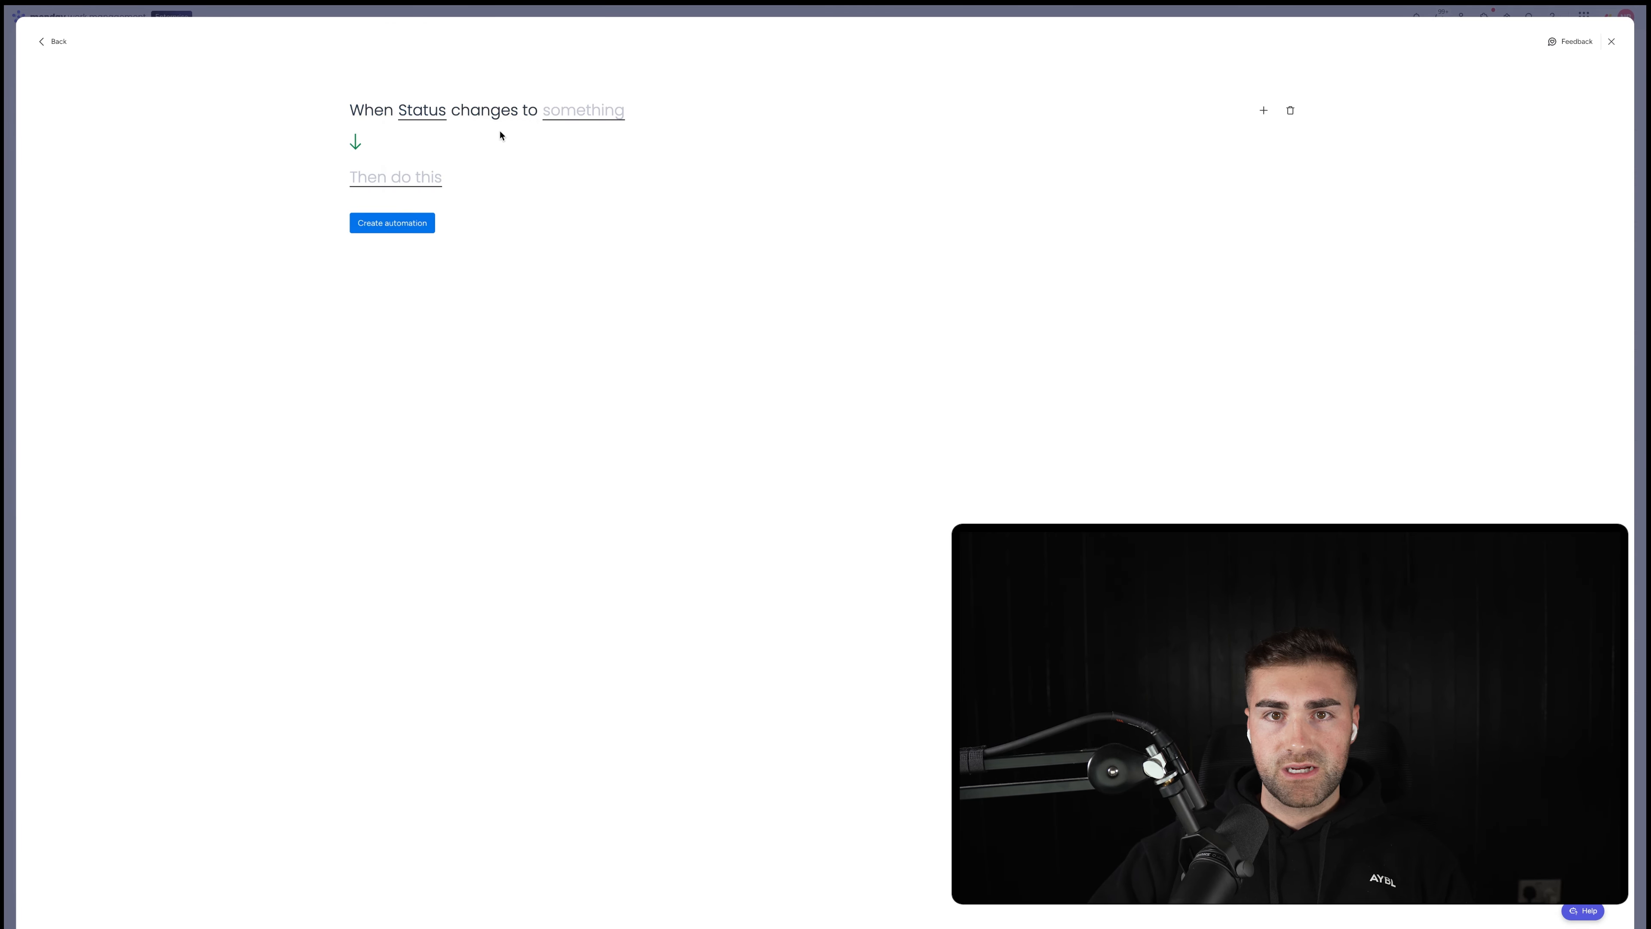
click(583, 110)
click(588, 191)
click(420, 181)
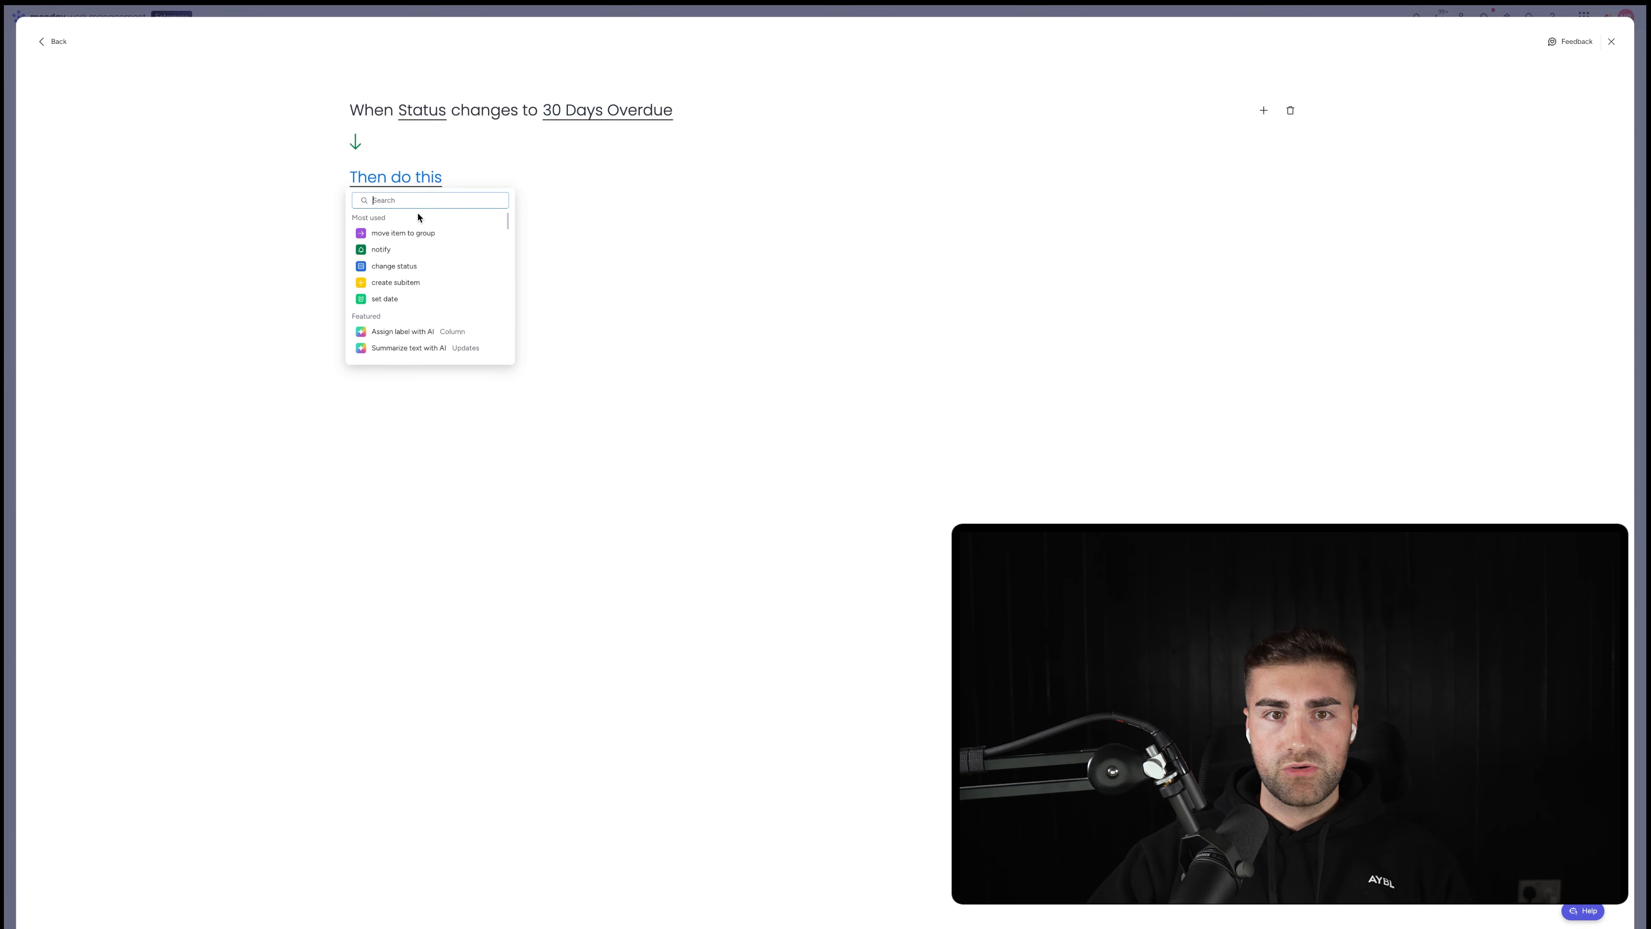
click(418, 234)
click(526, 181)
click(441, 243)
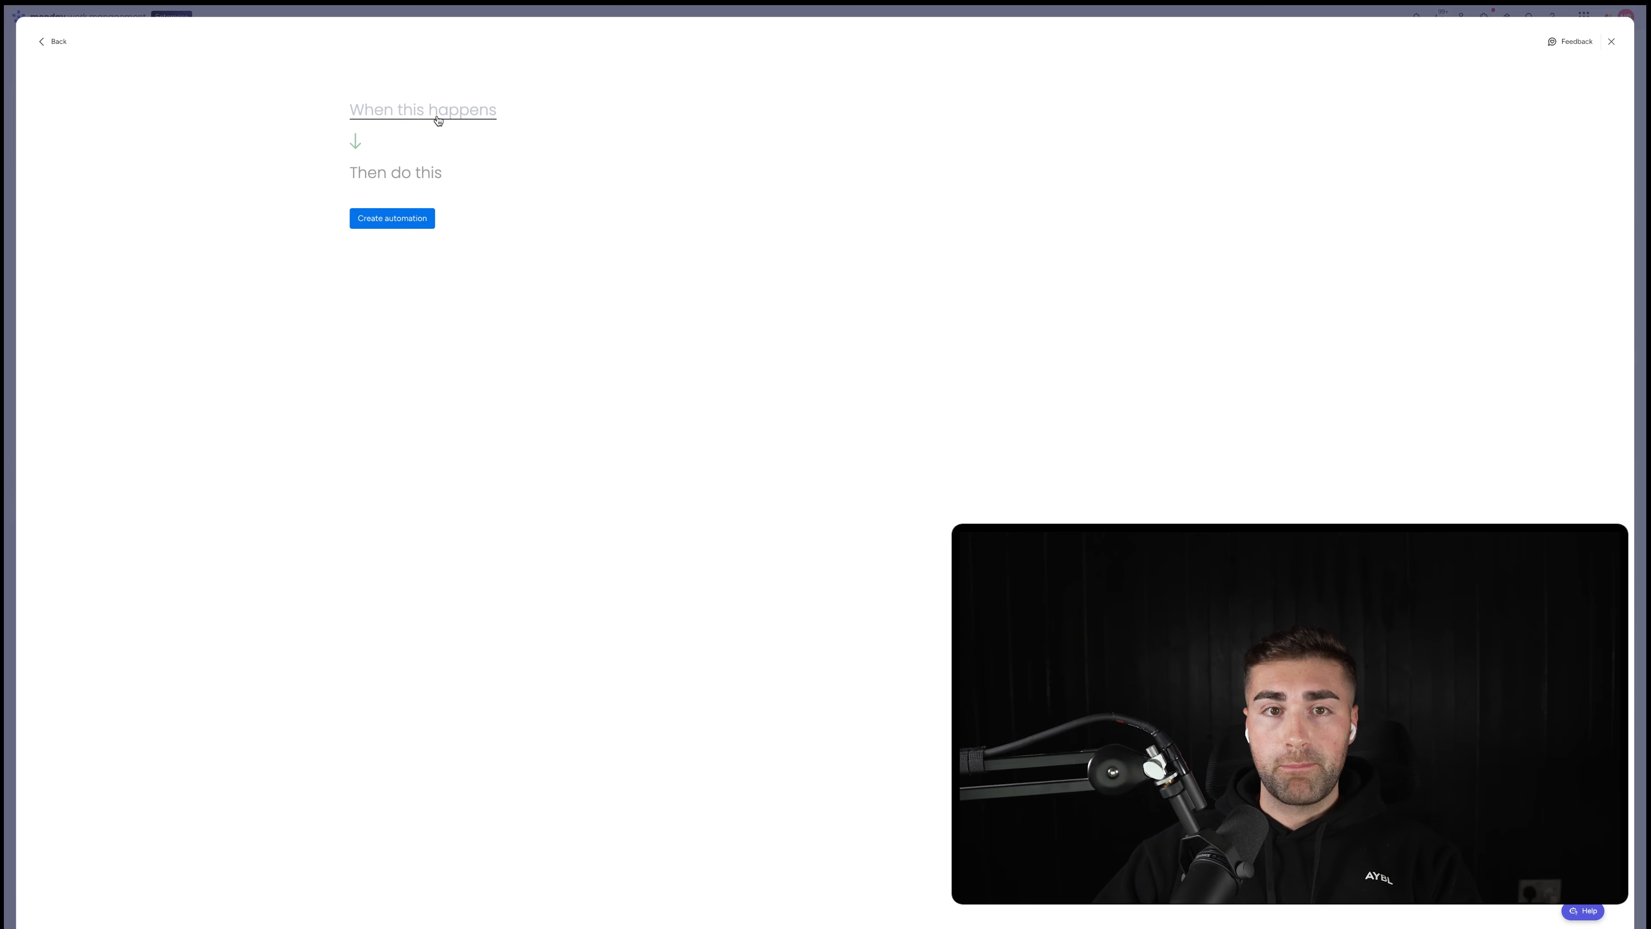
- Set up a new automation trigger for when Status changes to 60 Days Overdue
click(437, 119)
click(450, 166)
click(425, 113)
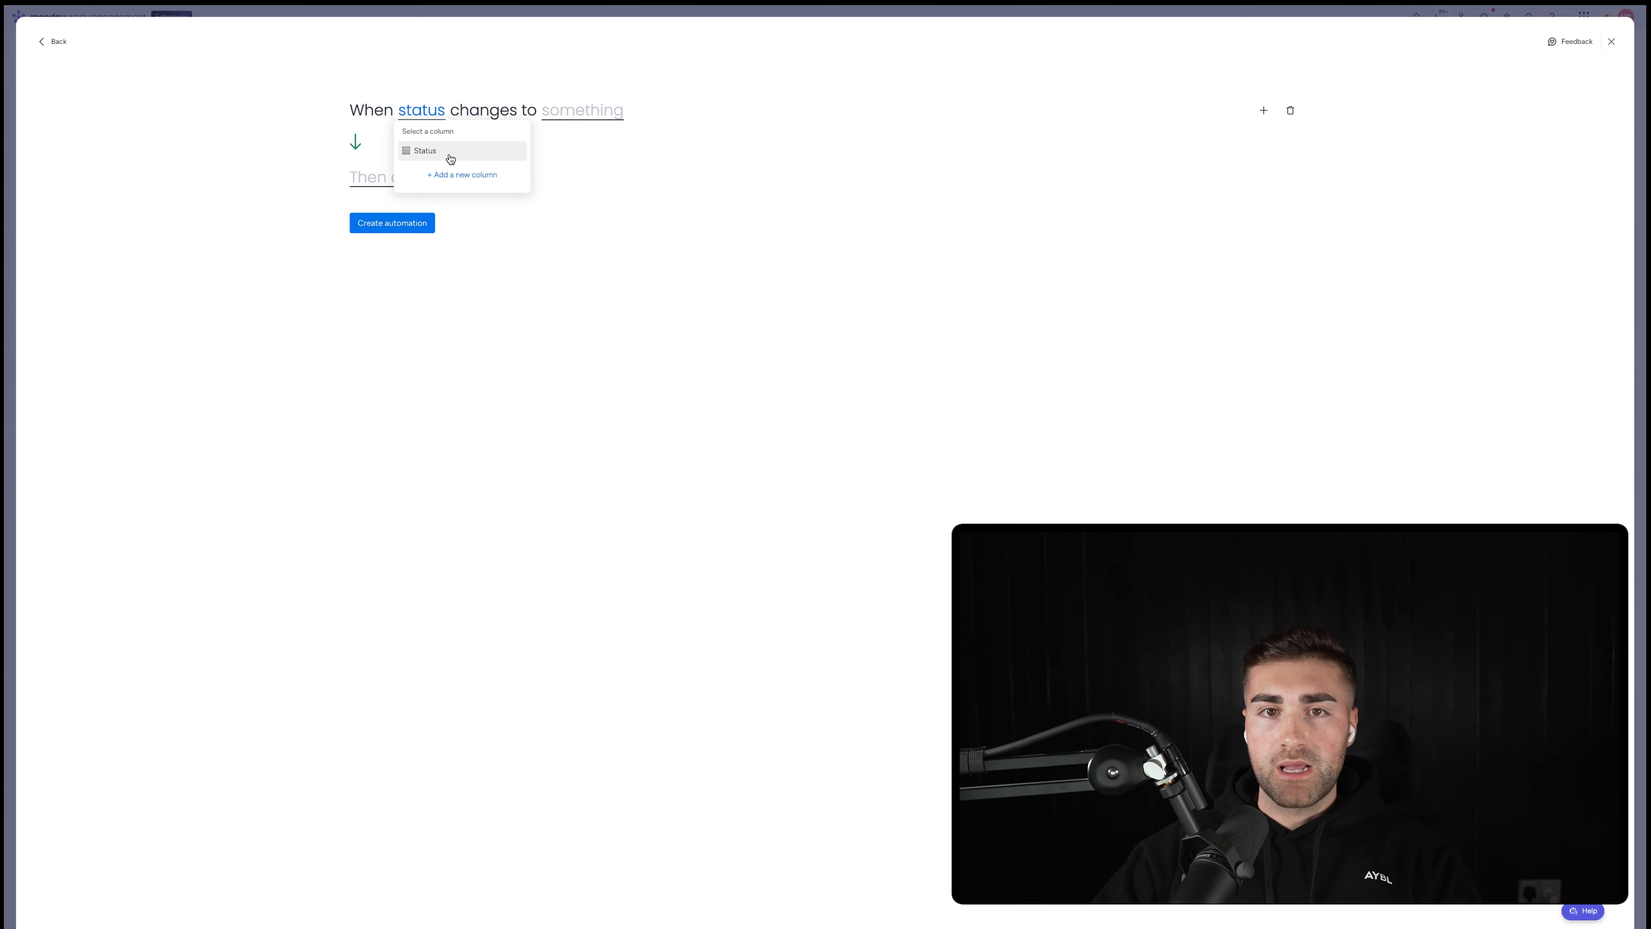
click(450, 158)
click(575, 113)
click(585, 210)
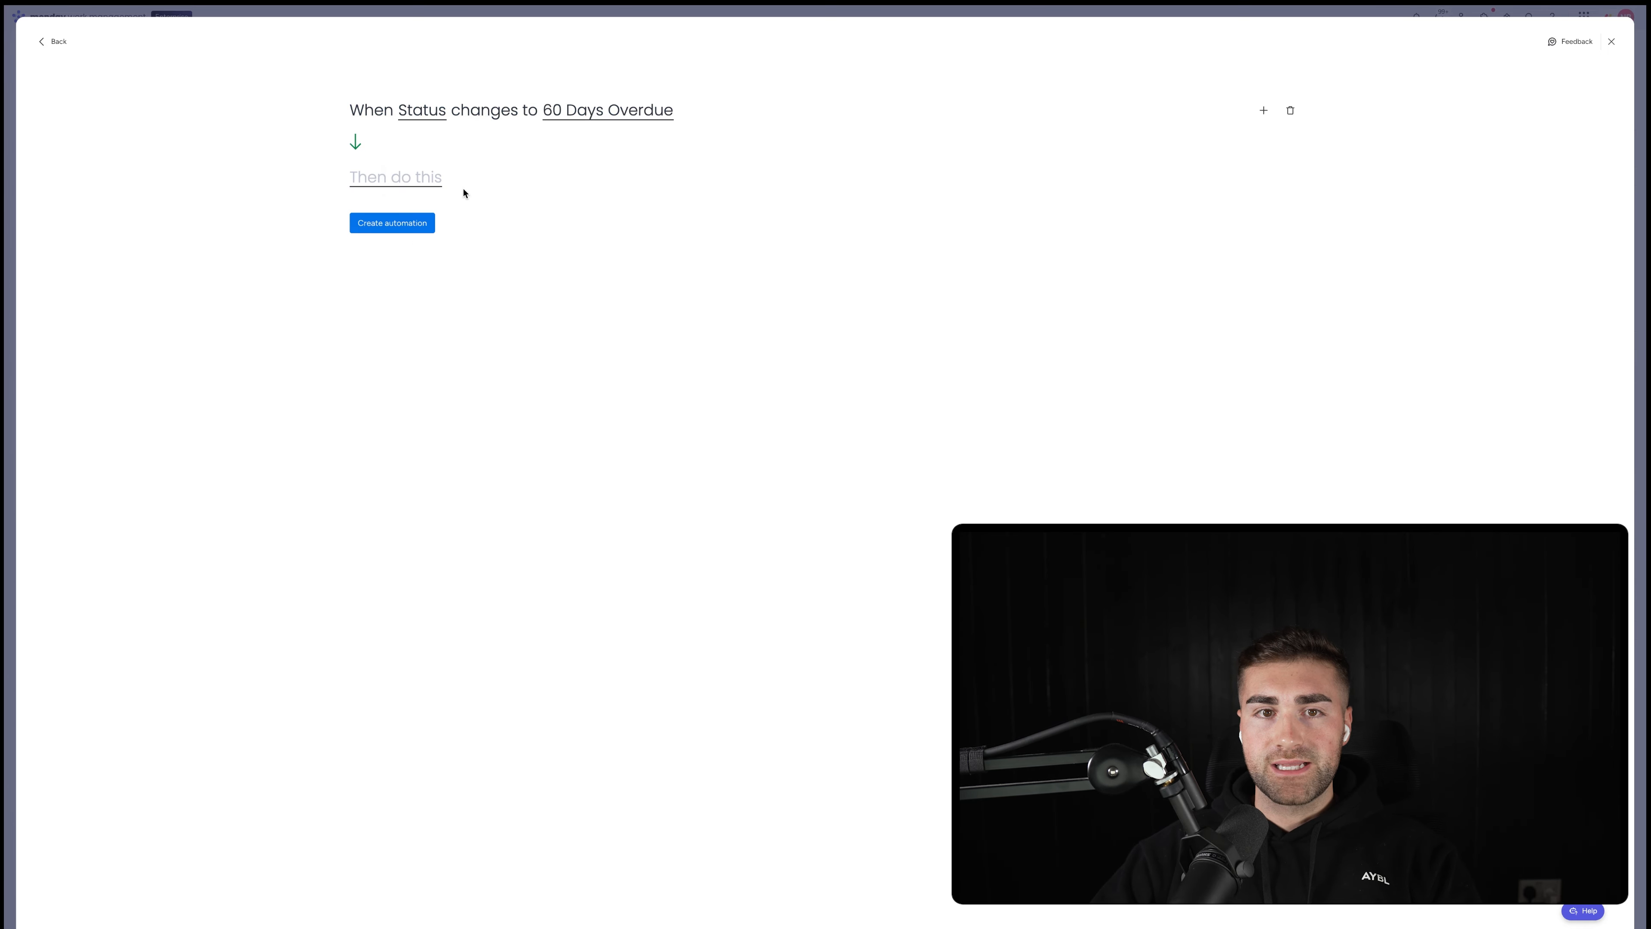
- Have the 60 Days Overdue automation move the item to the Overdue 60 Days Invoices group, and create it
click(416, 198)
click(424, 229)
click(524, 176)
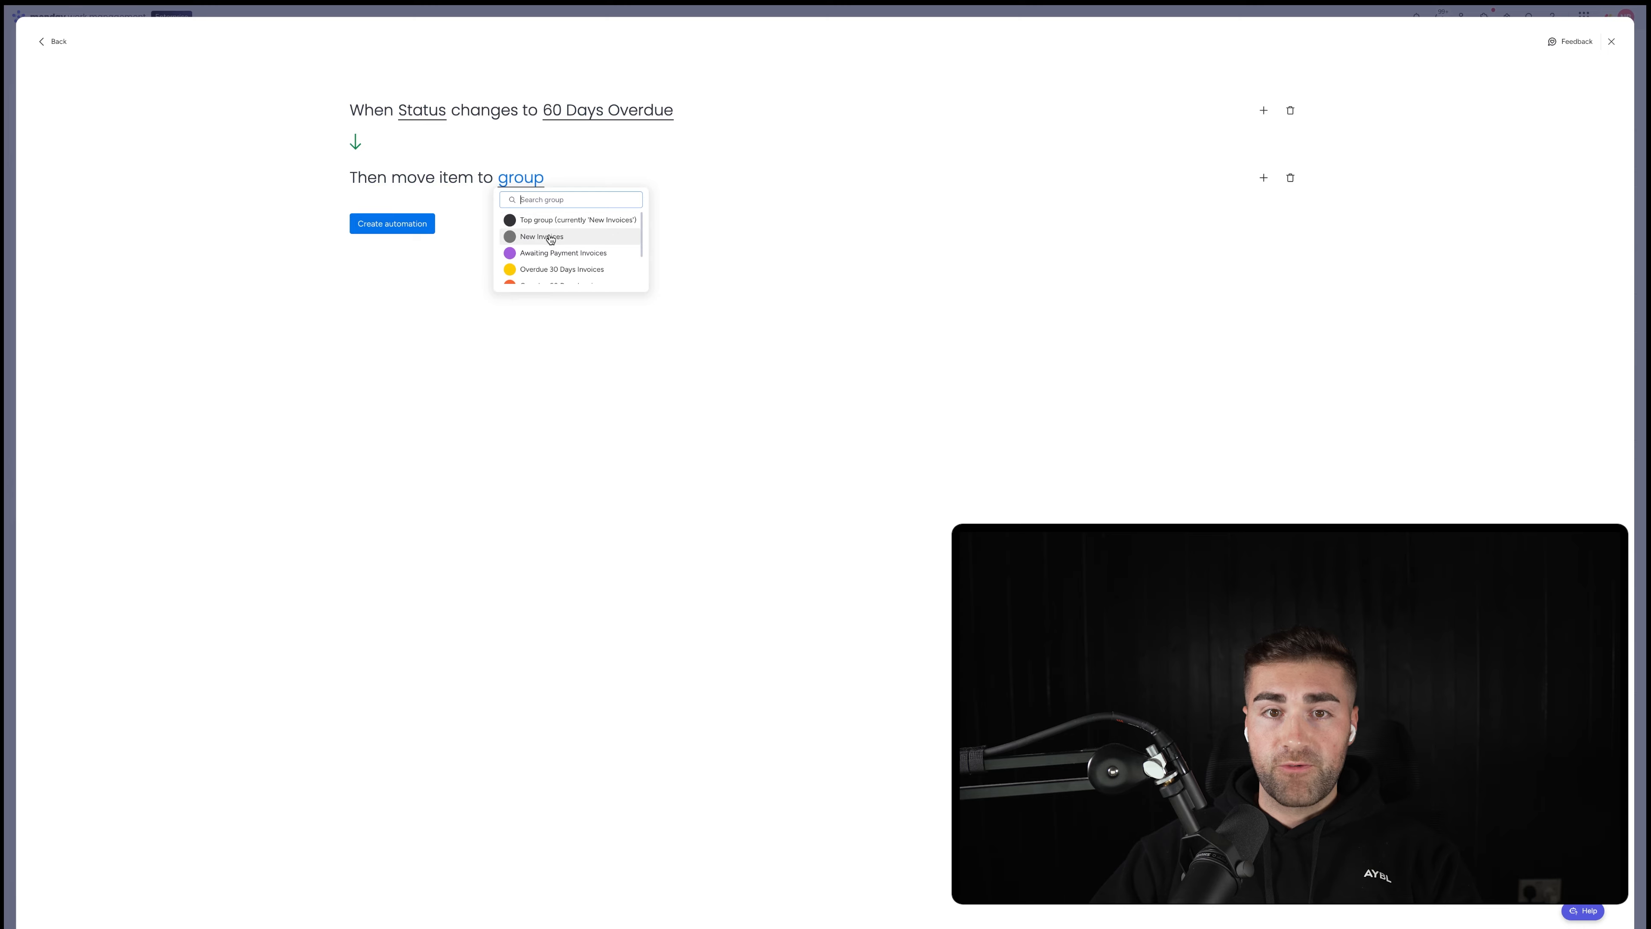
click(553, 278)
click(426, 227)
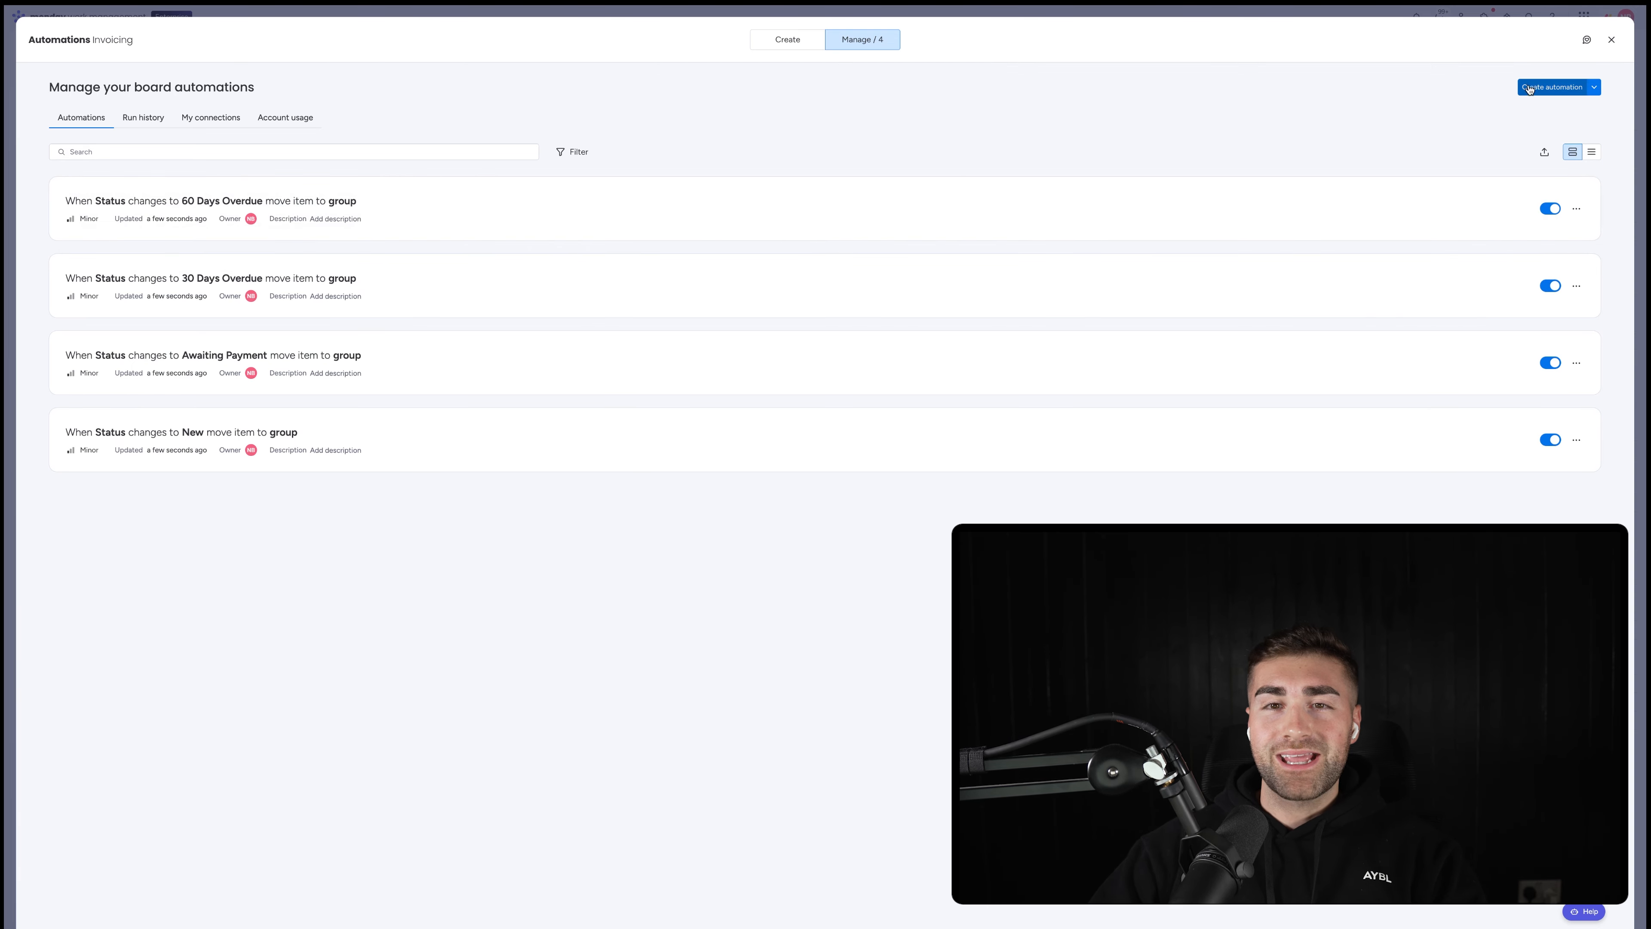
- Start a new custom automation with the trigger Status changes to Escalated
click(1552, 86)
click(384, 120)
click(398, 163)
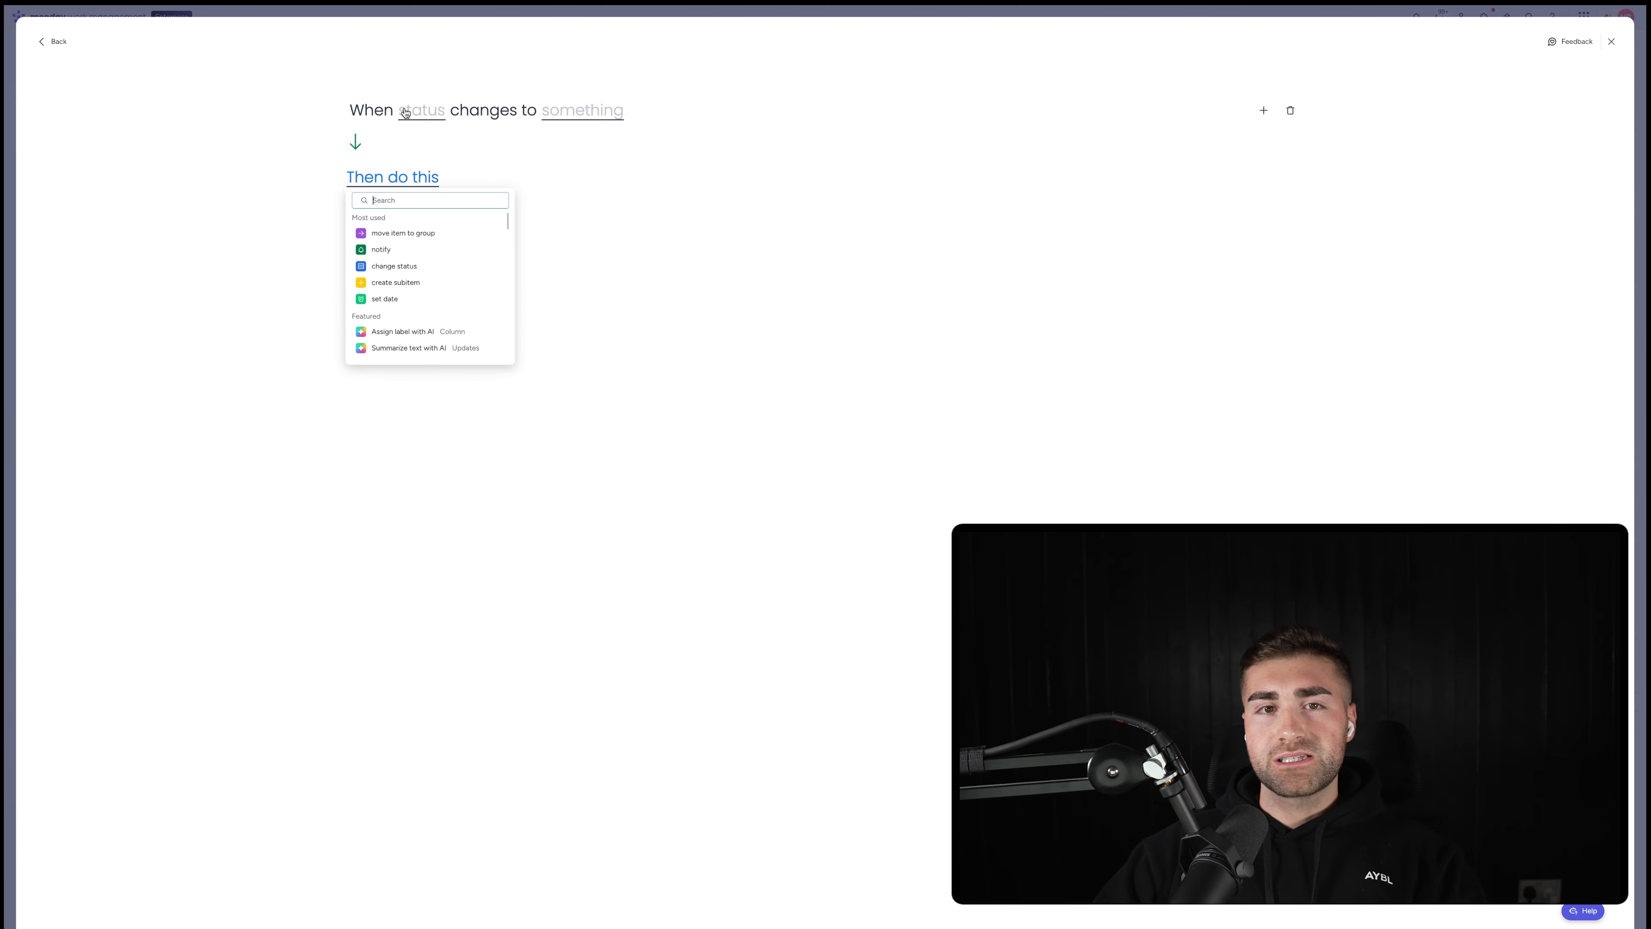
click(405, 113)
click(414, 151)
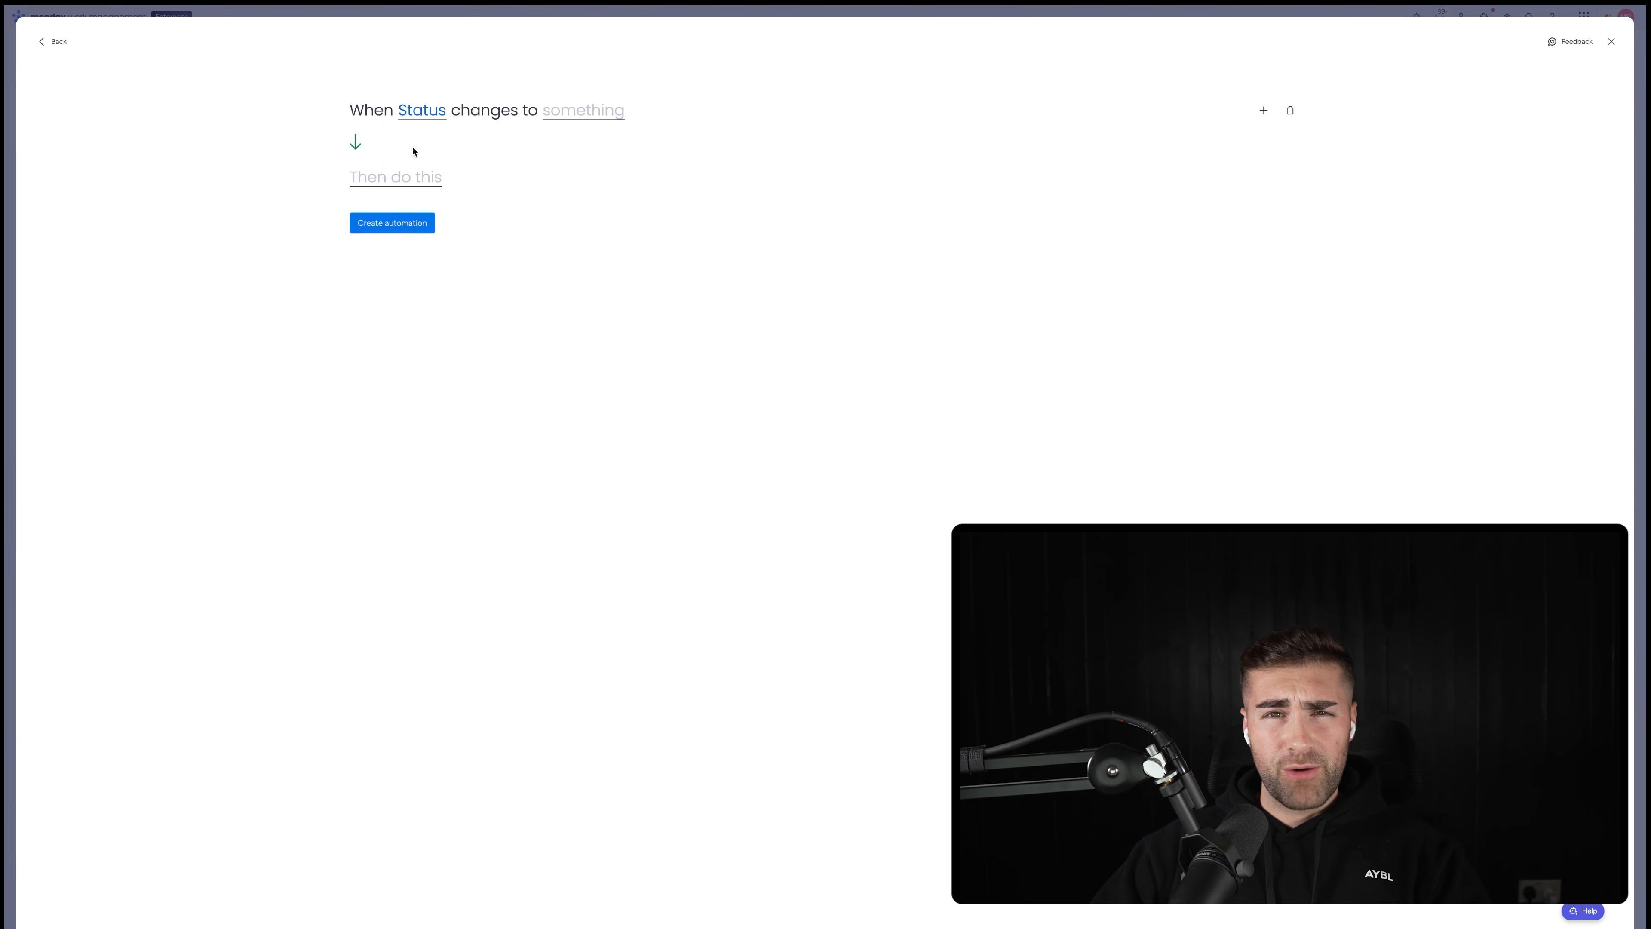
click(579, 112)
scroll(578, 215, down, 3)
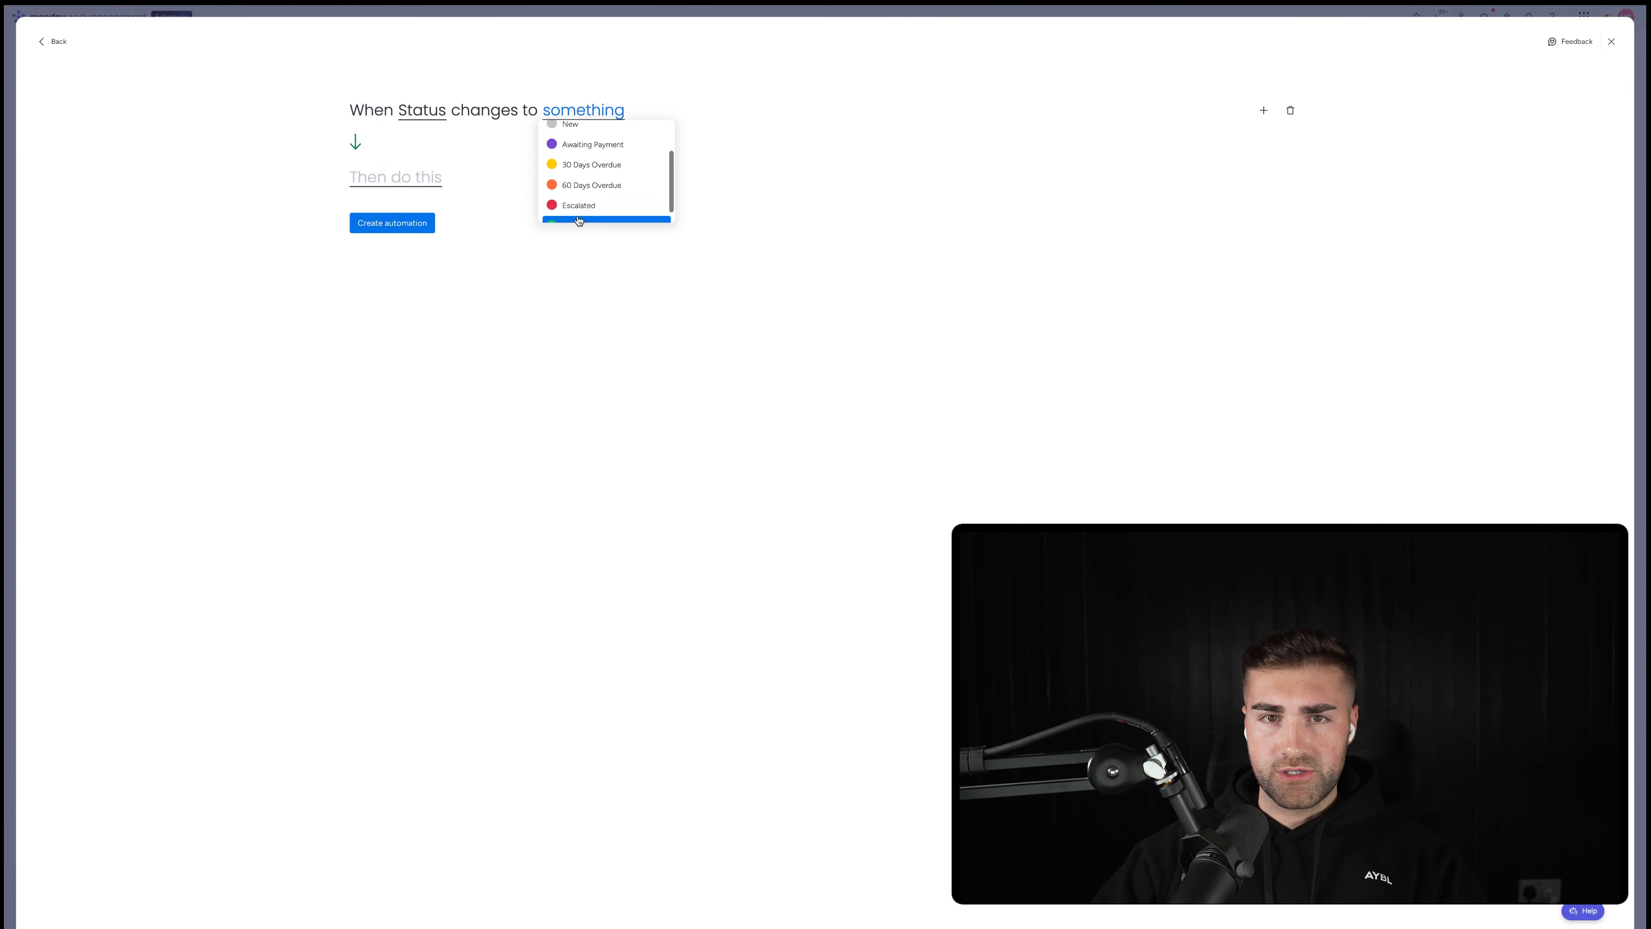
click(579, 207)
- Set the action to move the item to the Escalated Invoices group, and create the automation
click(416, 177)
click(429, 227)
click(524, 183)
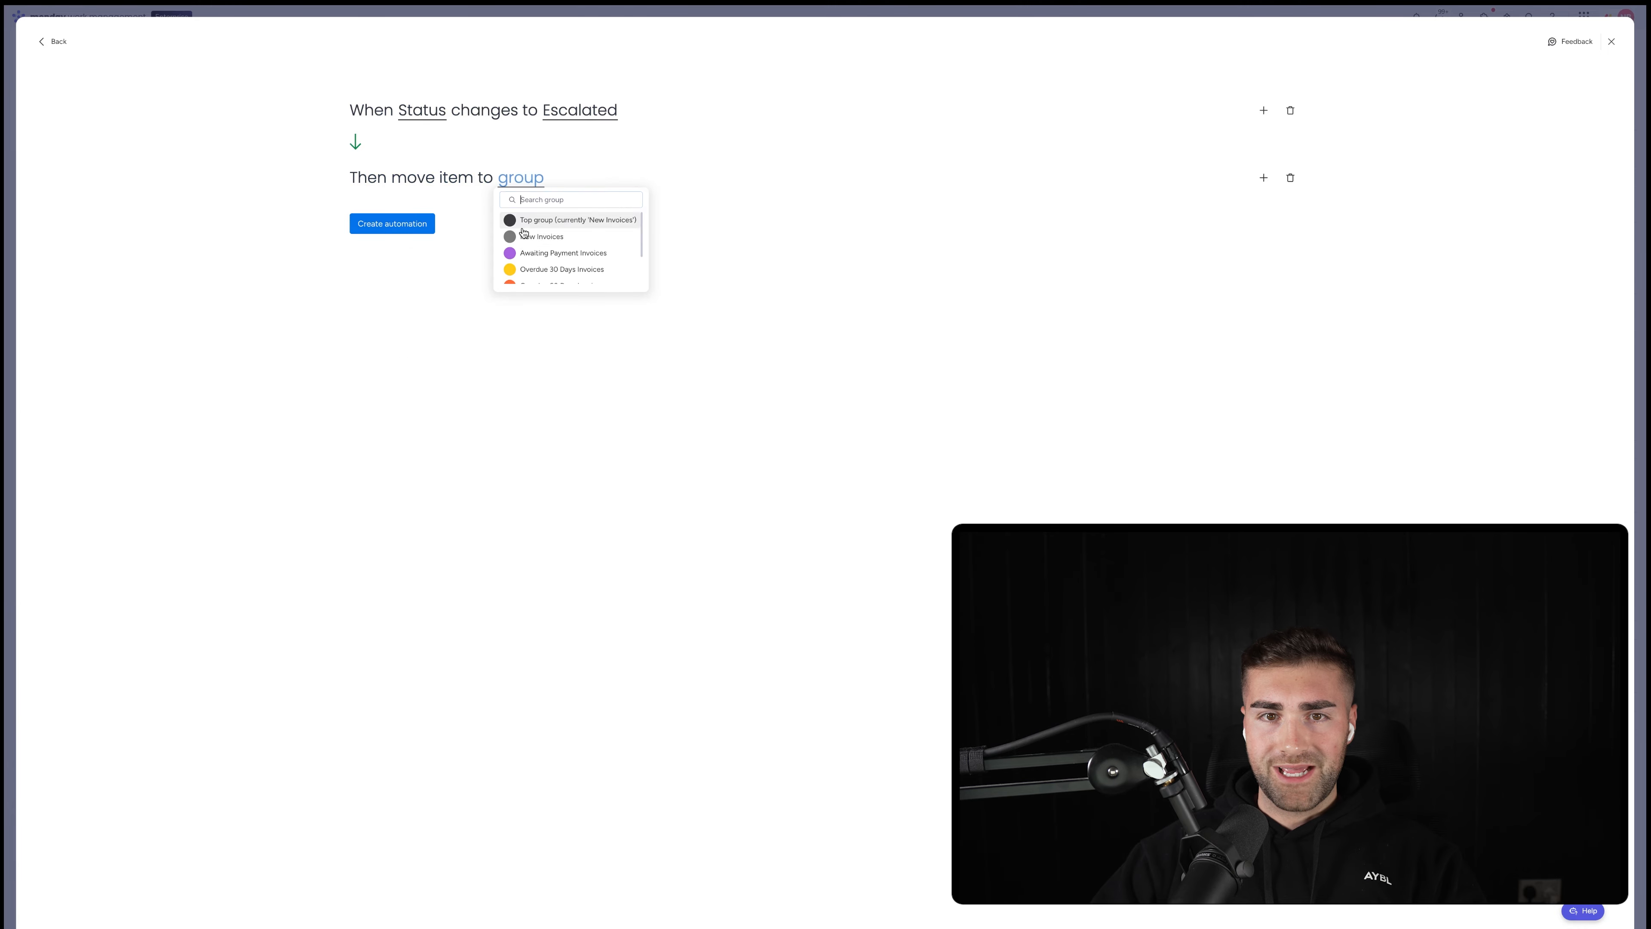
scroll(527, 253, down, 3)
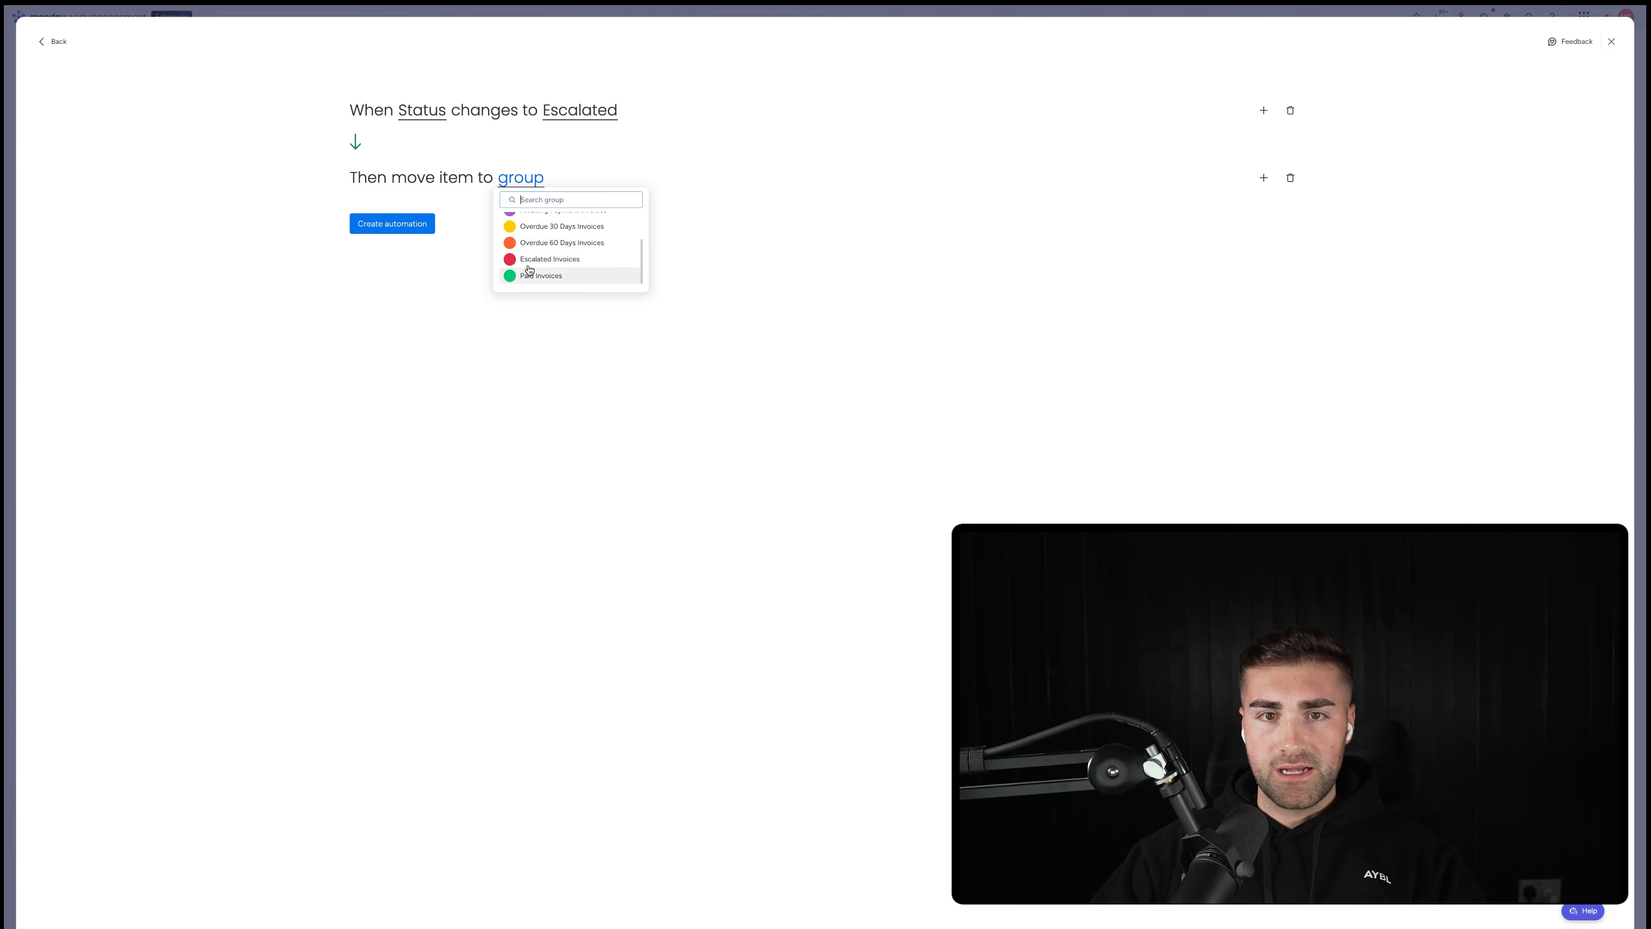
click(531, 261)
click(418, 227)
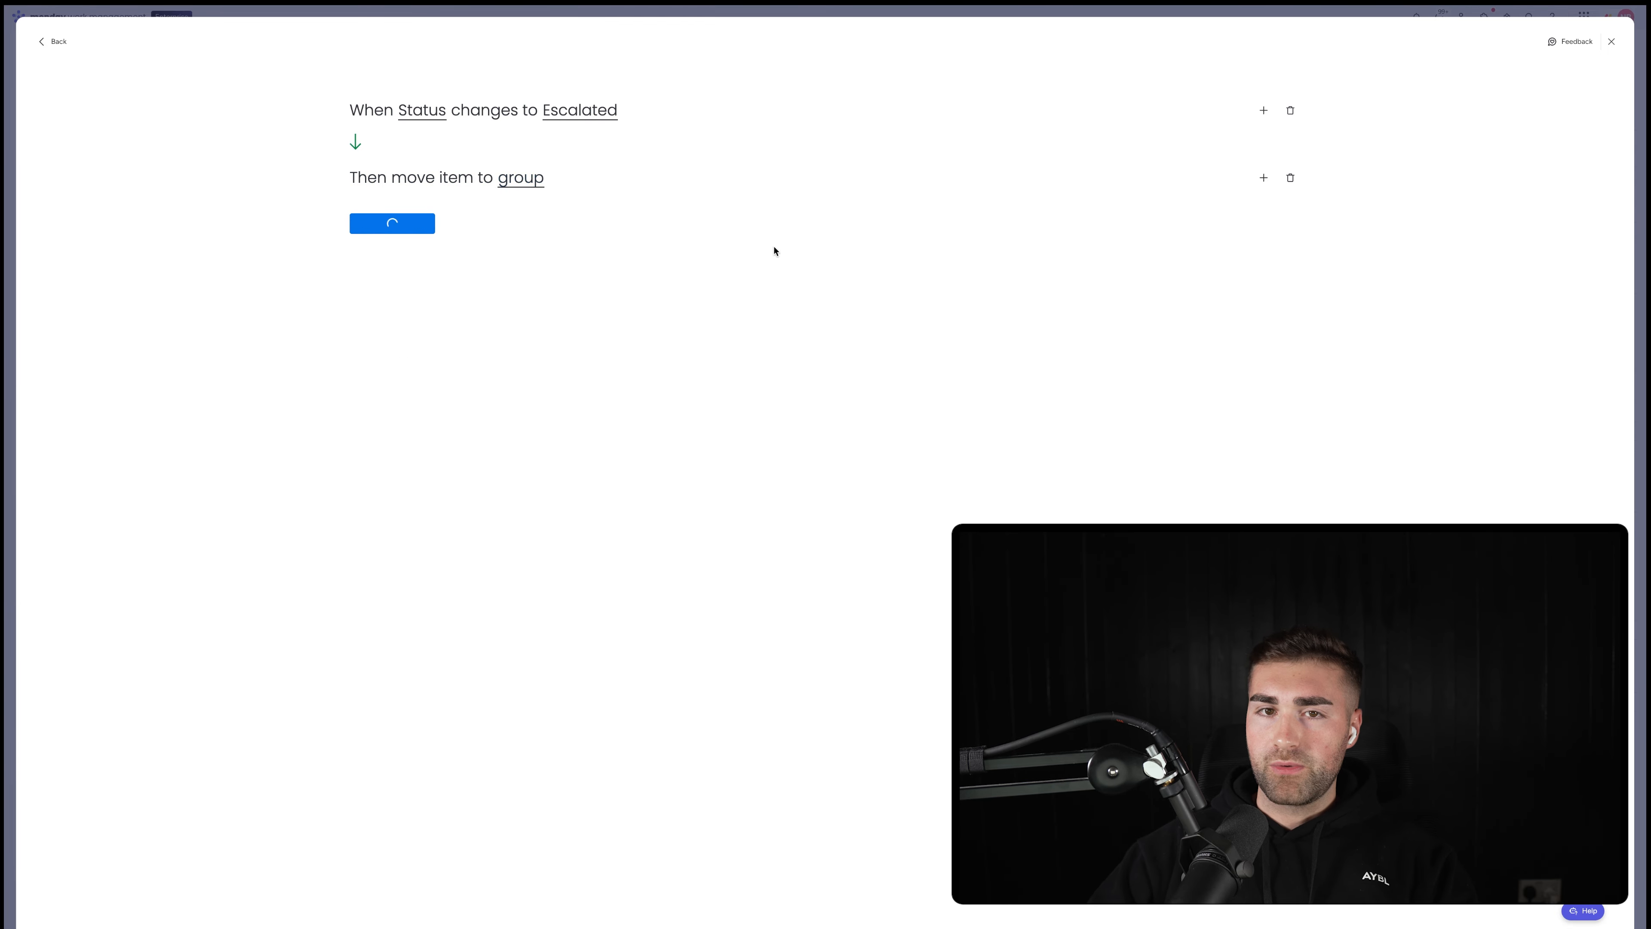
- Start a new custom automation with the trigger Status changes to Paid
click(1582, 91)
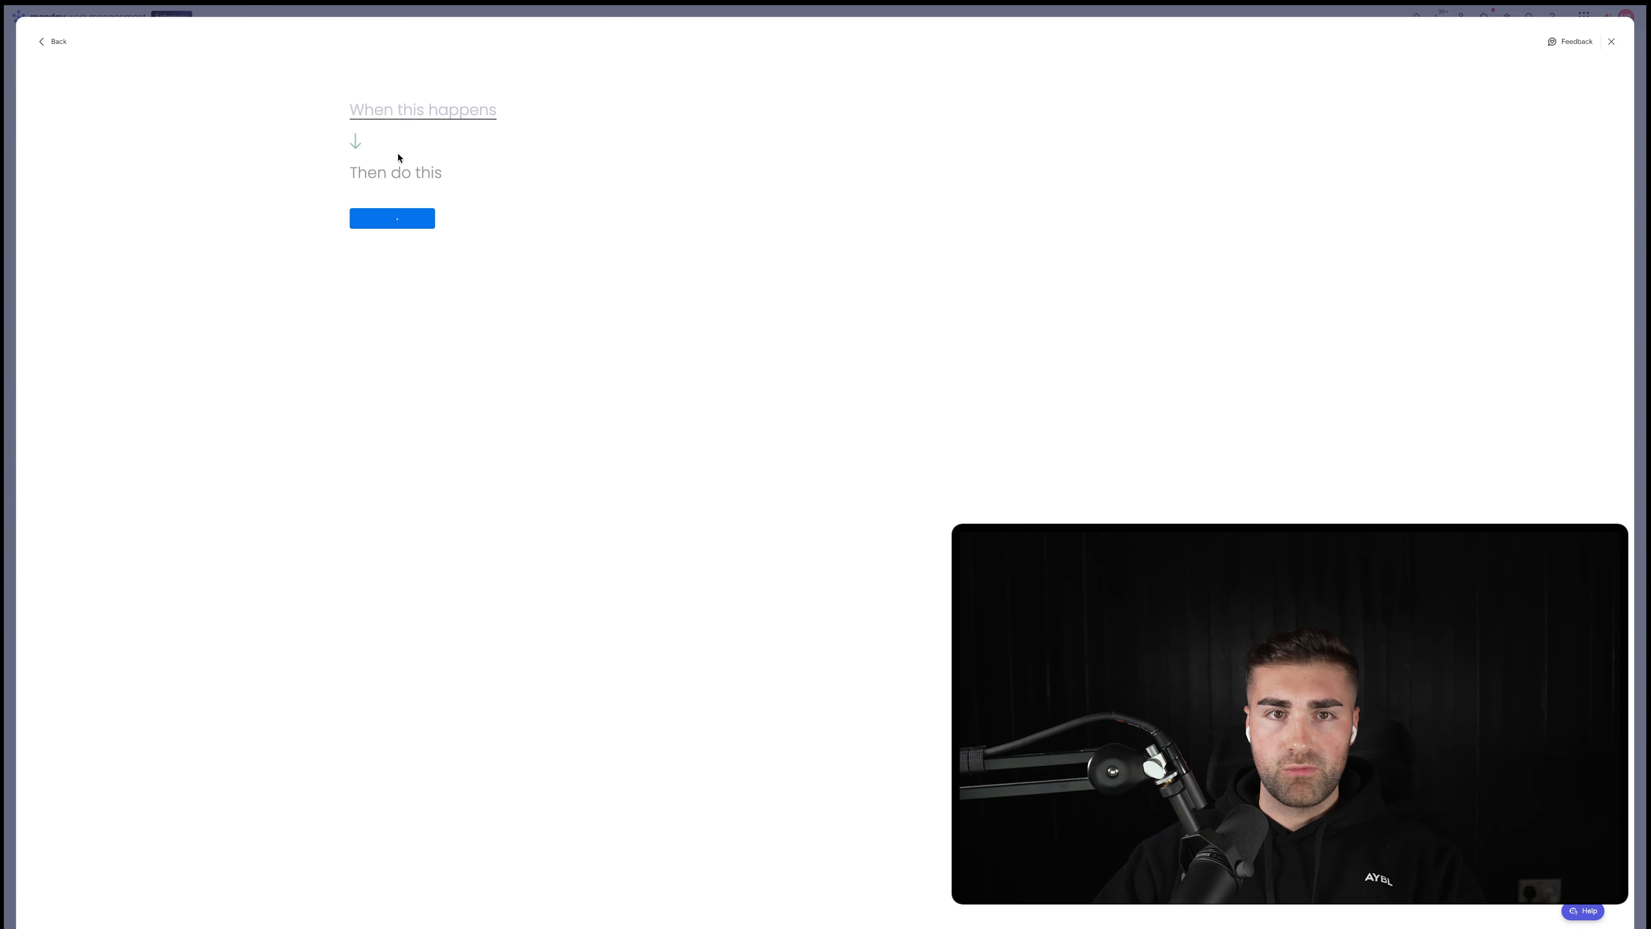
click(399, 110)
click(400, 167)
click(400, 224)
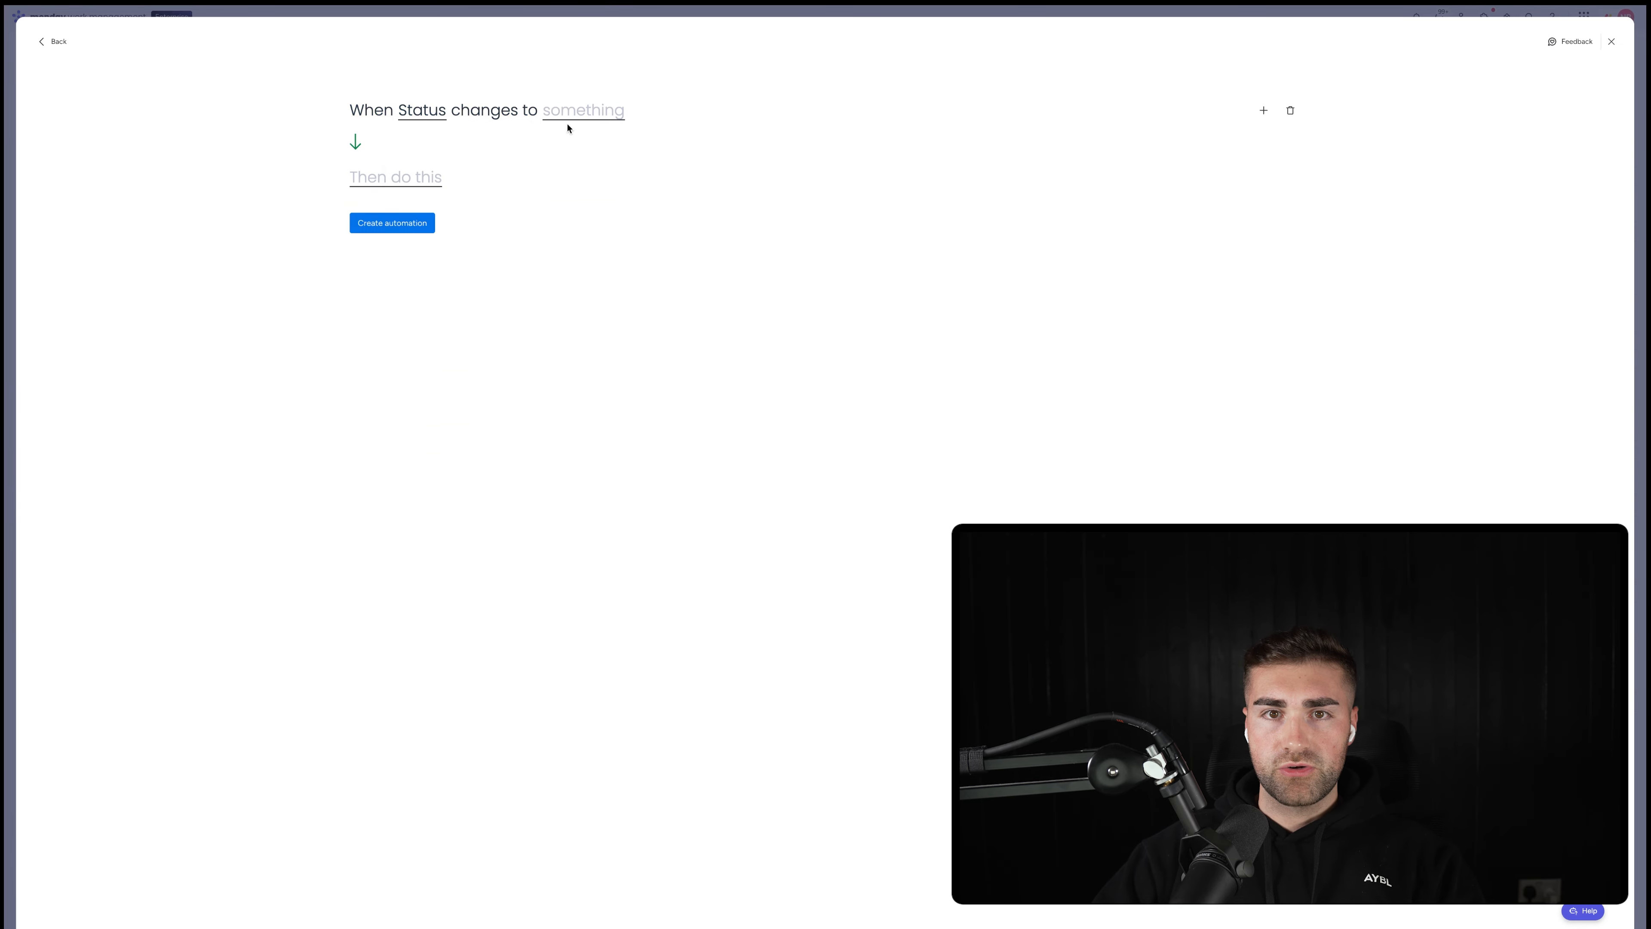
click(579, 111)
click(580, 220)
- Have the Paid automation move the item to the Paid Invoices group, create it, and return to the board
click(365, 179)
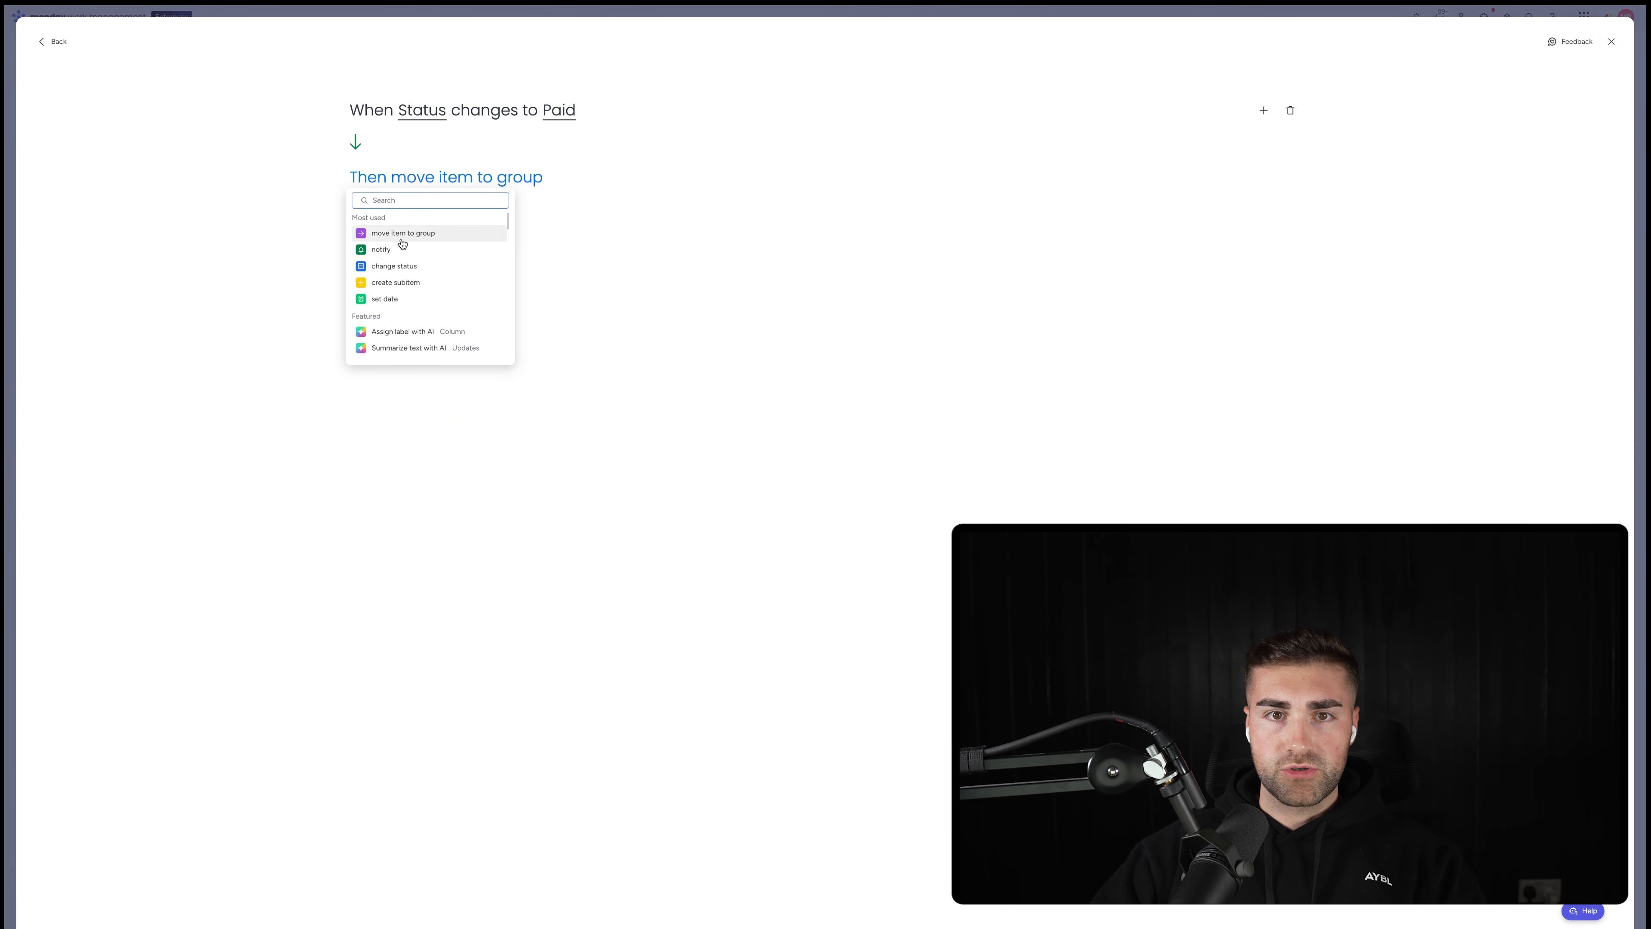
click(405, 243)
click(524, 179)
click(530, 287)
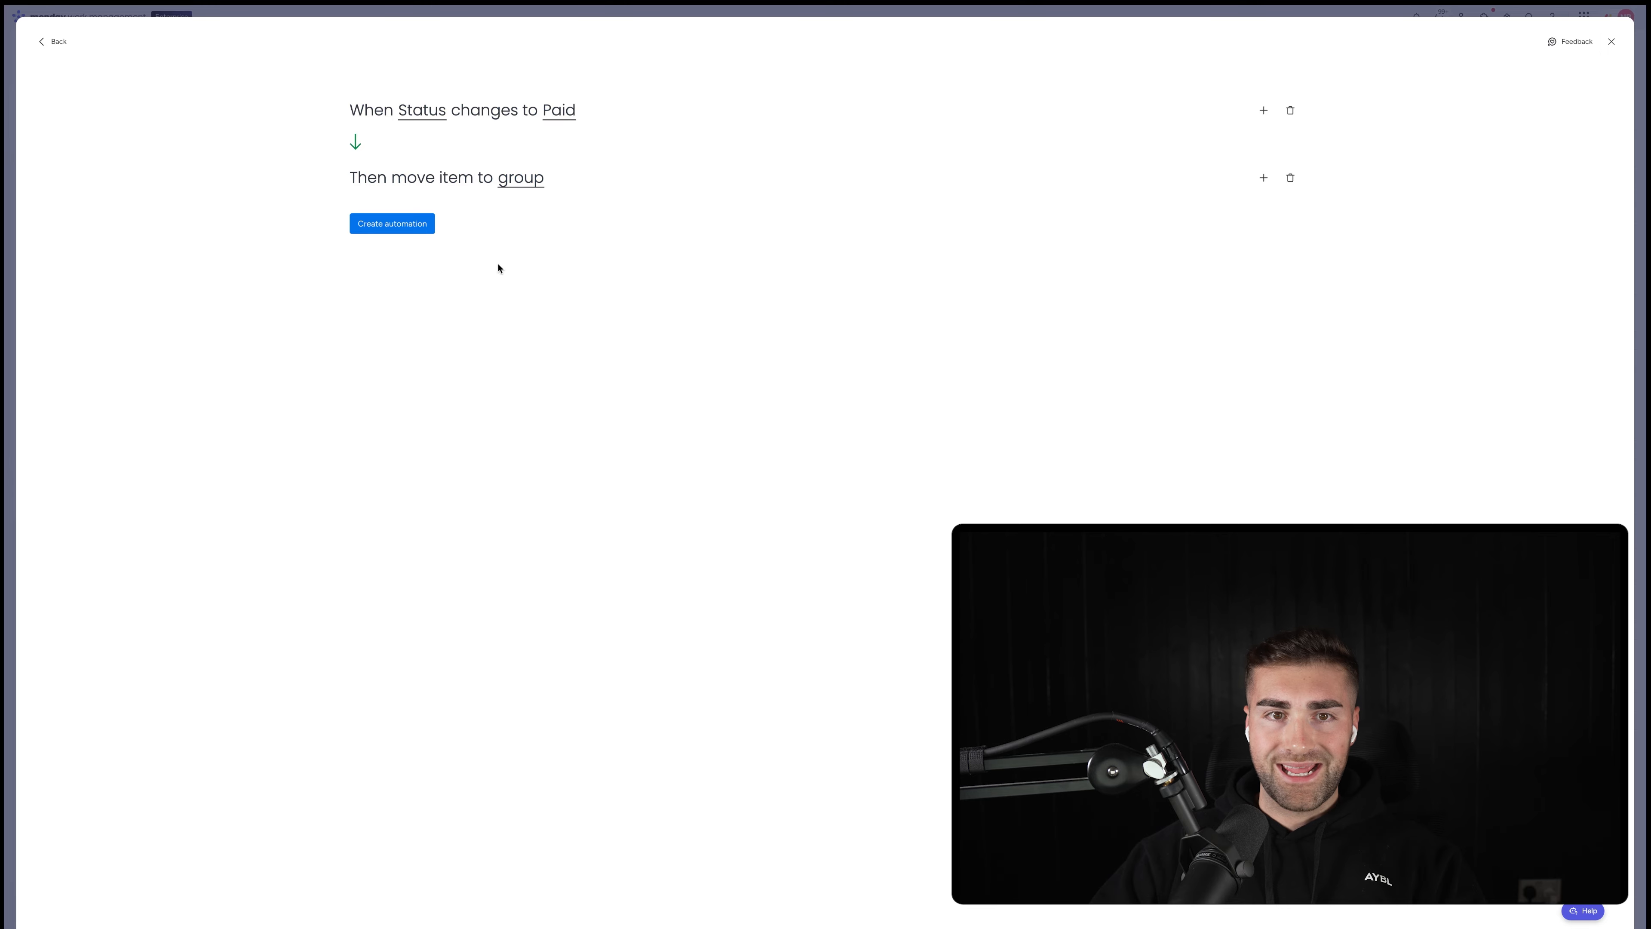
click(417, 230)
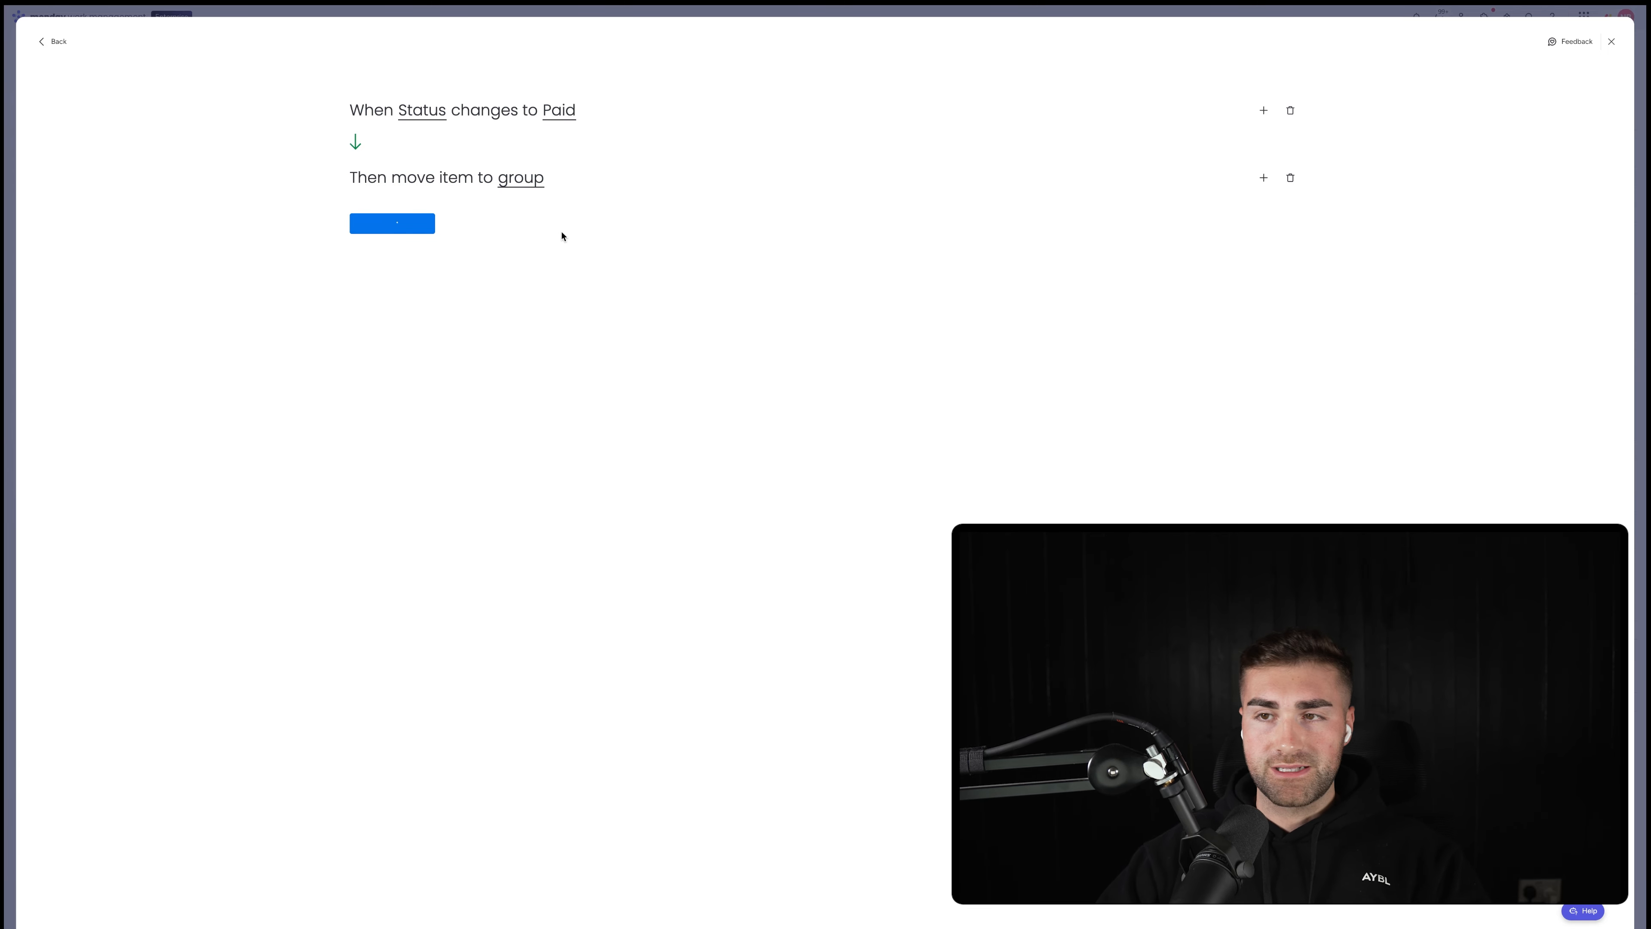
key(Escape)
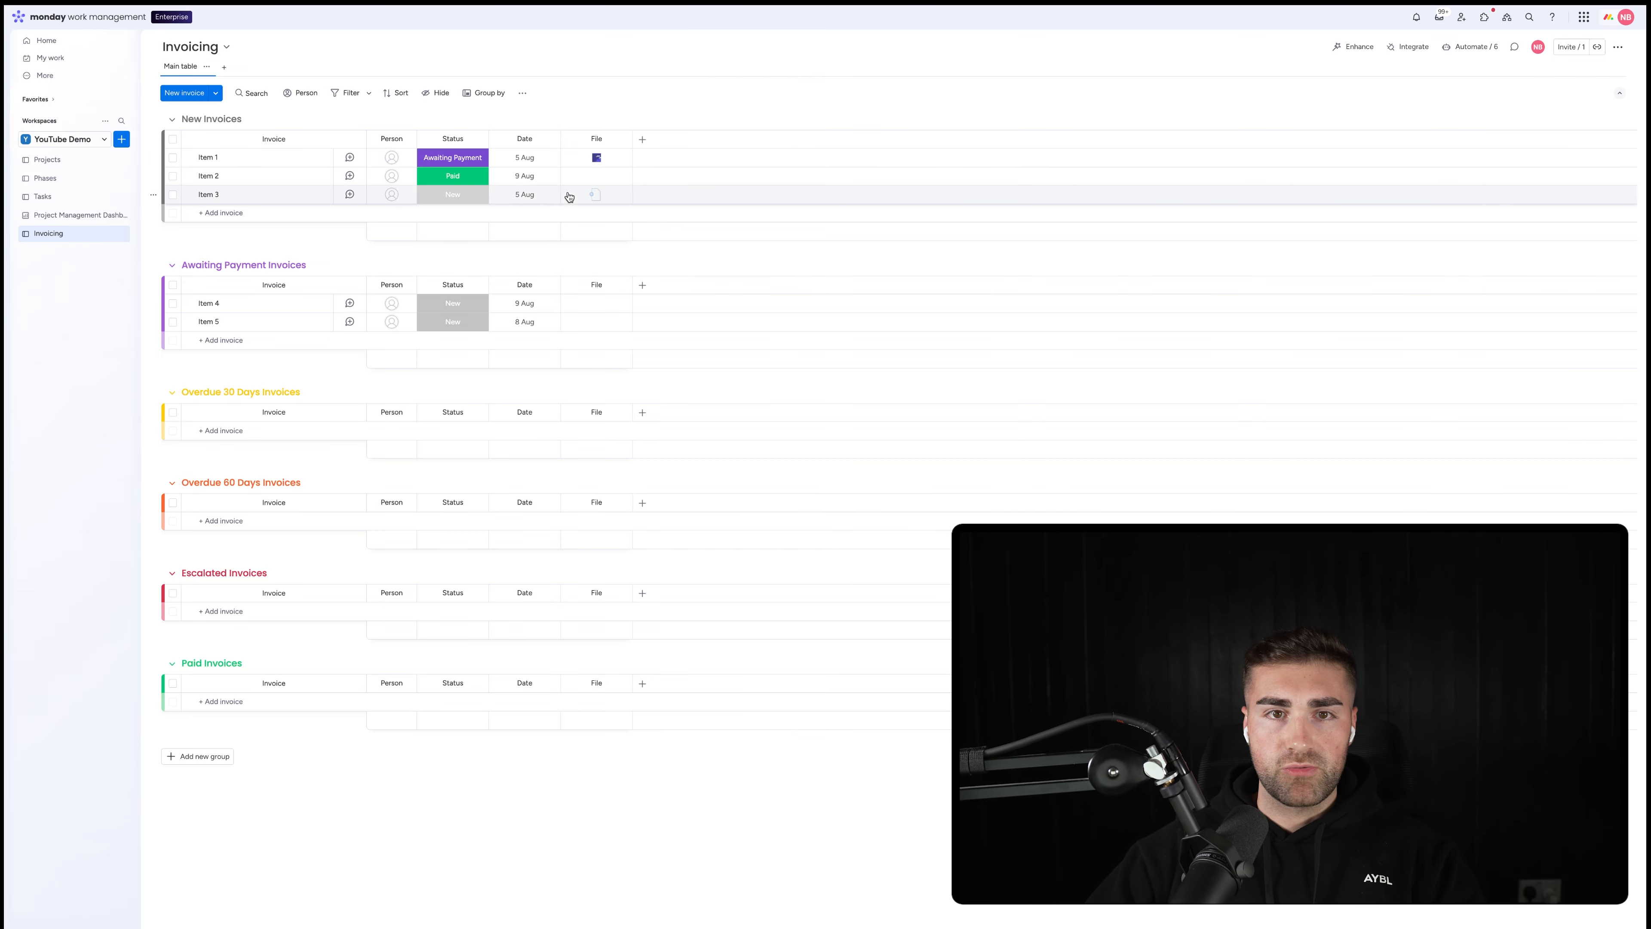
- Test the automations by setting Item 3's status to Awaiting Payment, Item 1's to Paid and Item 2's to Escalated
click(452, 194)
click(448, 253)
click(452, 157)
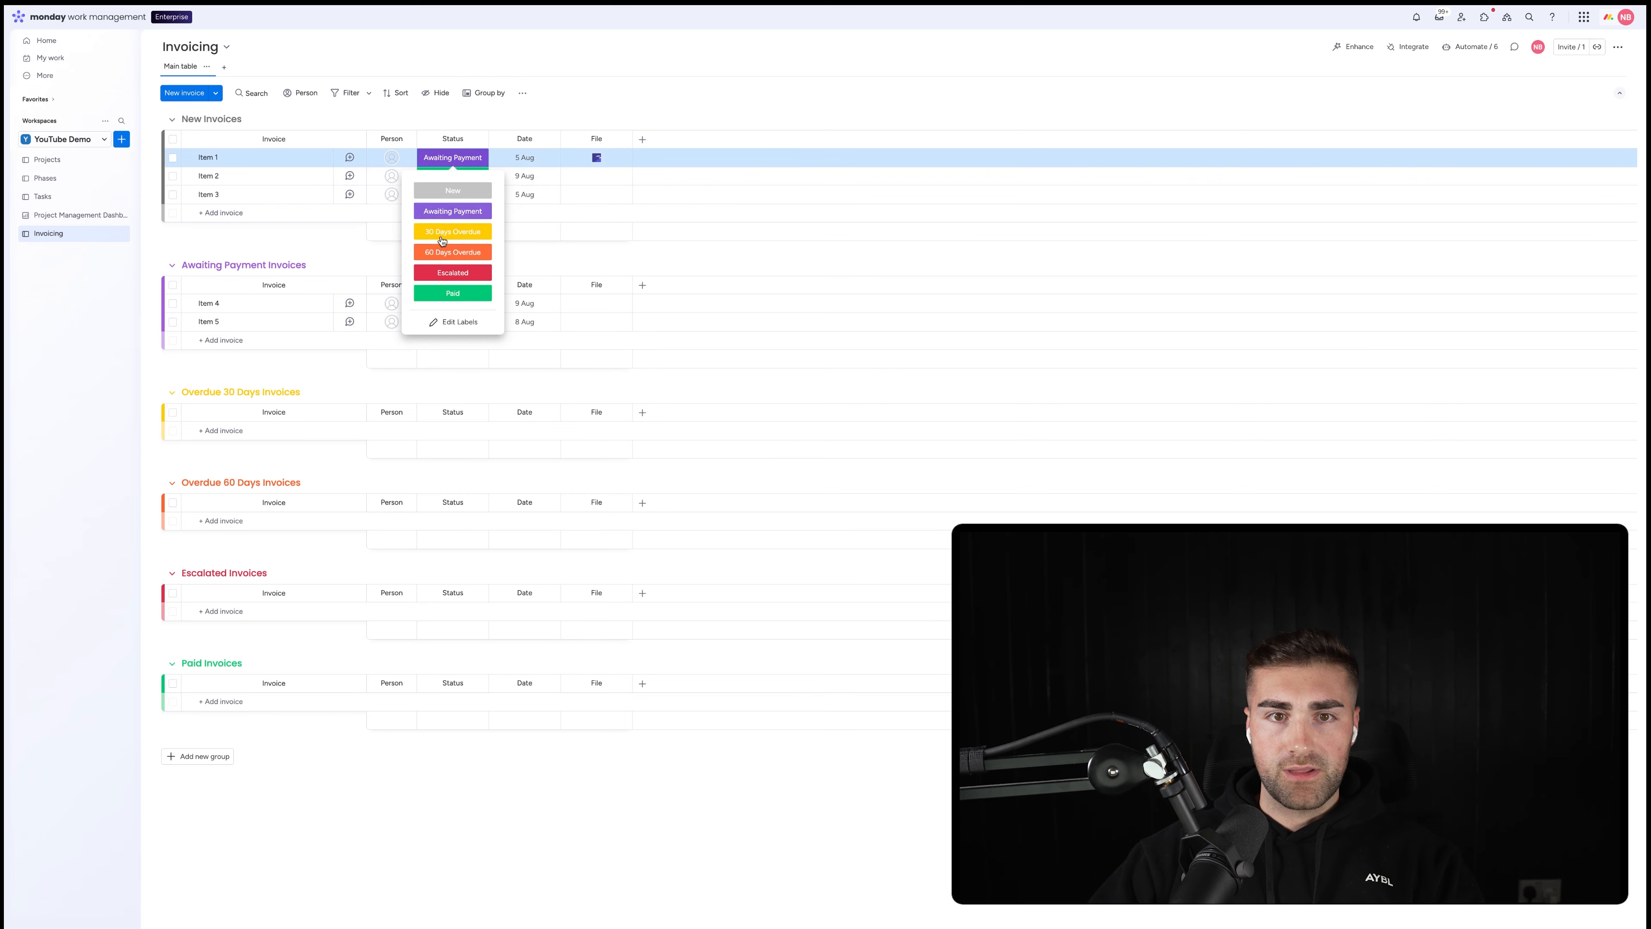
click(453, 293)
click(451, 192)
click(447, 178)
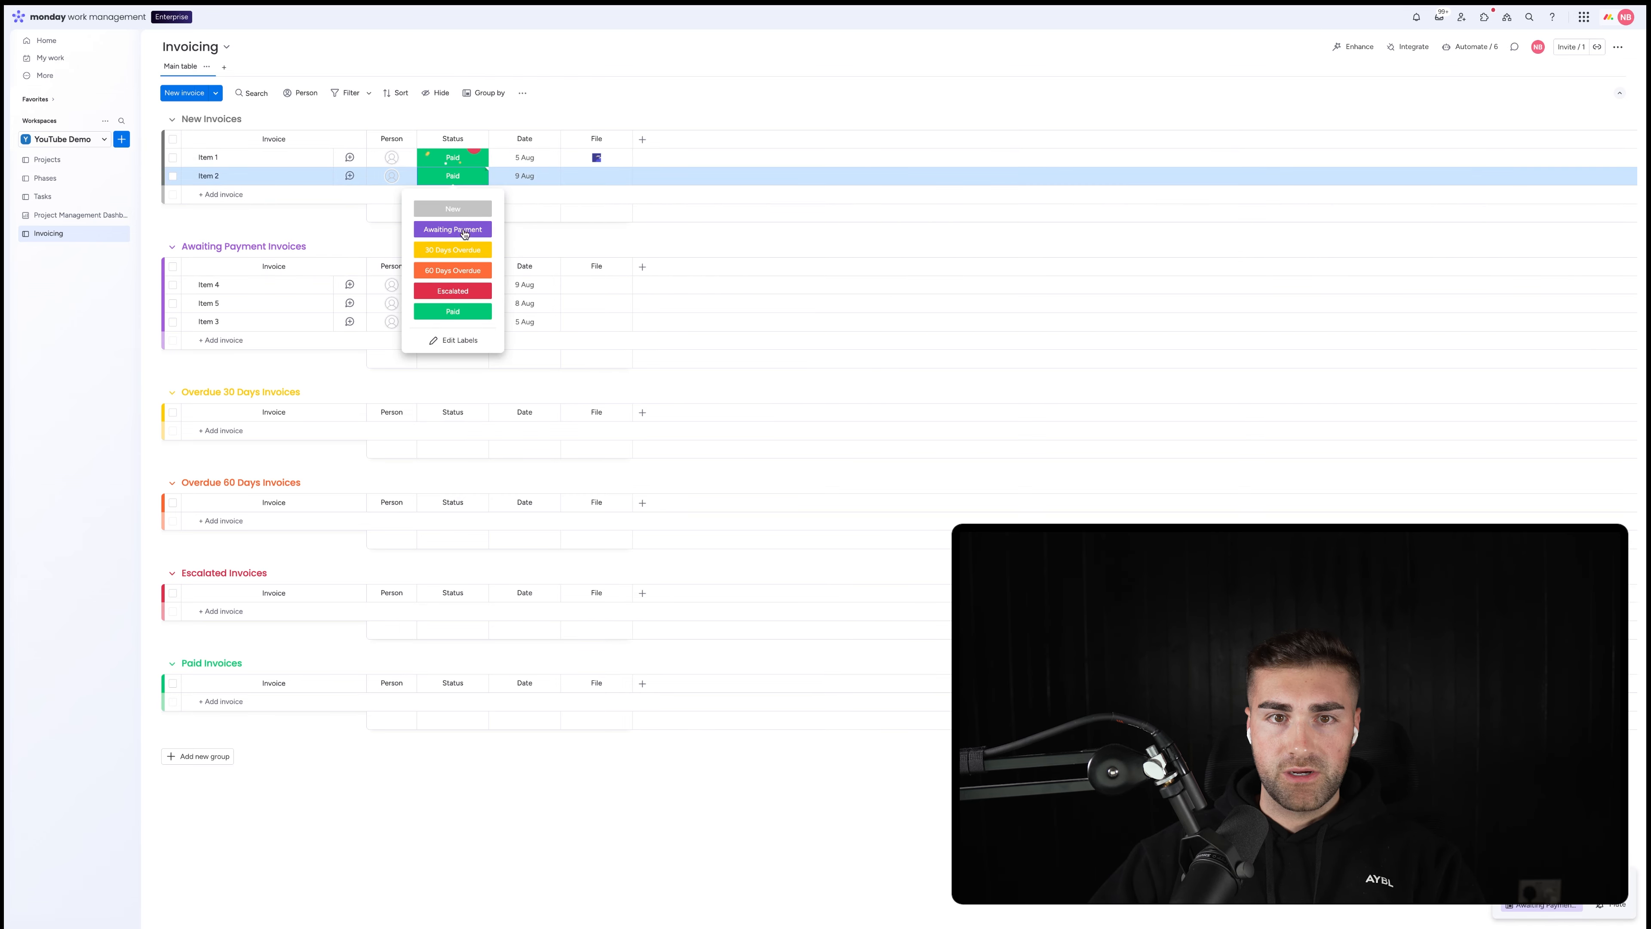
click(463, 292)
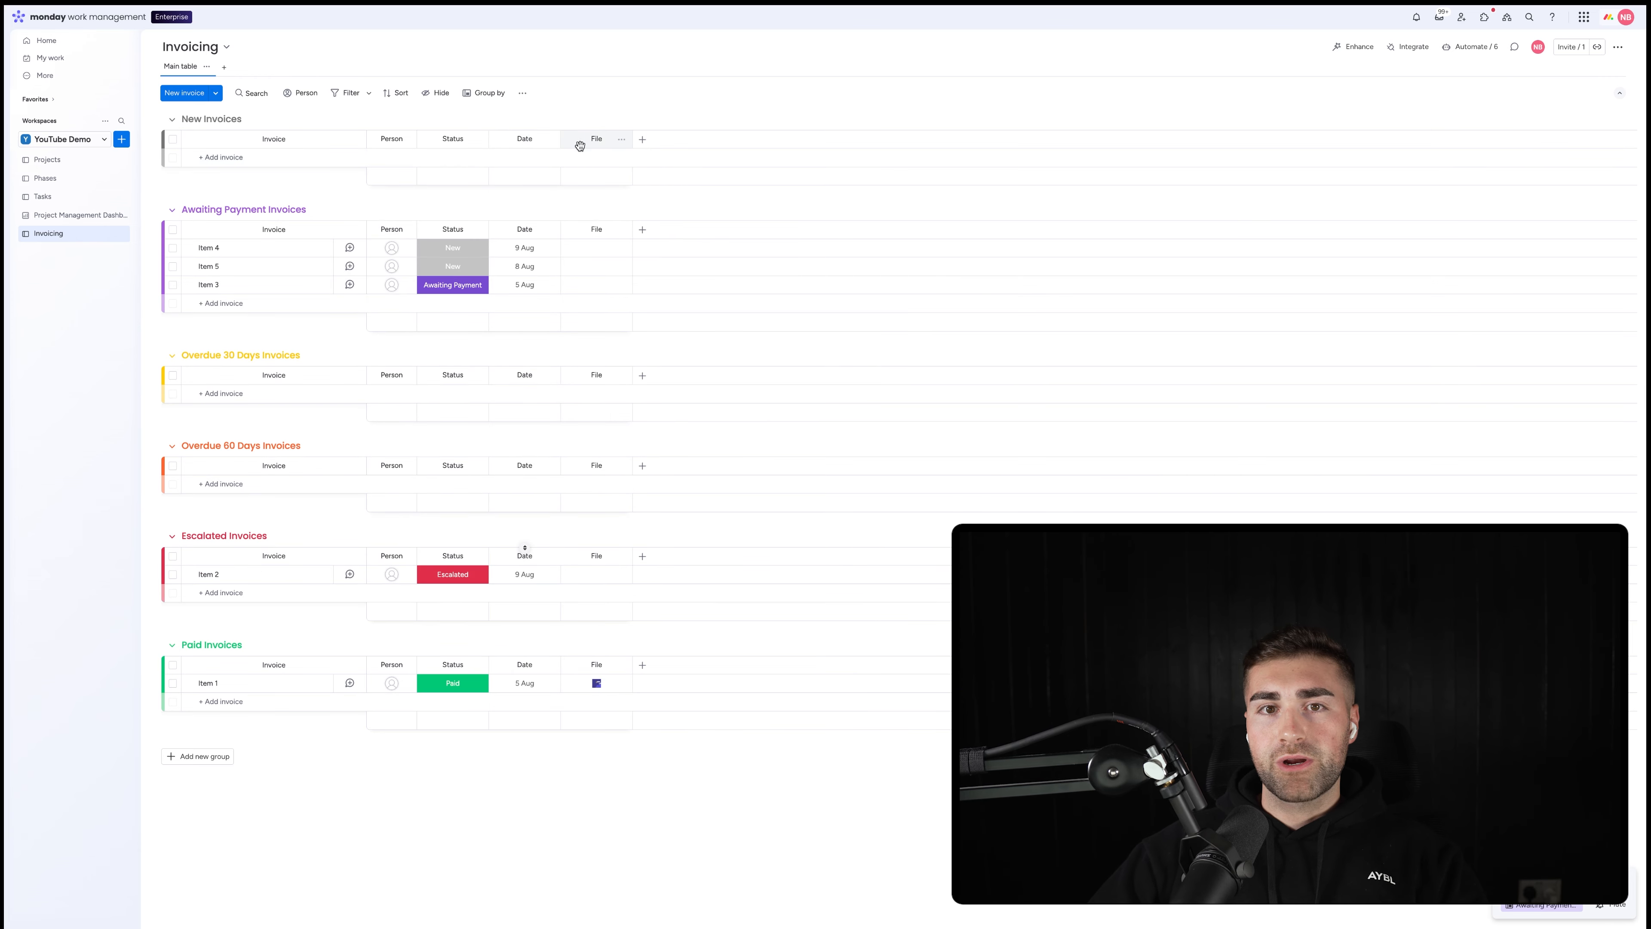
- Rename the Date column as Date Created
click(531, 139)
text(Create)
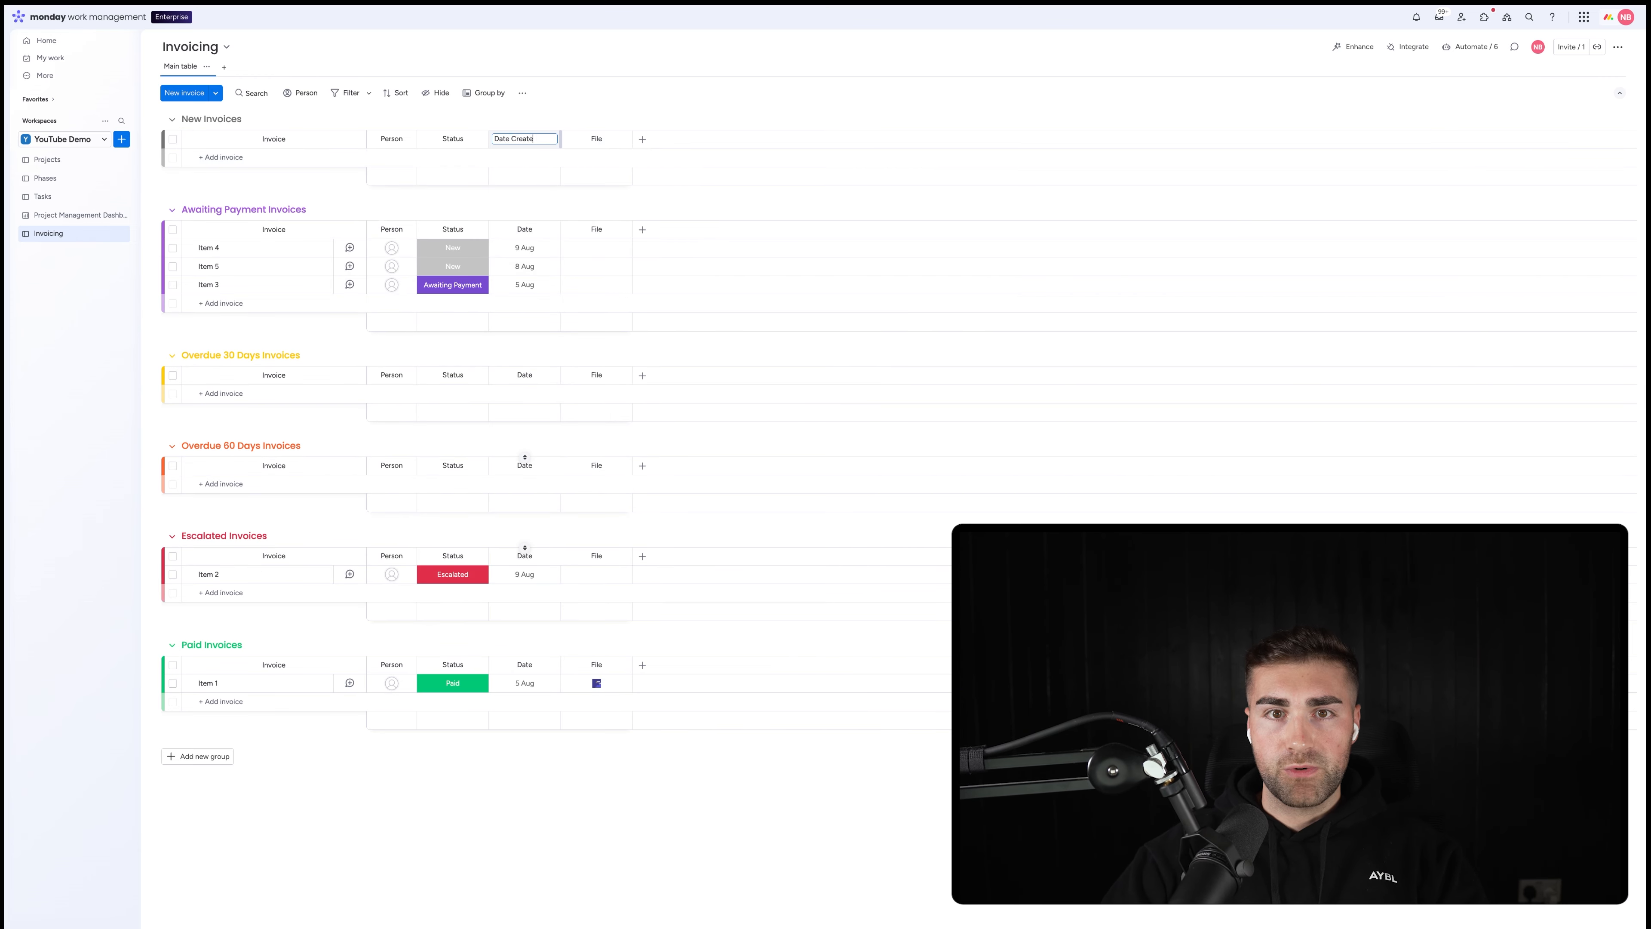
text(d)
key(Return)
- Restrict who can edit the Date Created column
click(549, 140)
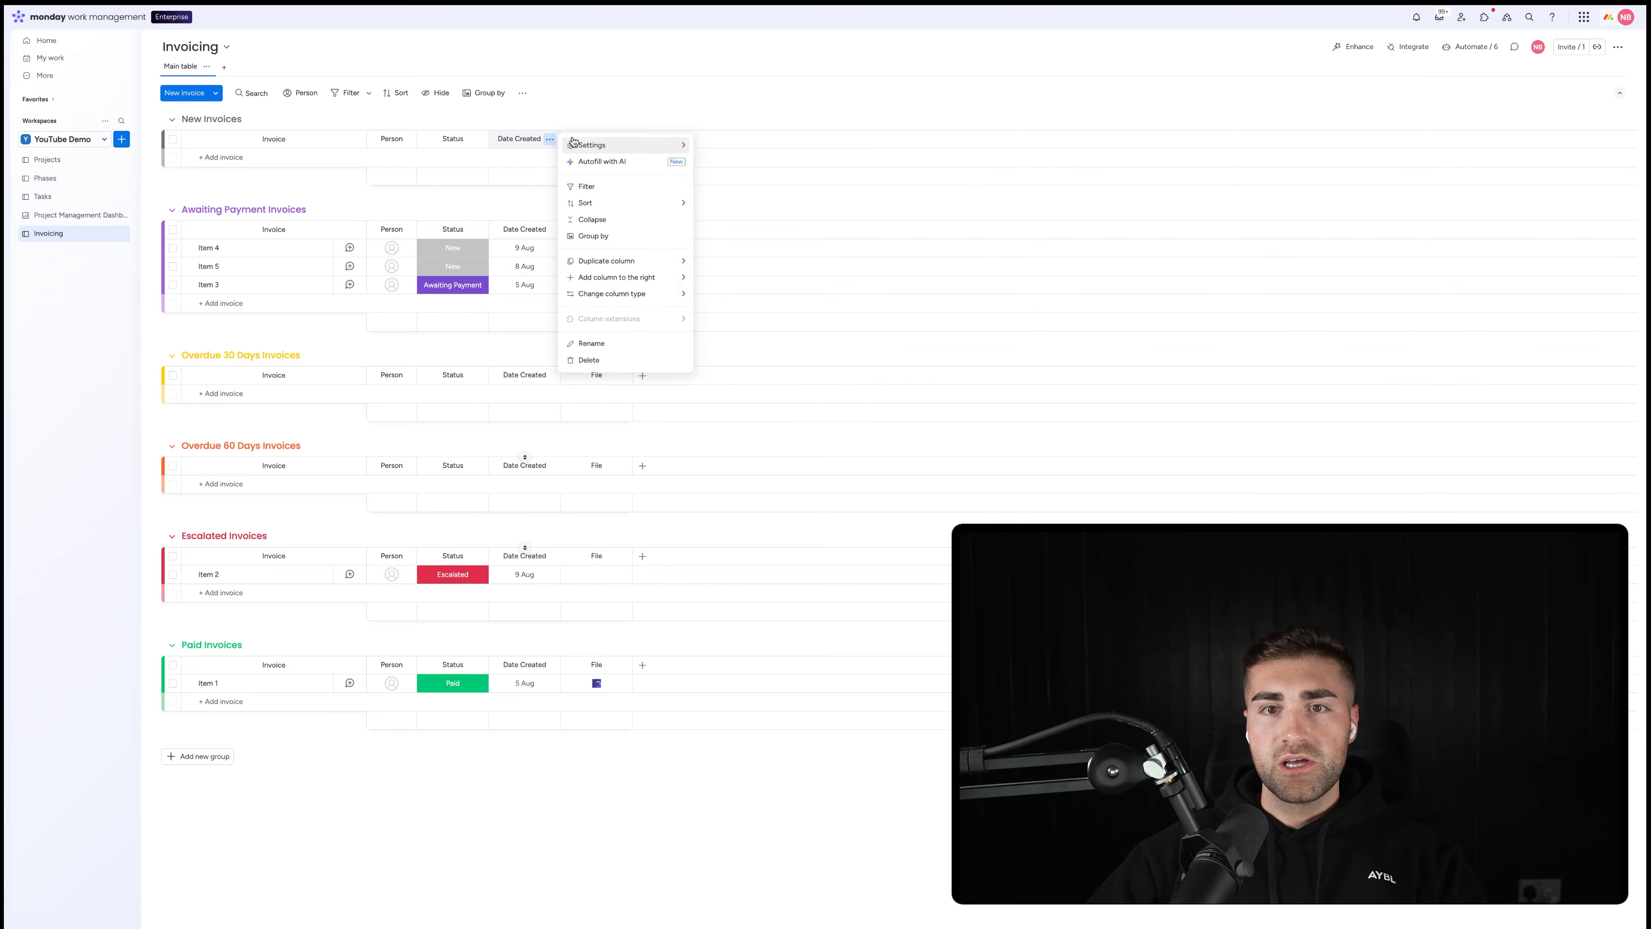
mouse_move(585, 145)
click(729, 230)
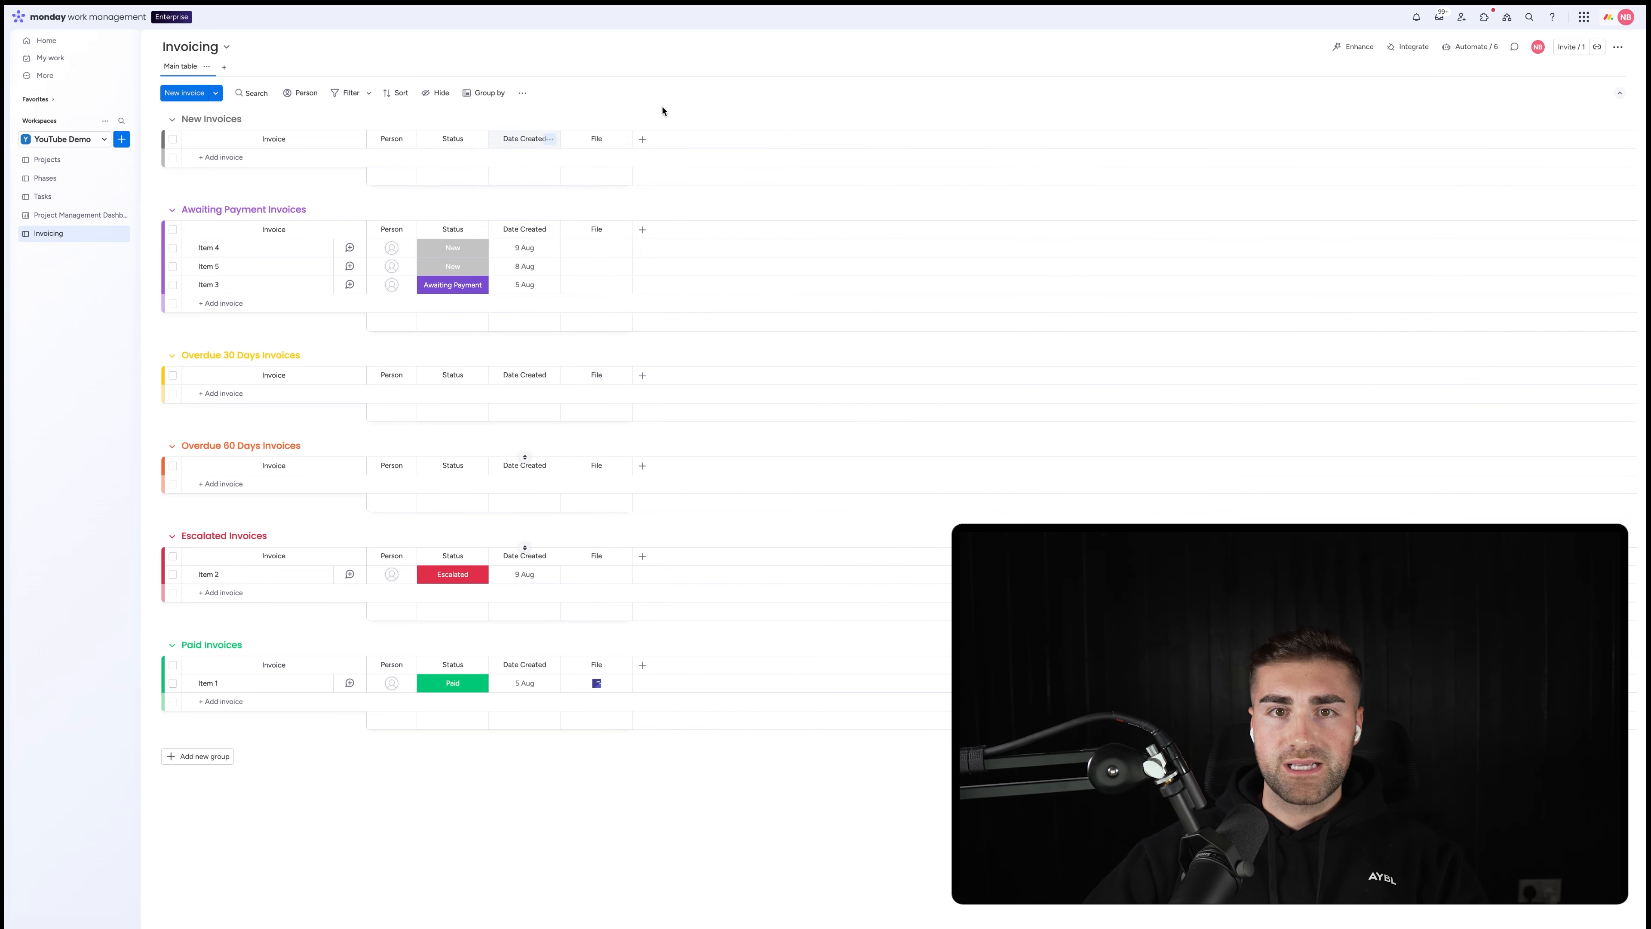
- Add a Date-type column to the board and name it Date Paid
click(643, 140)
text(date)
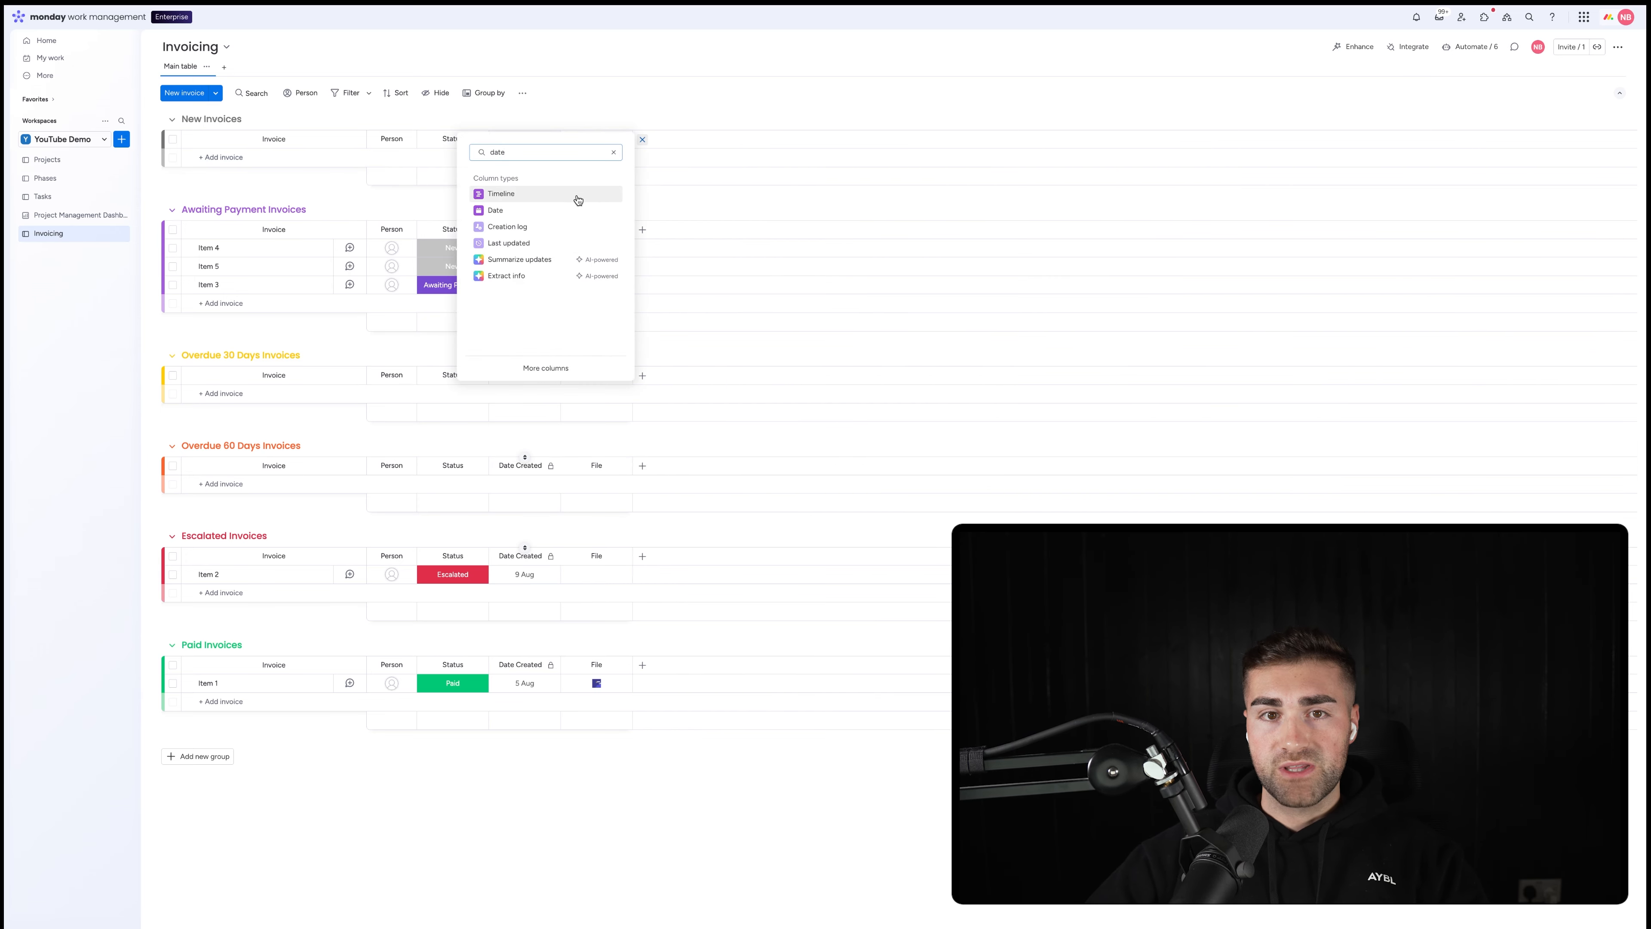
click(559, 211)
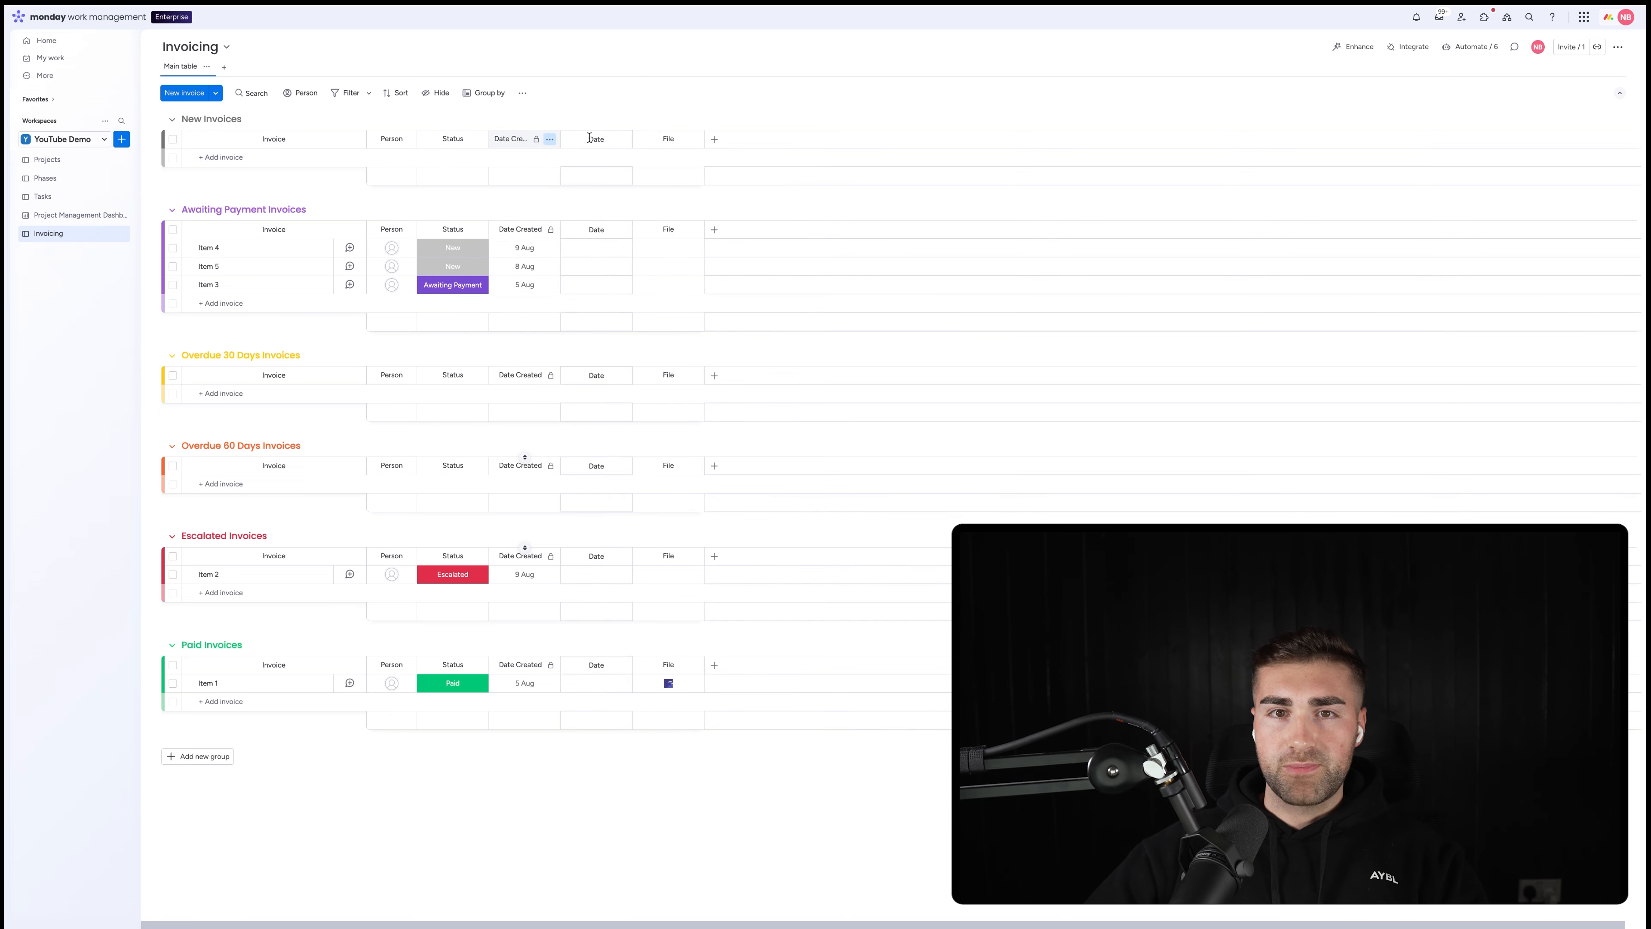
click(589, 138)
text(Paid)
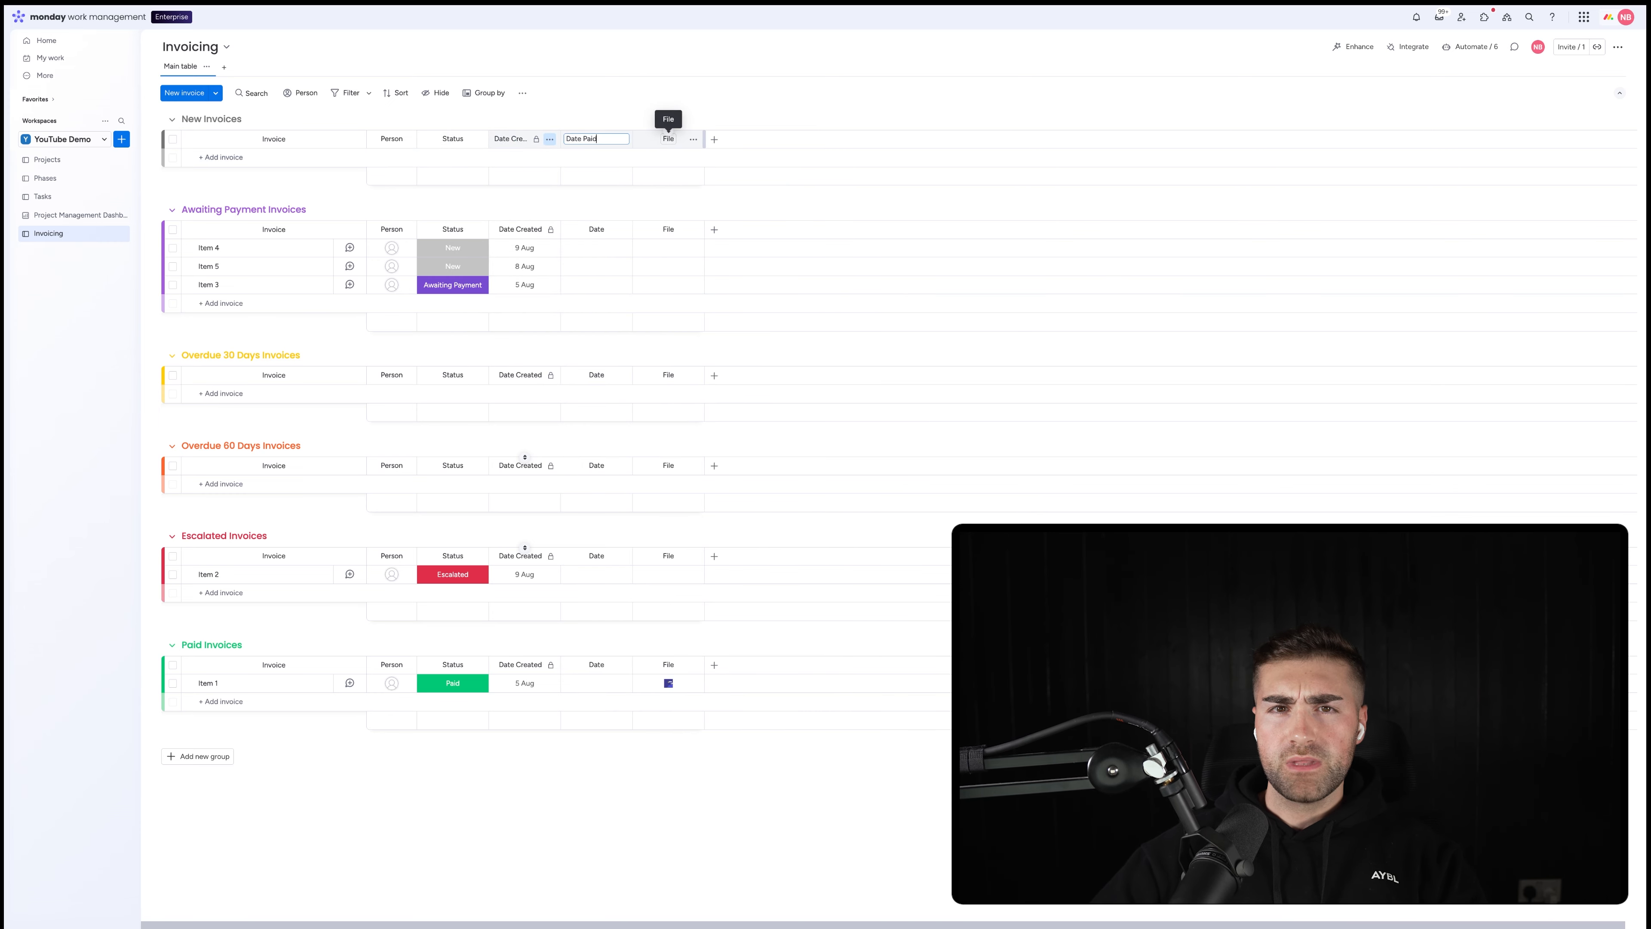
key(Return)
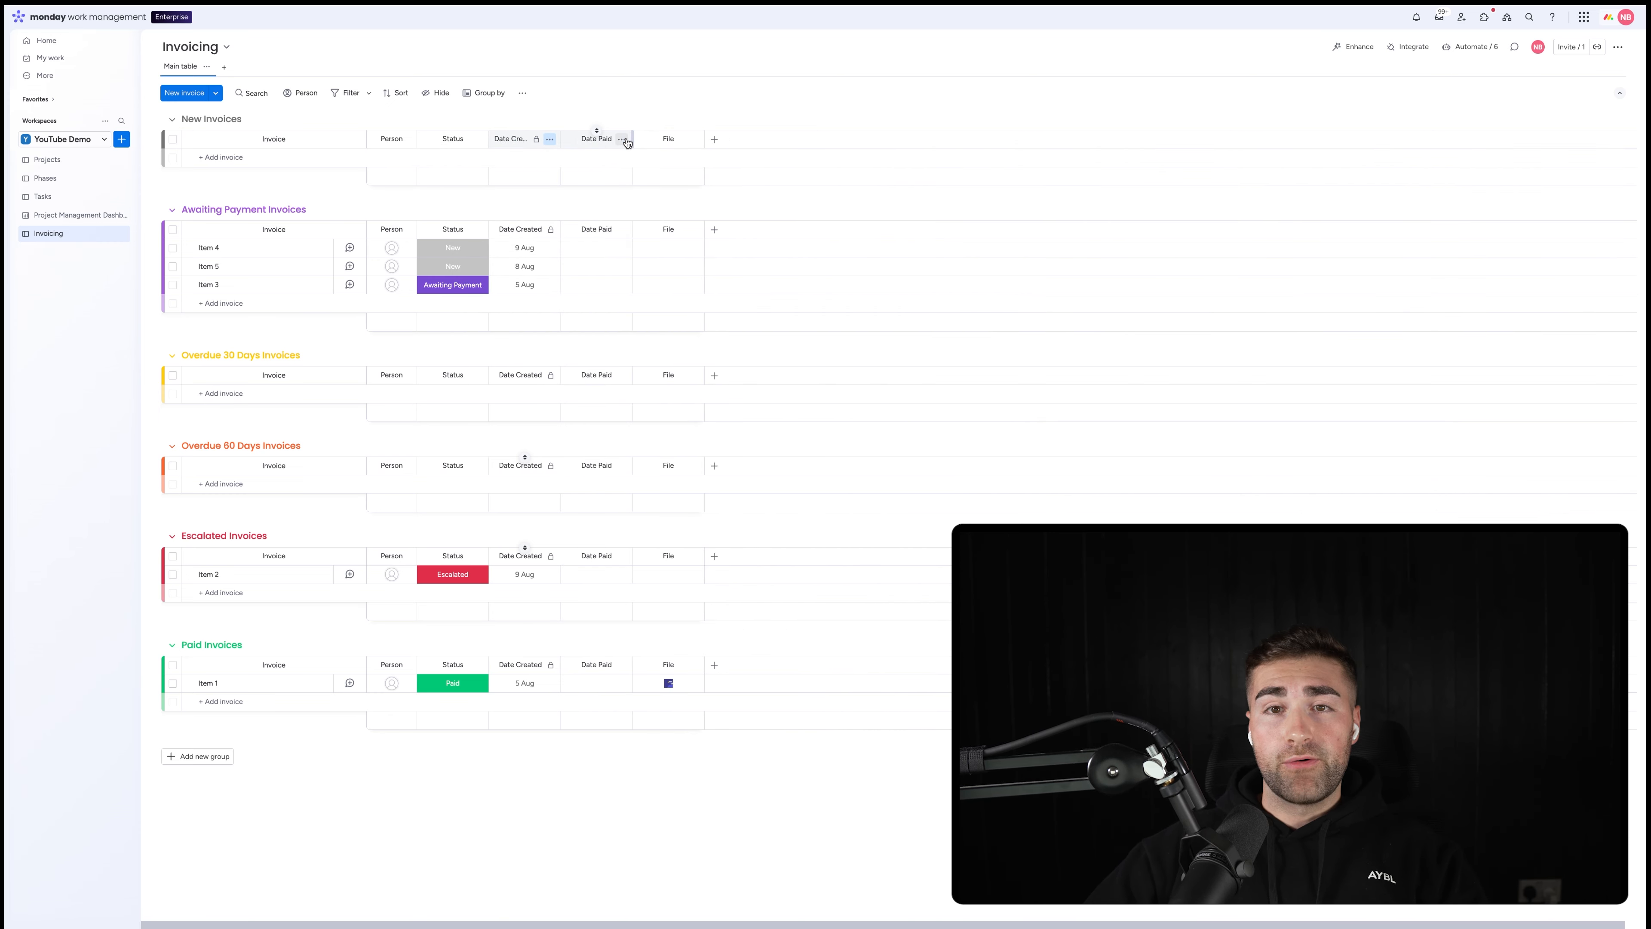
- Restrict who can edit the Date Paid column
click(622, 139)
mouse_move(740, 148)
click(834, 229)
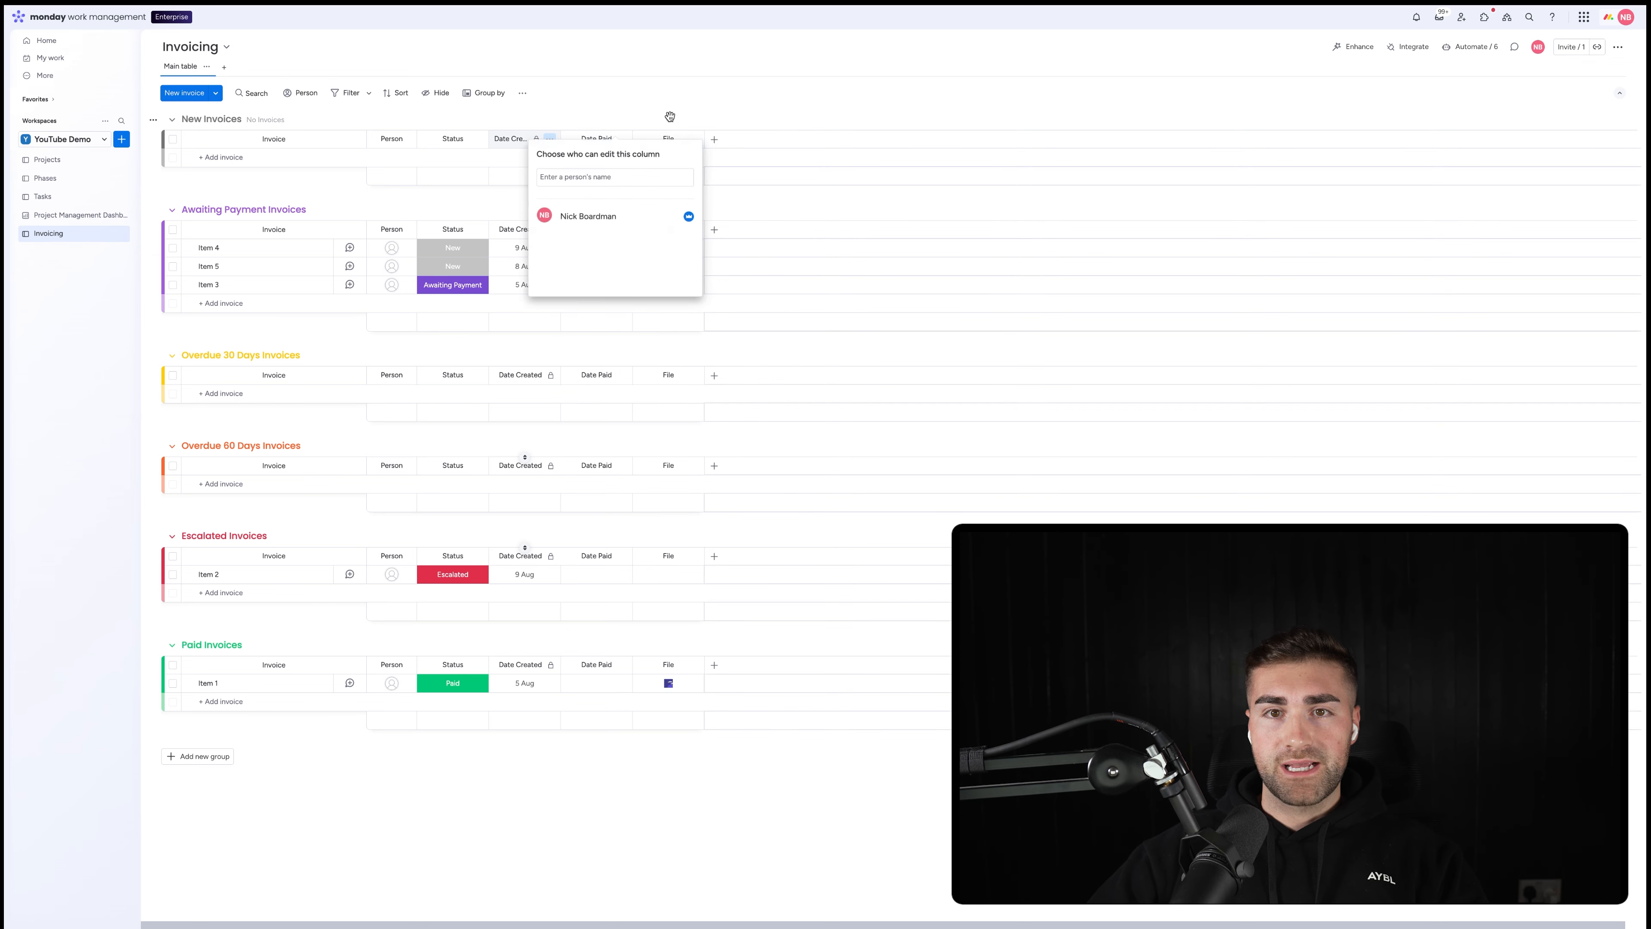
- Add a Formula column and have the AI assistant build its formula for the difference in days between Date Created and Date Paid
click(715, 140)
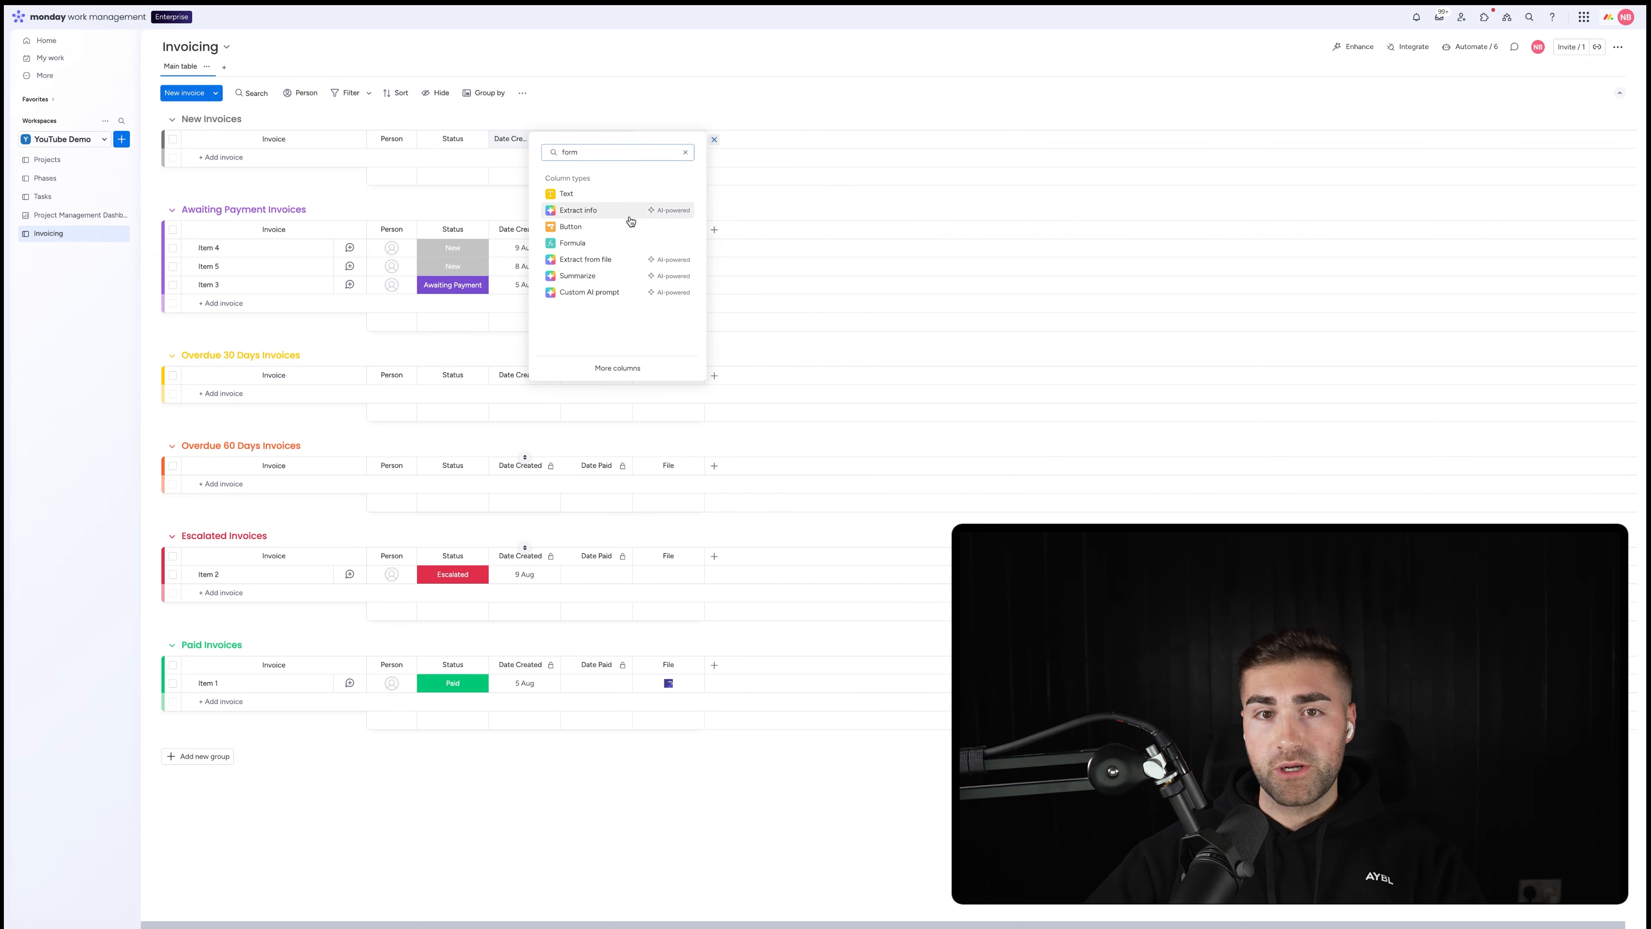
click(621, 244)
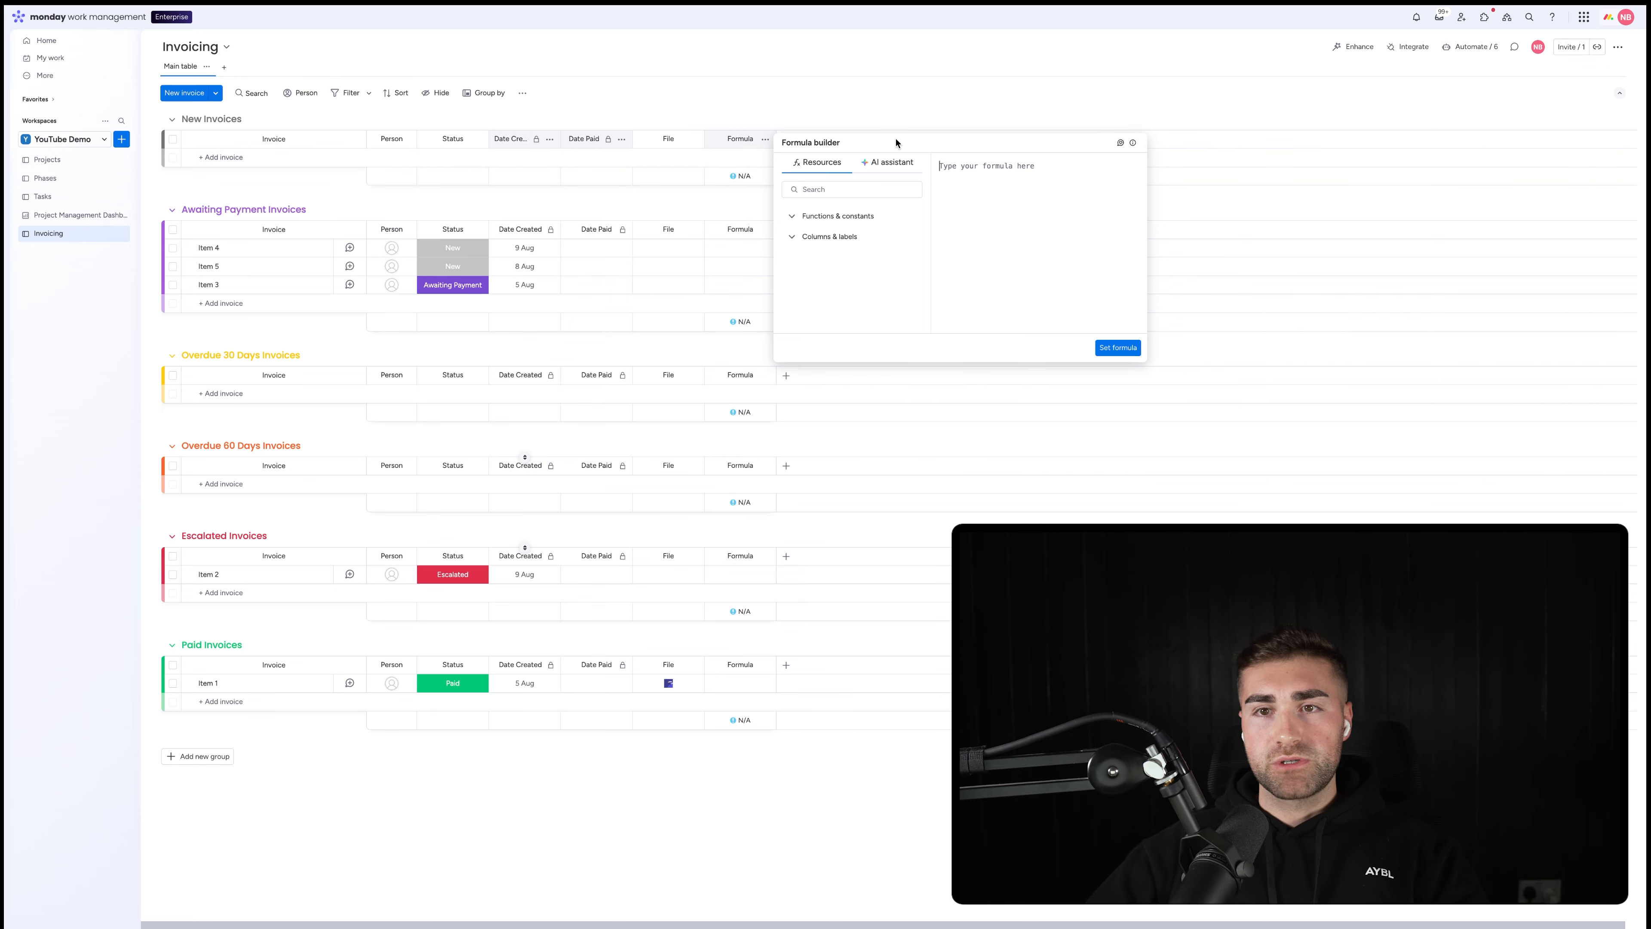
click(889, 162)
text(give me the difference in days betwen date created and date p)
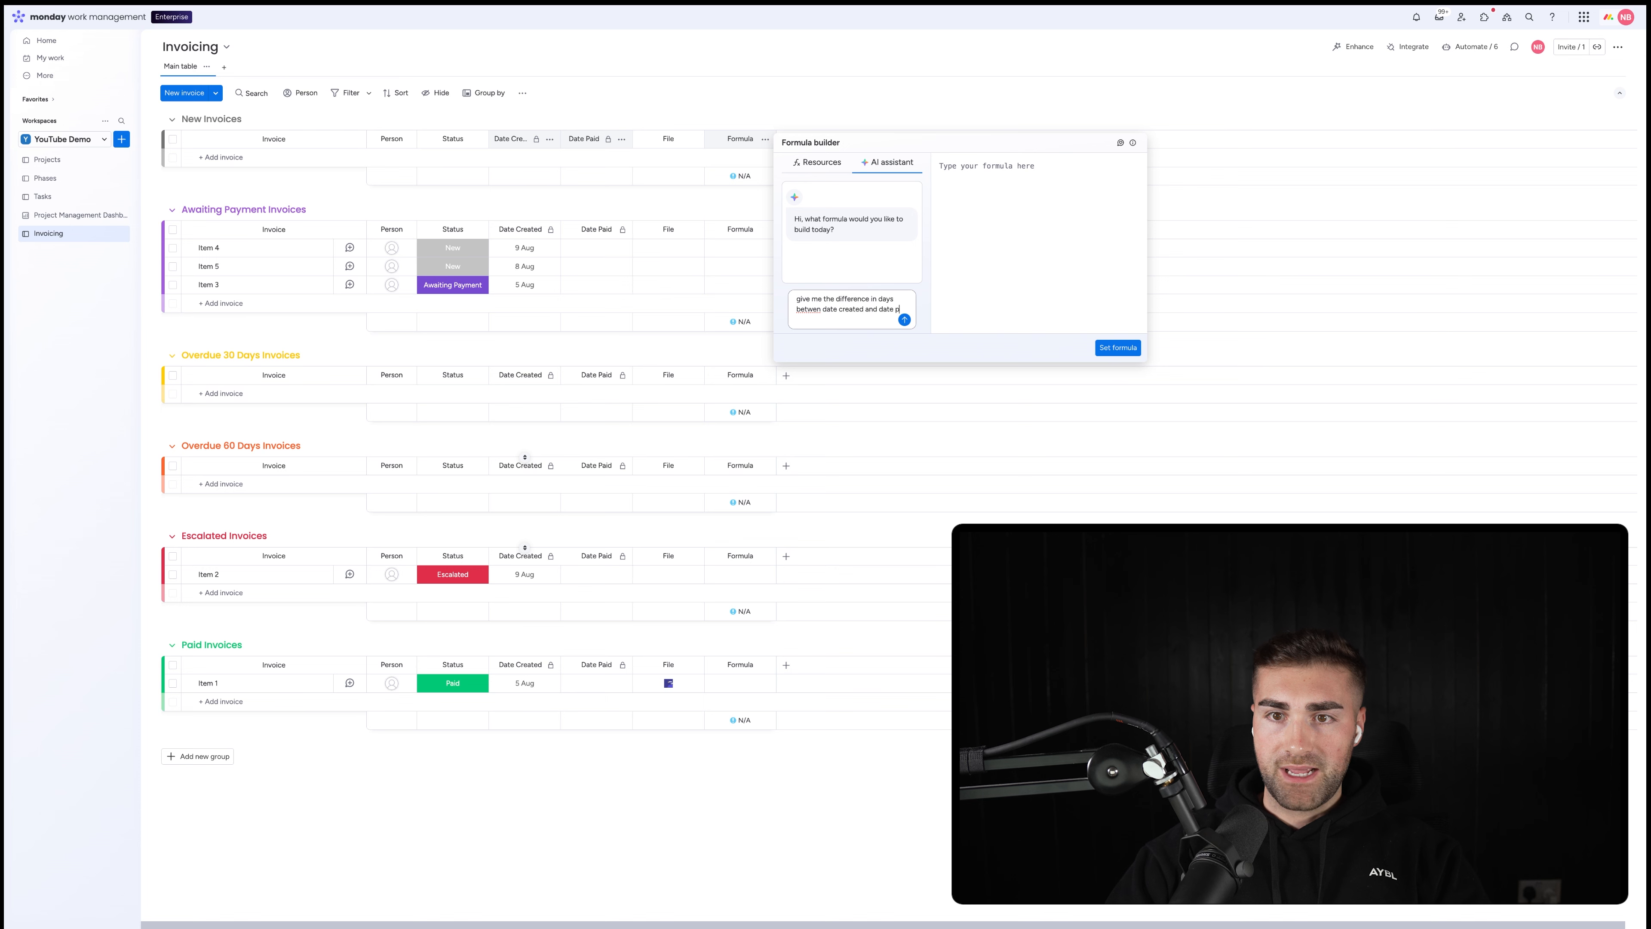
text(aid)
key(Return)
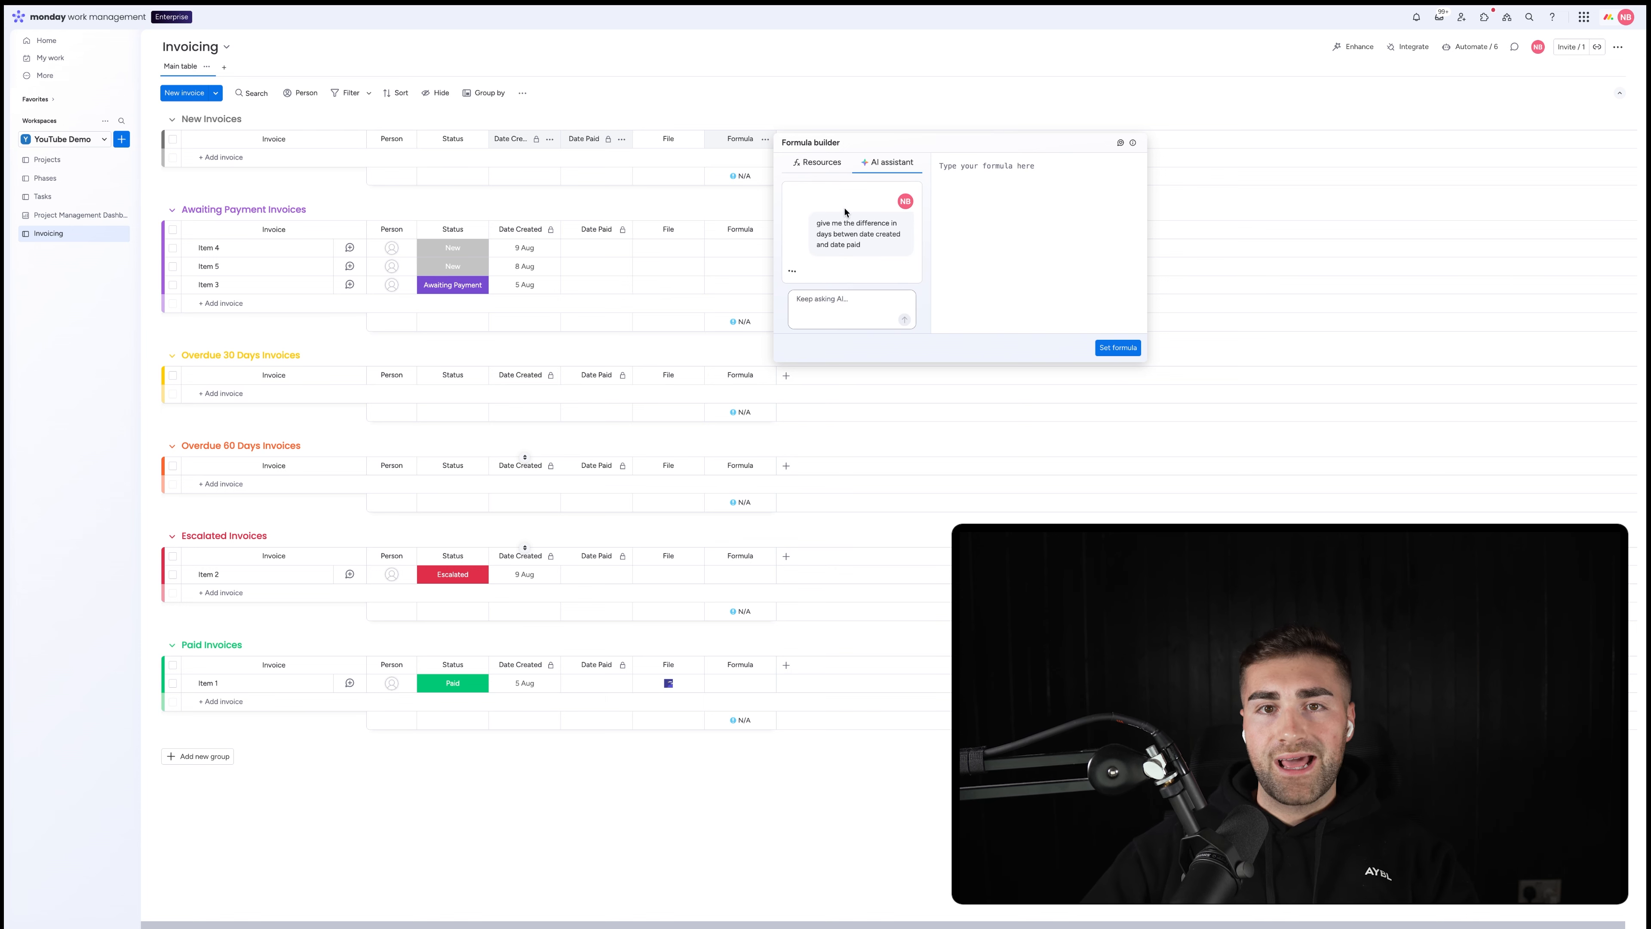
click(1113, 354)
- Rename the Formula column as TTC
click(739, 139)
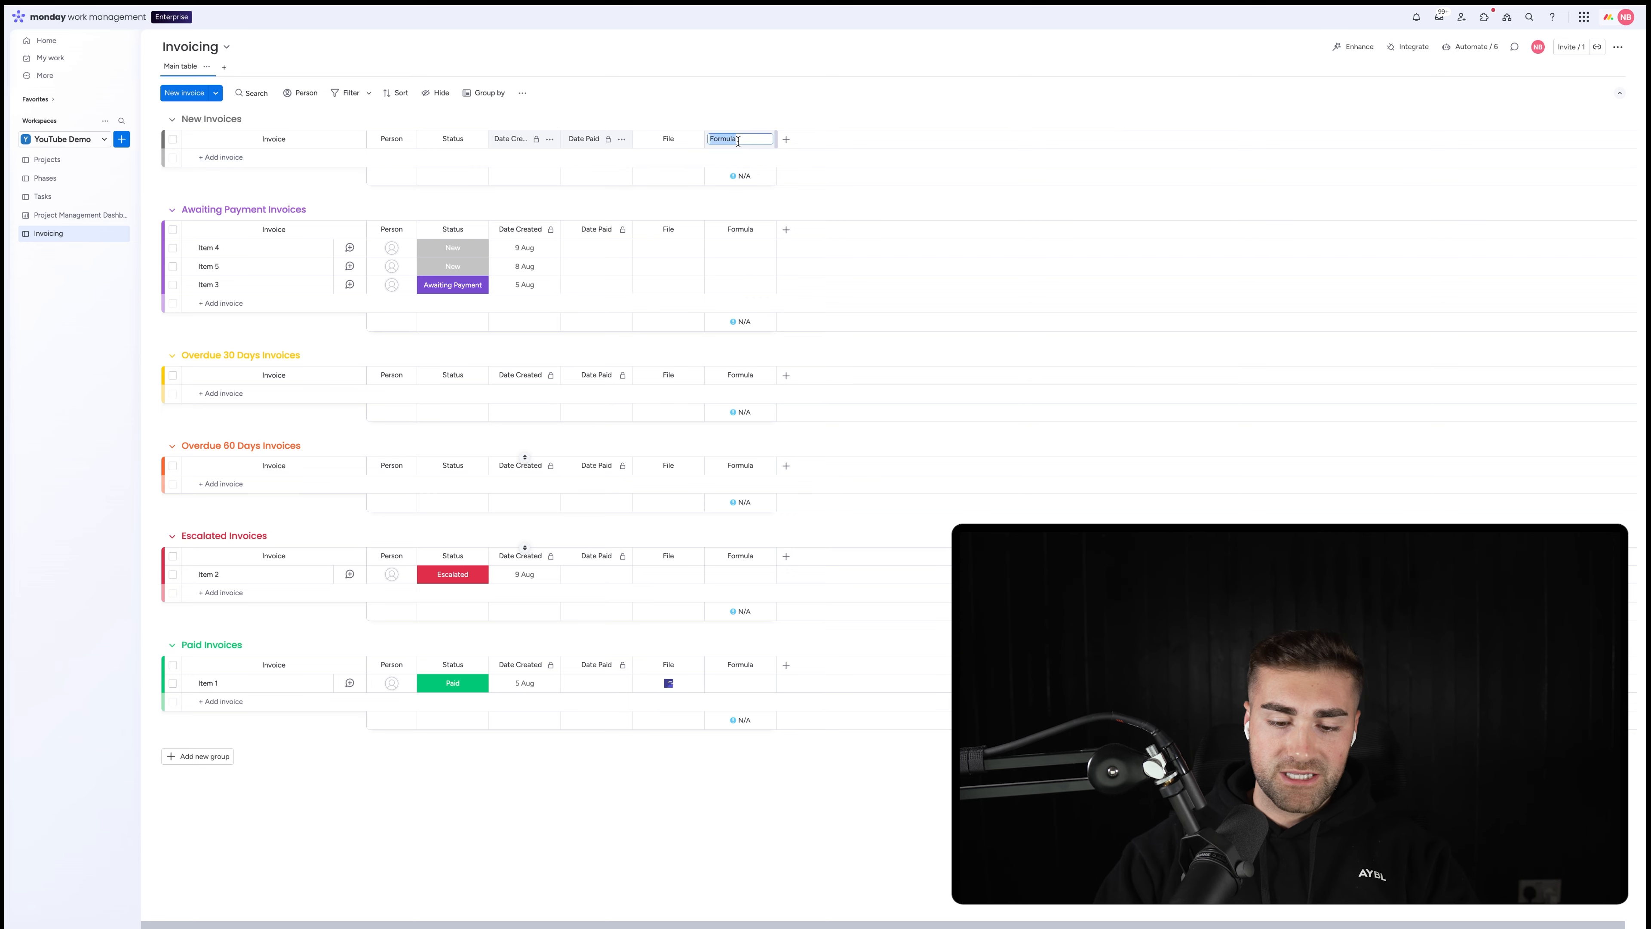
text(TTC)
key(Return)
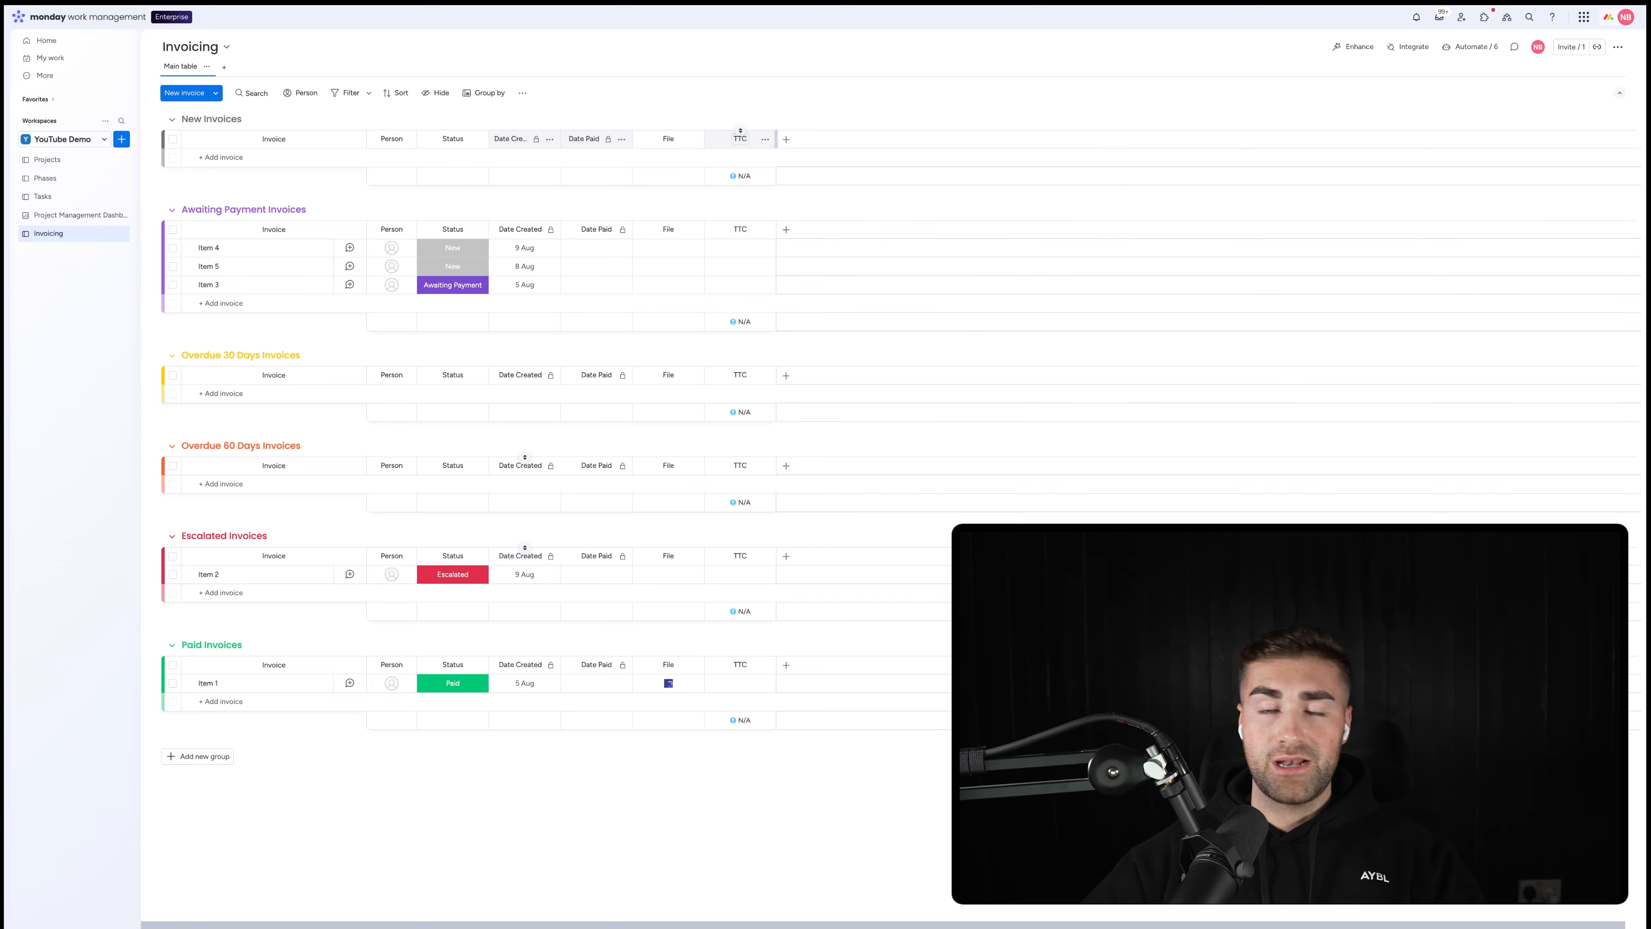
- Hide the TTC column's summary and restrict who can edit the column
click(765, 139)
mouse_move(813, 150)
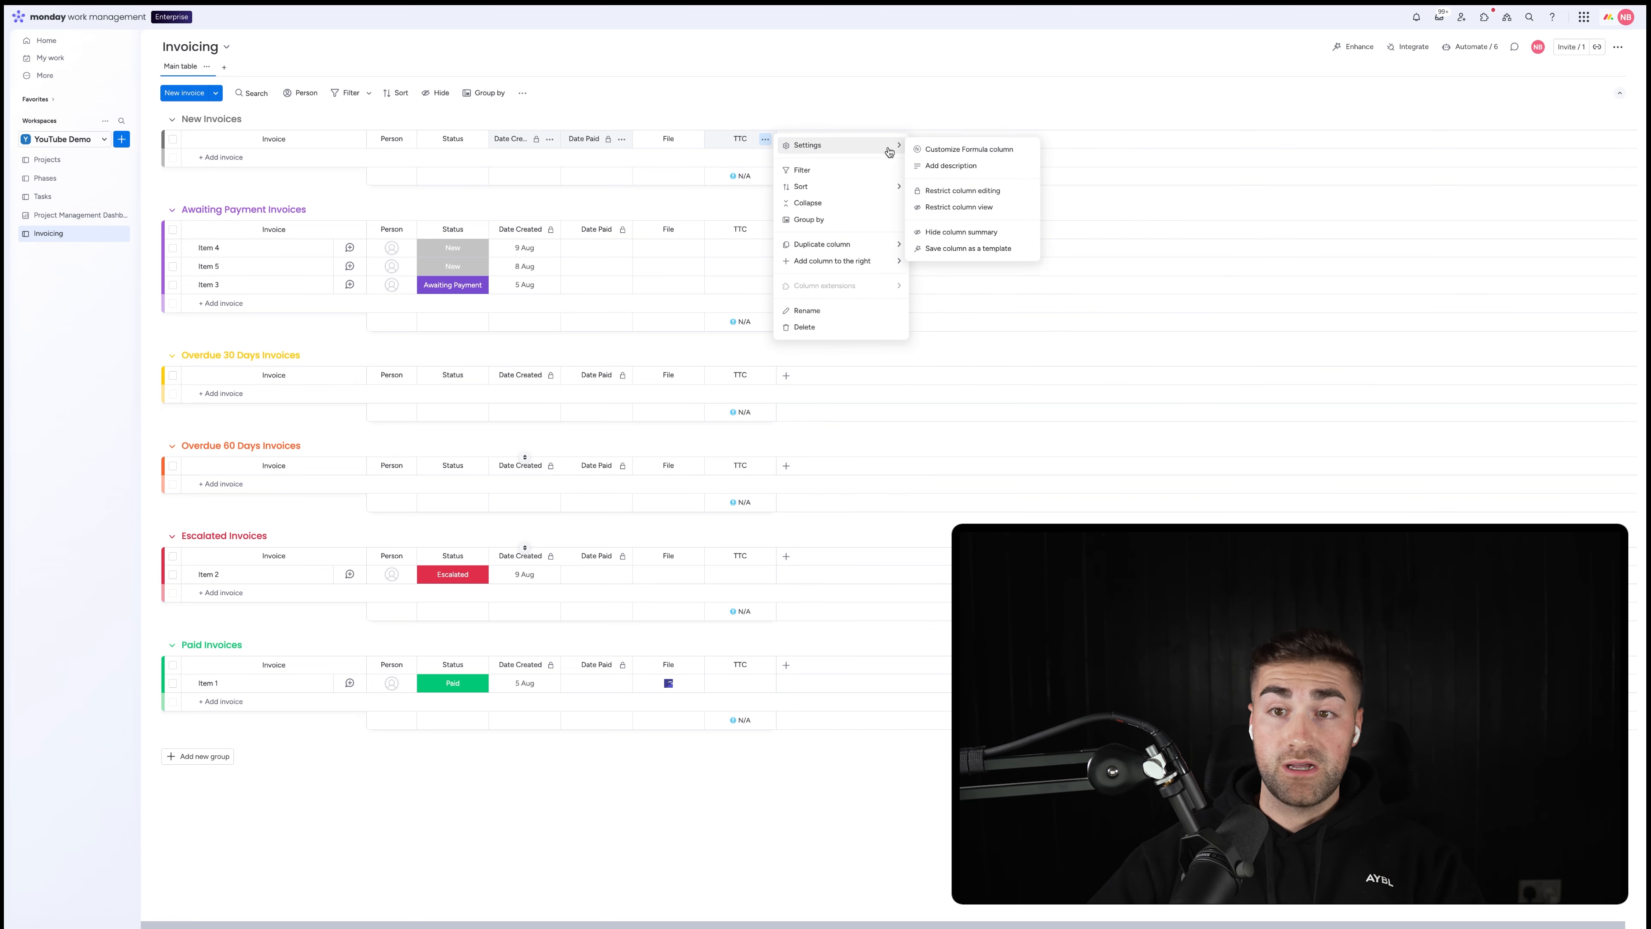
click(958, 232)
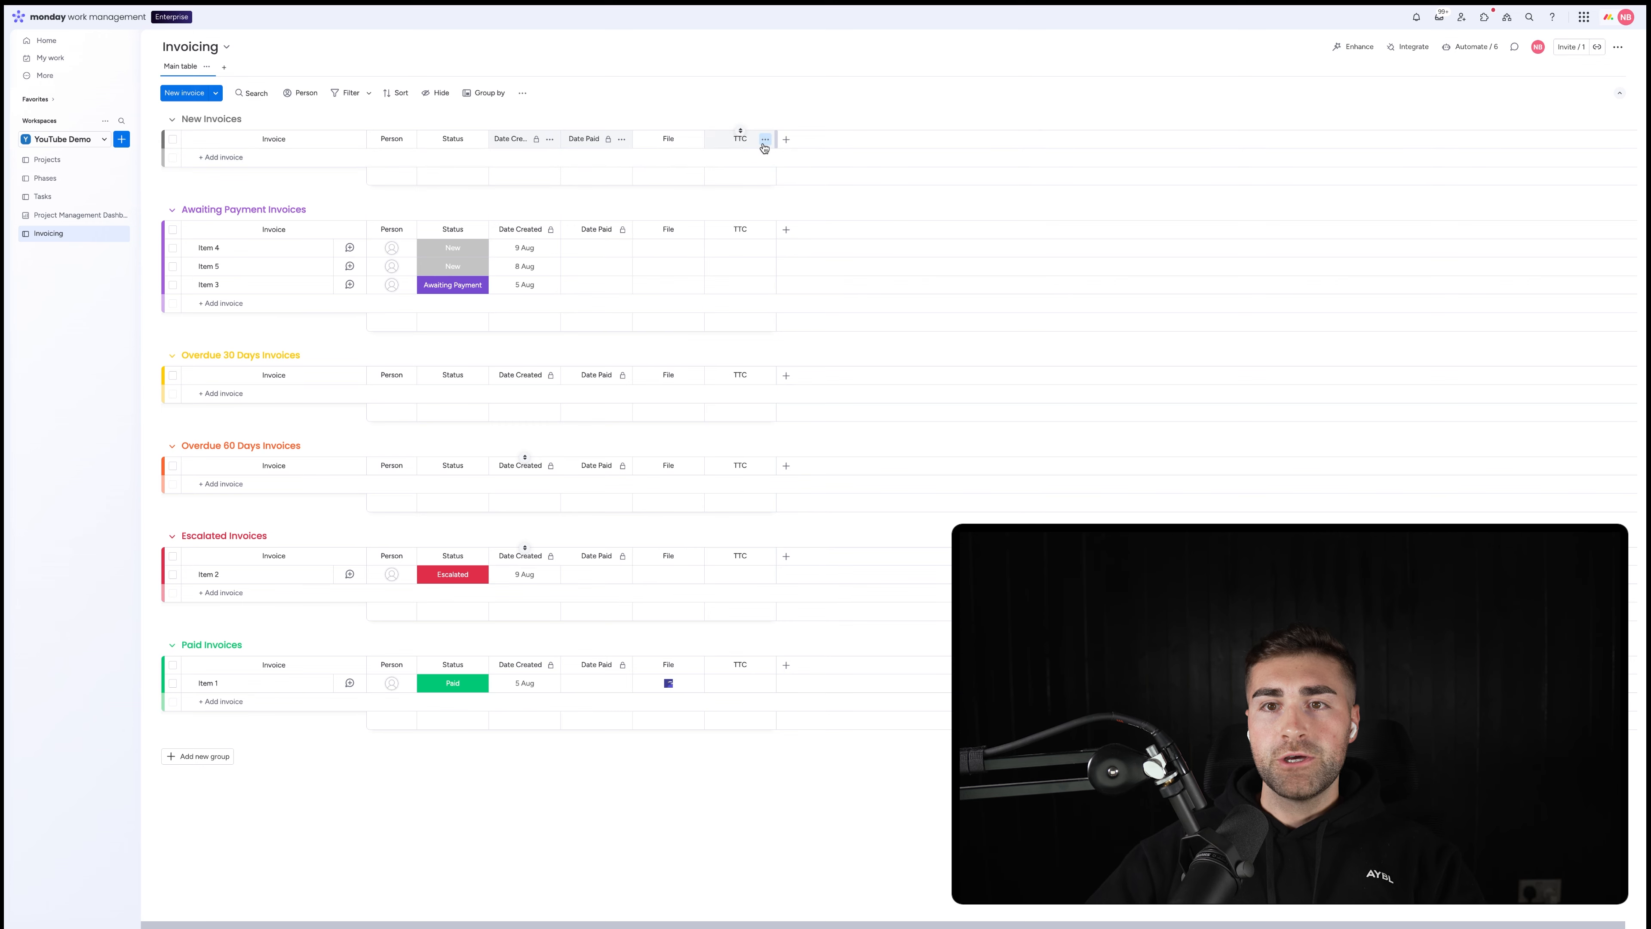
click(765, 139)
mouse_move(872, 148)
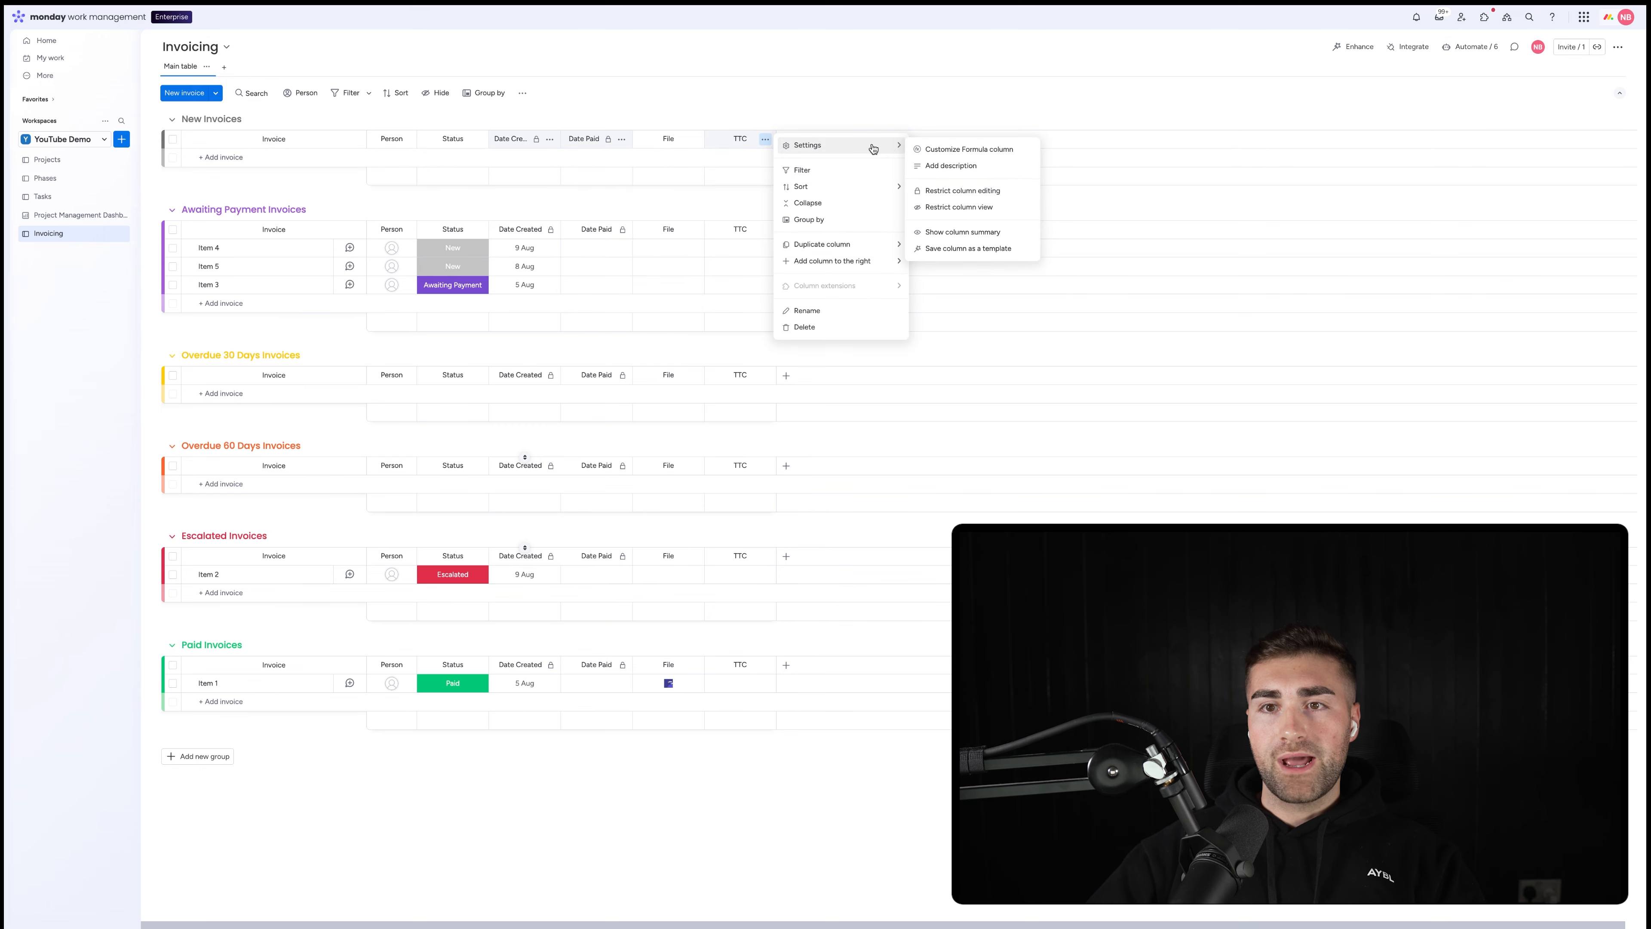
click(938, 196)
click(859, 92)
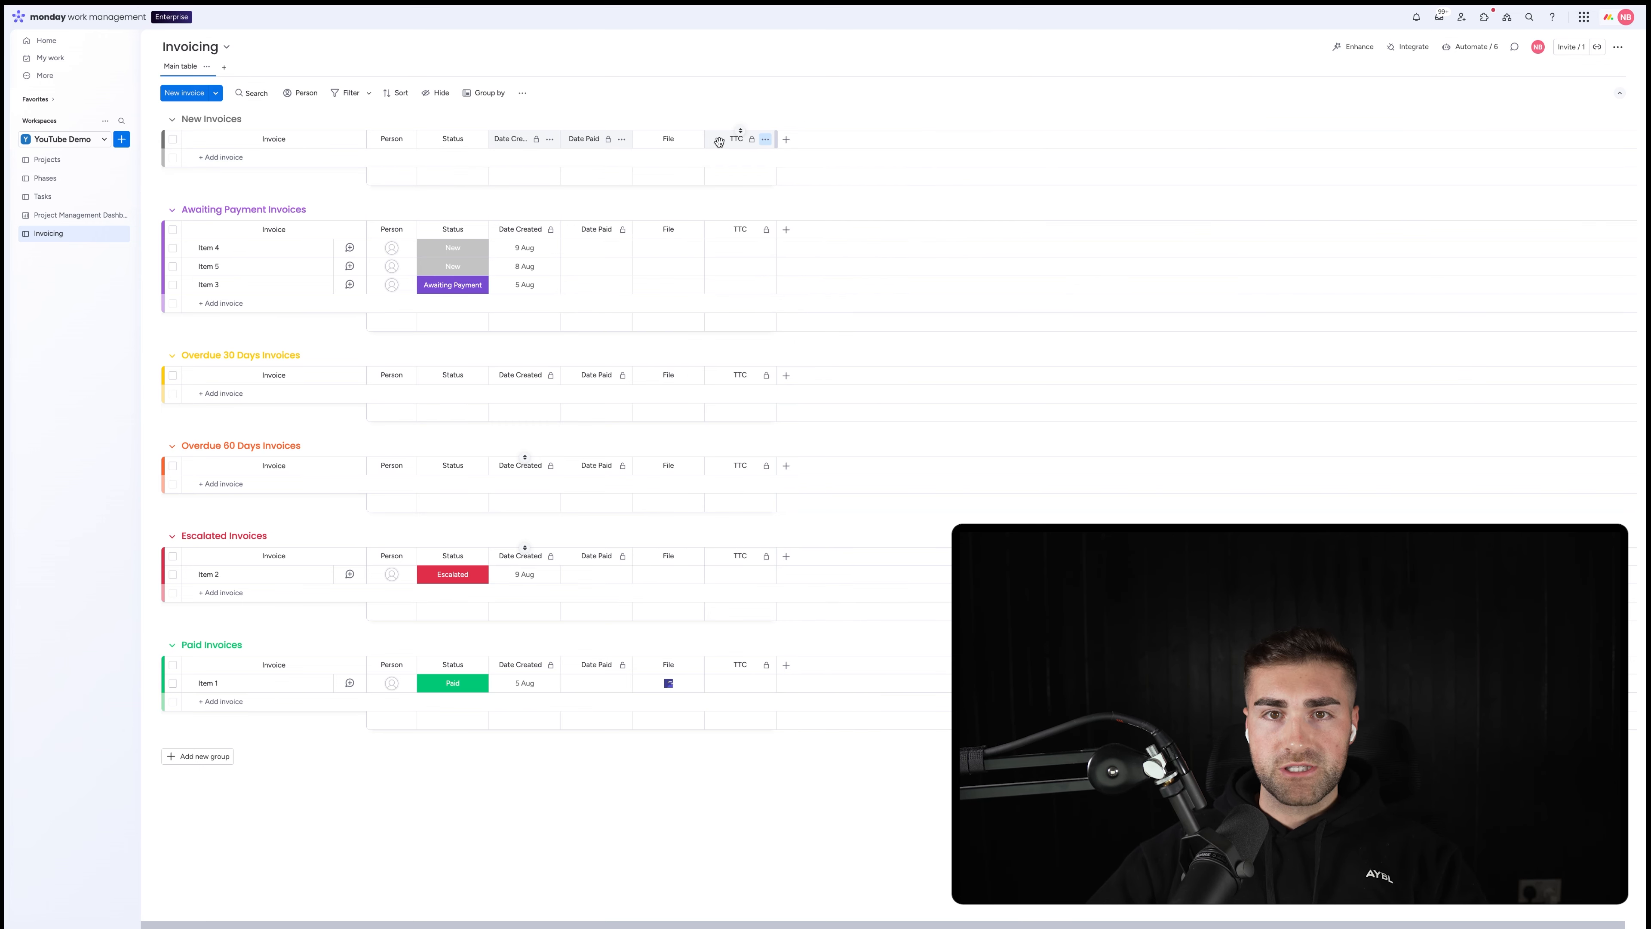
- Reorder the columns so File comes directly after Status, followed by Date Created, Date Paid and TTC
drag(720, 142, 650, 156)
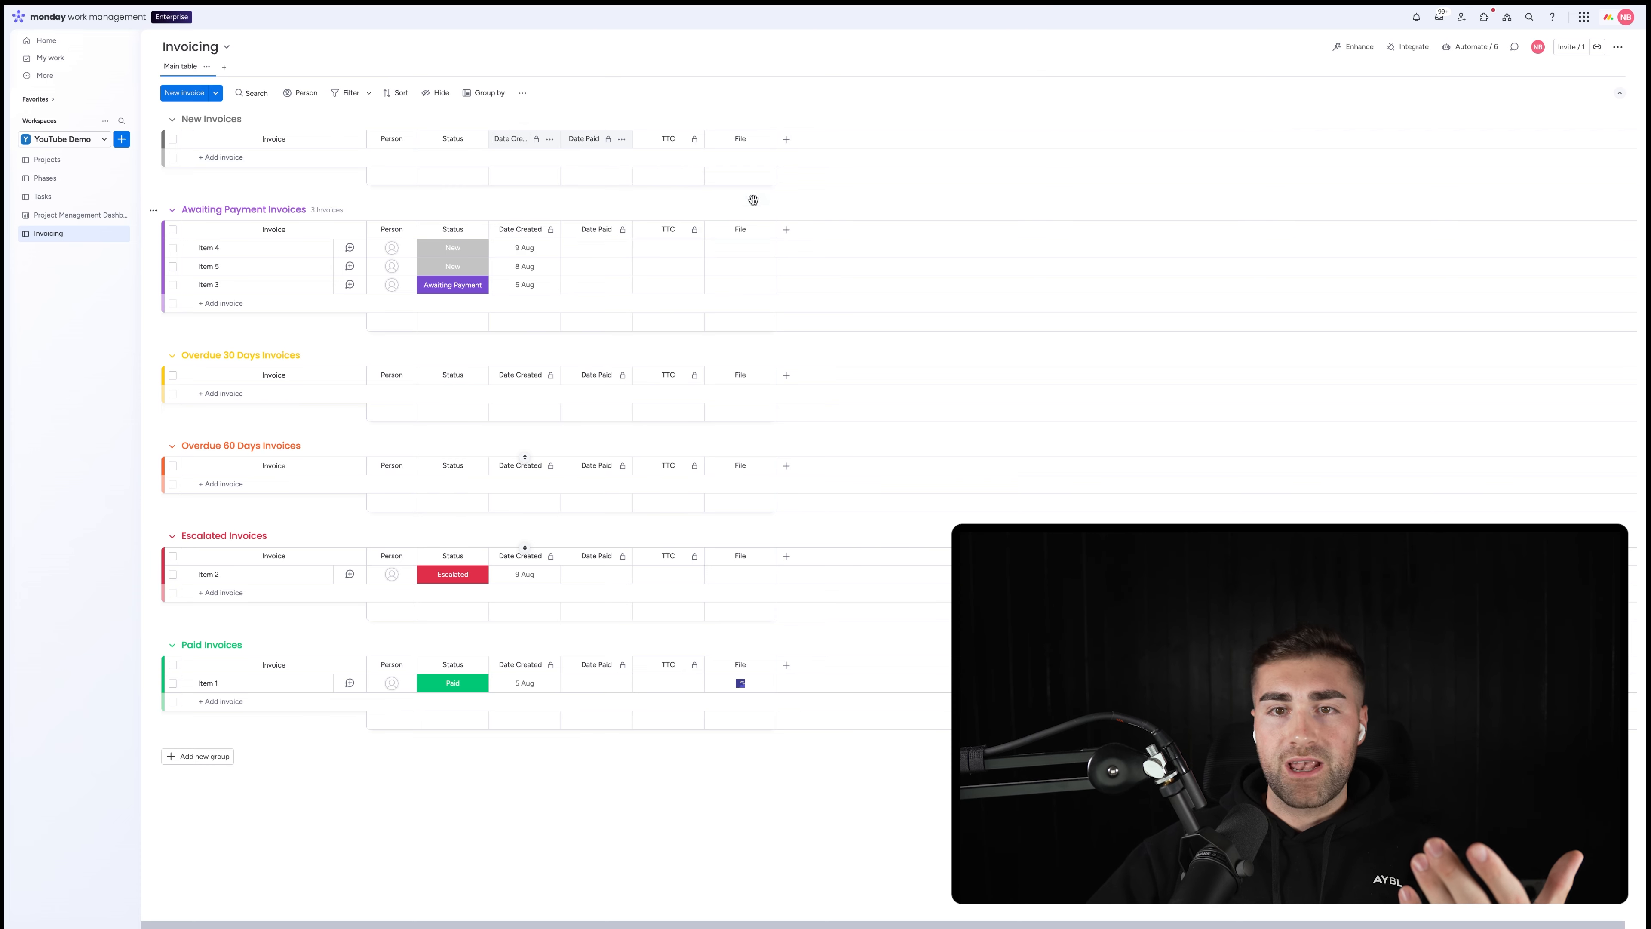
drag(559, 281, 526, 256)
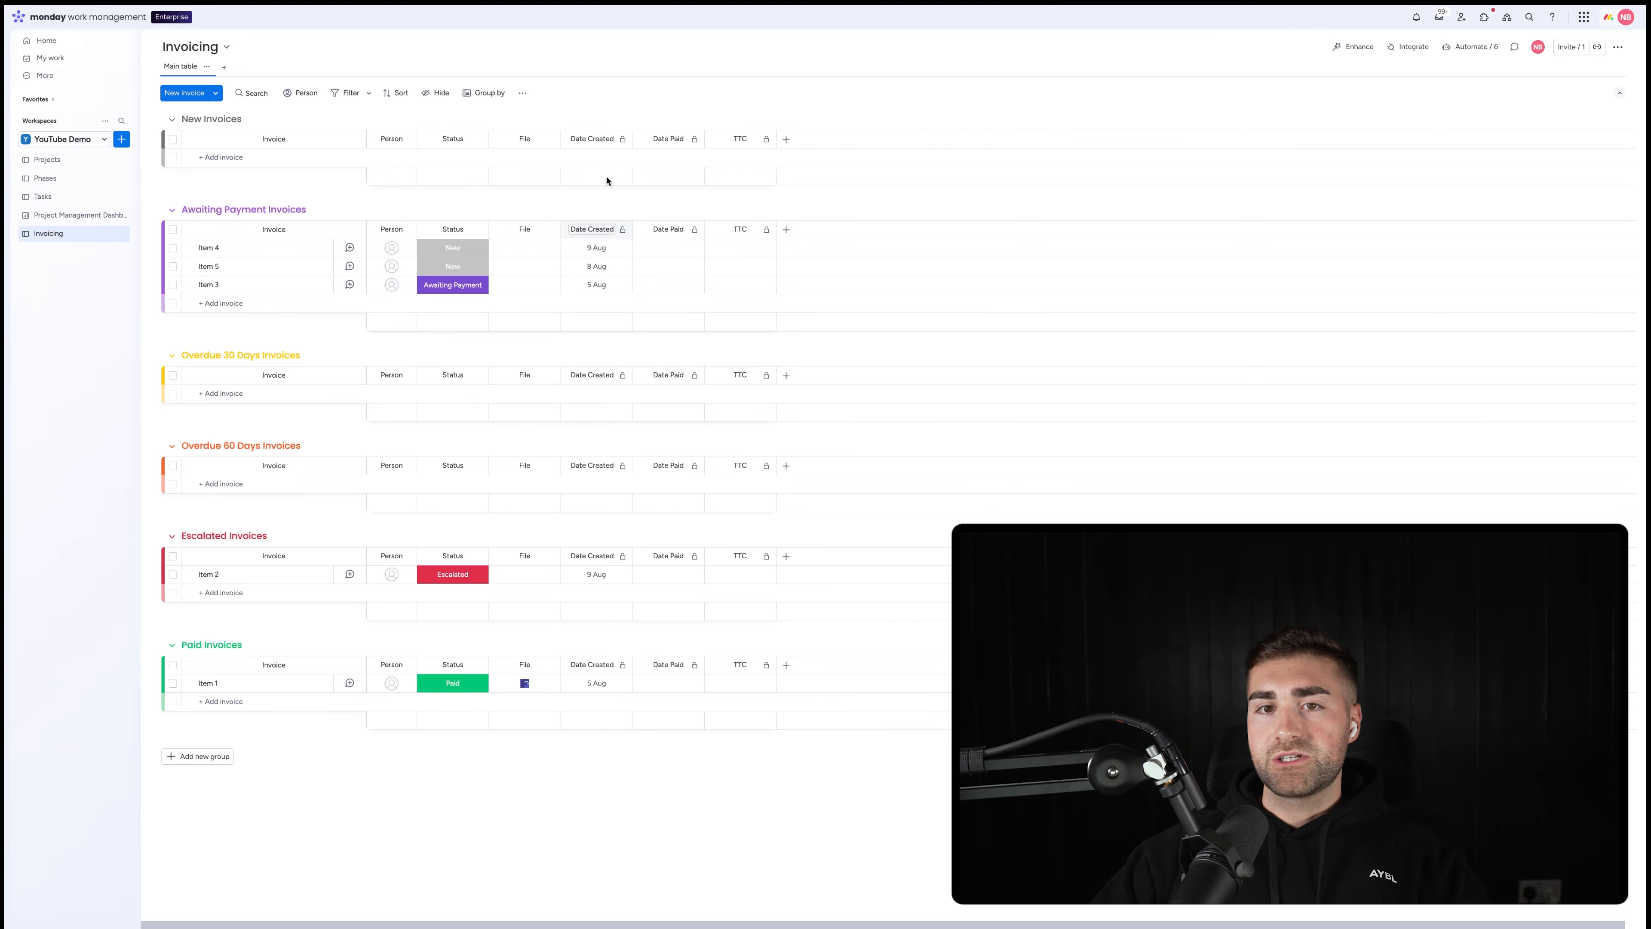
- Show the board's automations as a compact list and create one that sets Date Created to today when an item is created
click(1464, 47)
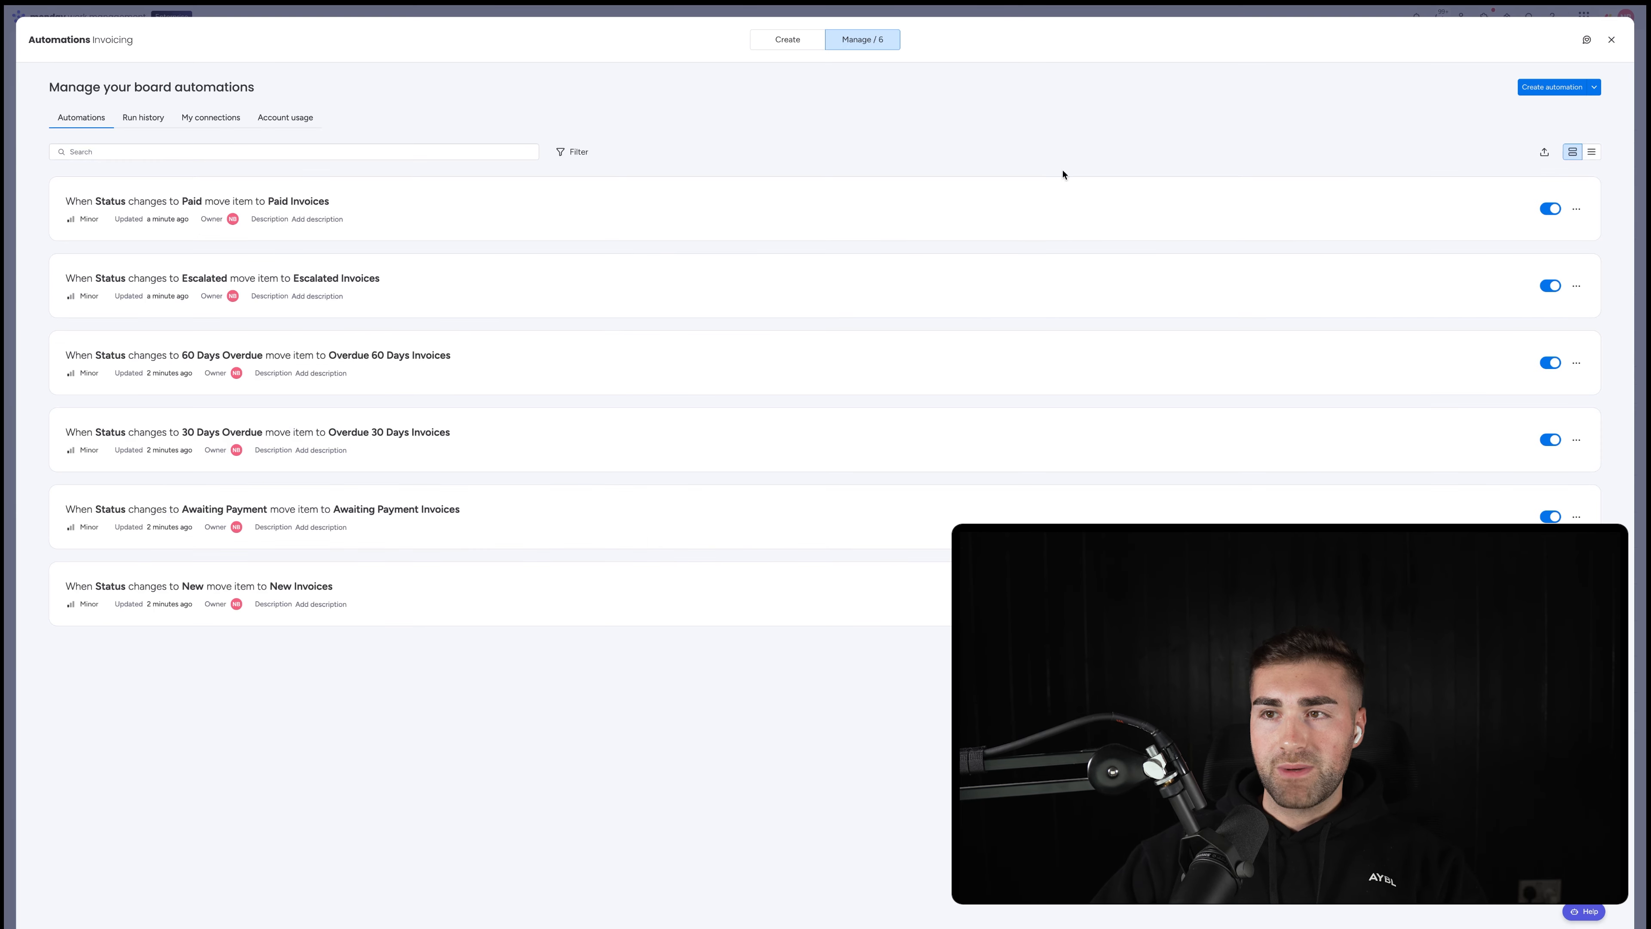
click(1591, 153)
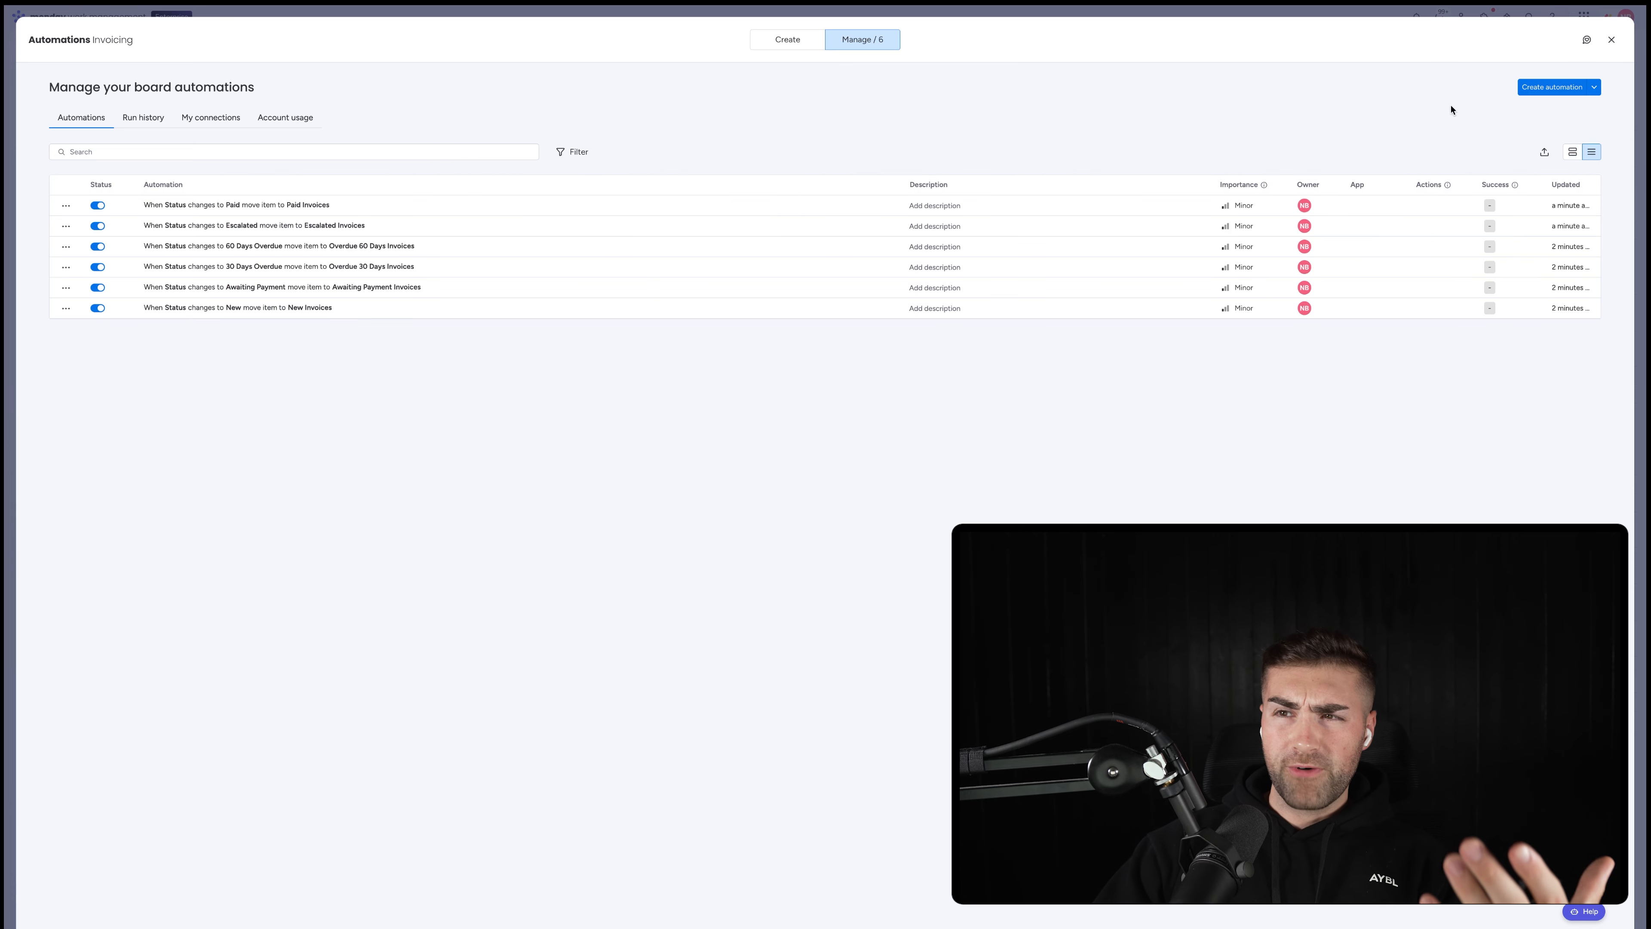
click(1535, 89)
click(416, 112)
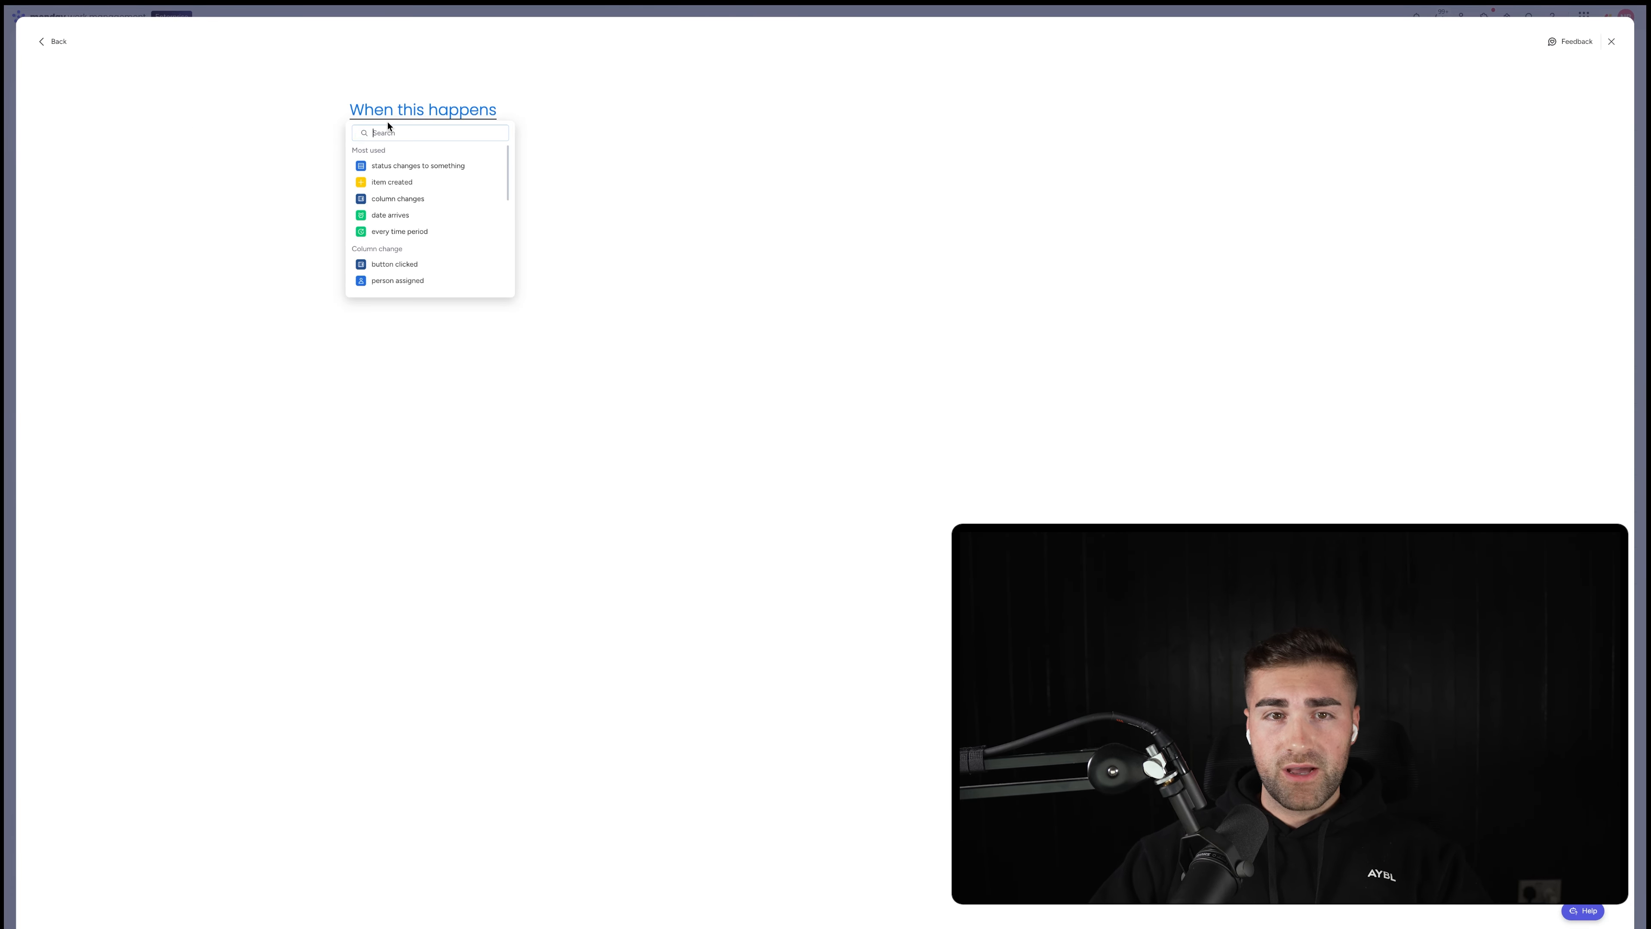
click(398, 163)
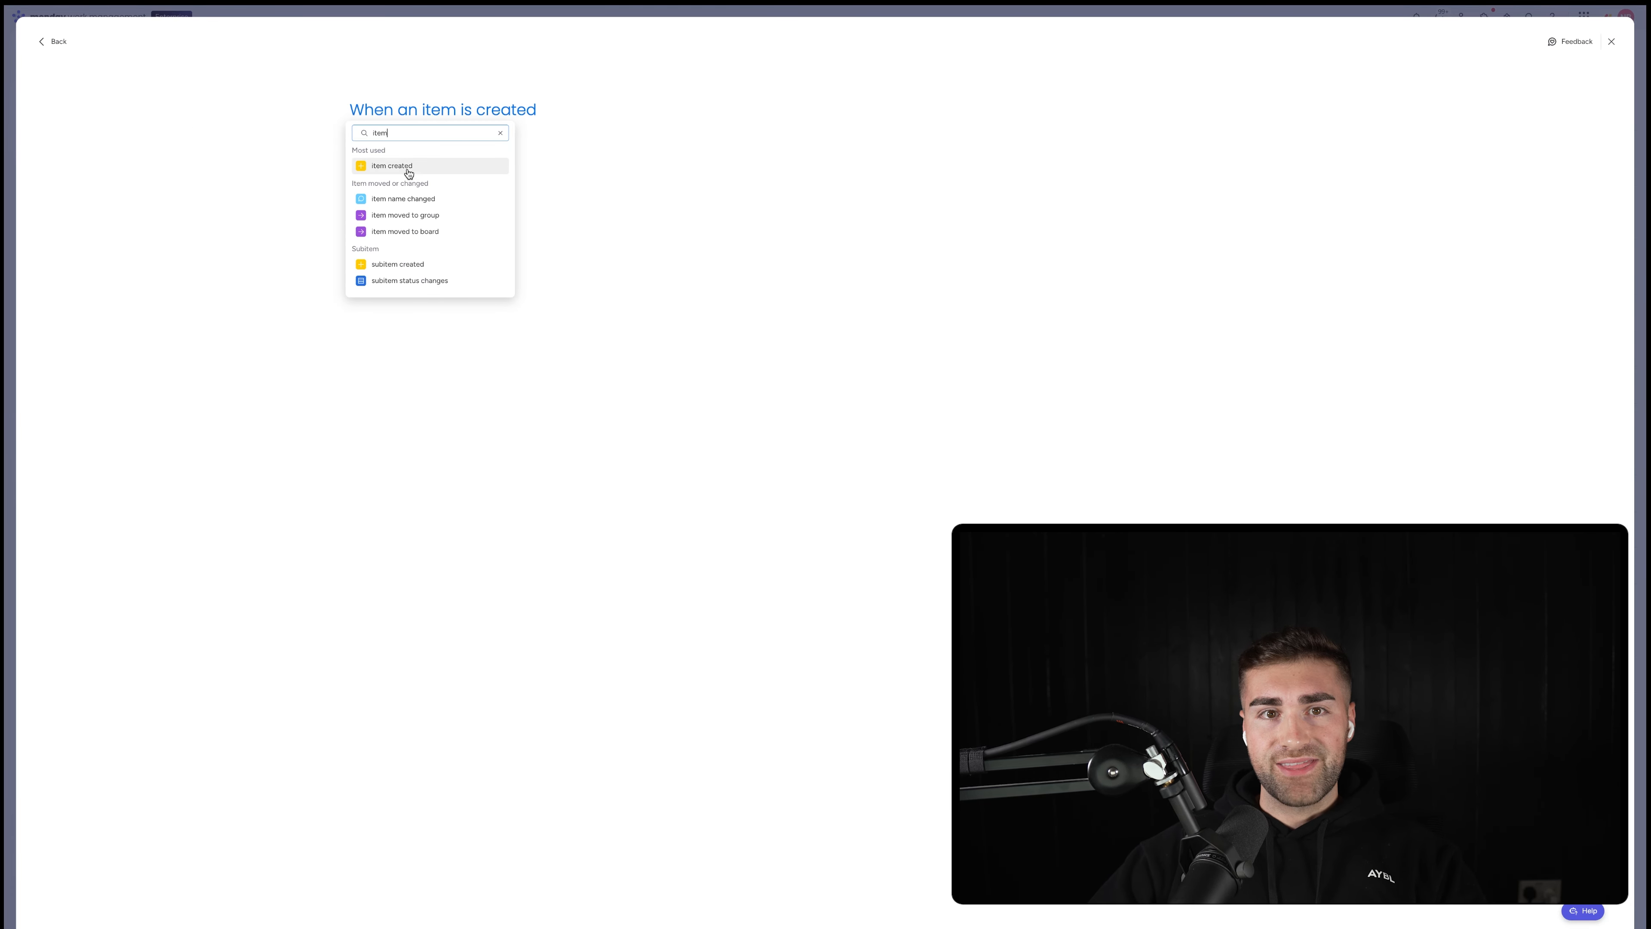
text(s)
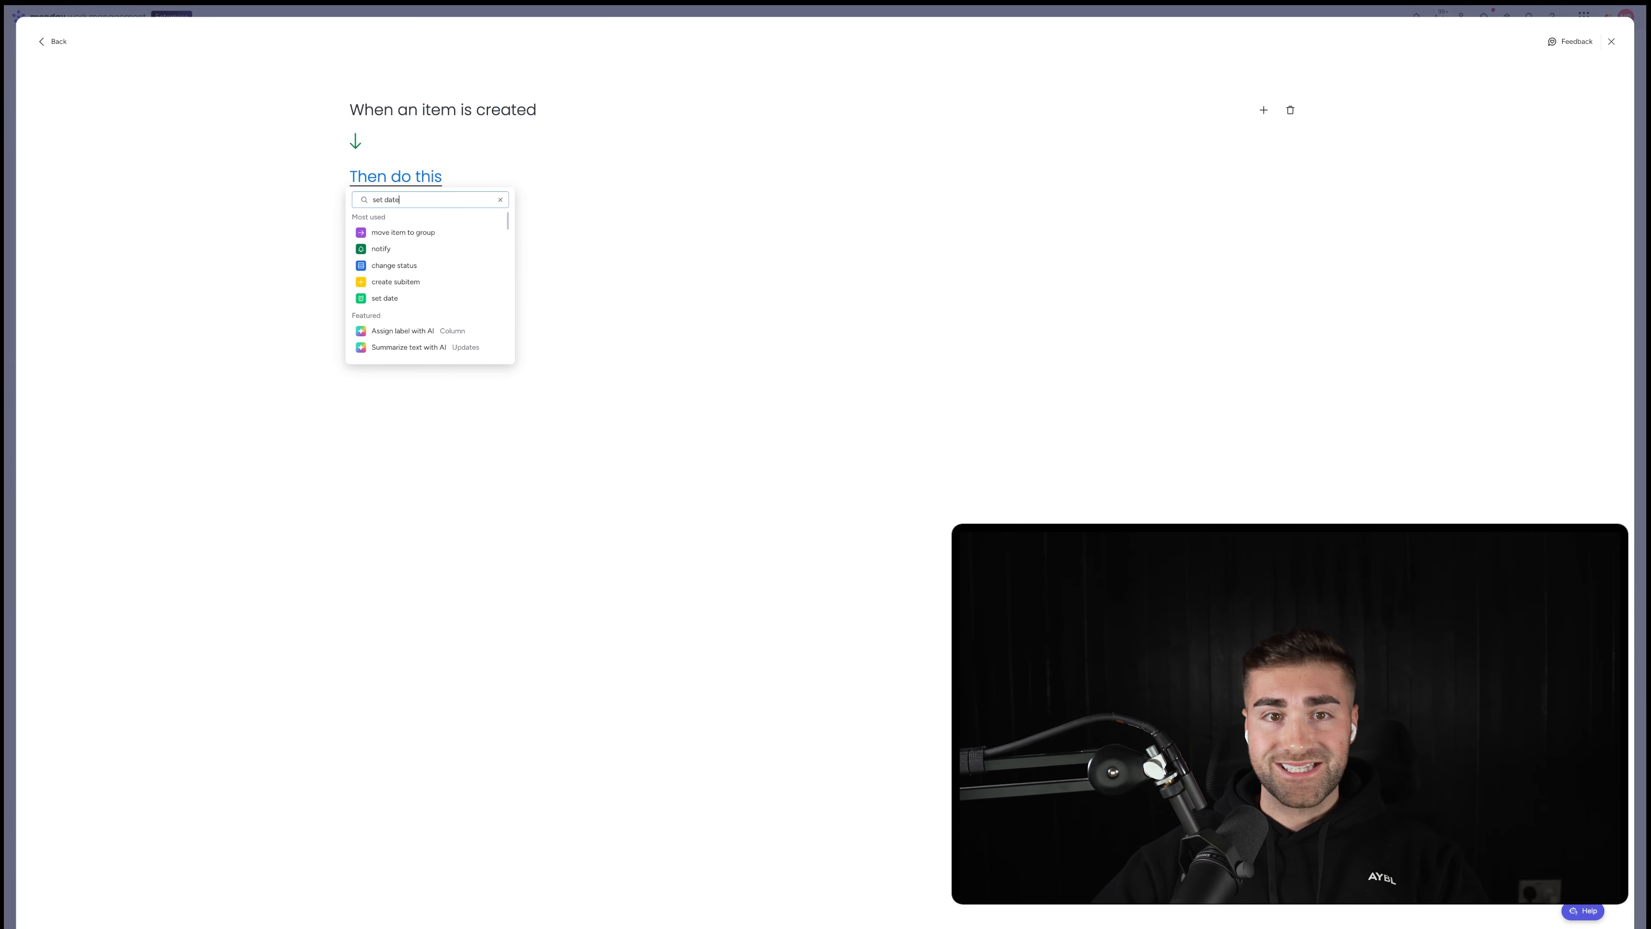
text(et date)
click(414, 231)
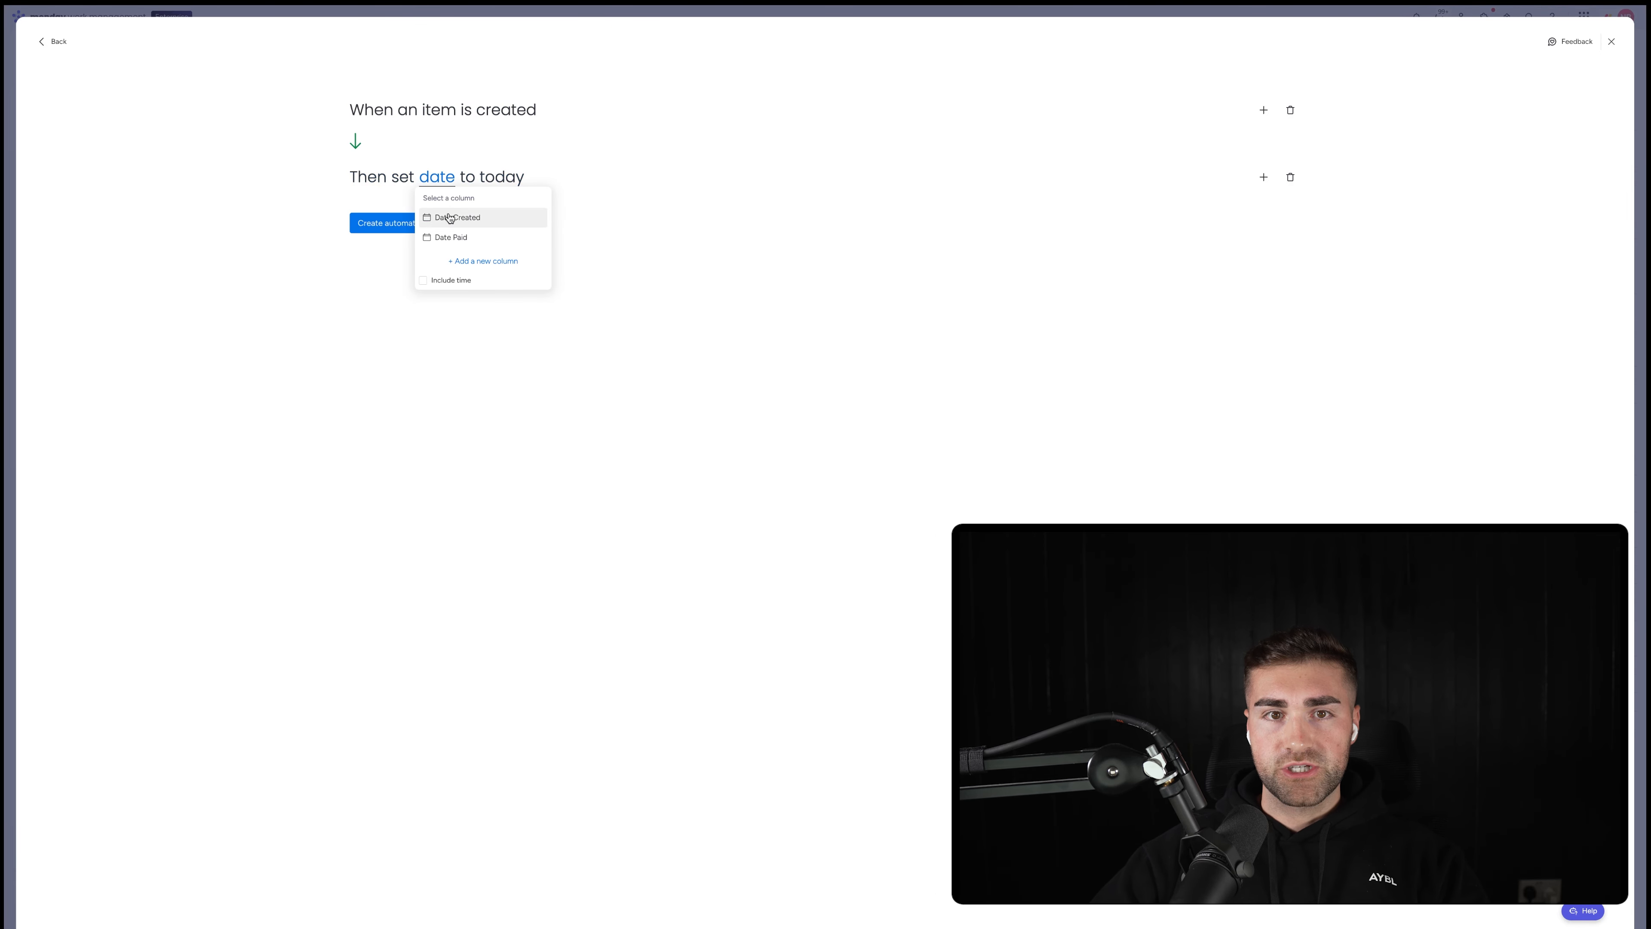
click(450, 218)
click(412, 225)
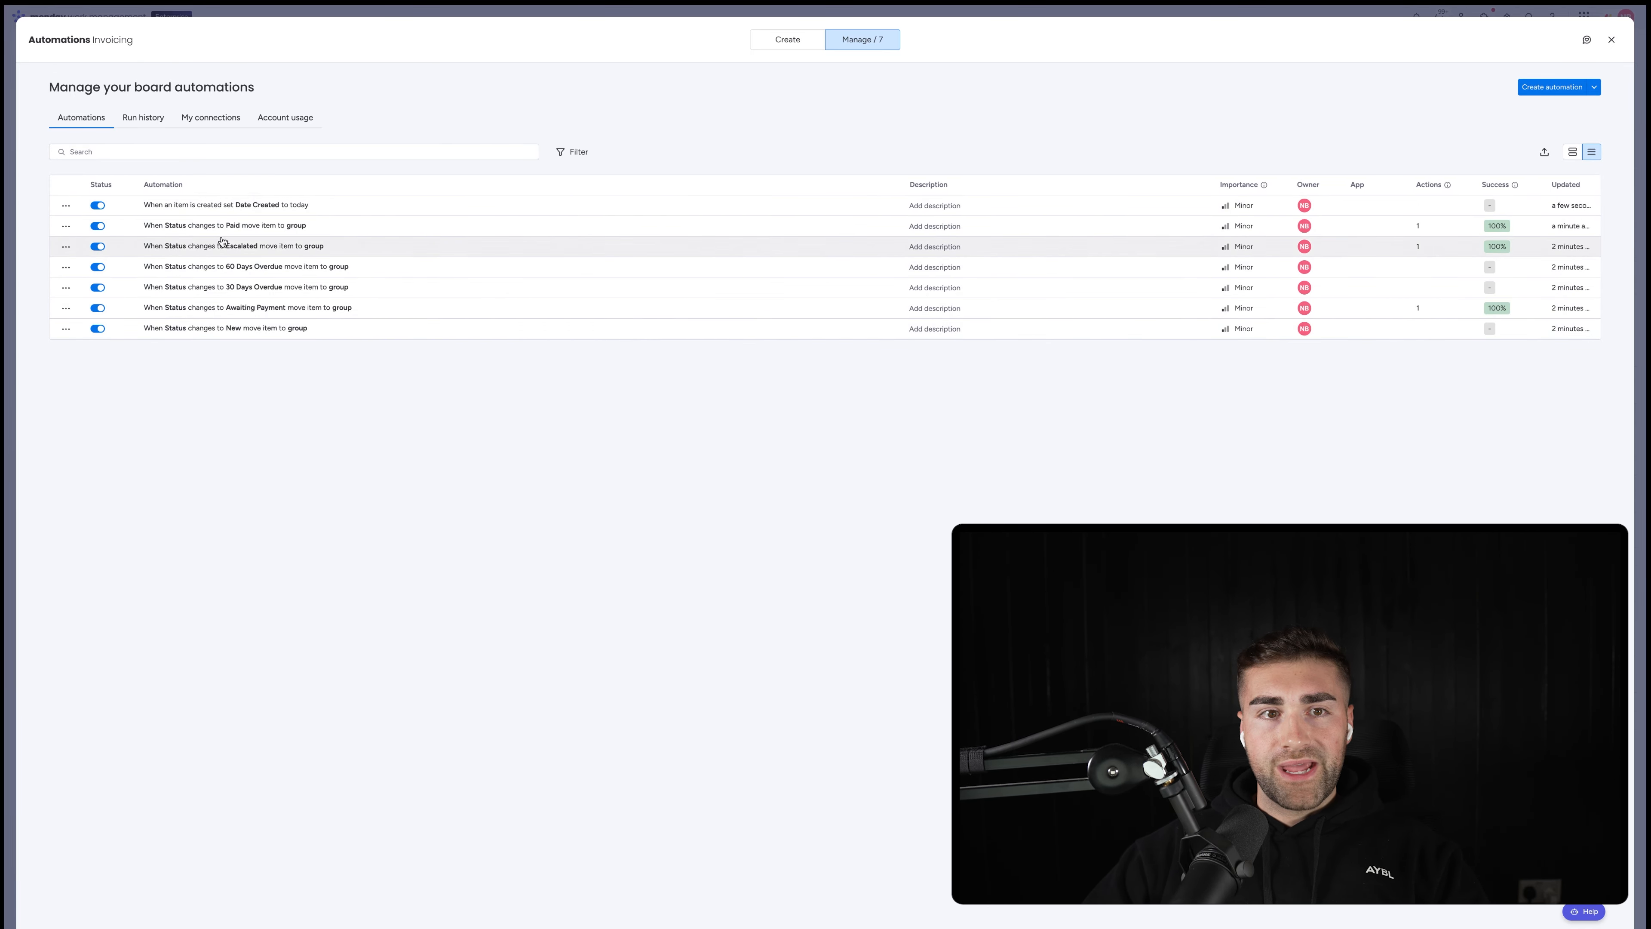
- Extend the automation for Status changing to Paid so it also sets Date Paid to today, and return to the board
click(311, 227)
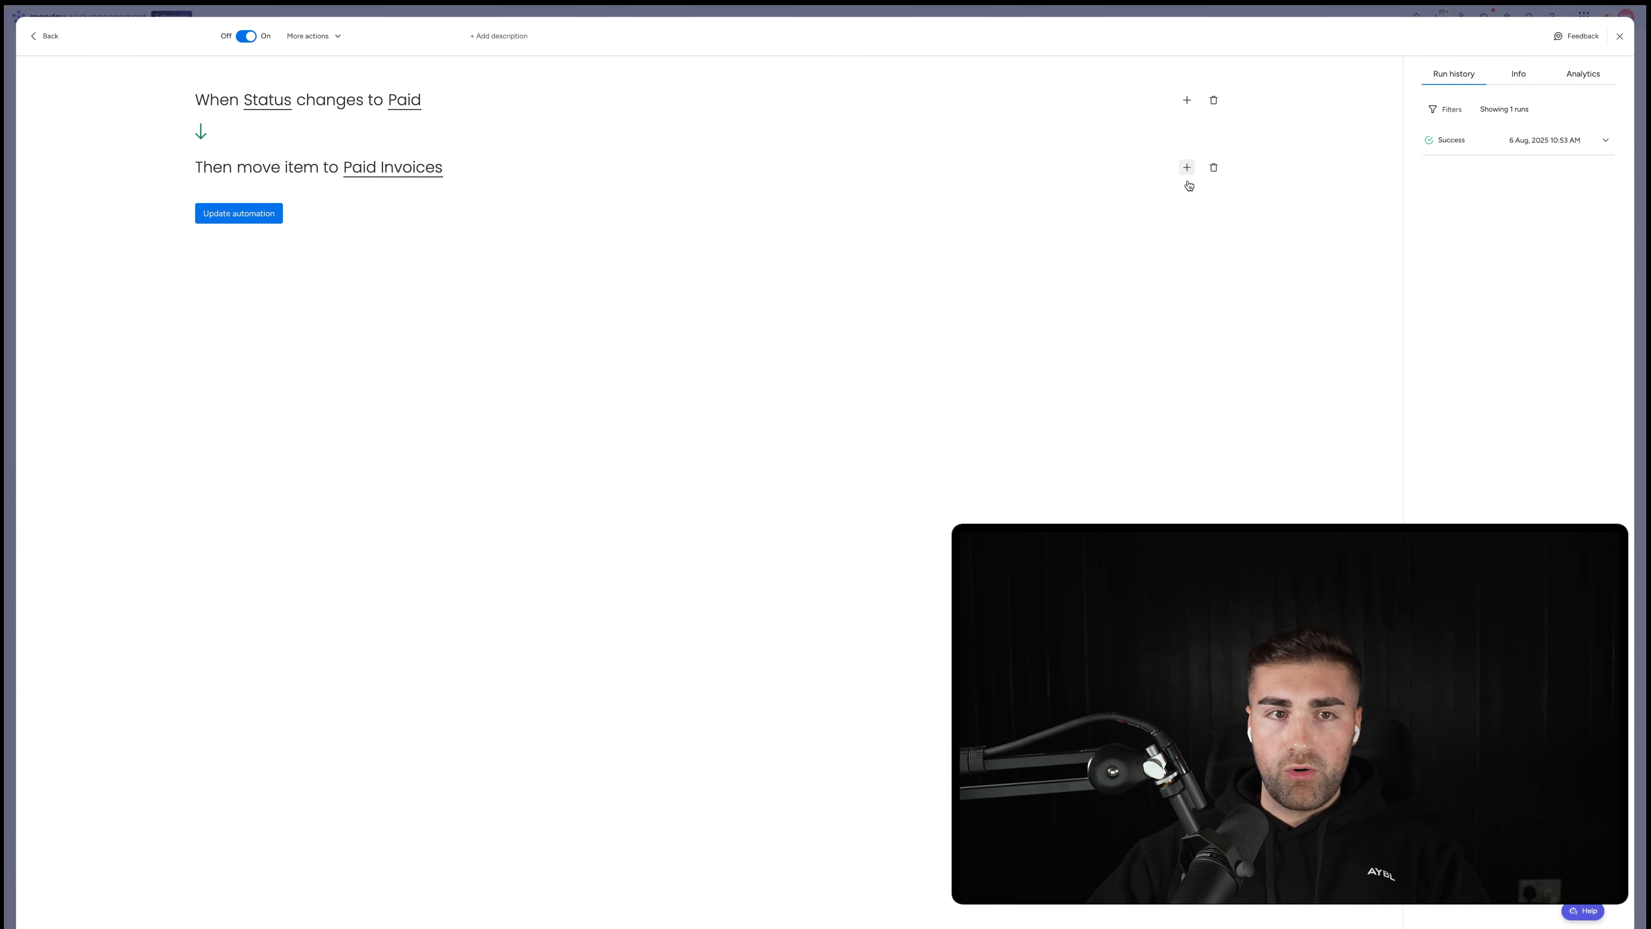
click(1187, 169)
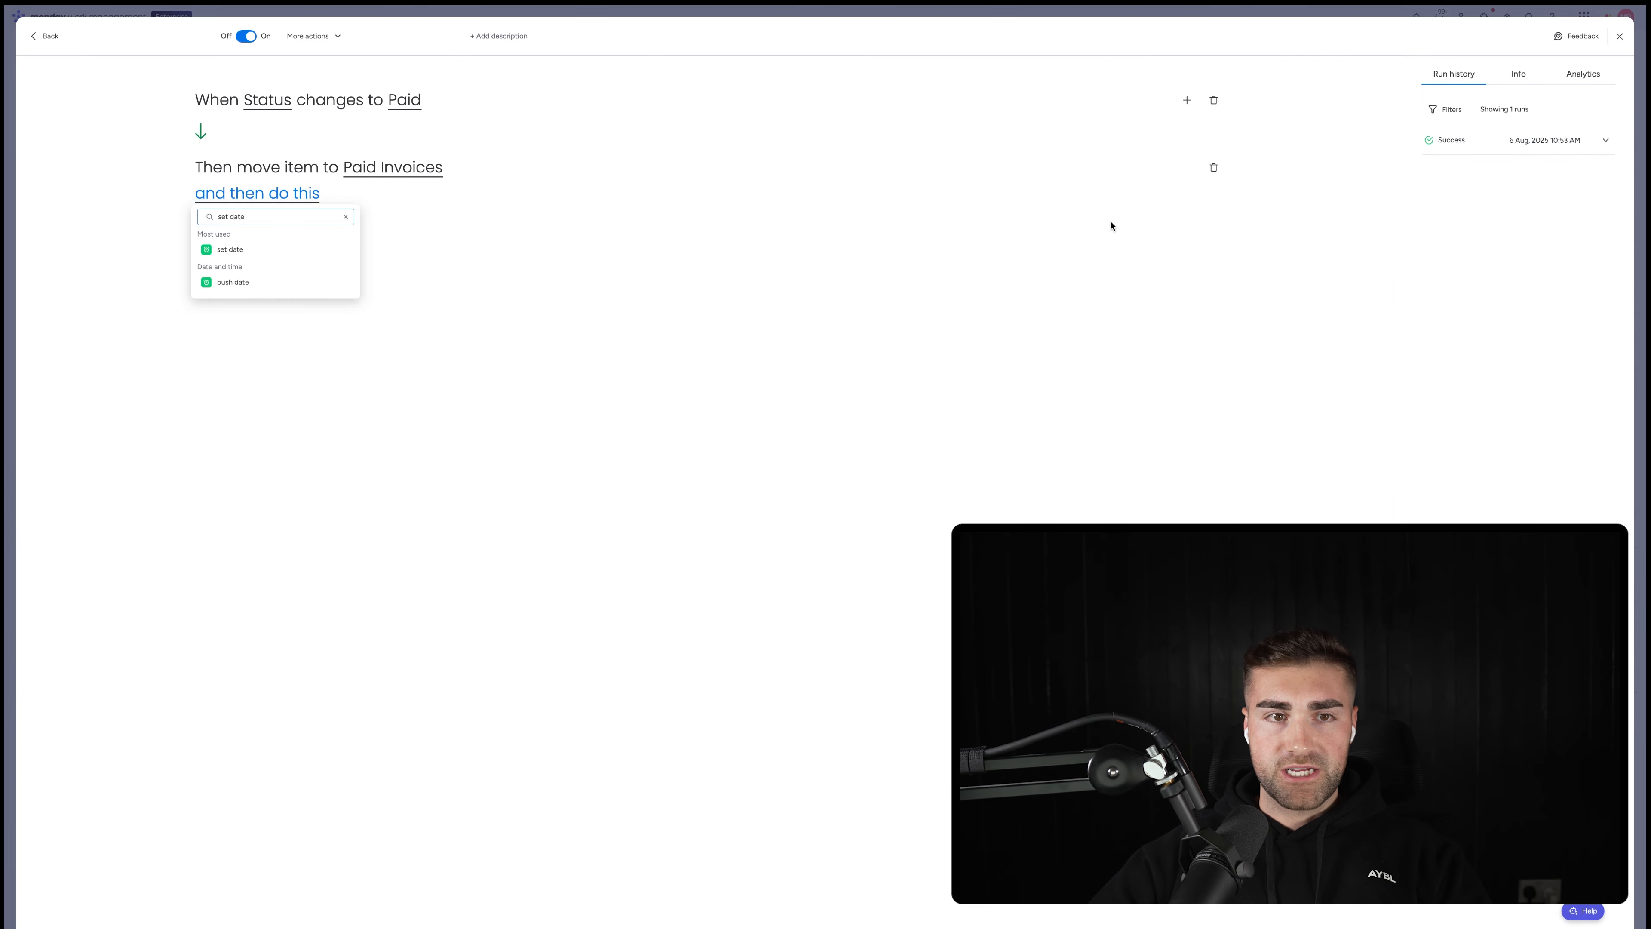
click(298, 250)
click(319, 194)
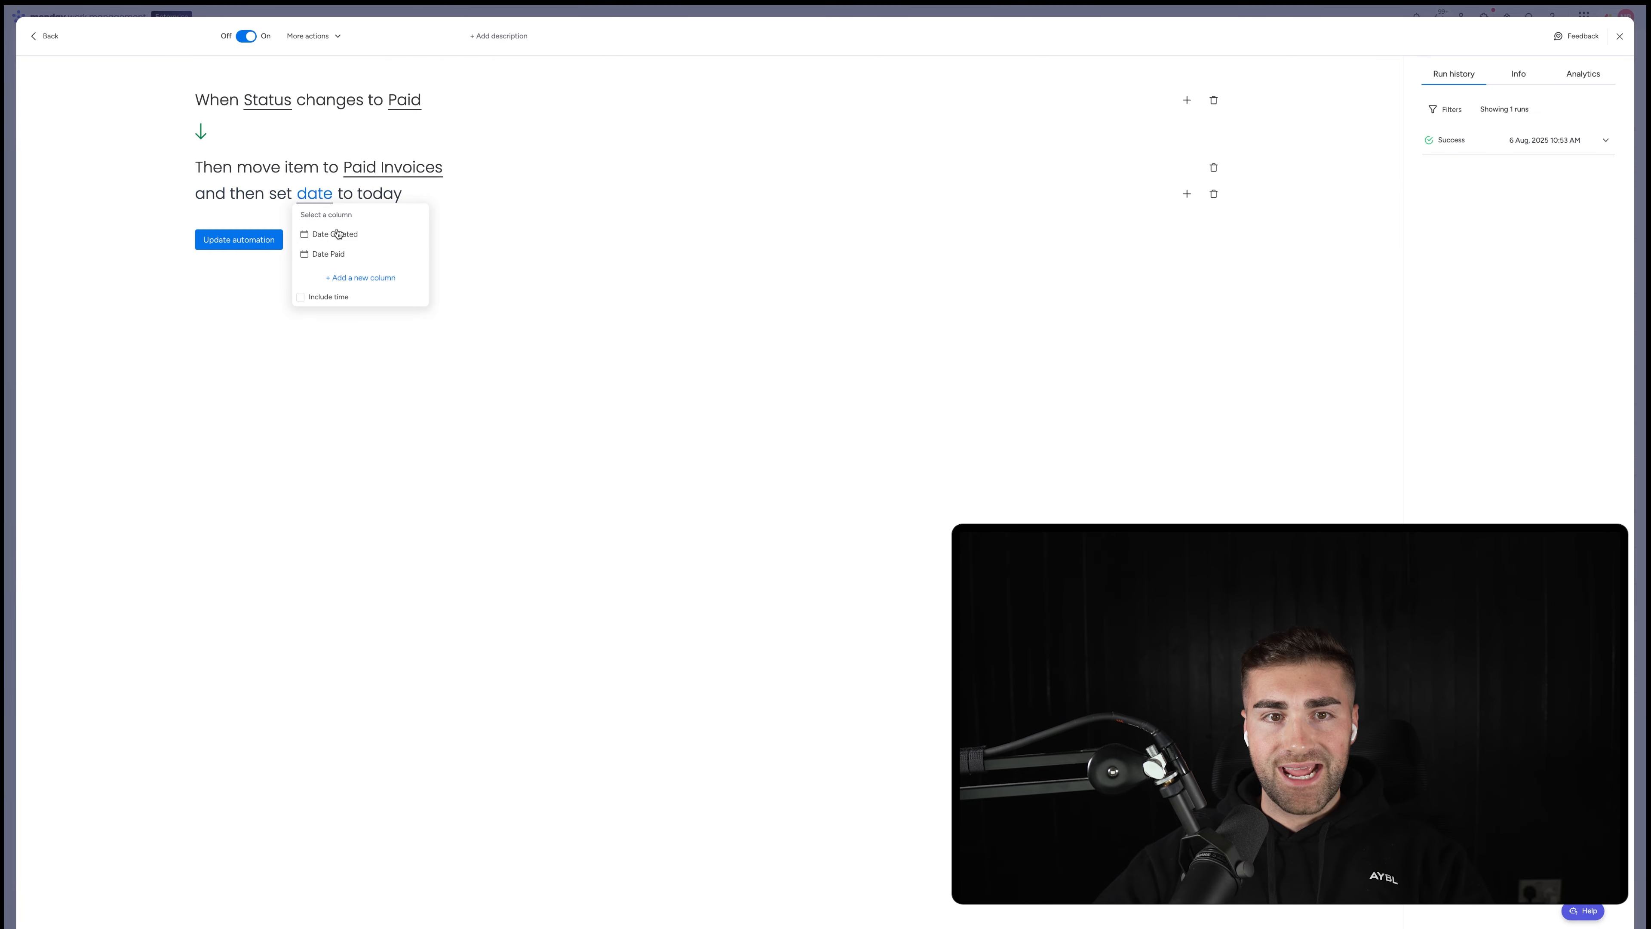
click(328, 253)
click(239, 239)
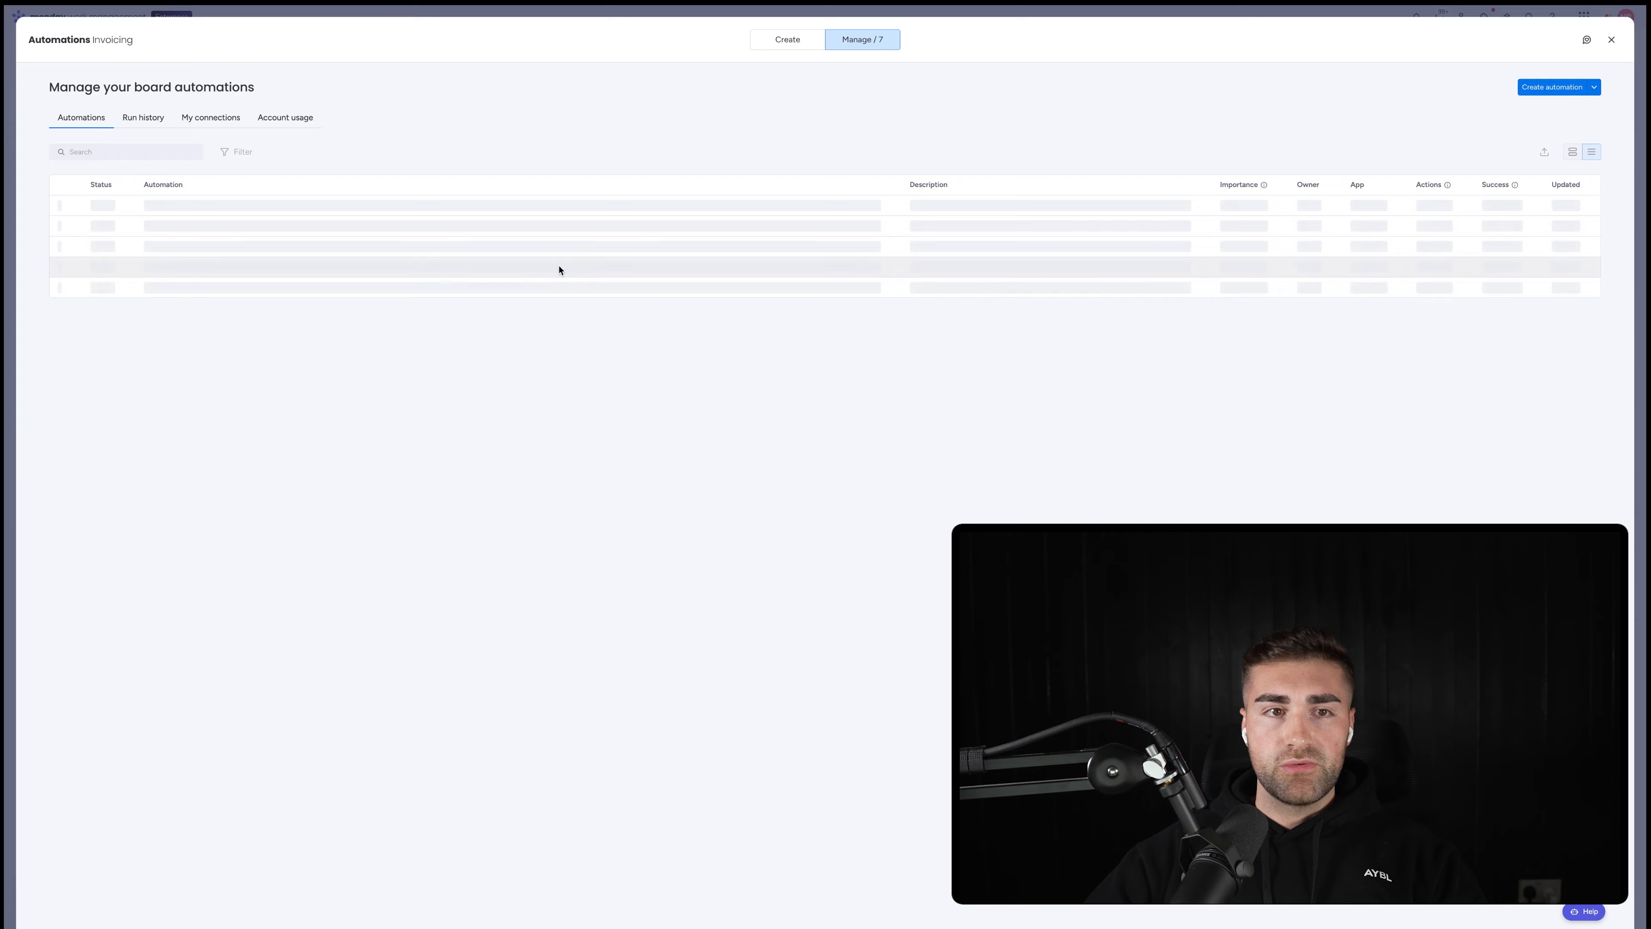
click(9, 250)
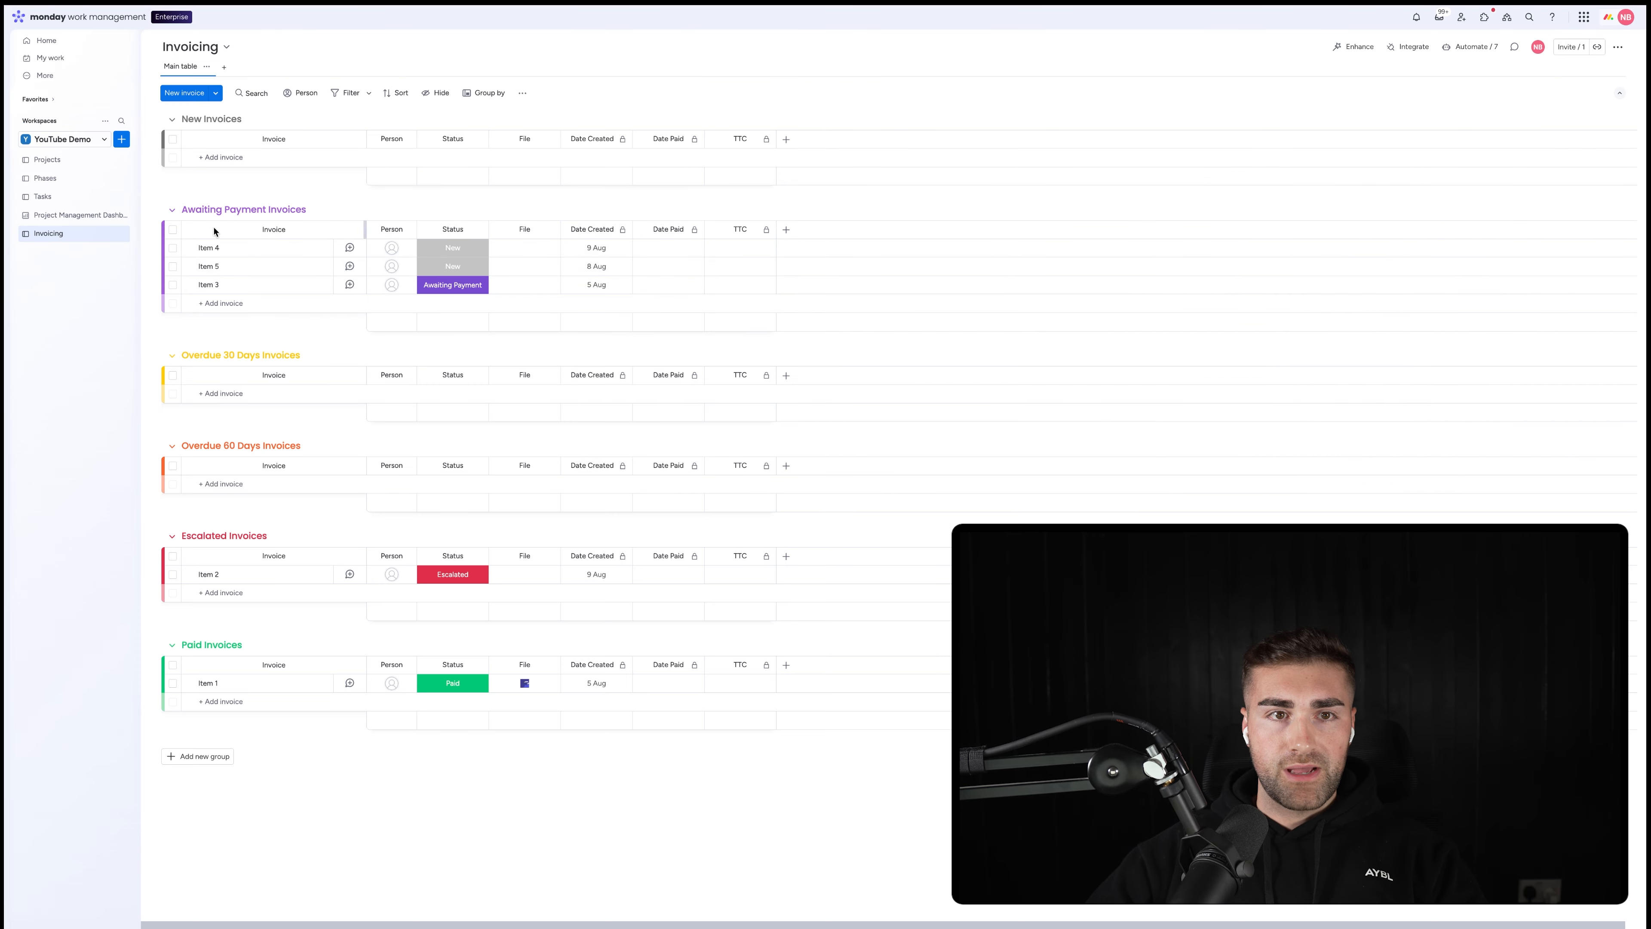
- Add an item named NEW INVOICE to the New Invoices group and set its Date Created to 1 August 2025
click(284, 156)
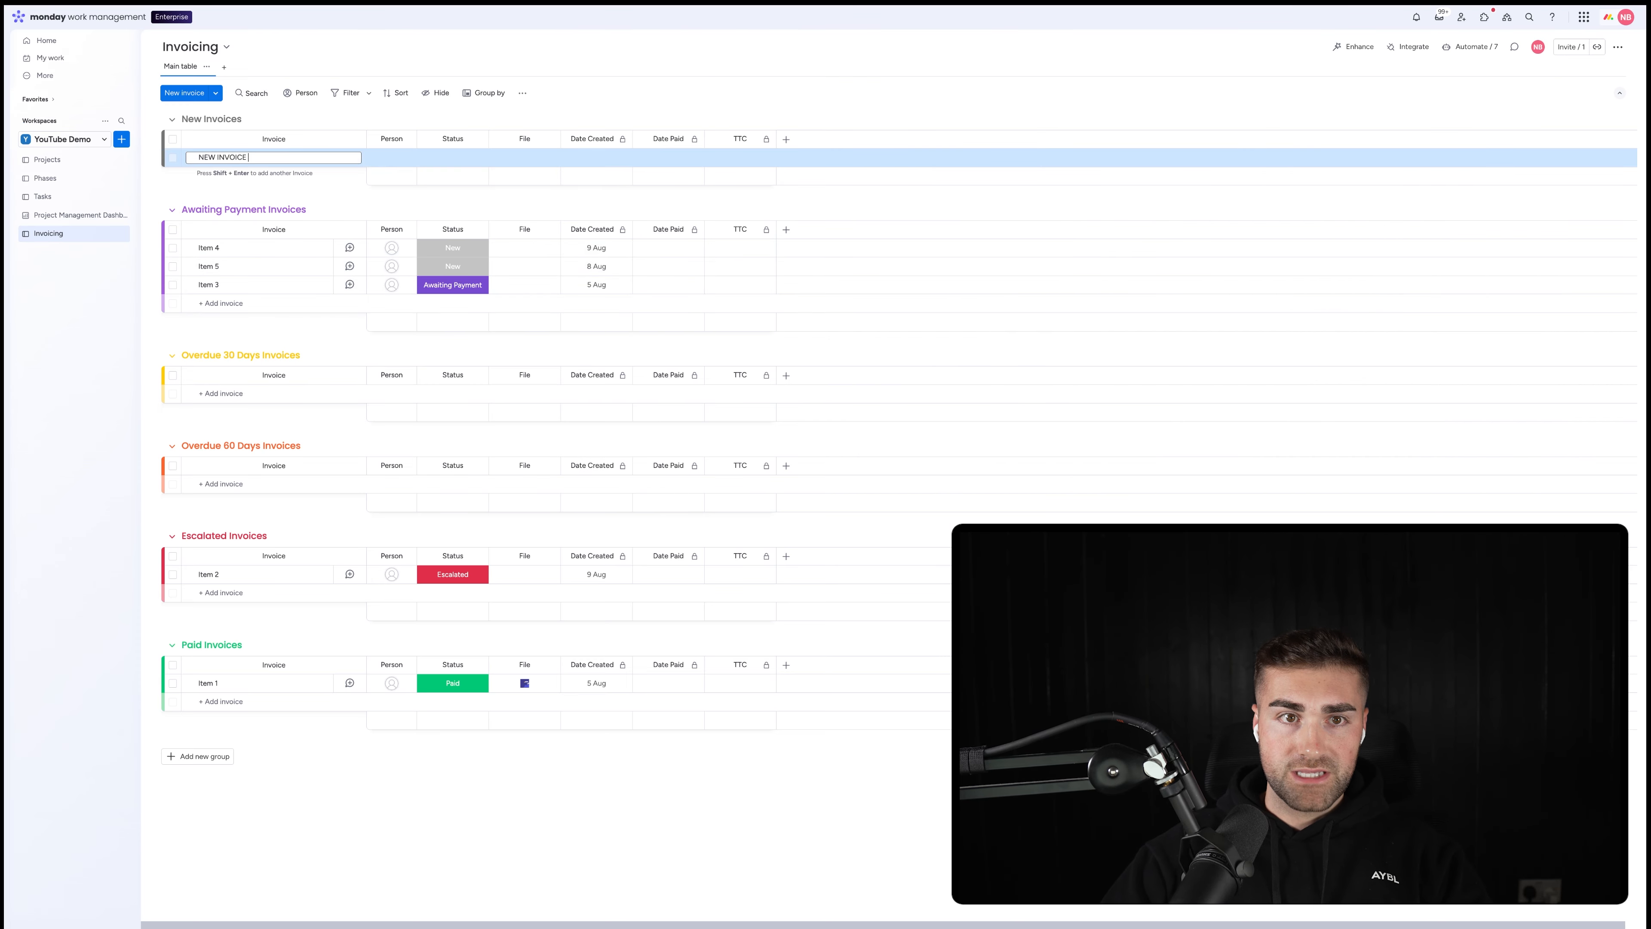
key(Return)
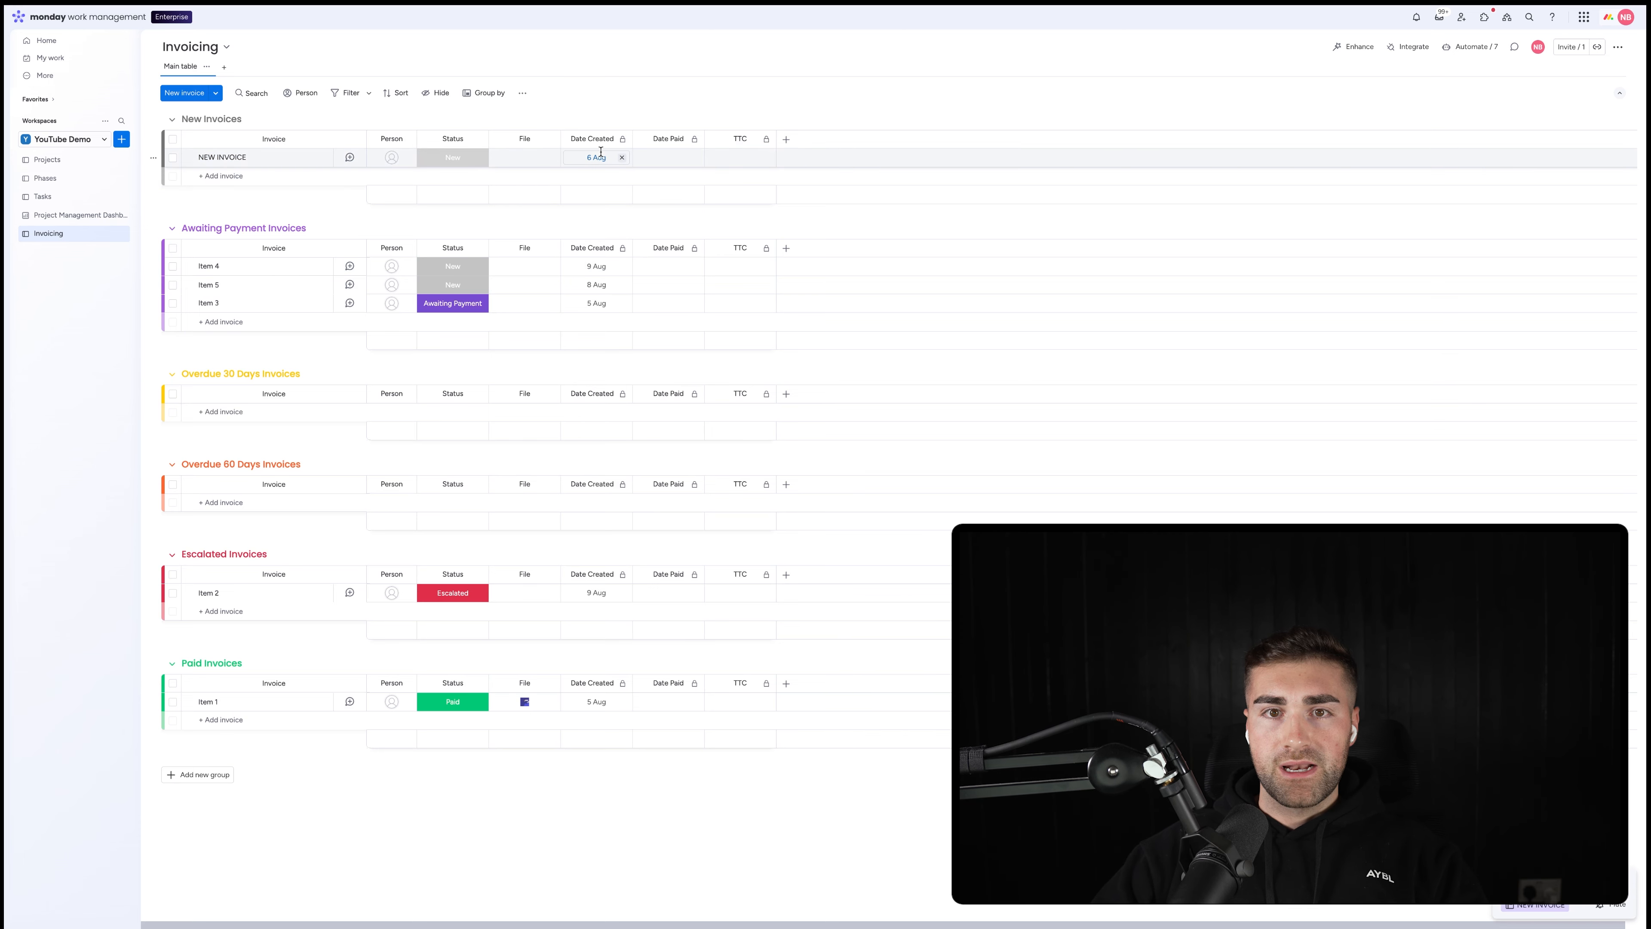
click(601, 152)
click(614, 258)
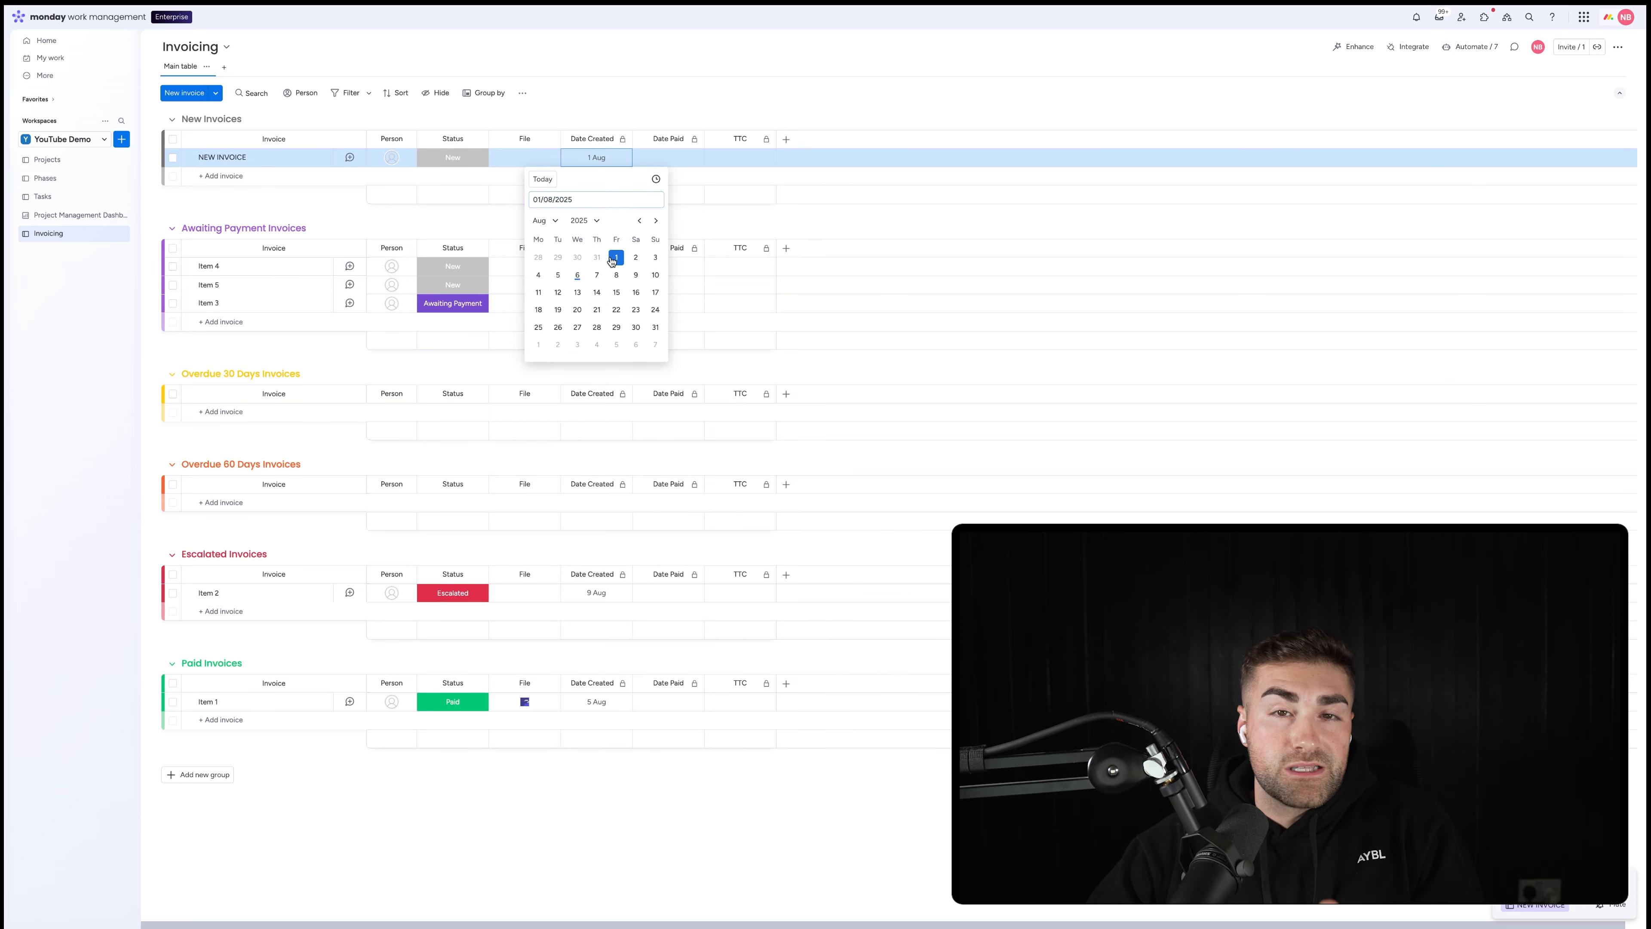
- Change the status of NEW INVOICE to Paid
click(455, 161)
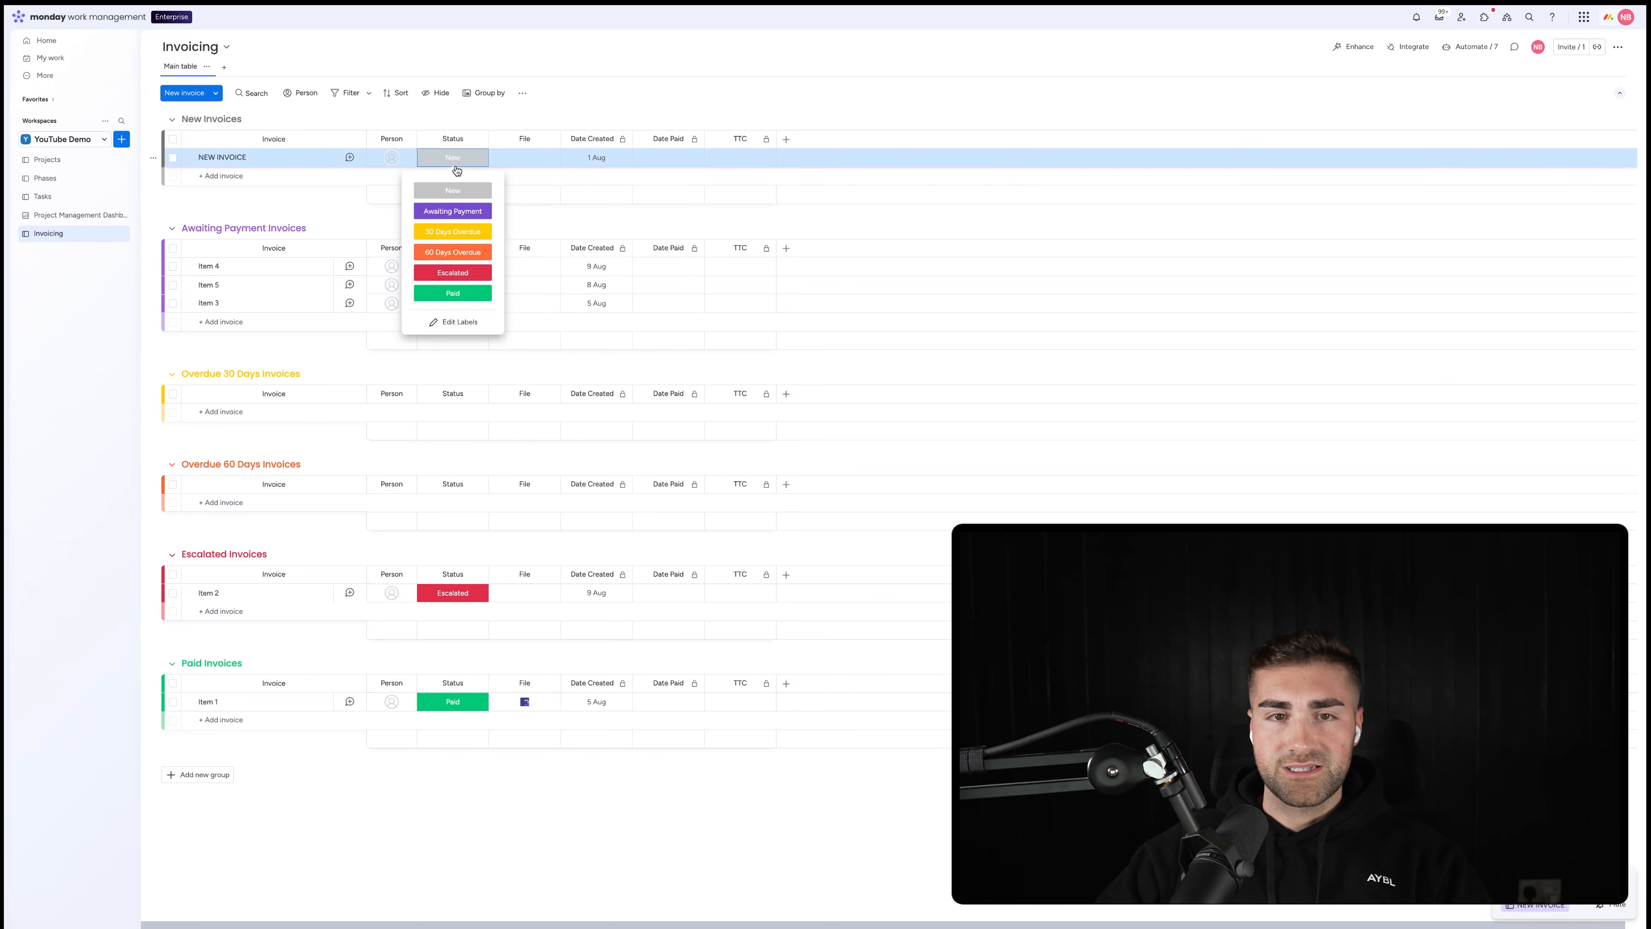
click(474, 302)
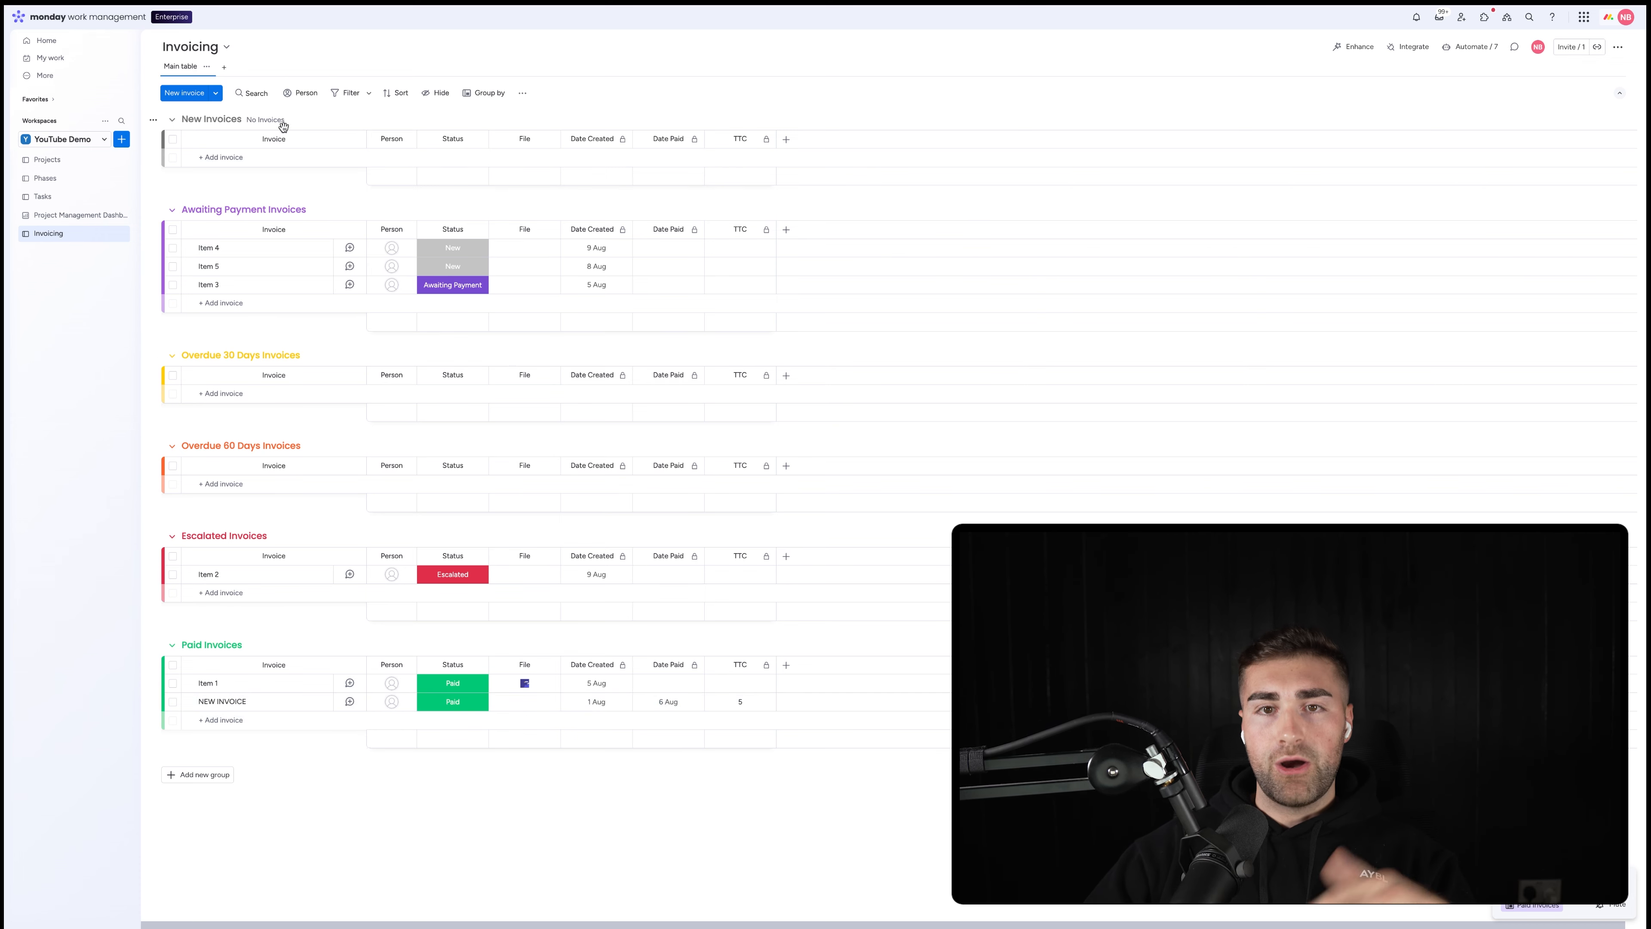
- Create a folder named Finance in the workspace and move the Invoicing board into it
click(122, 139)
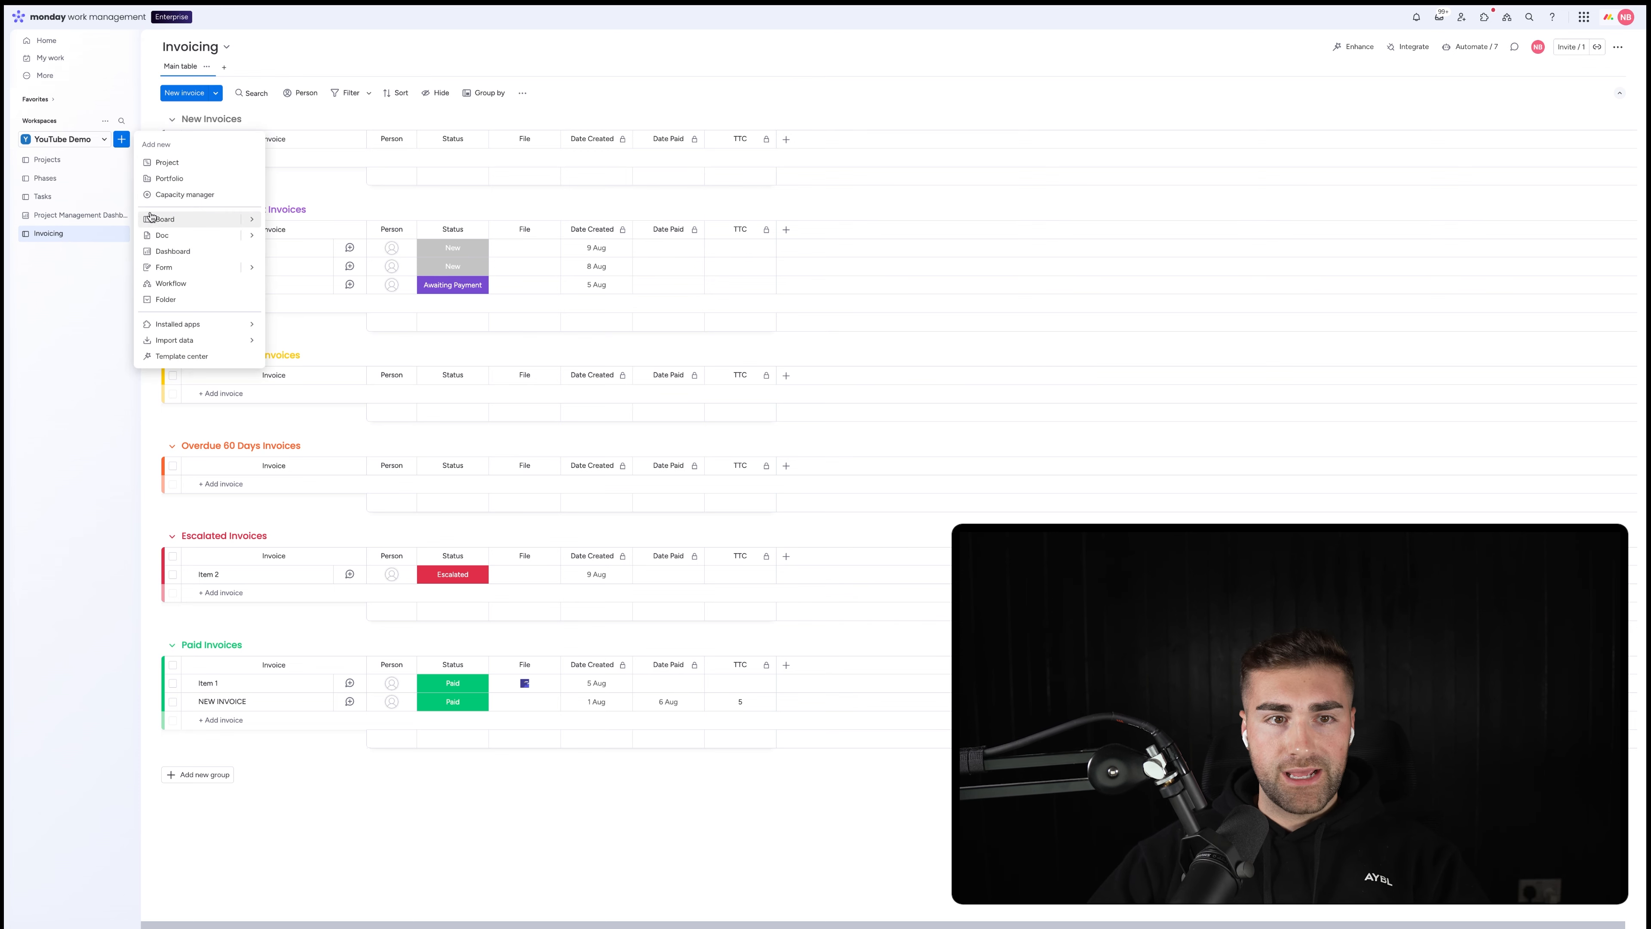
click(178, 301)
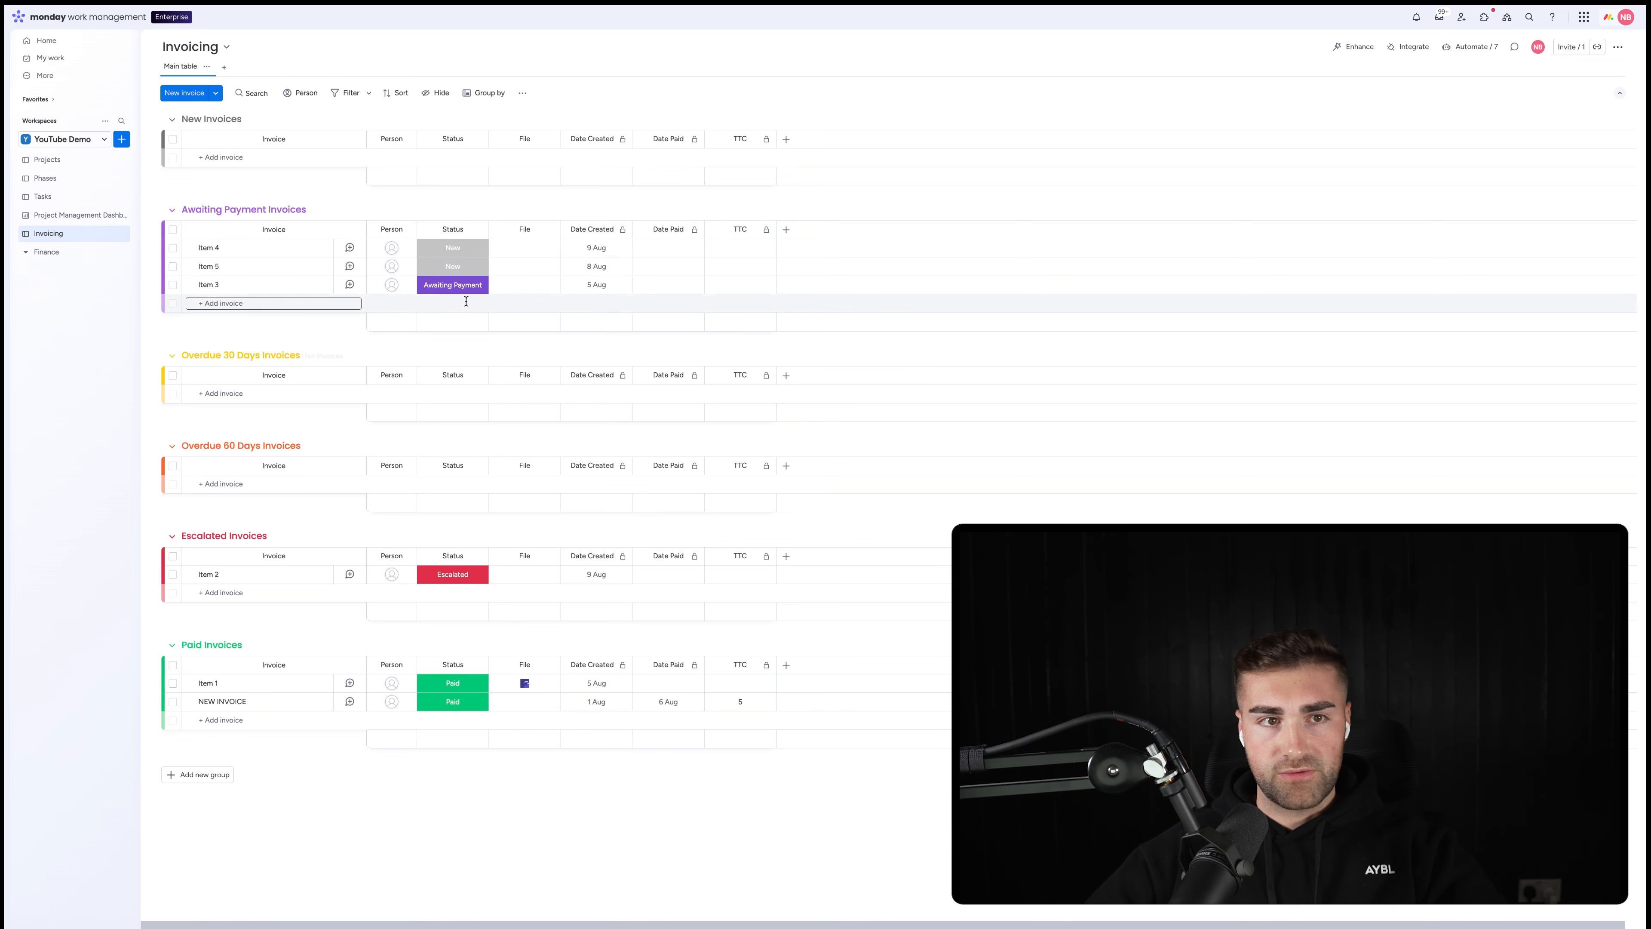
drag(74, 239, 74, 284)
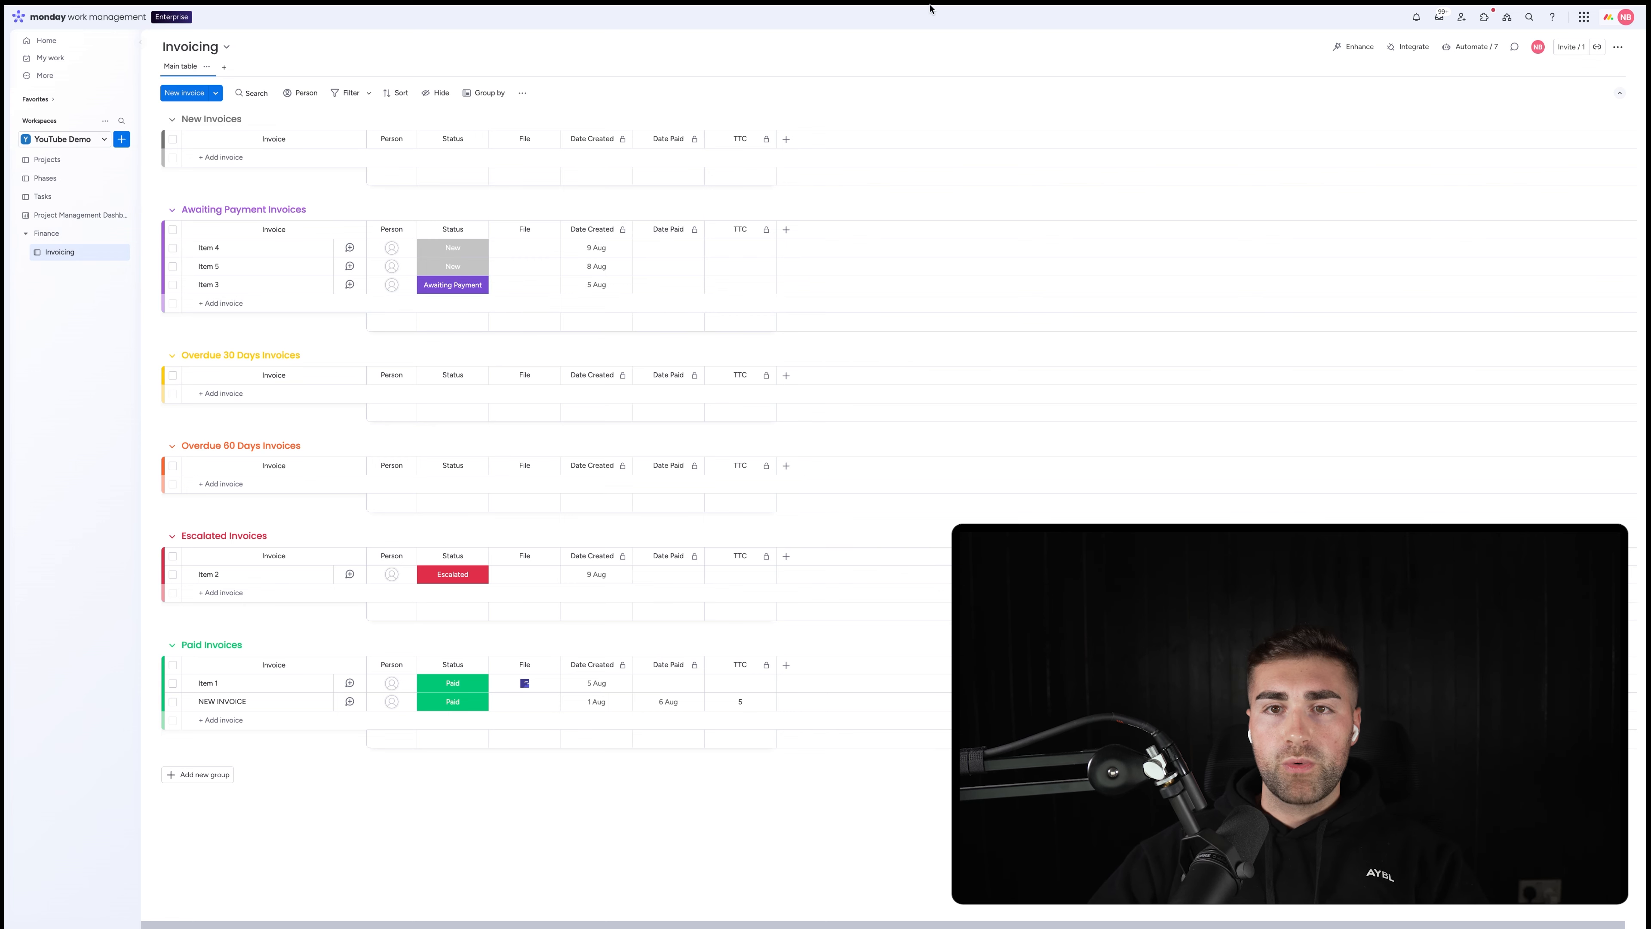
- Add a Connect boards column to the Invoicing board and connect it to the Phases board, skipping the mirror column offer
click(787, 140)
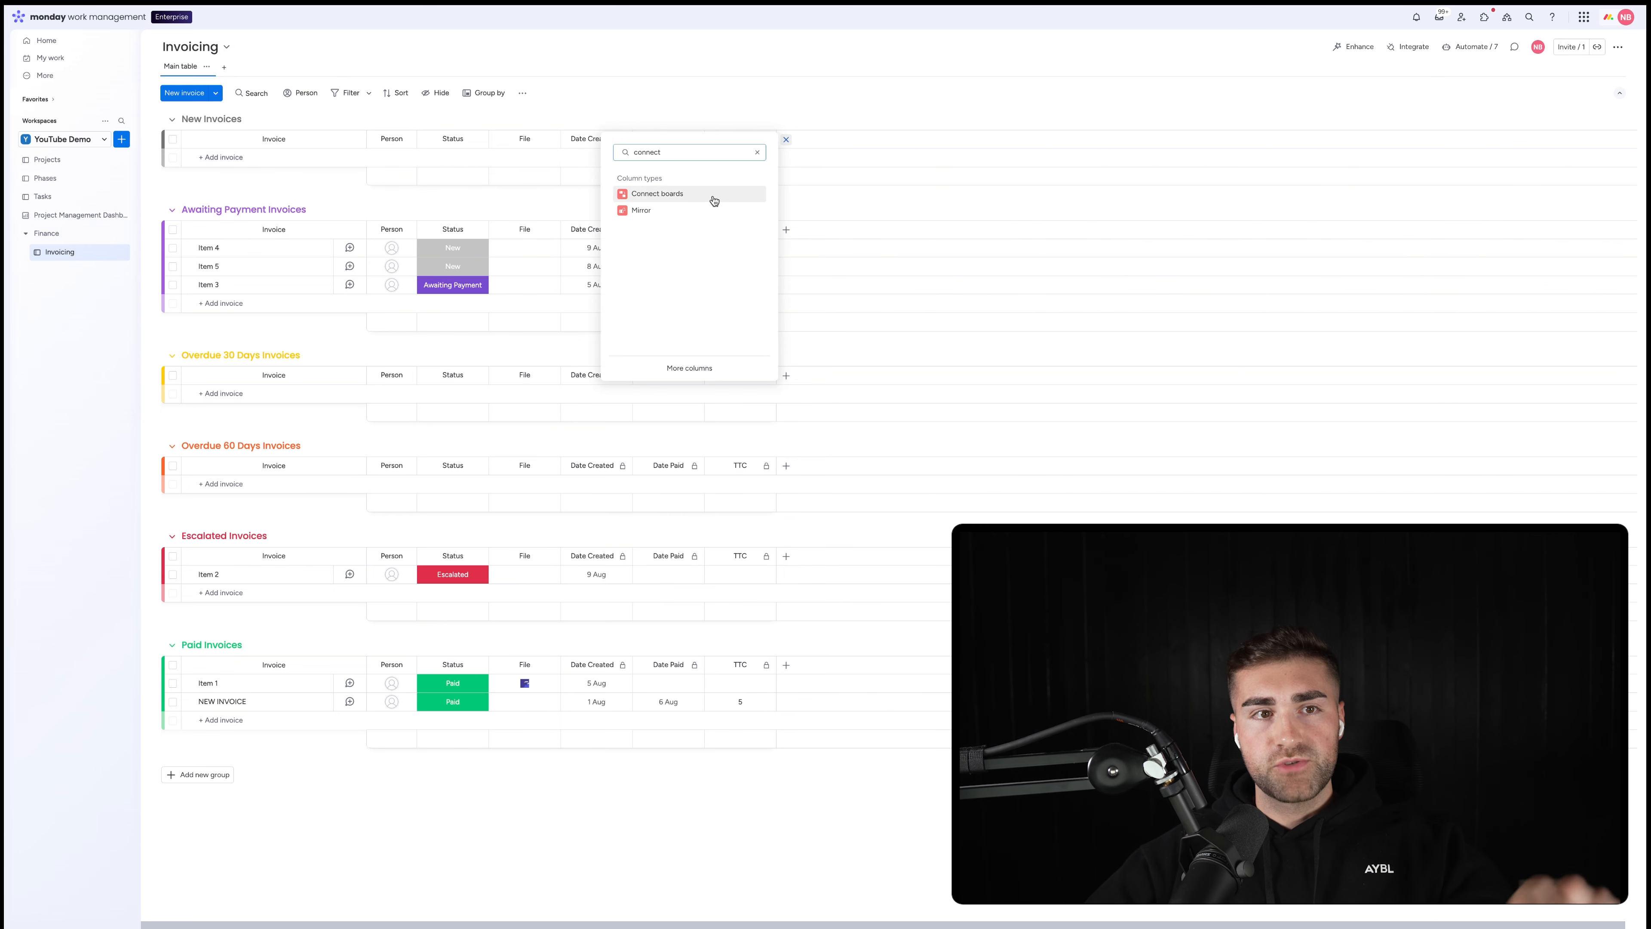
click(712, 198)
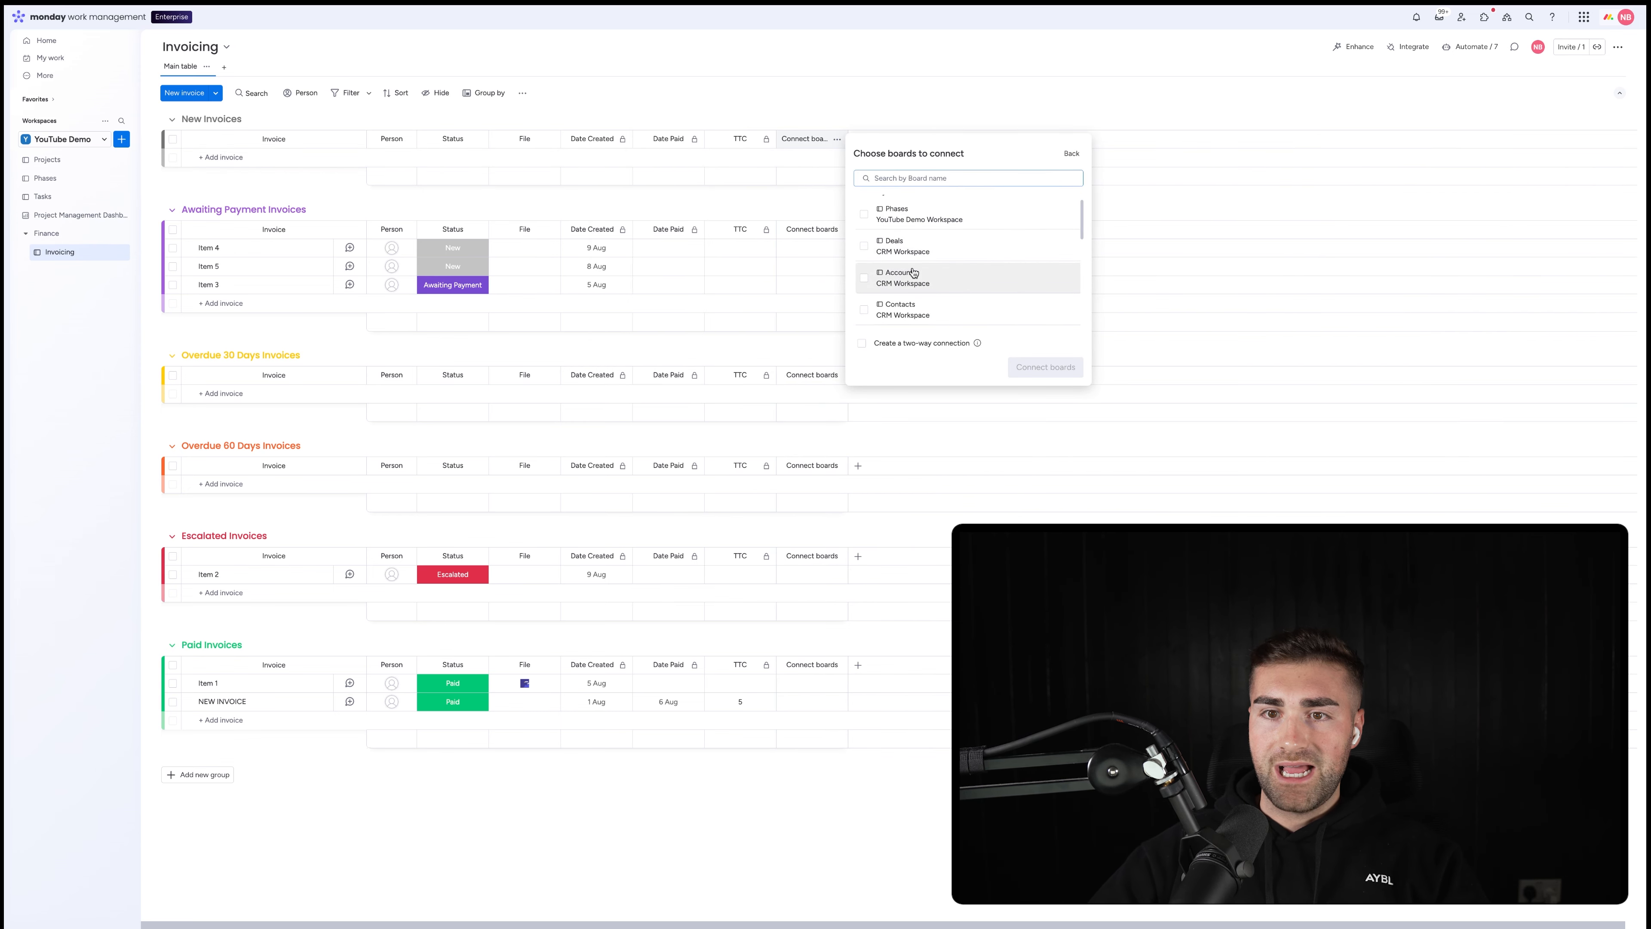
scroll(914, 273, down, 1)
scroll(914, 273, up, 1)
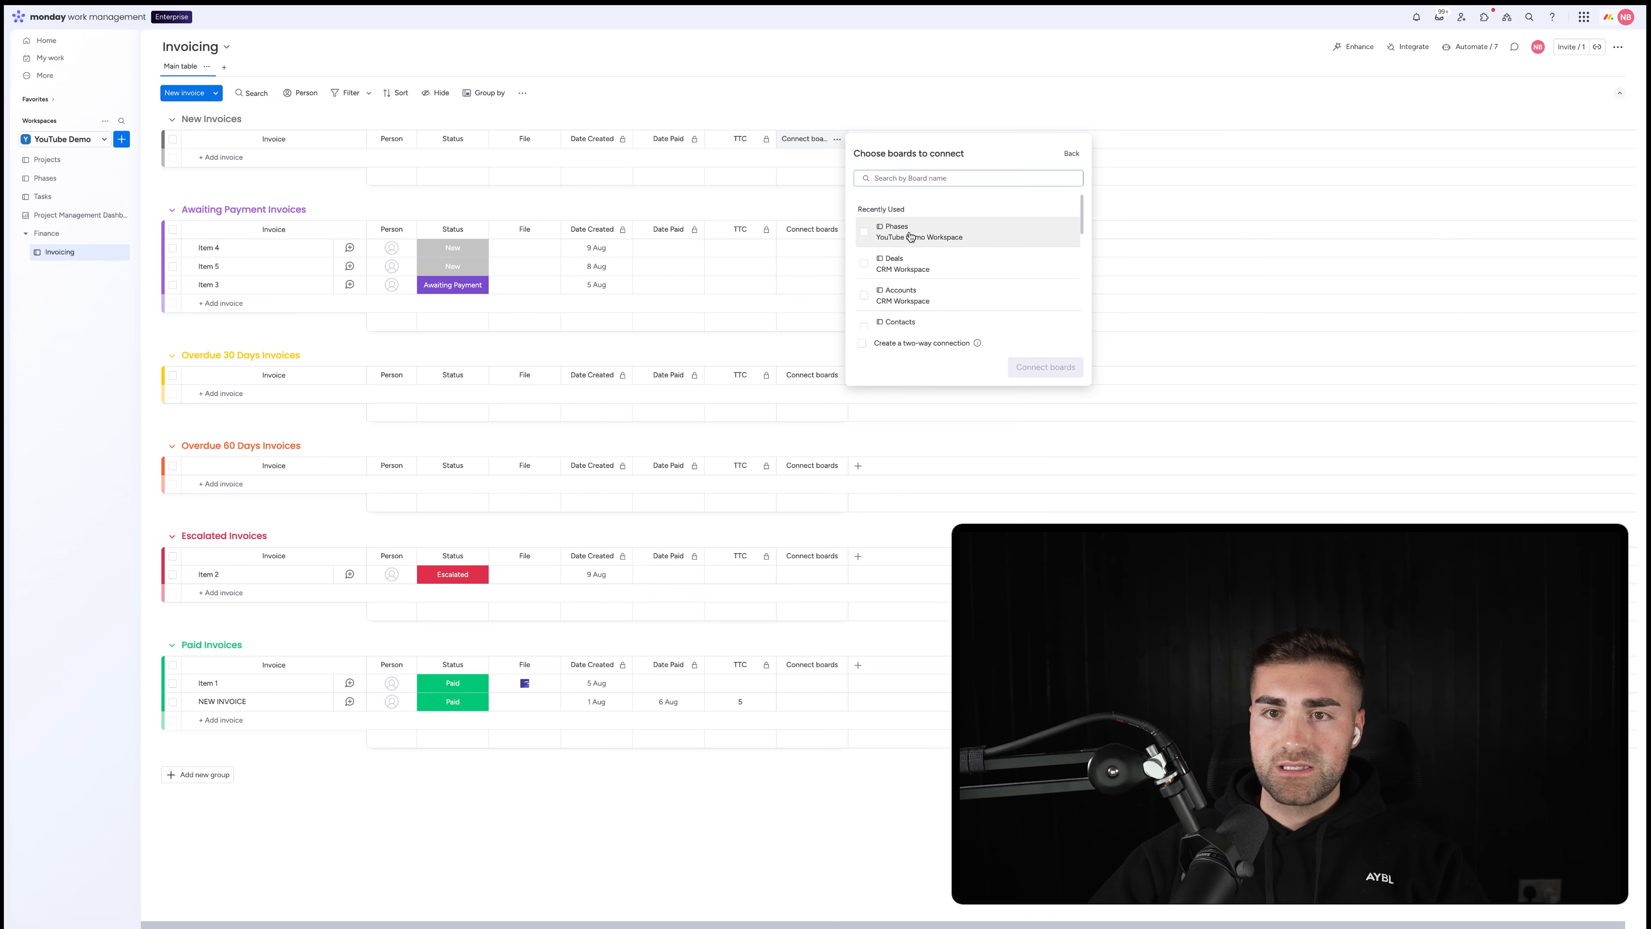
click(910, 233)
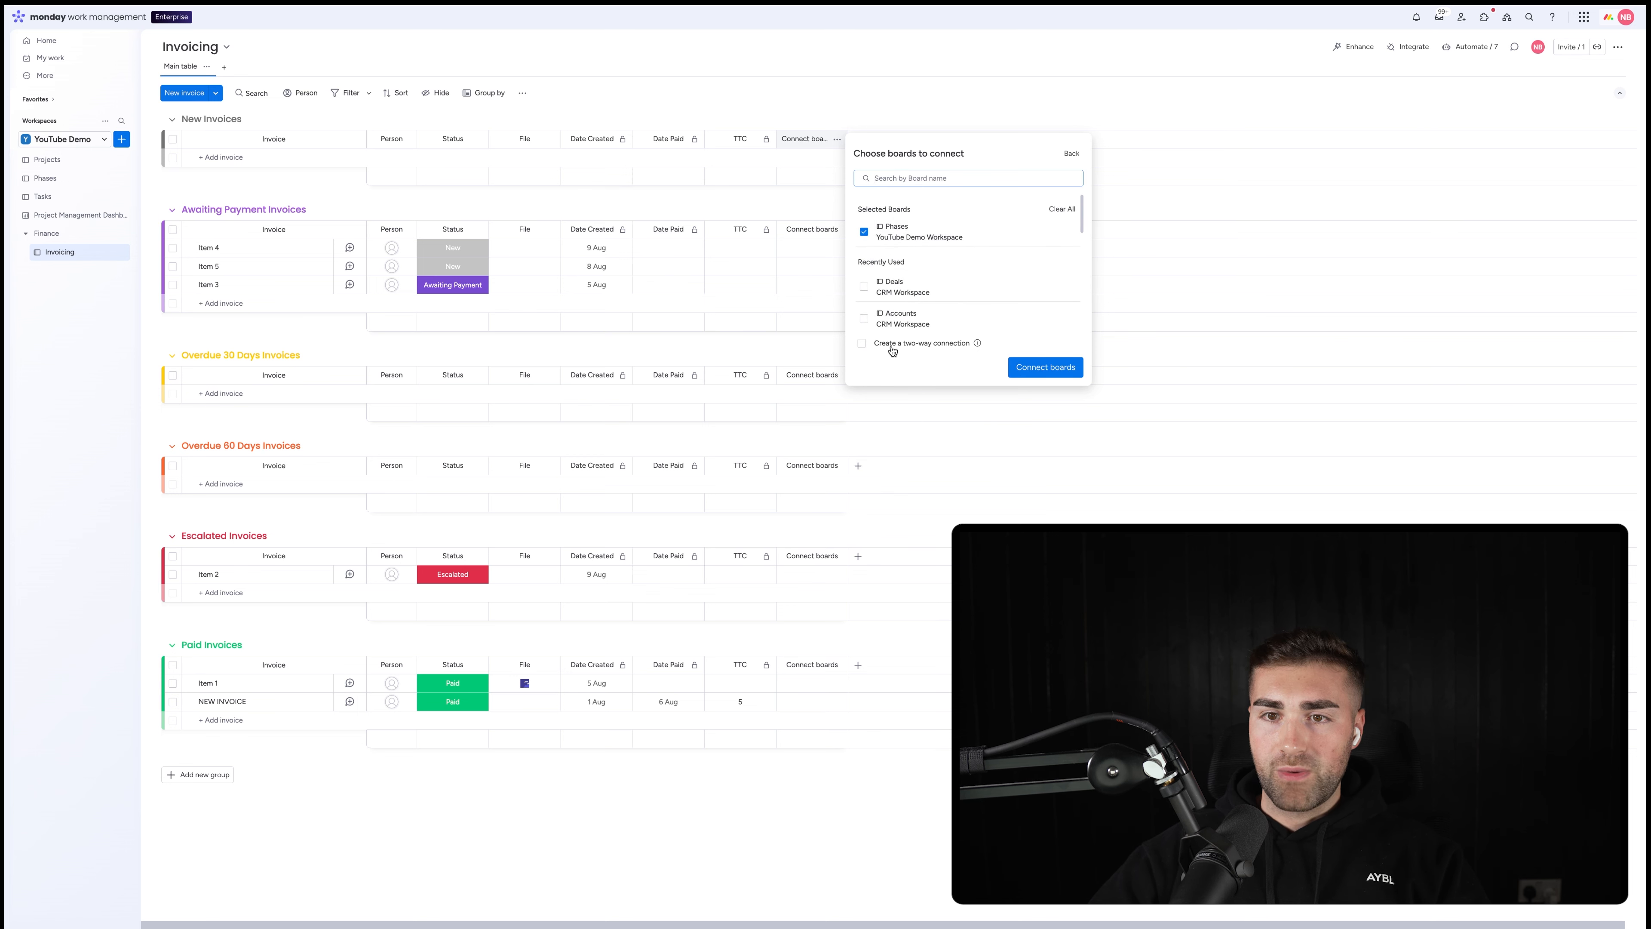
click(1058, 369)
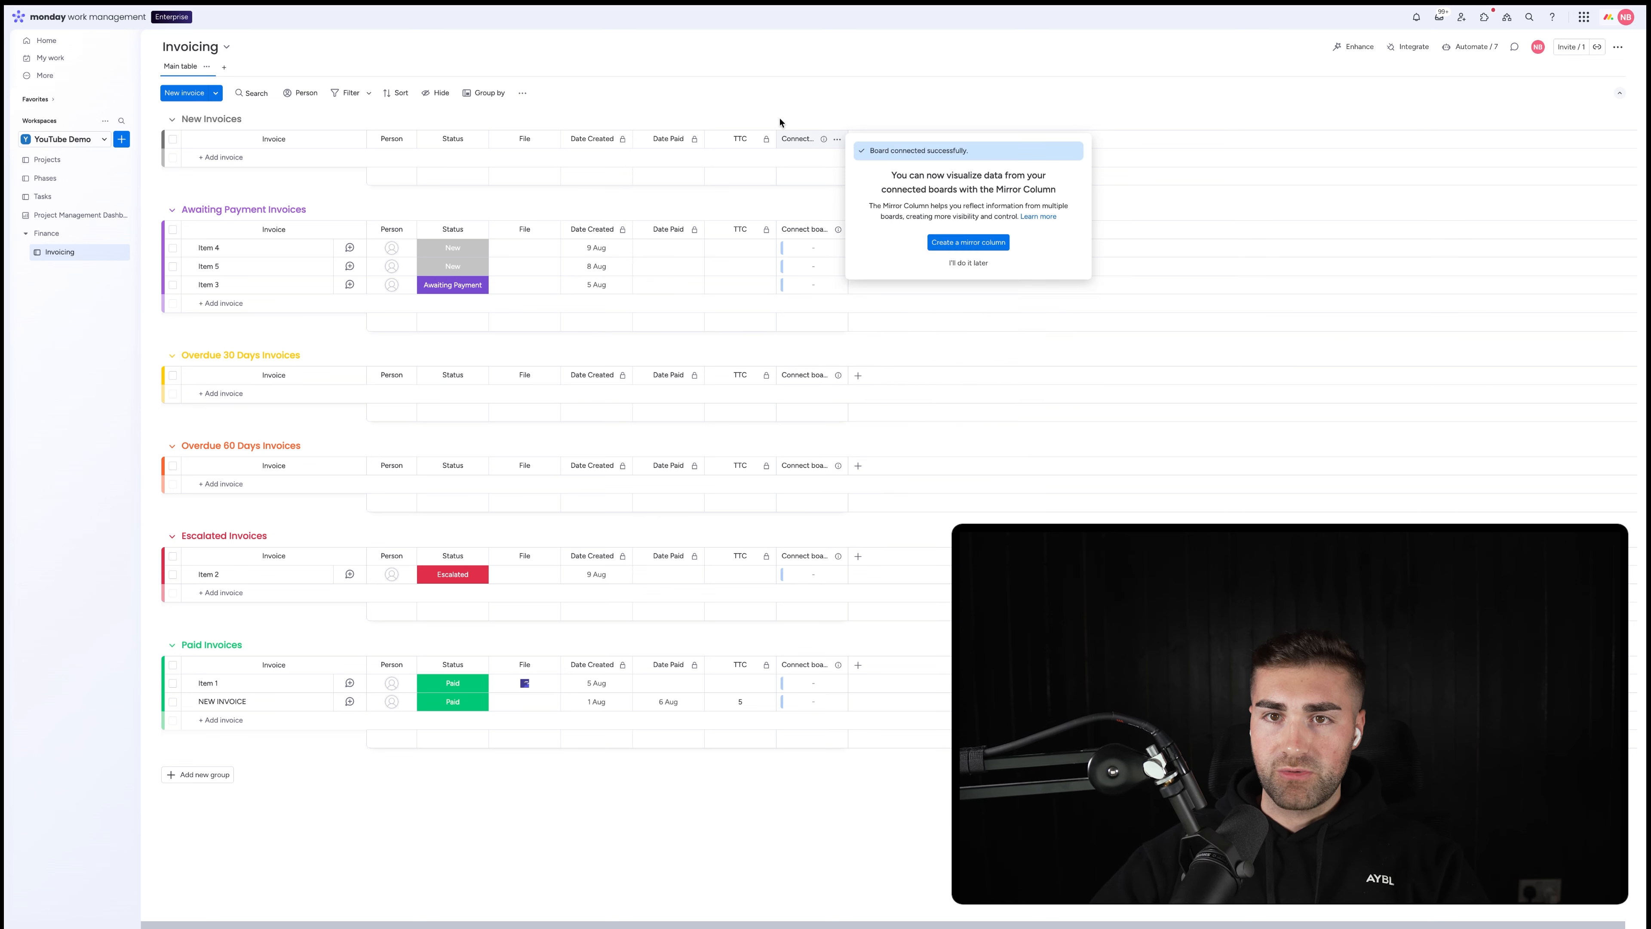
click(820, 114)
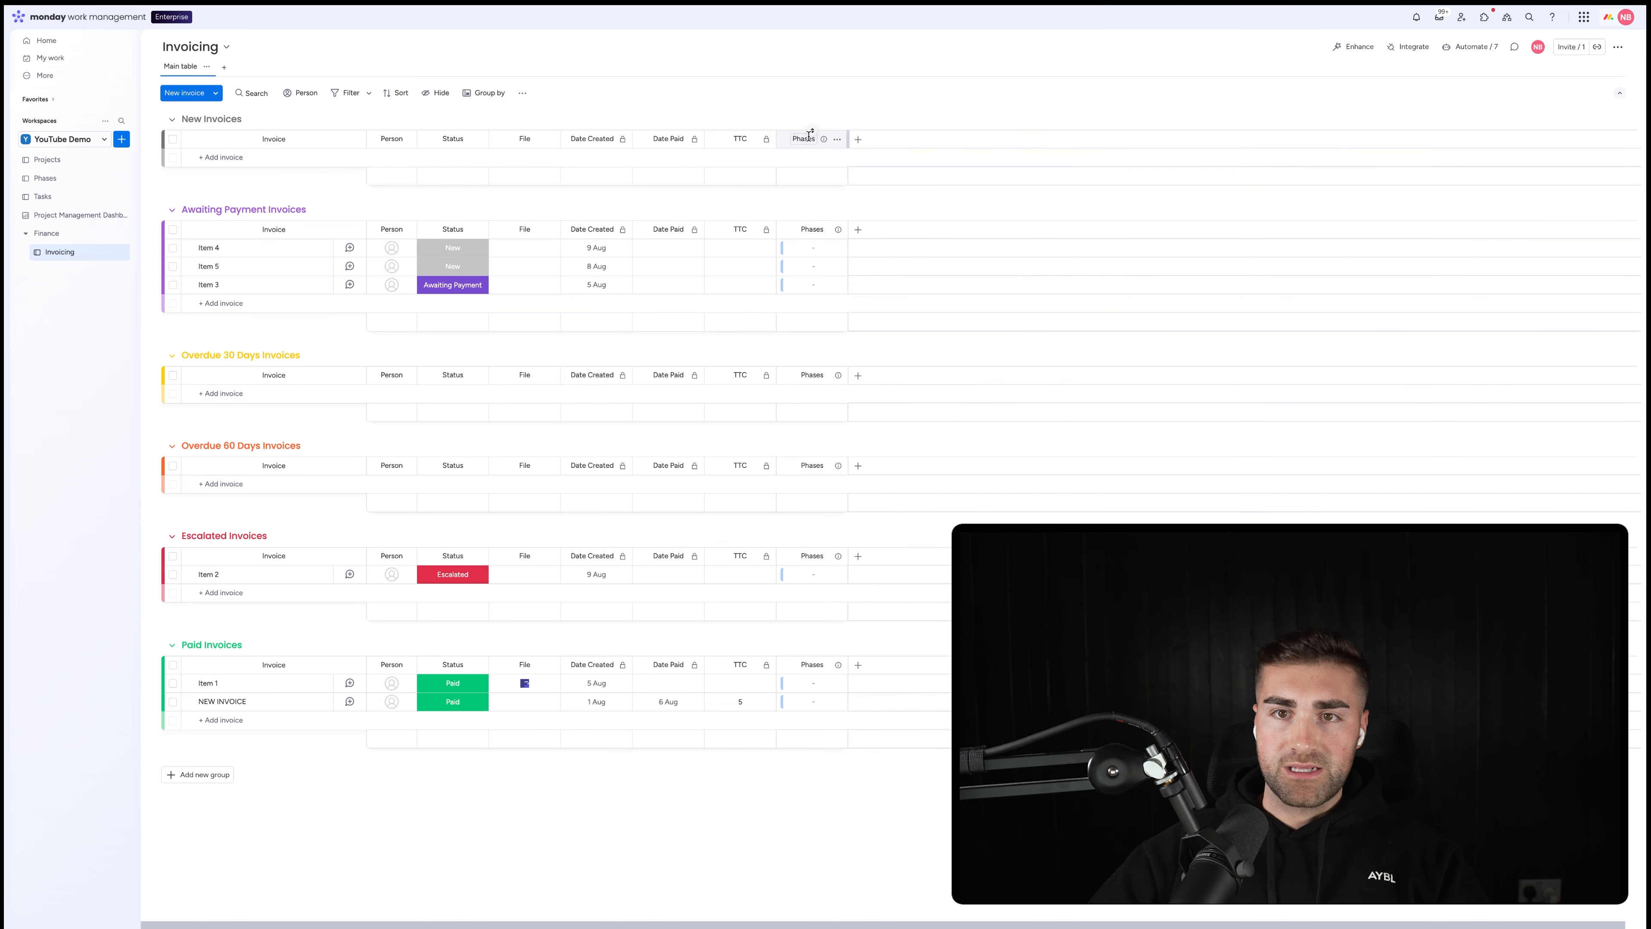
- Rename the connection column to Phase and move it between the Status and File columns
click(826, 139)
key(Return)
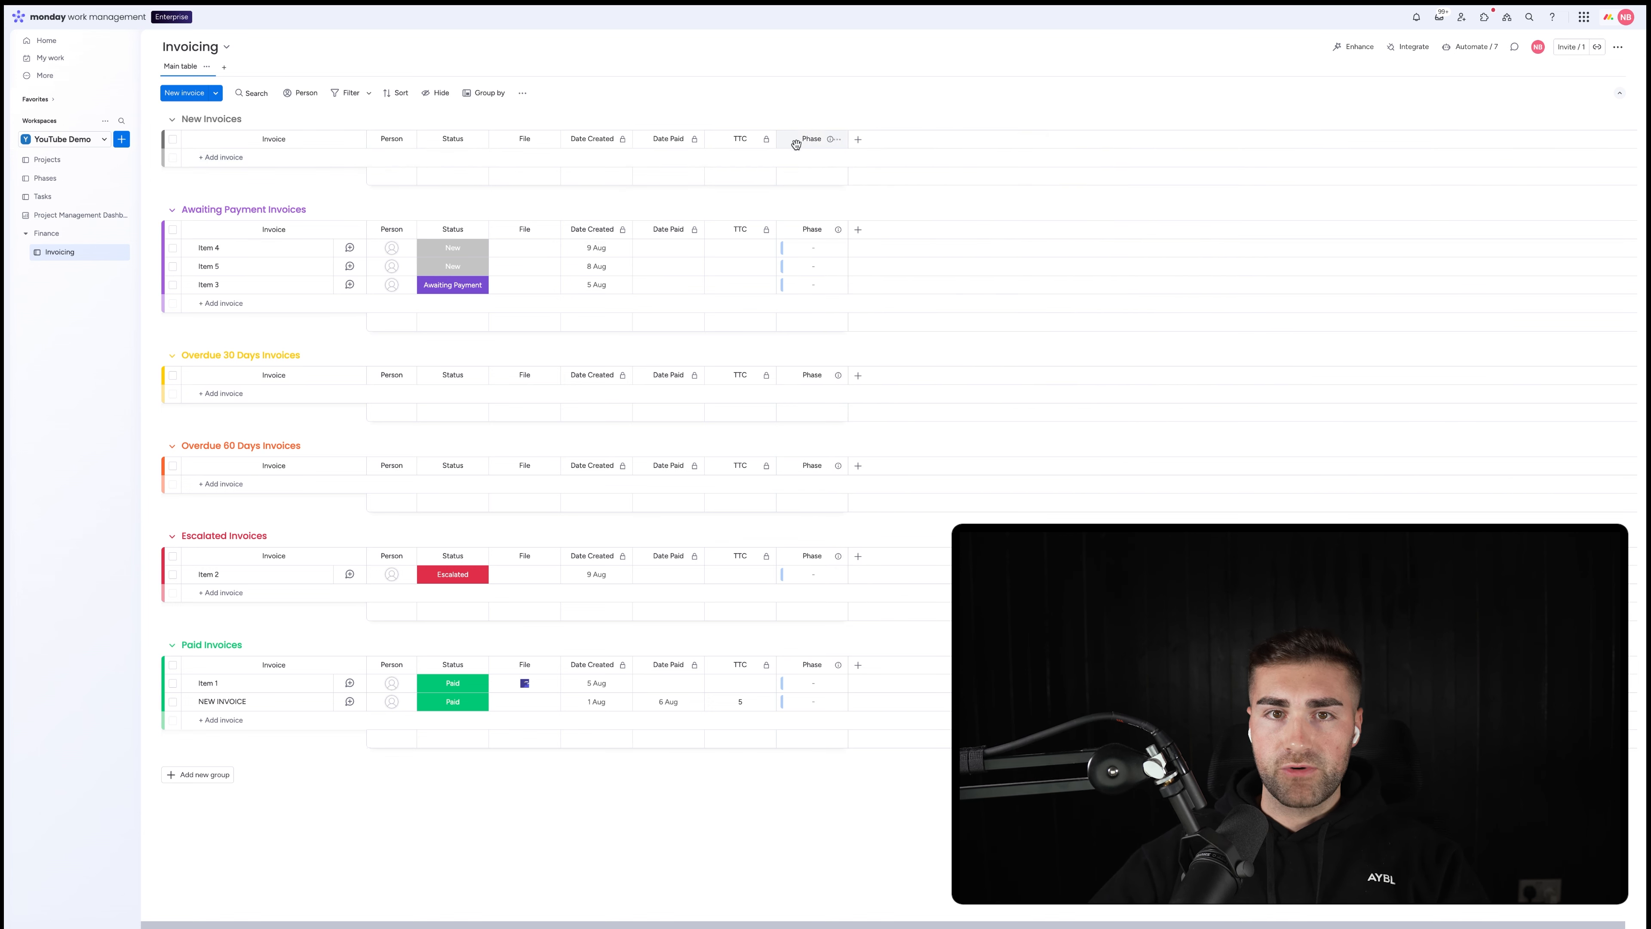
drag(794, 137, 540, 151)
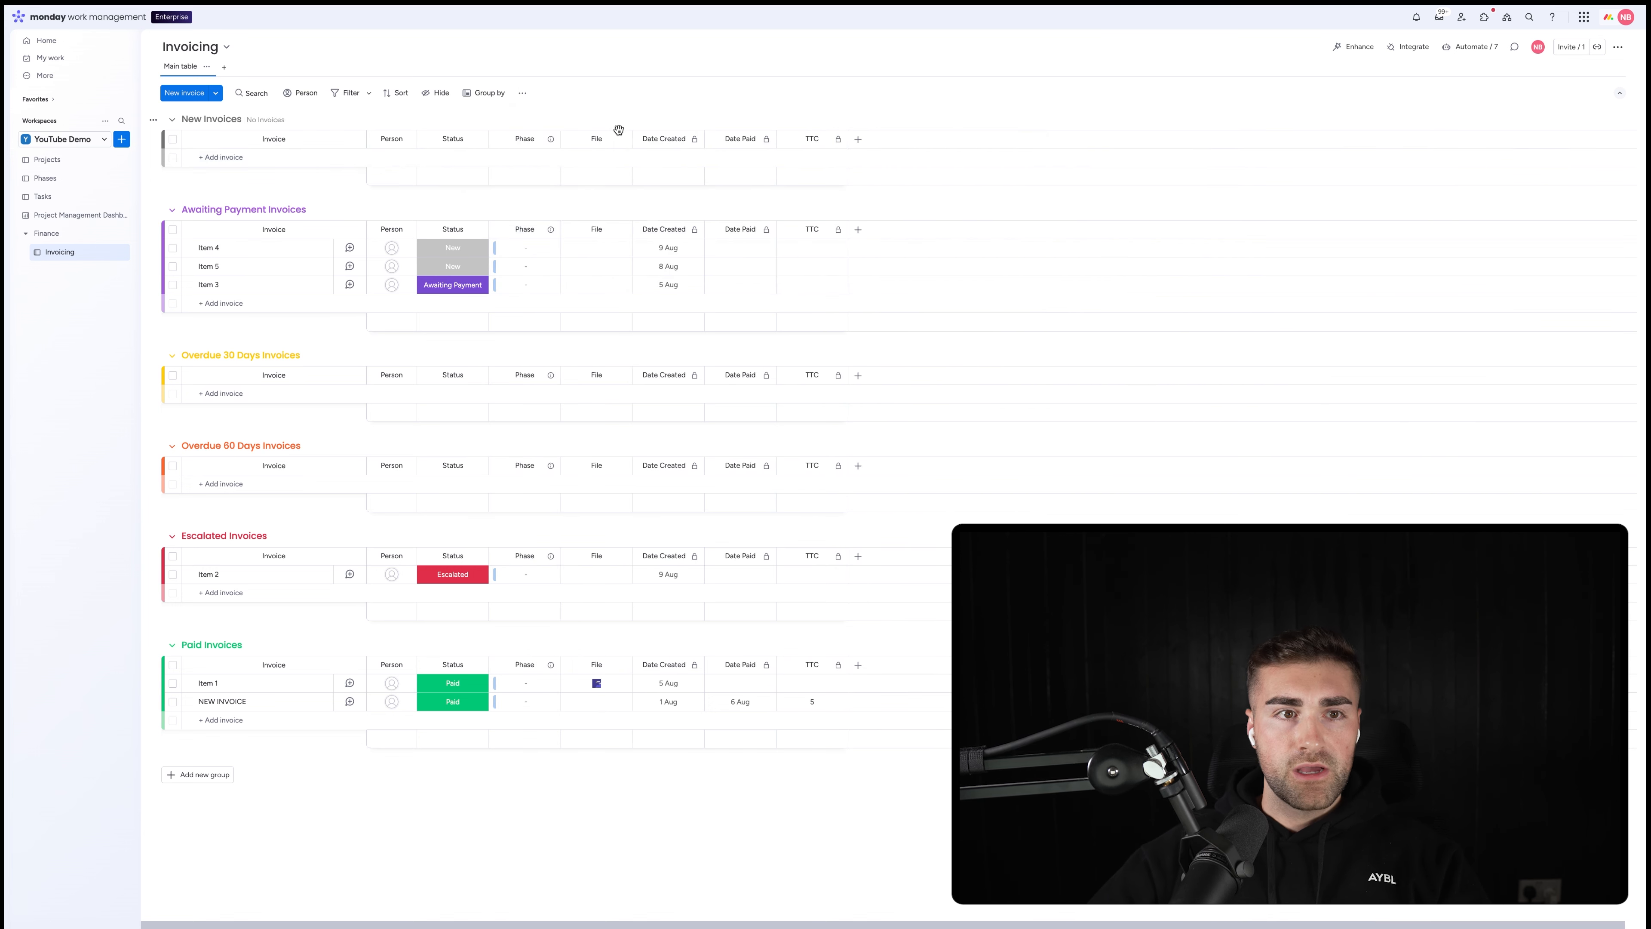
- Check the Phases board, return to the Invoicing board and link Item 4 to Phases 1 in the Phase column
click(45, 178)
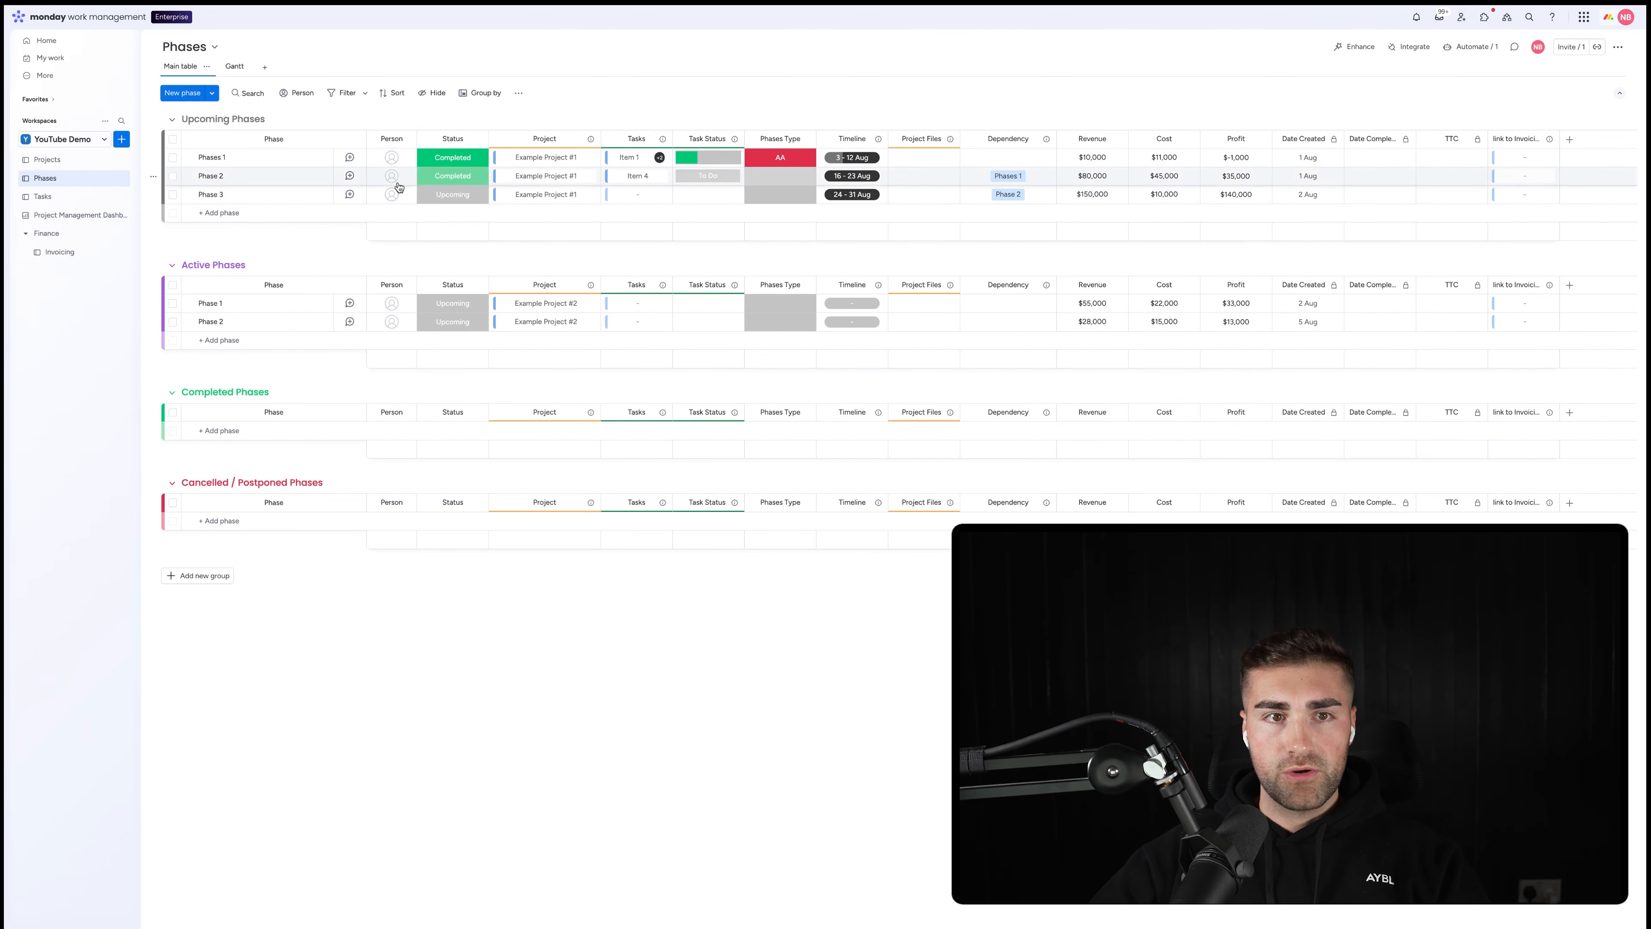
click(58, 252)
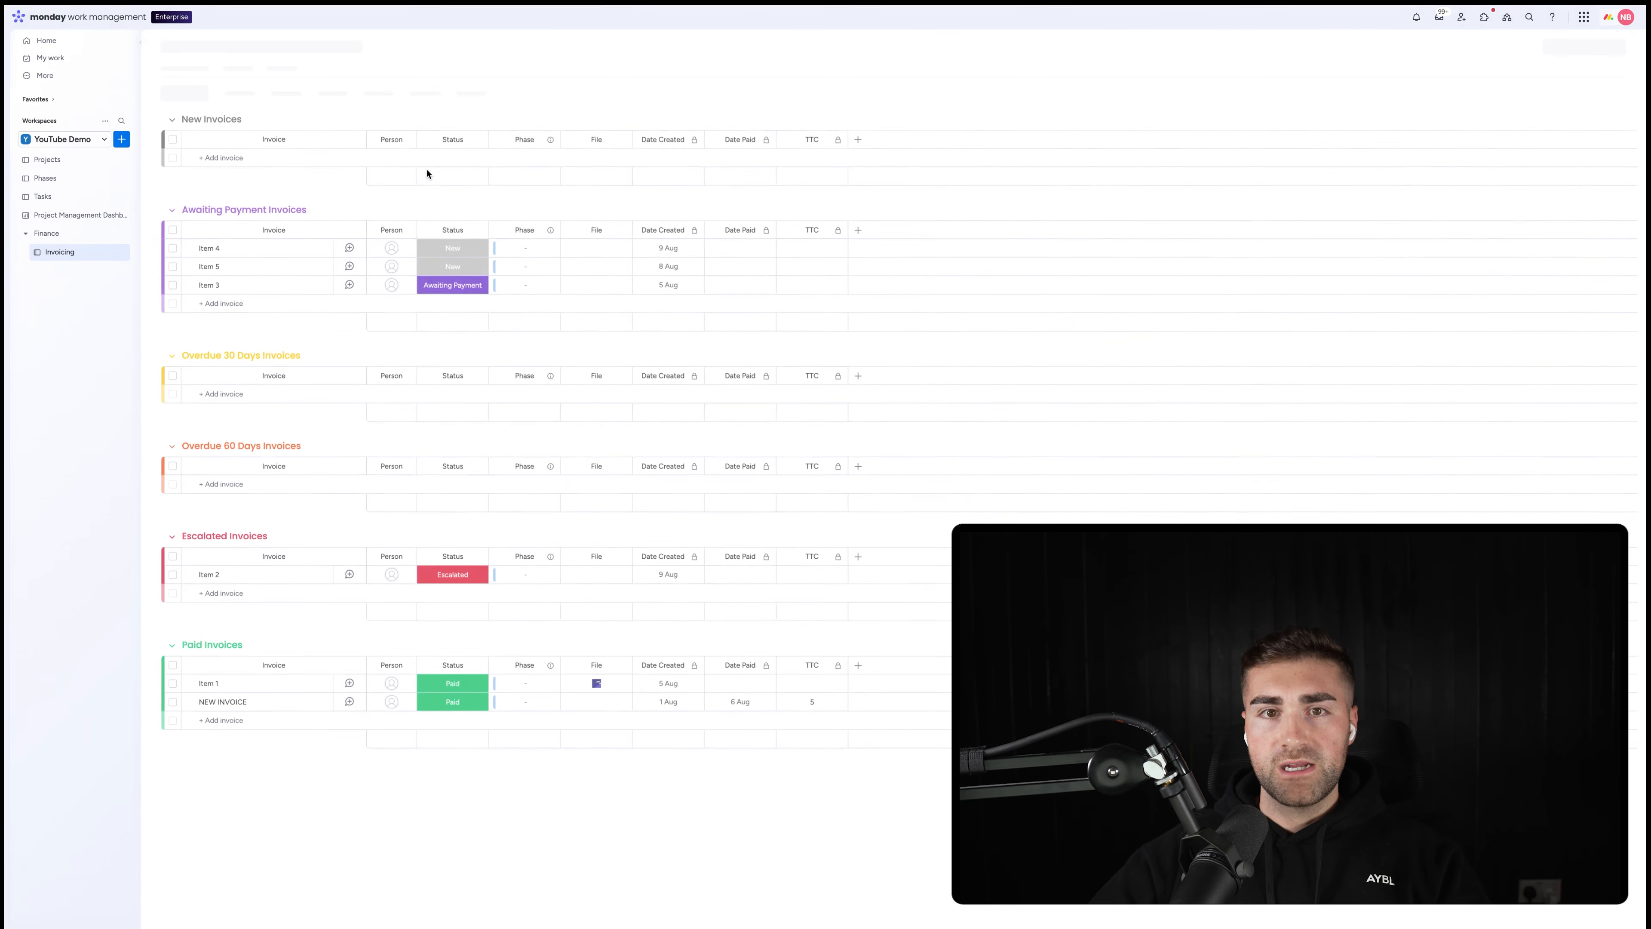
click(508, 246)
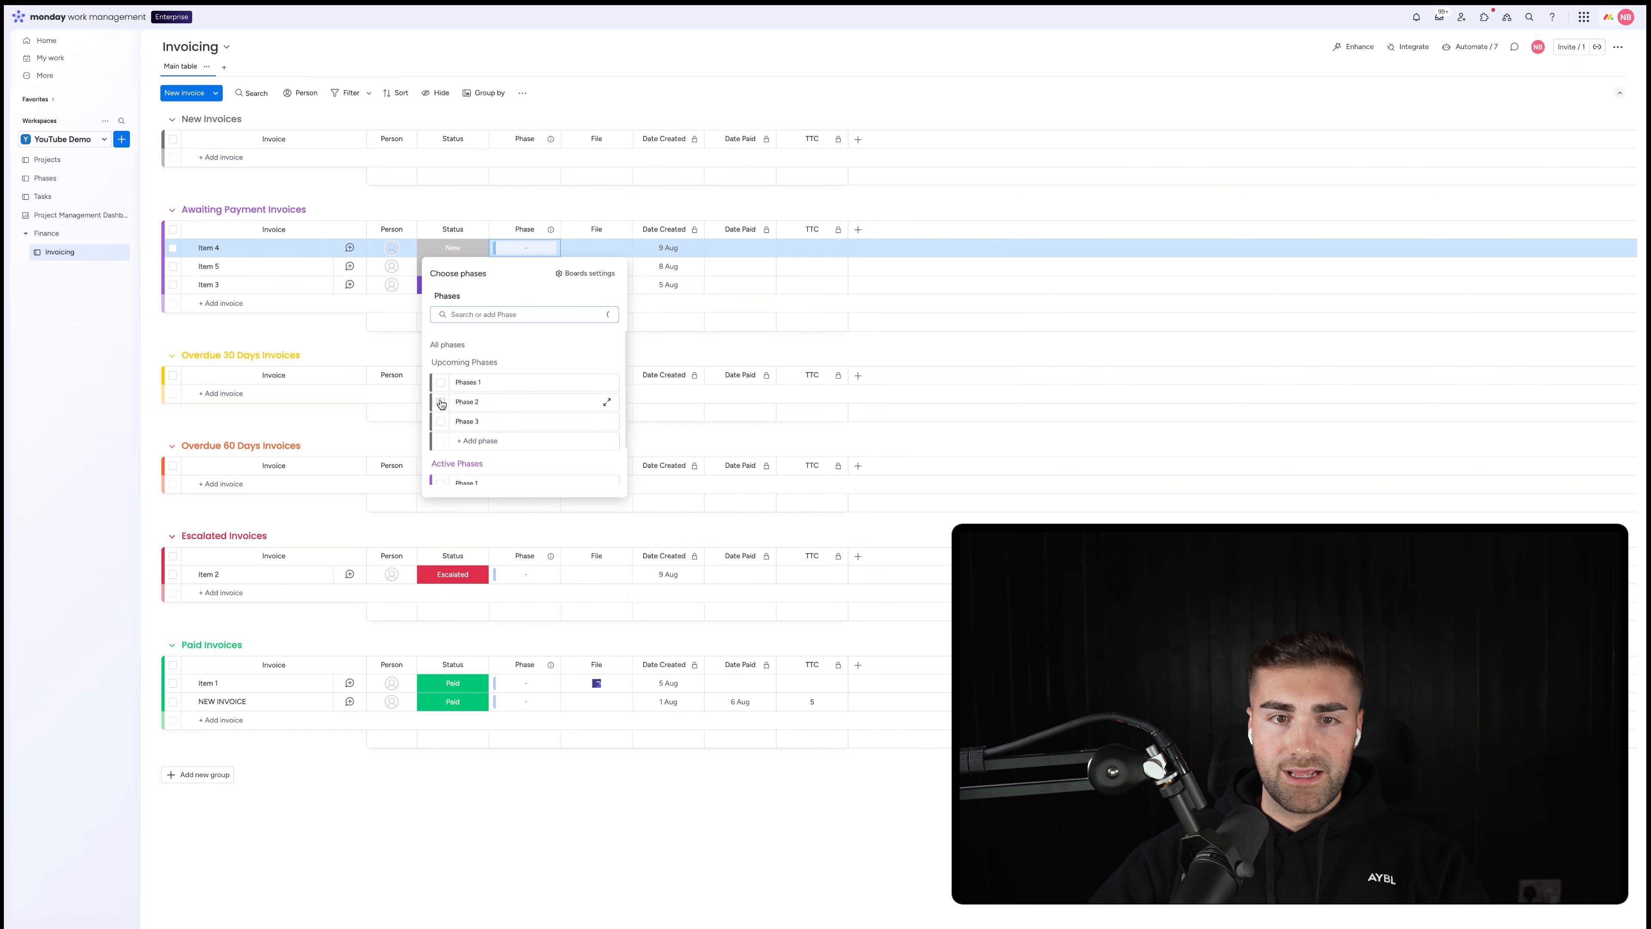
click(440, 384)
click(519, 201)
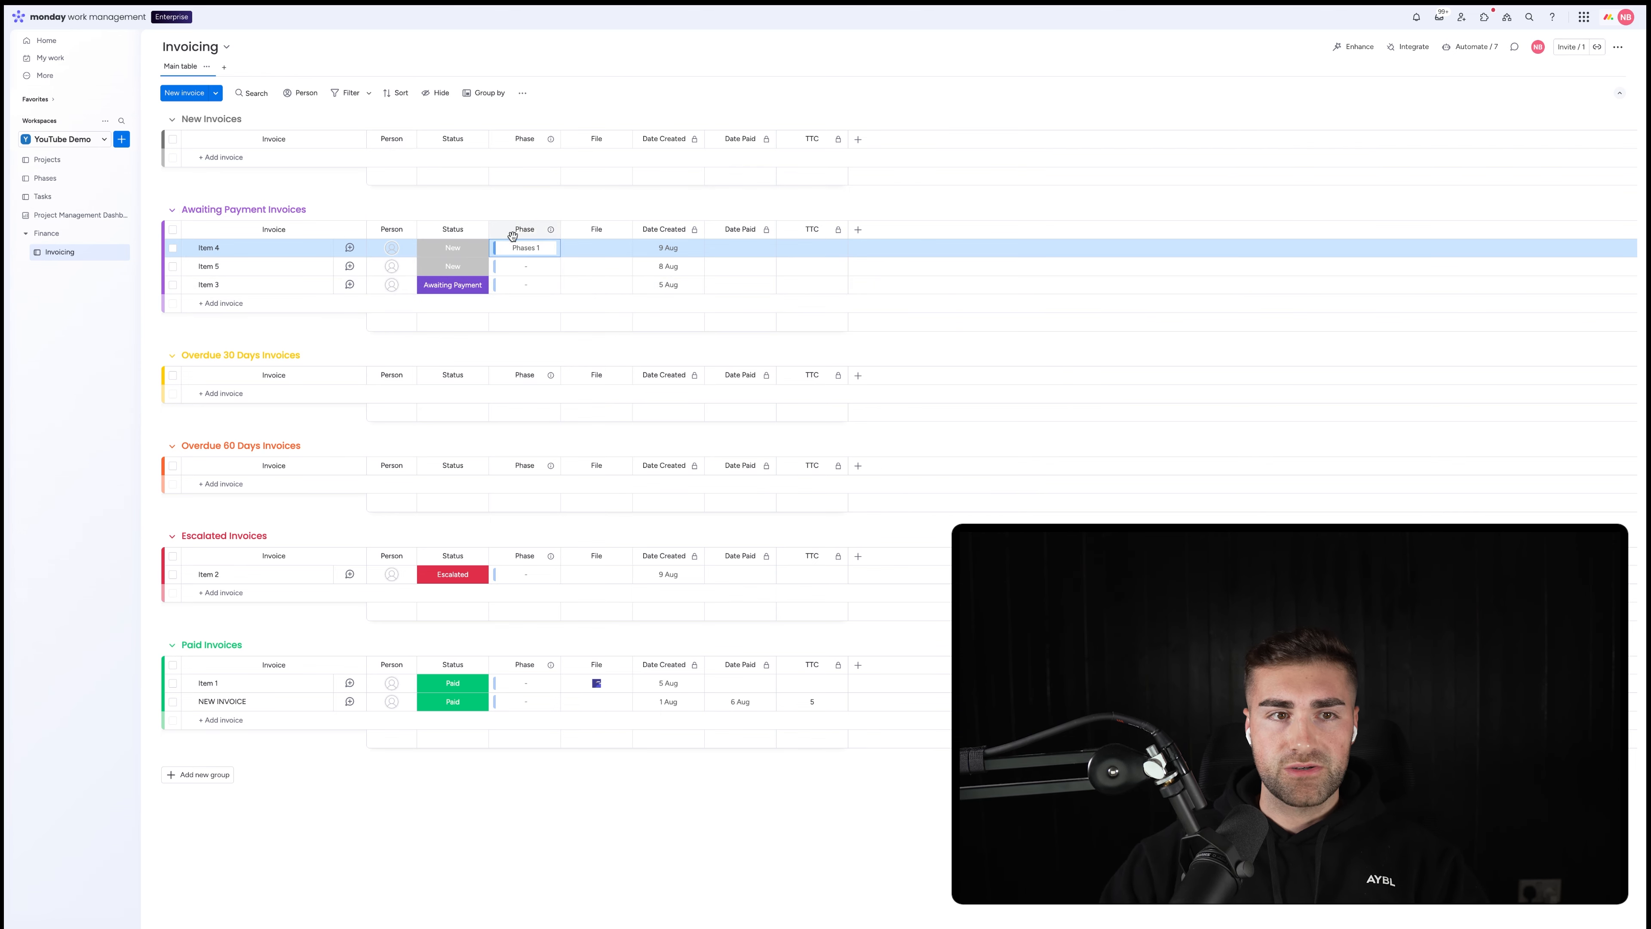
click(508, 211)
click(550, 233)
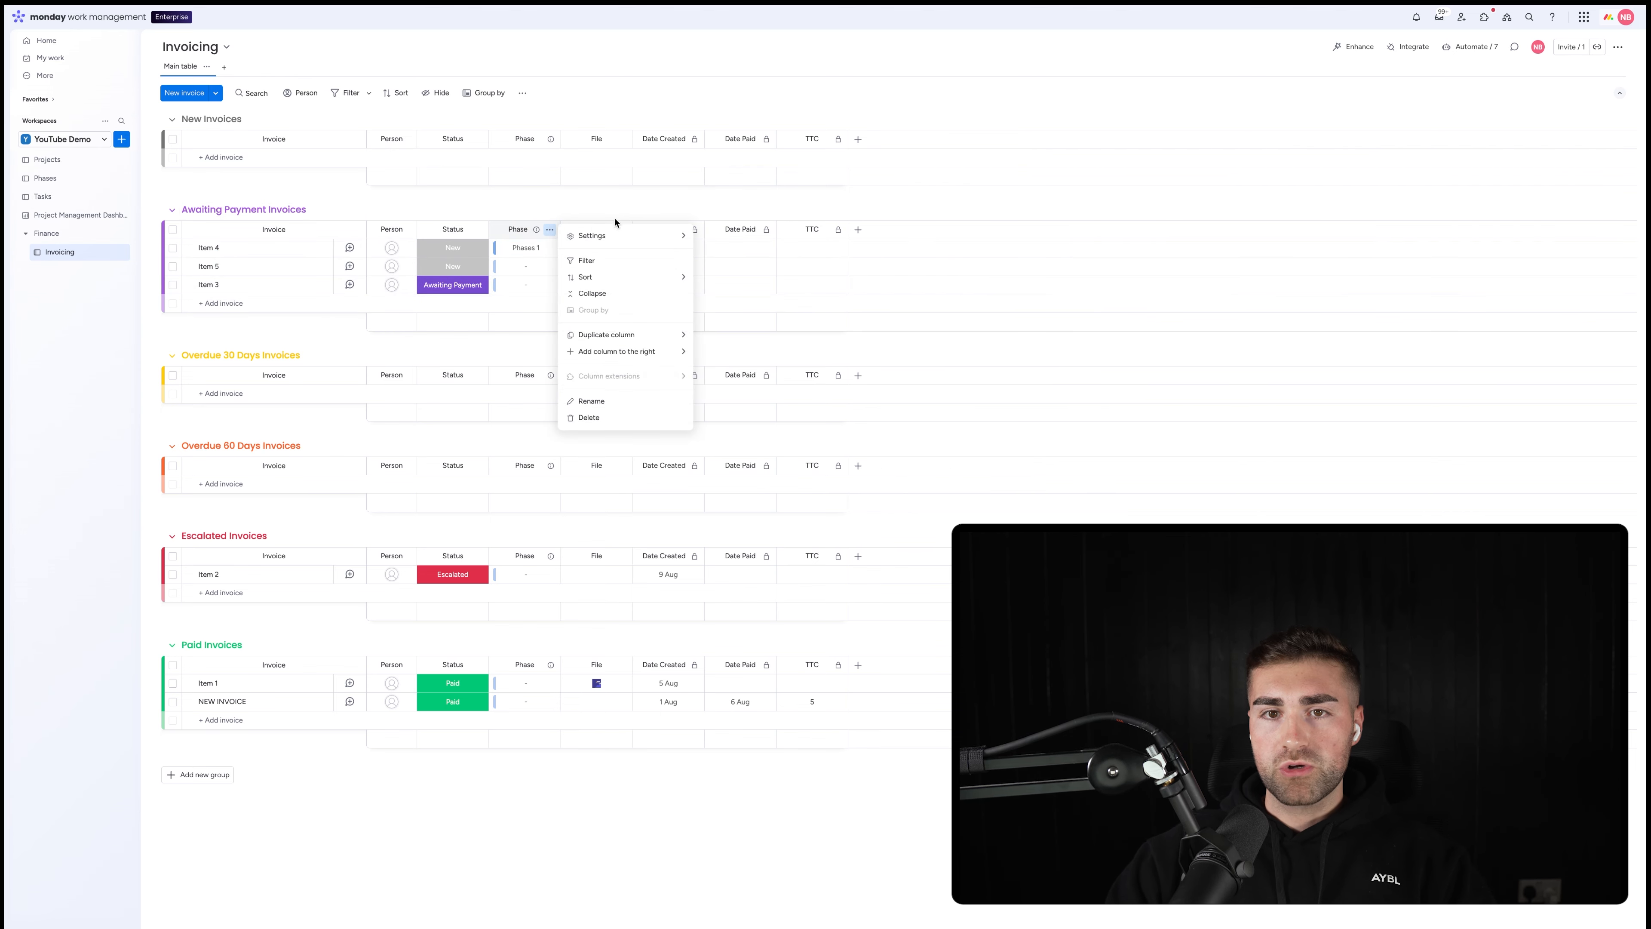
click(951, 254)
- Add a Mirror column that shows the Project column of the Phases board through the Phase connection
click(858, 229)
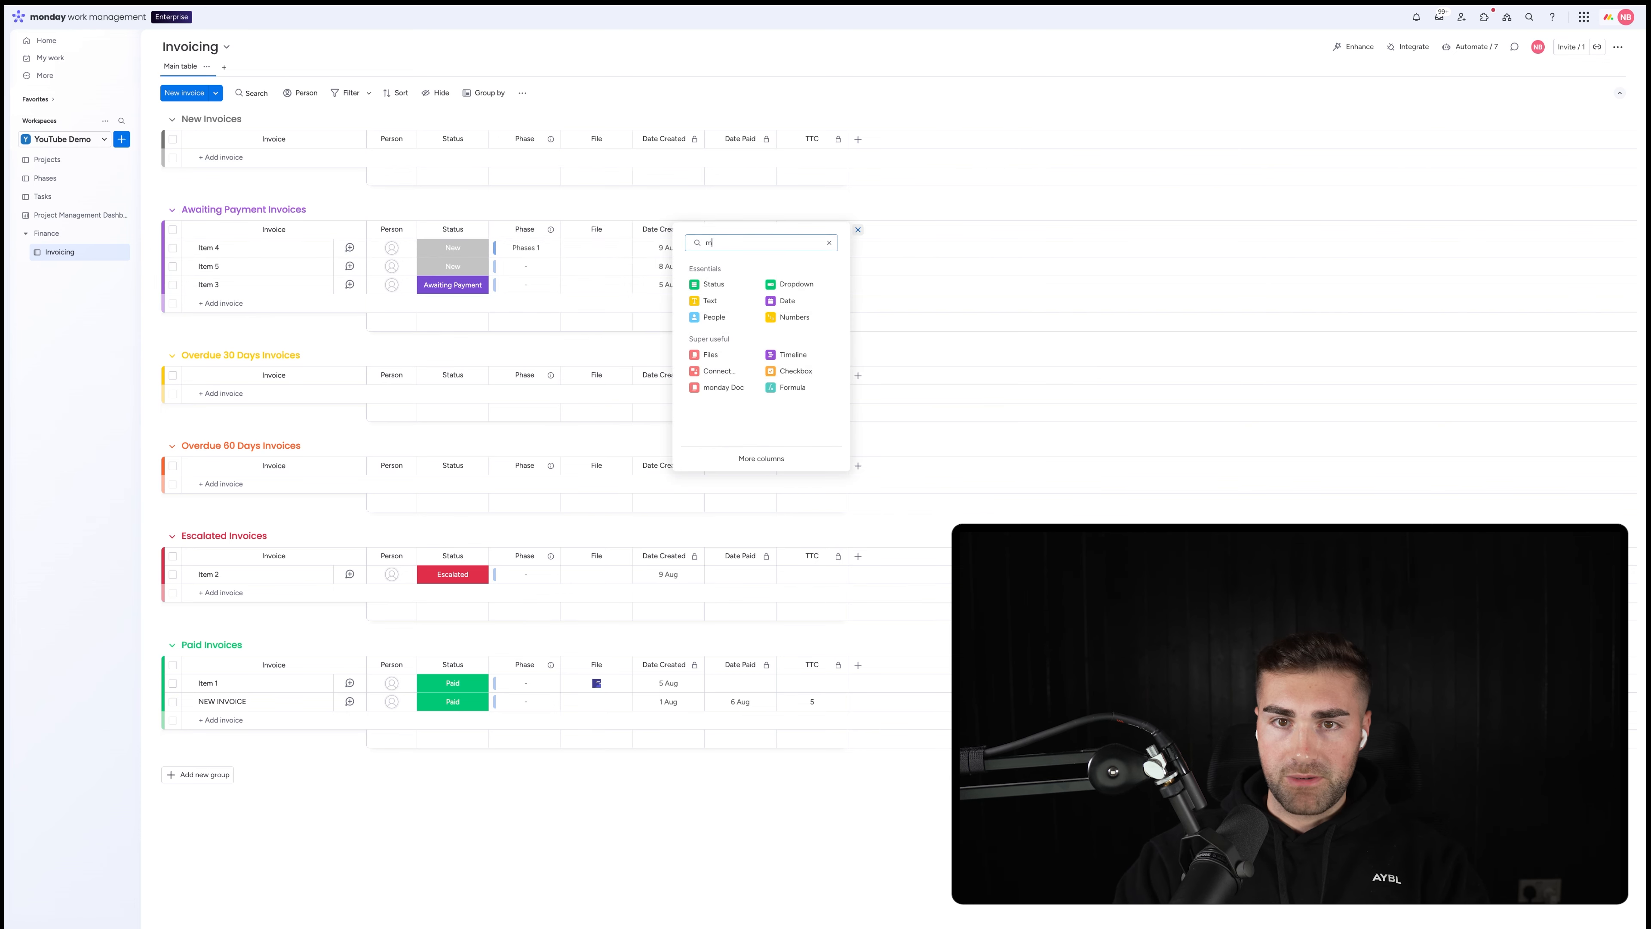
text(mirror)
click(776, 284)
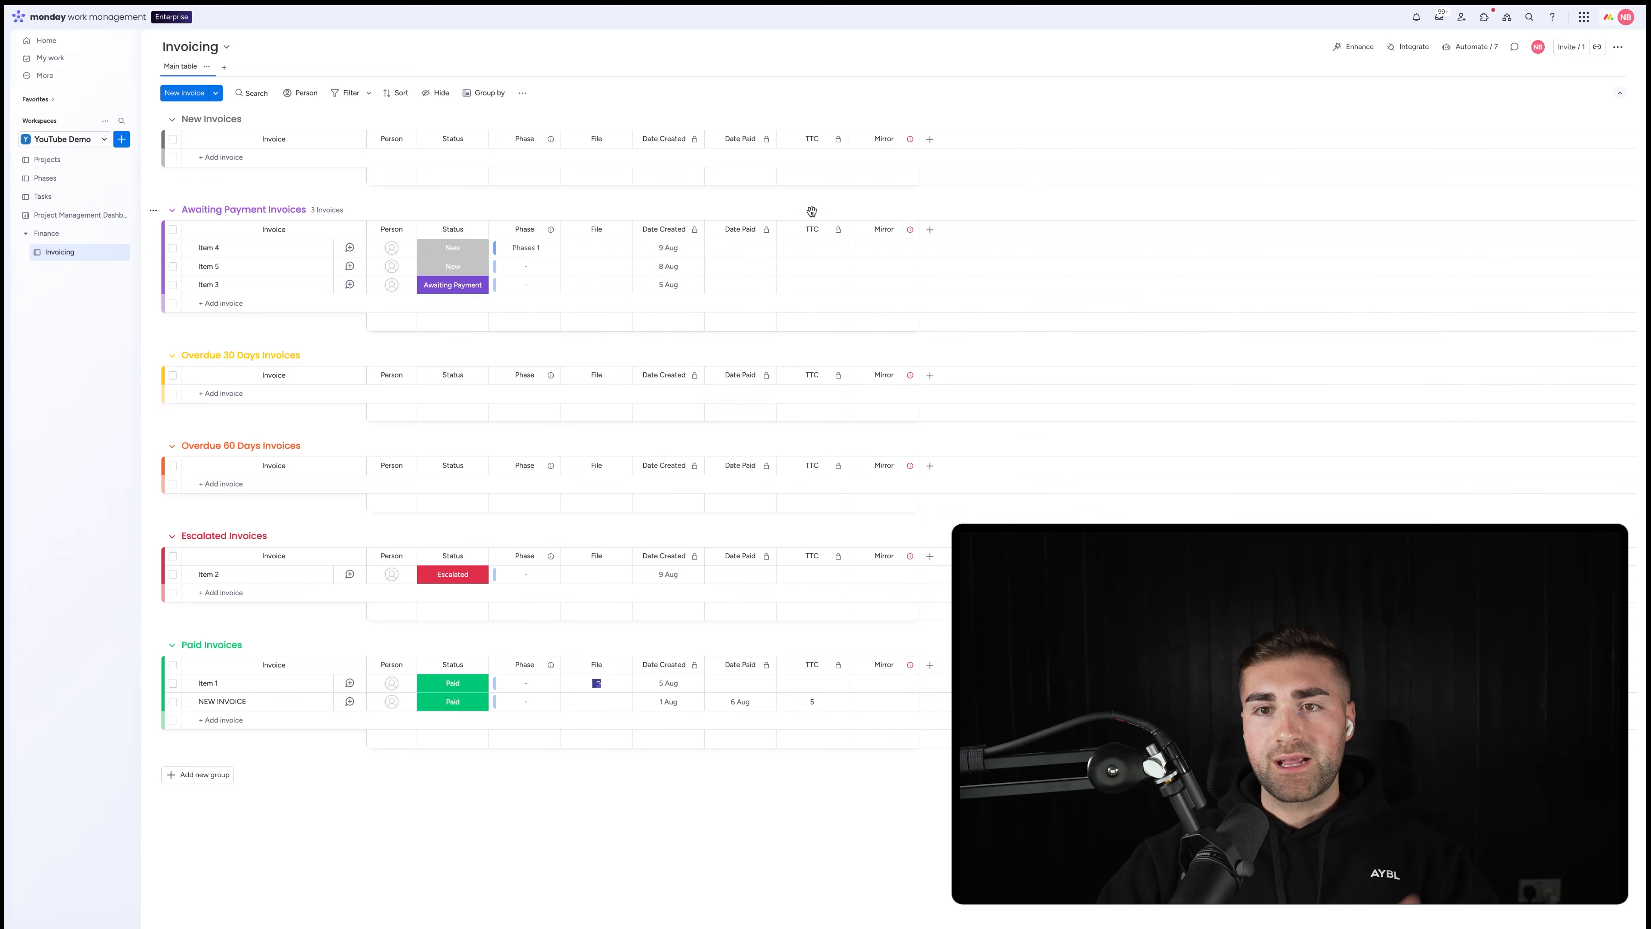
click(1021, 375)
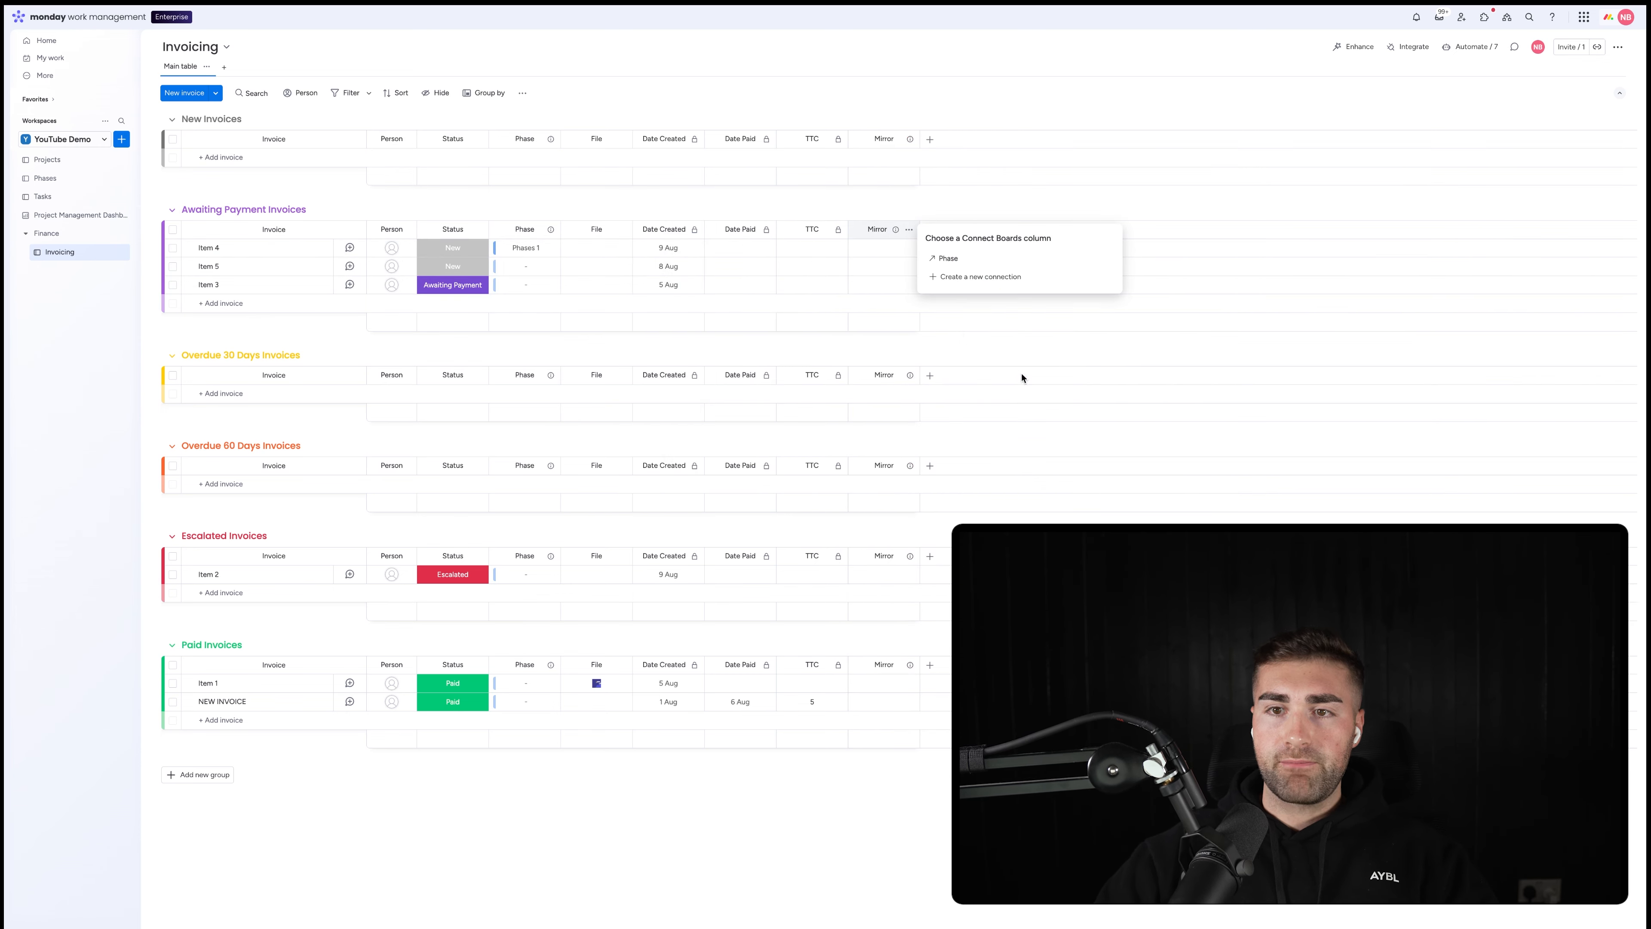
click(972, 260)
click(978, 304)
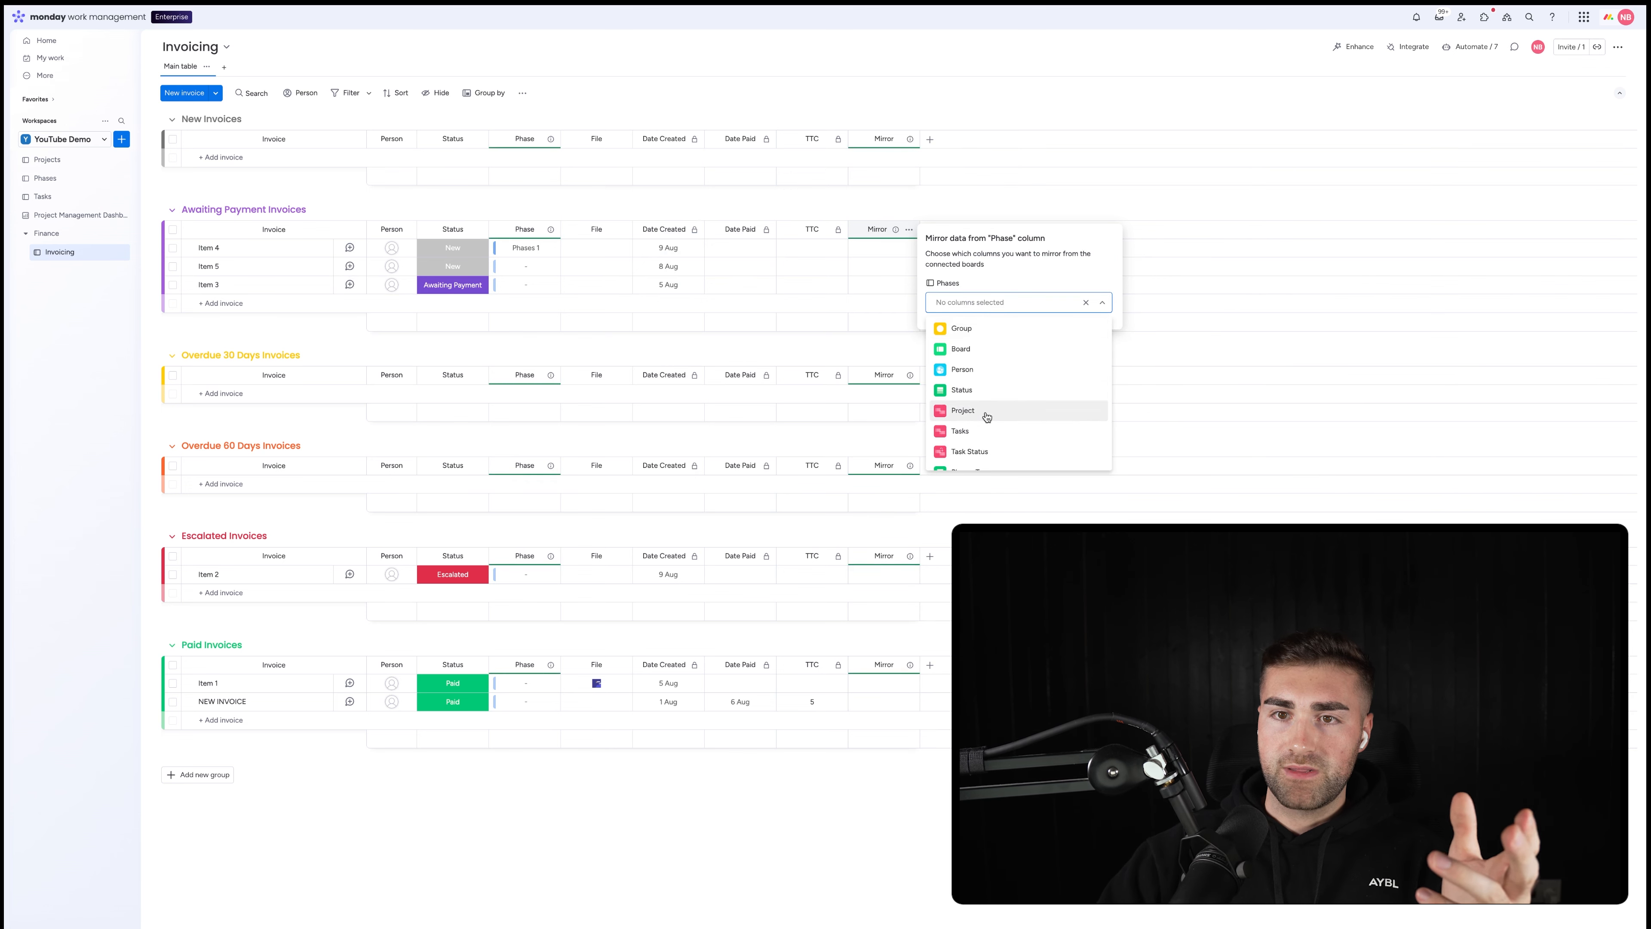
click(969, 410)
- Rename the mirror column to Project and move it between the Status and Phase columns
click(874, 229)
click(877, 232)
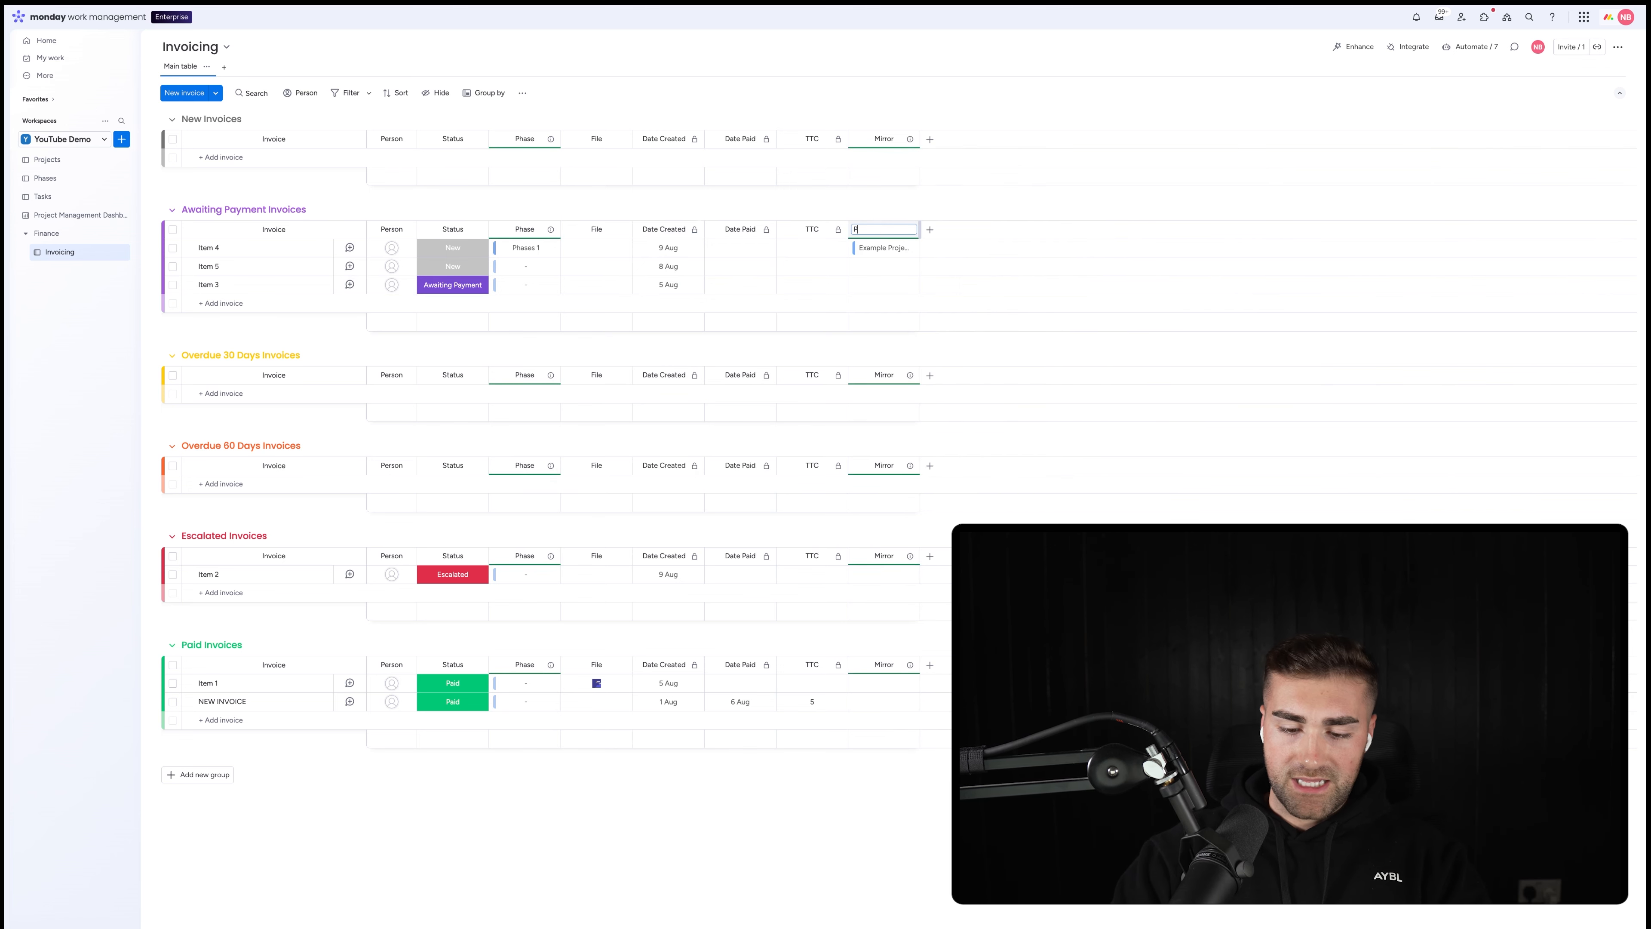
text(Project)
key(Return)
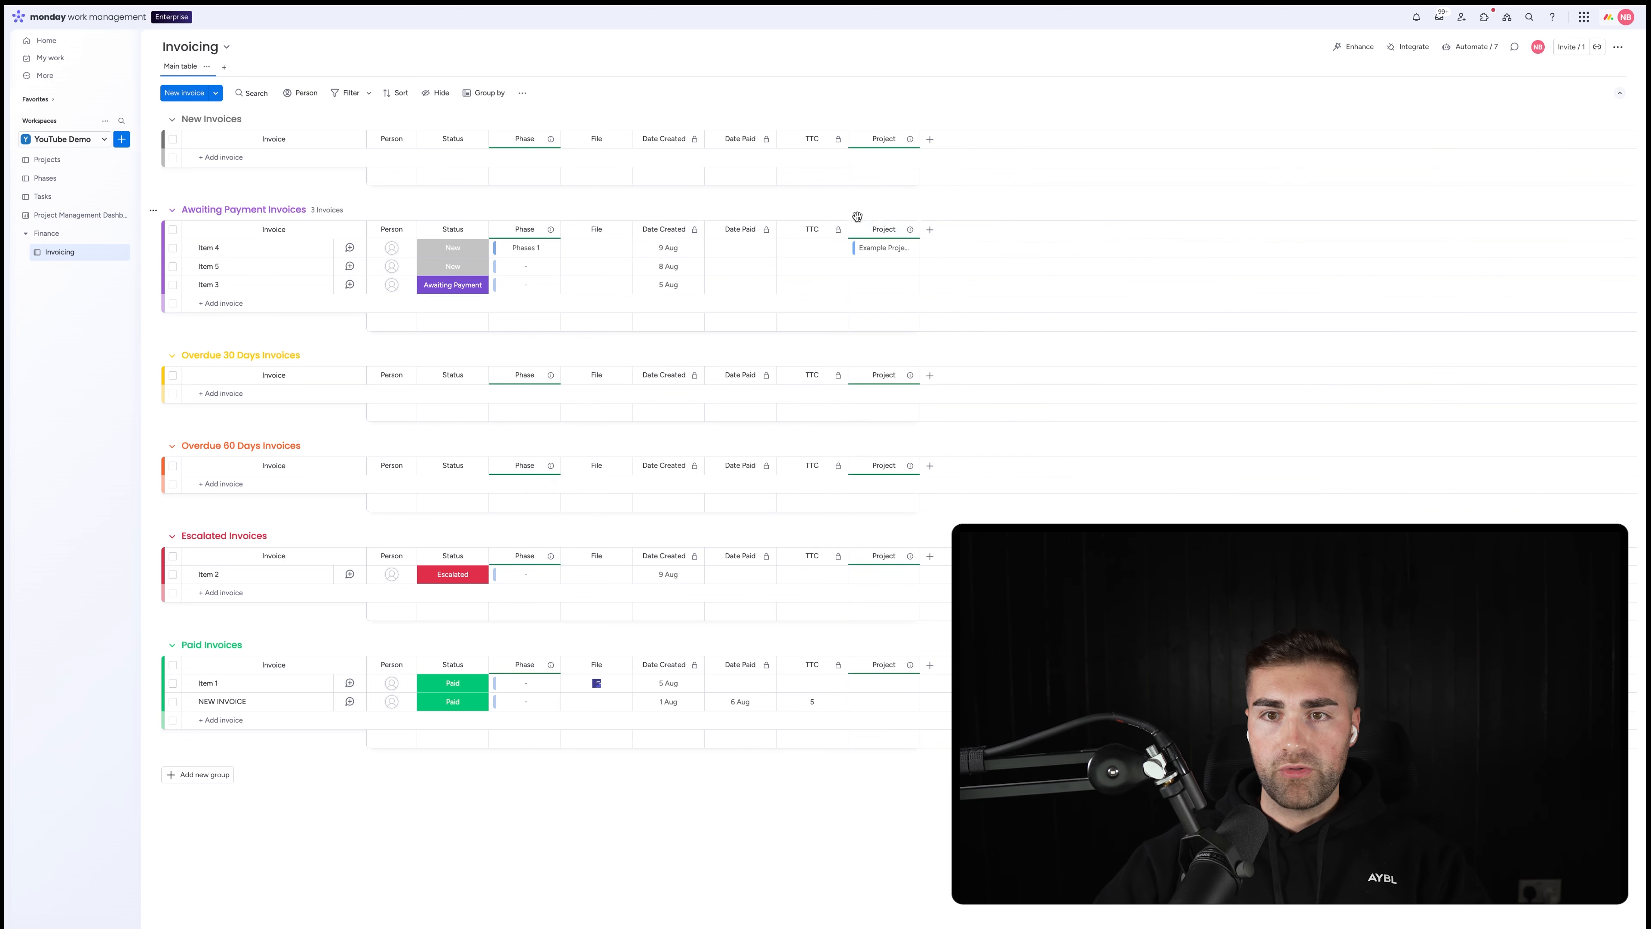
drag(877, 228, 520, 225)
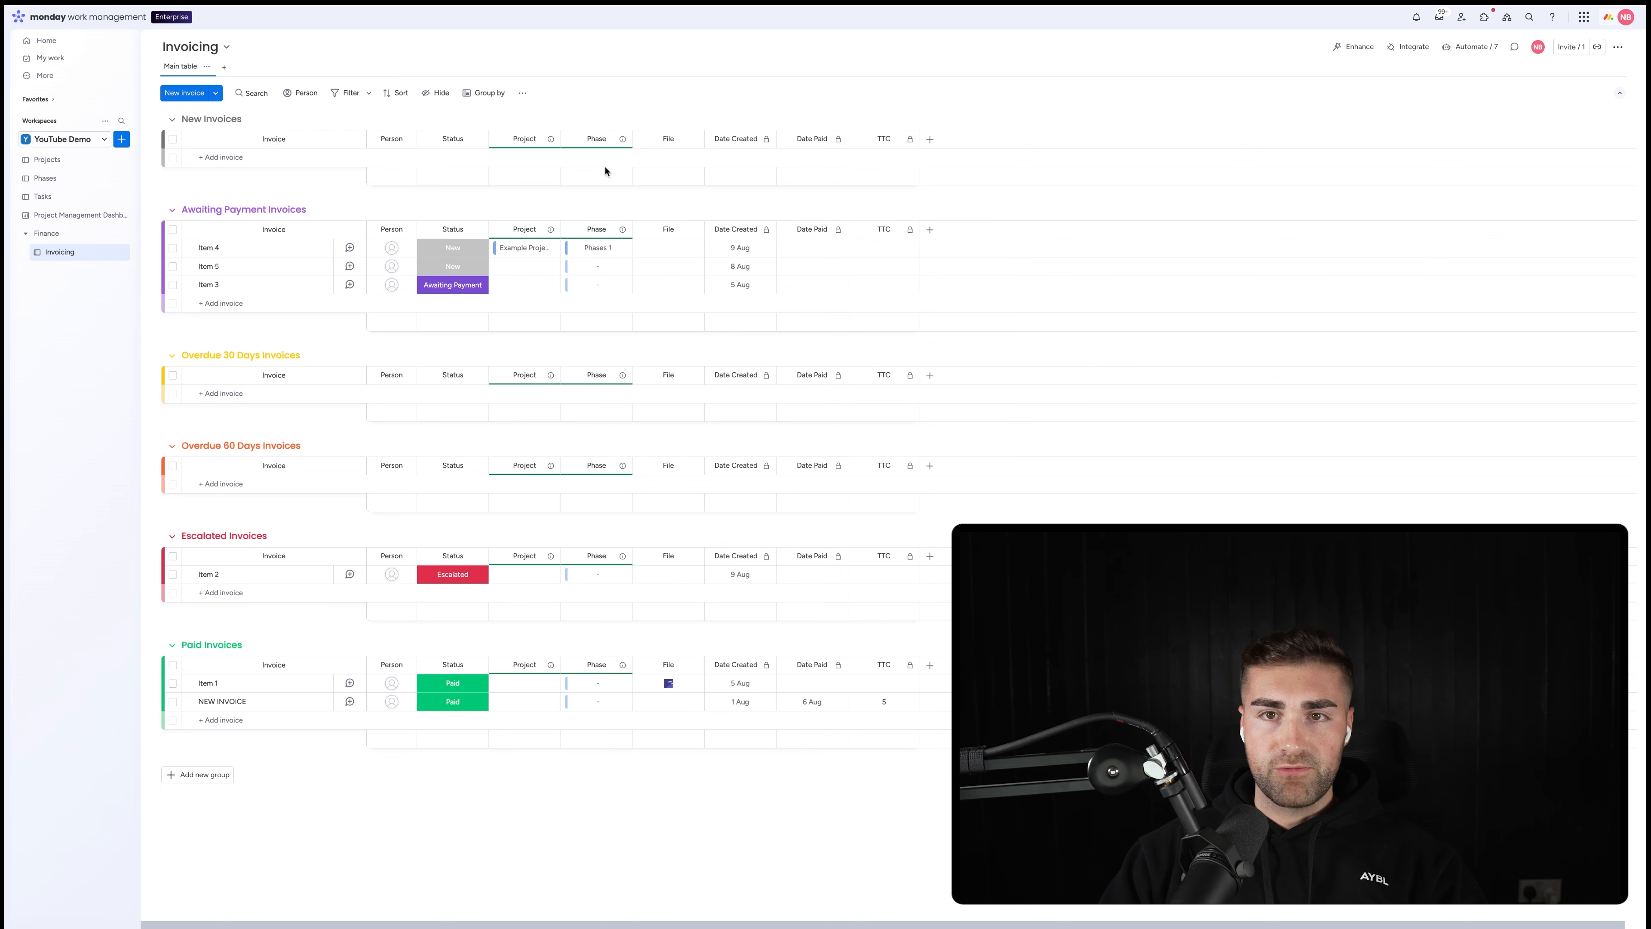
- Start adding a new column to the Invoicing board and search the column types for date
click(940, 139)
text(date)
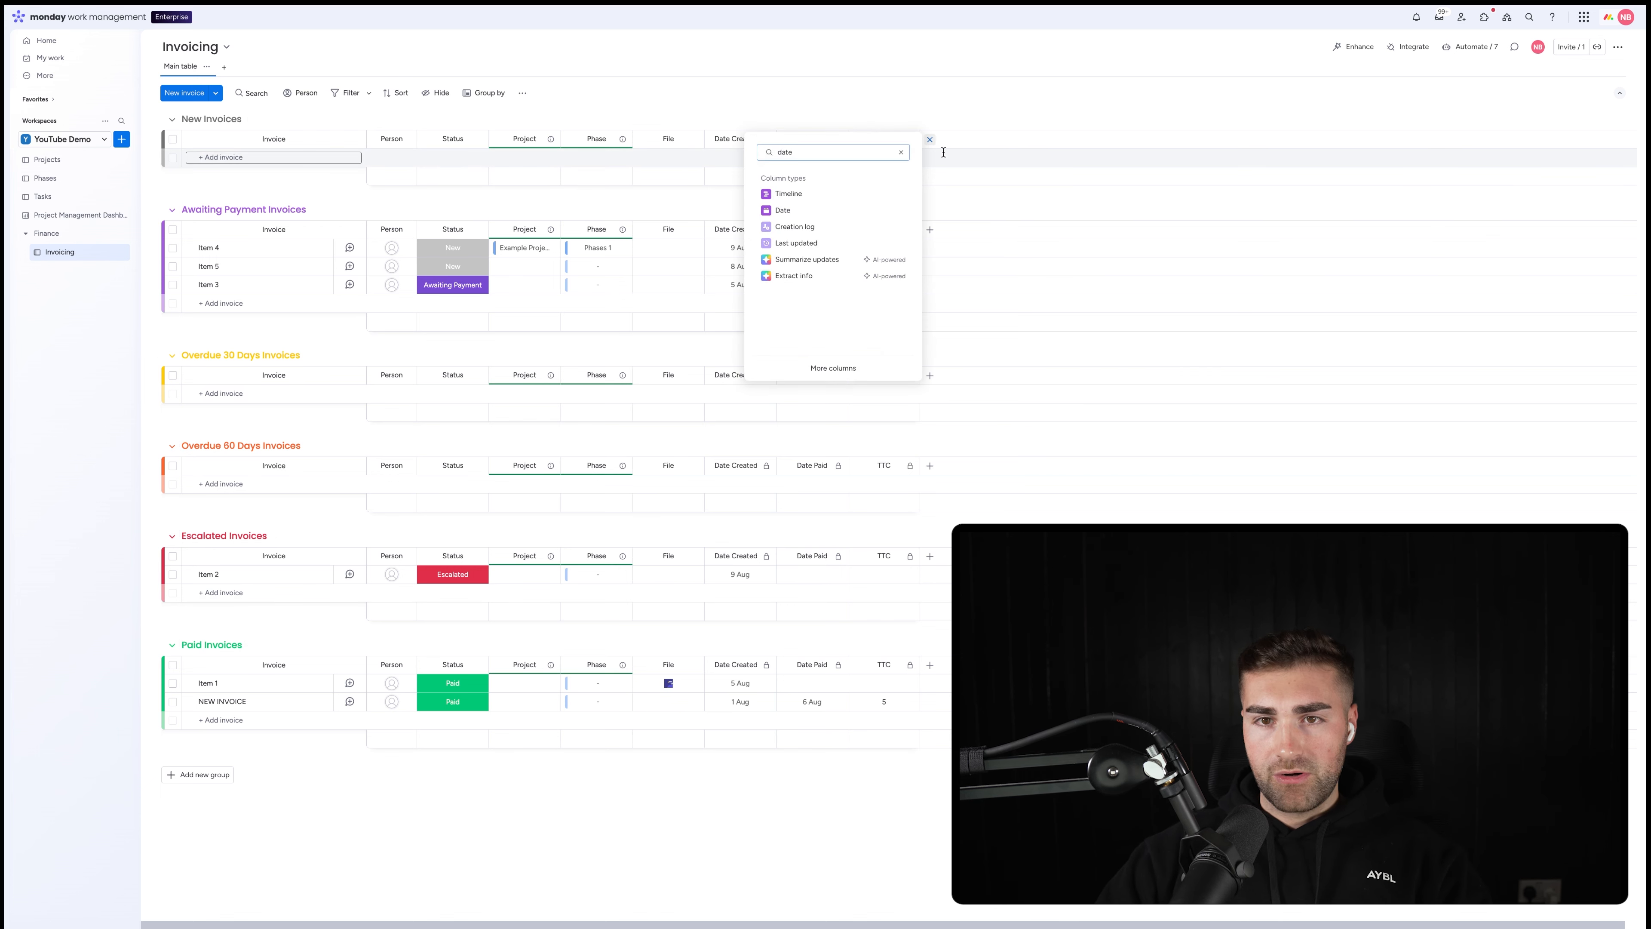